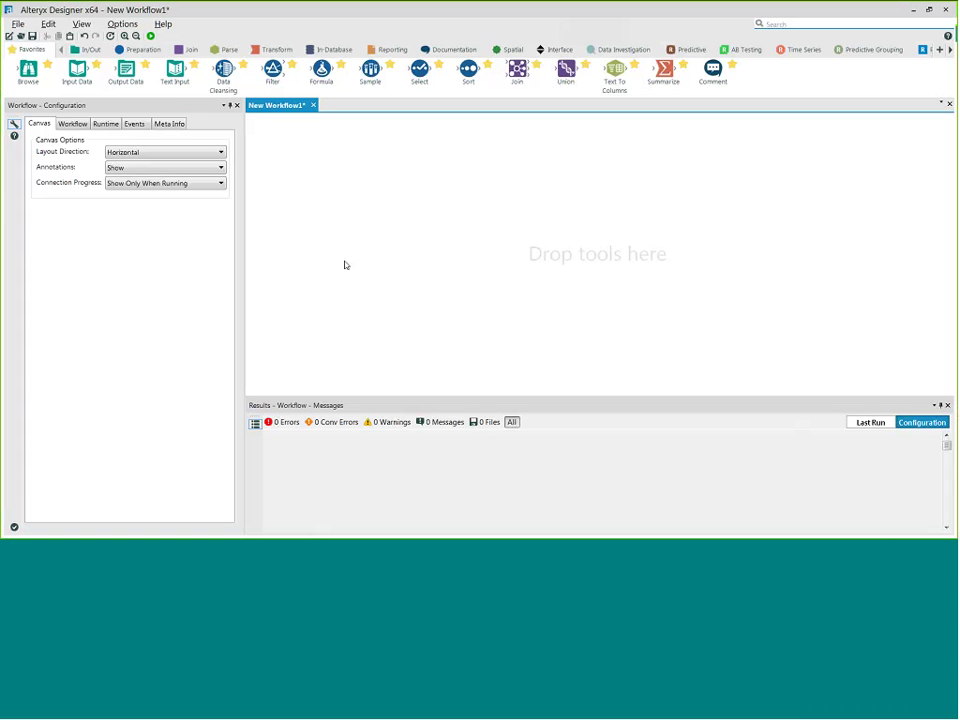
Look through the In/Out, Preparation, Join and Predictive tool categories and return to the favorite tools
left_click(88, 50)
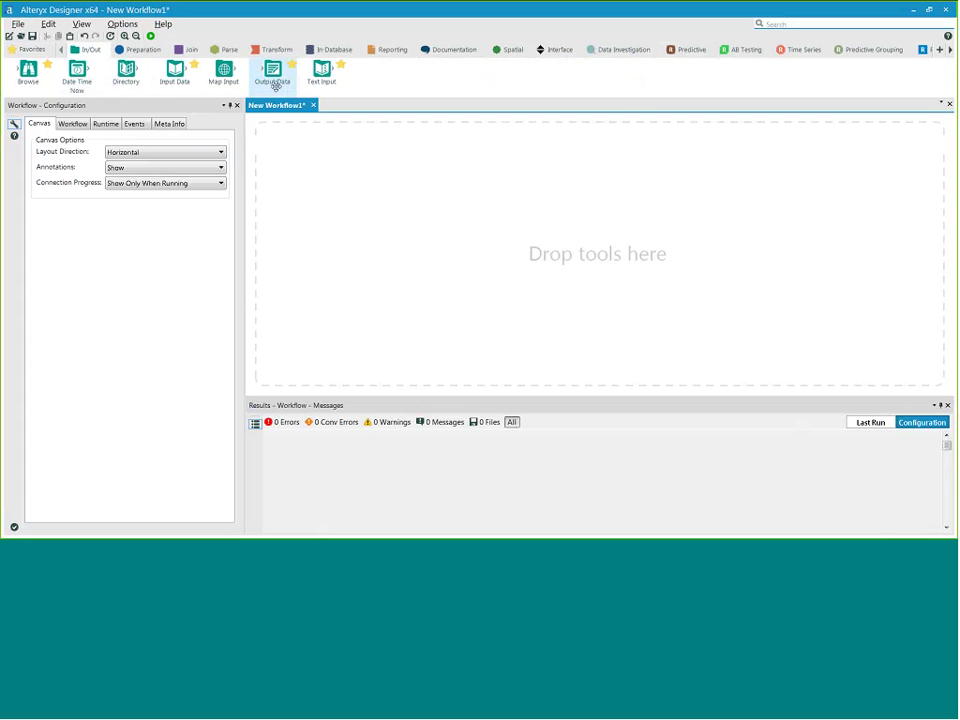
left_click(142, 51)
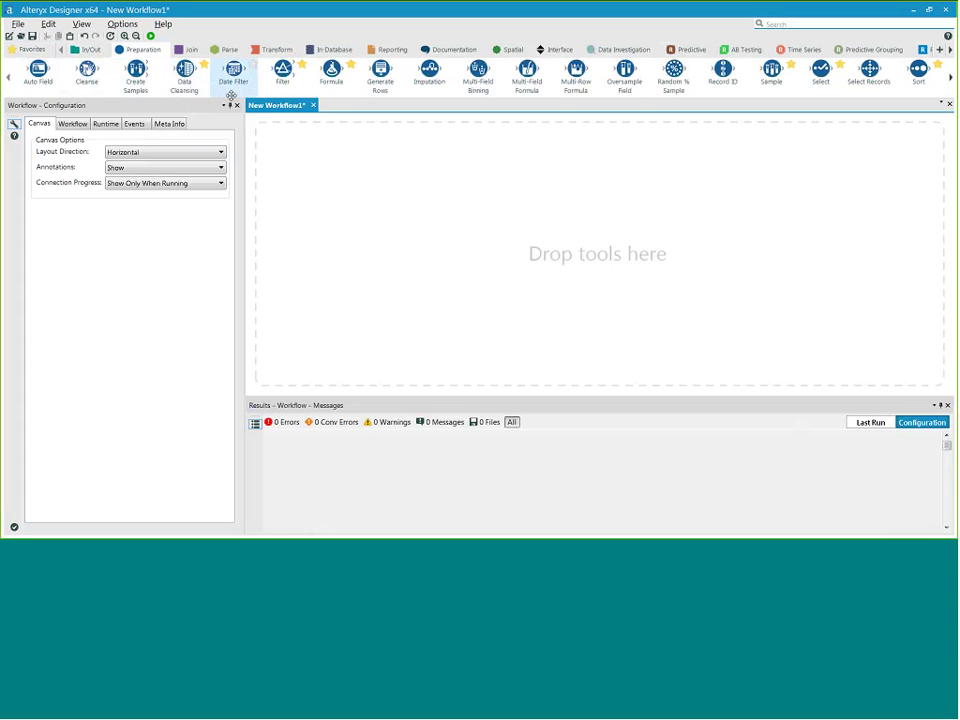
left_click(189, 49)
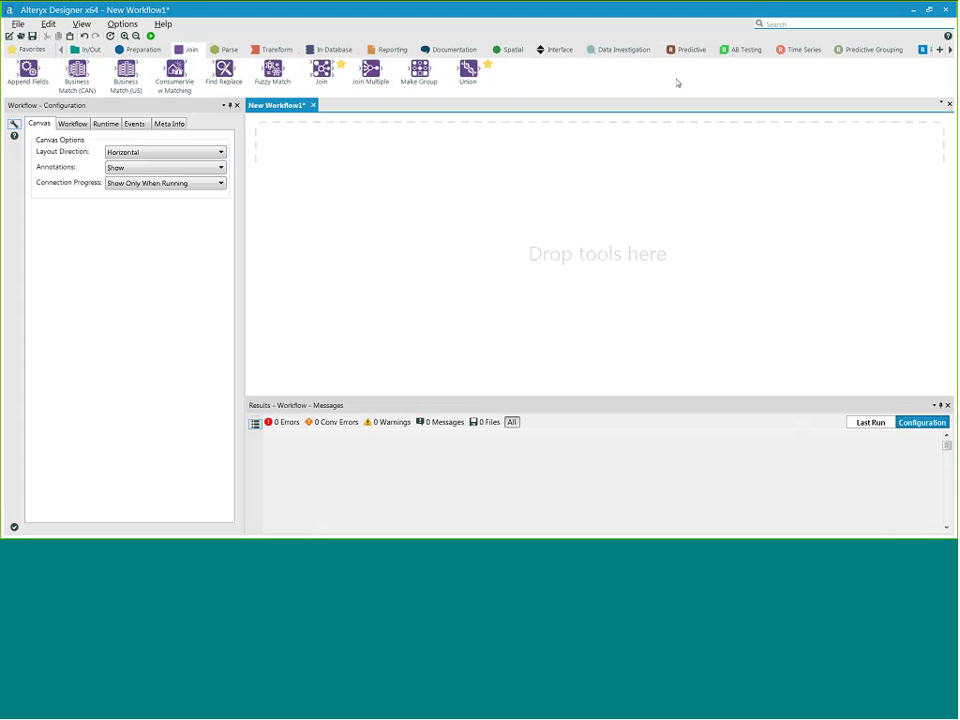
left_click(688, 49)
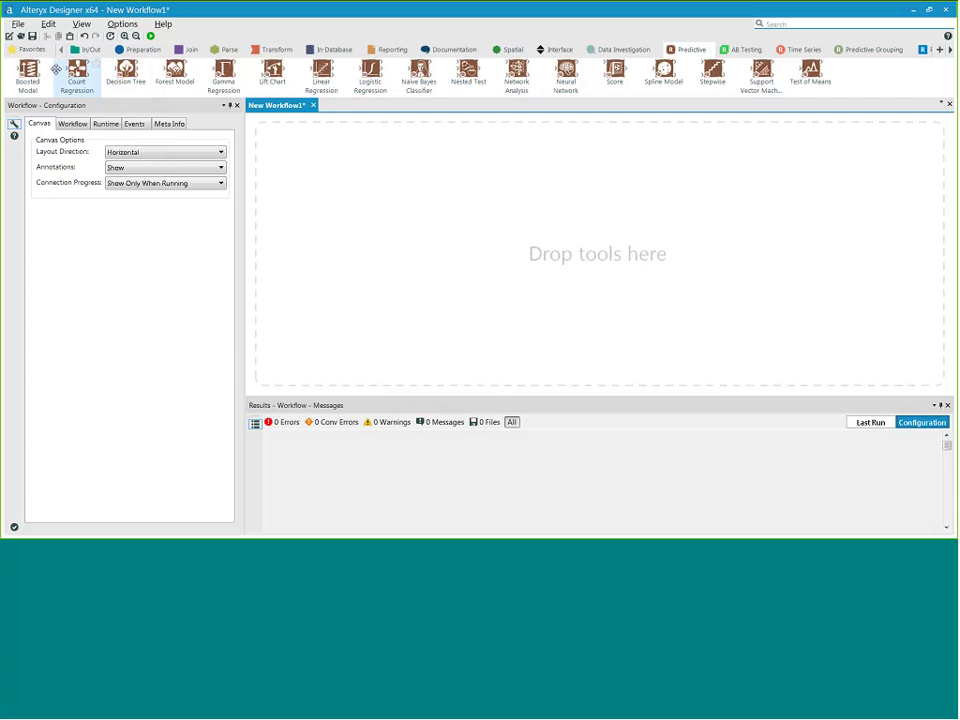
left_click(31, 49)
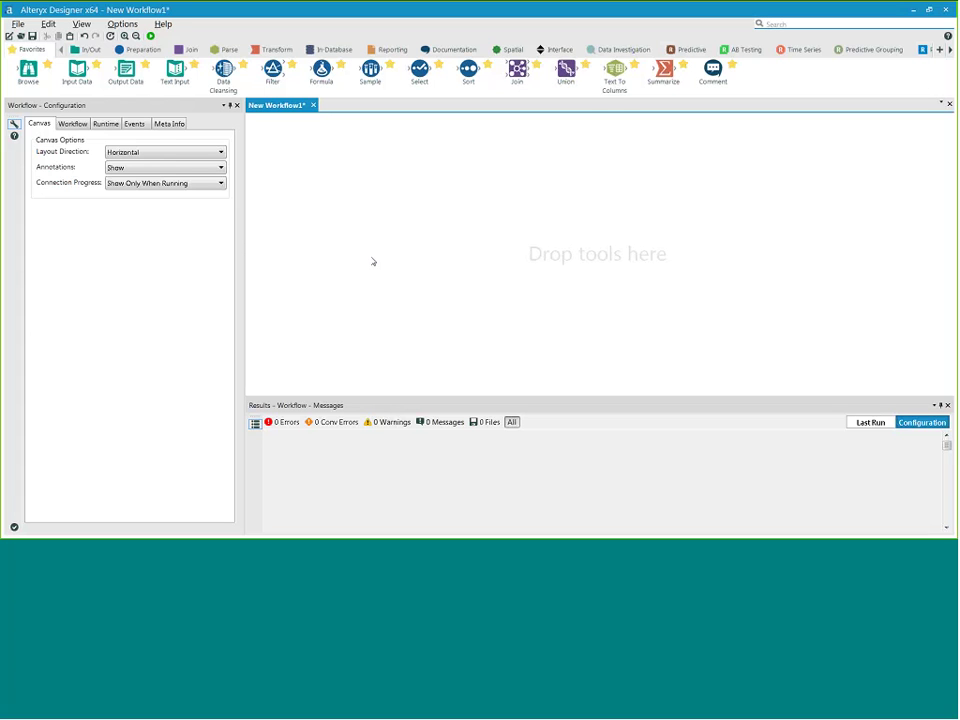
Add an Input Data tool to the empty canvas and open the file browser for its data connection
left_click_drag(79, 80, 345, 183)
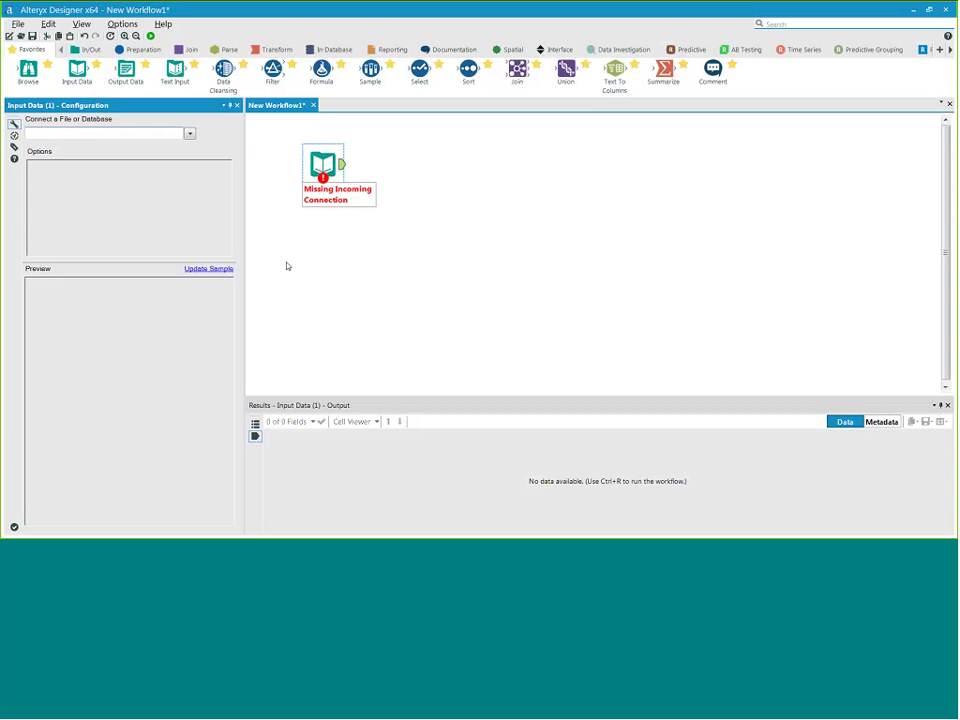
left_click(189, 134)
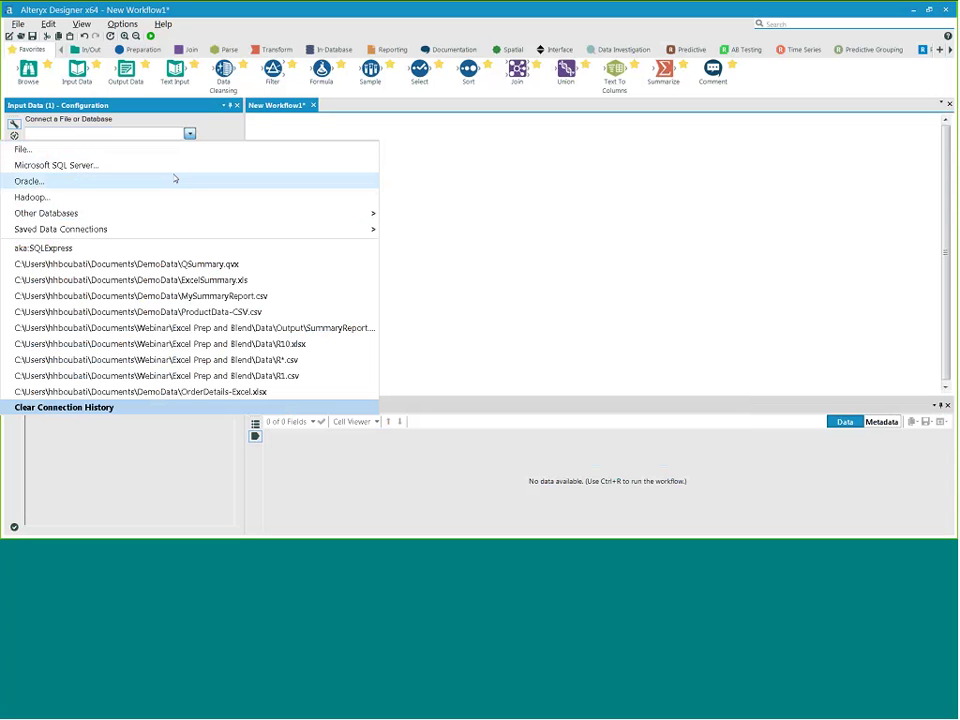
mouse_move(170, 212)
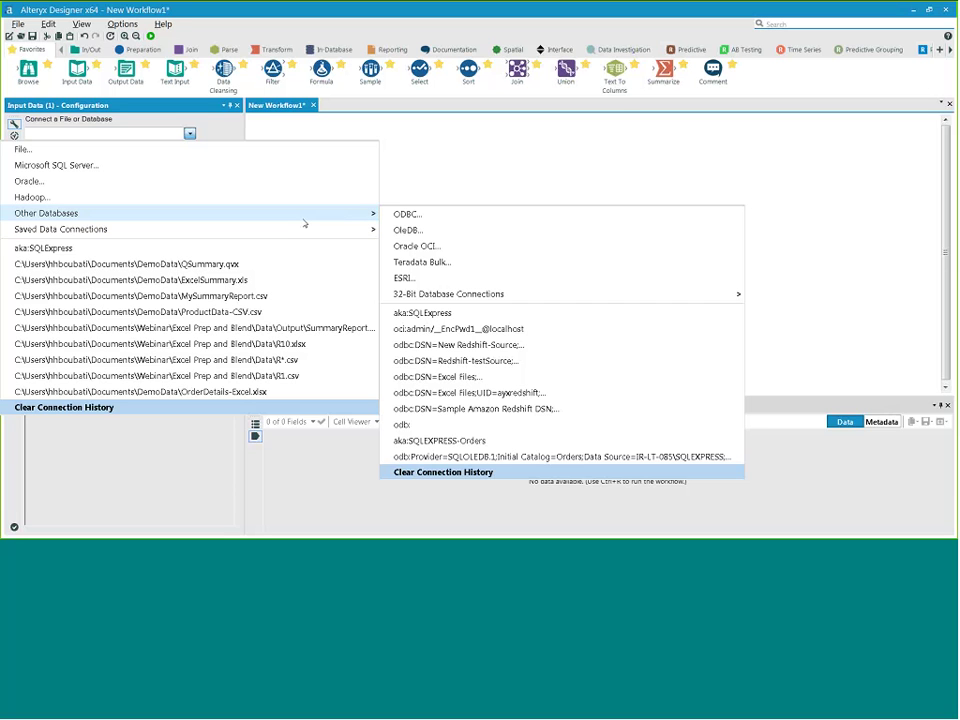
left_click(83, 152)
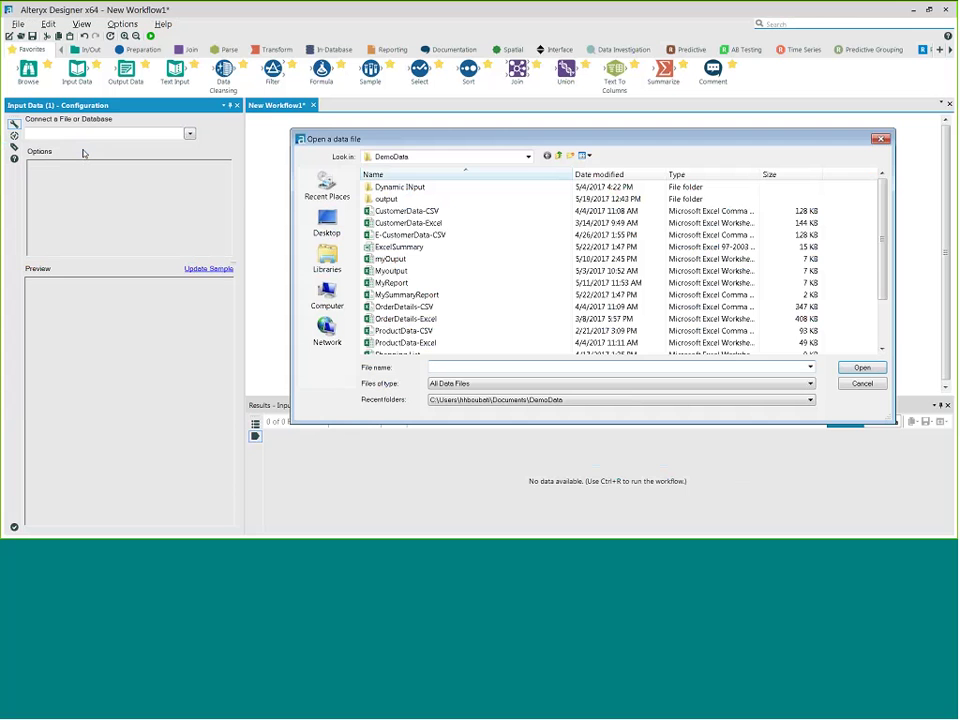
Browse to the Data folder inside Documents, Webinar, Excel Prep and Blend
left_click(327, 258)
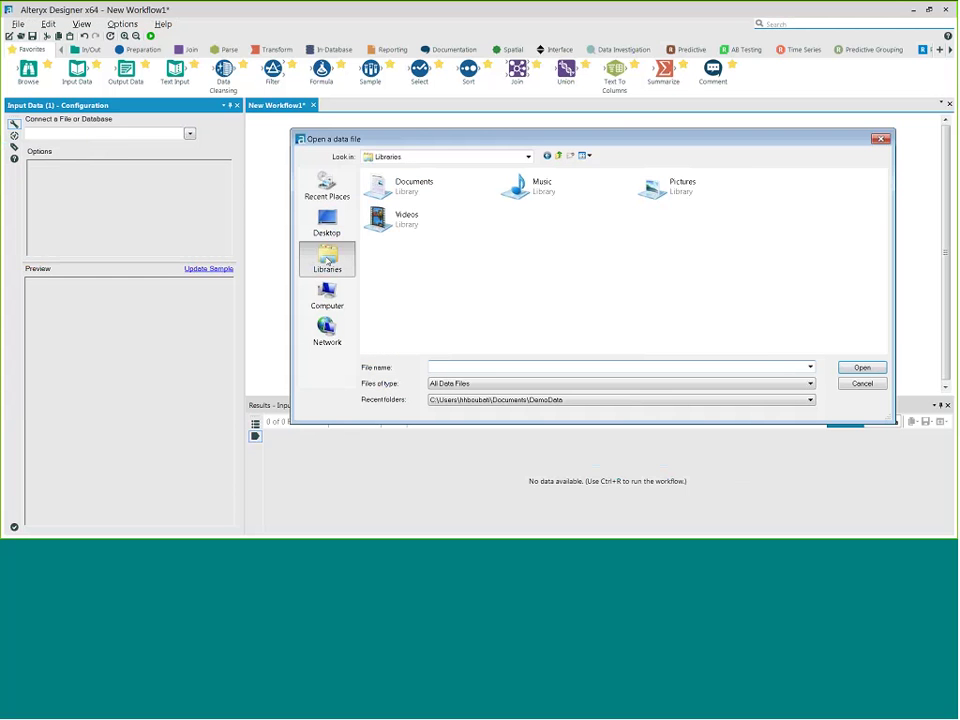
double_click(408, 188)
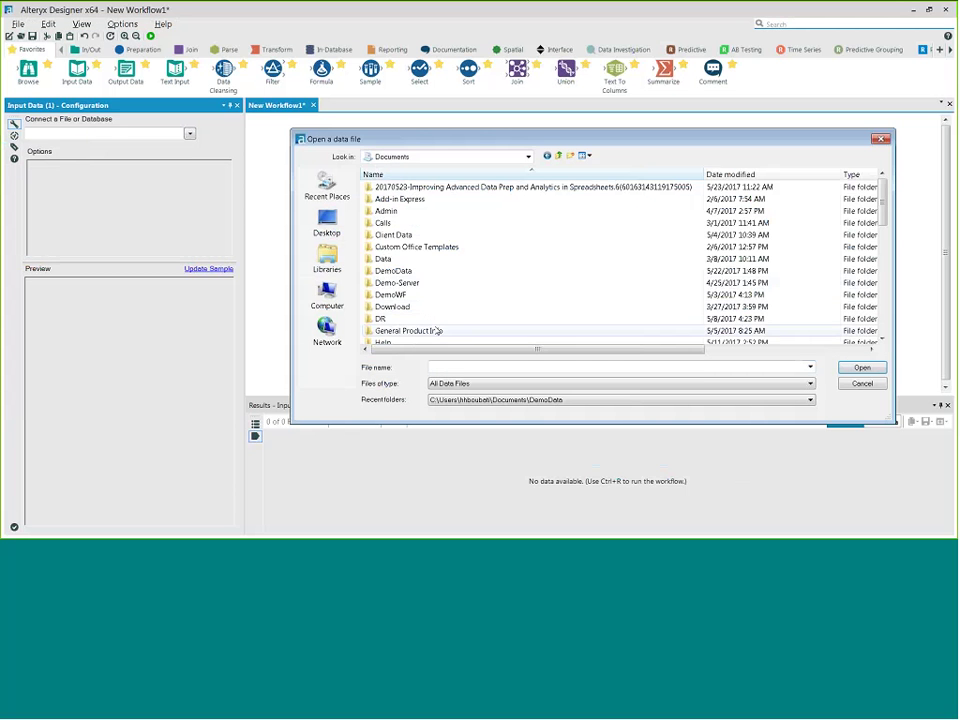
scroll(418, 295, "down", 5)
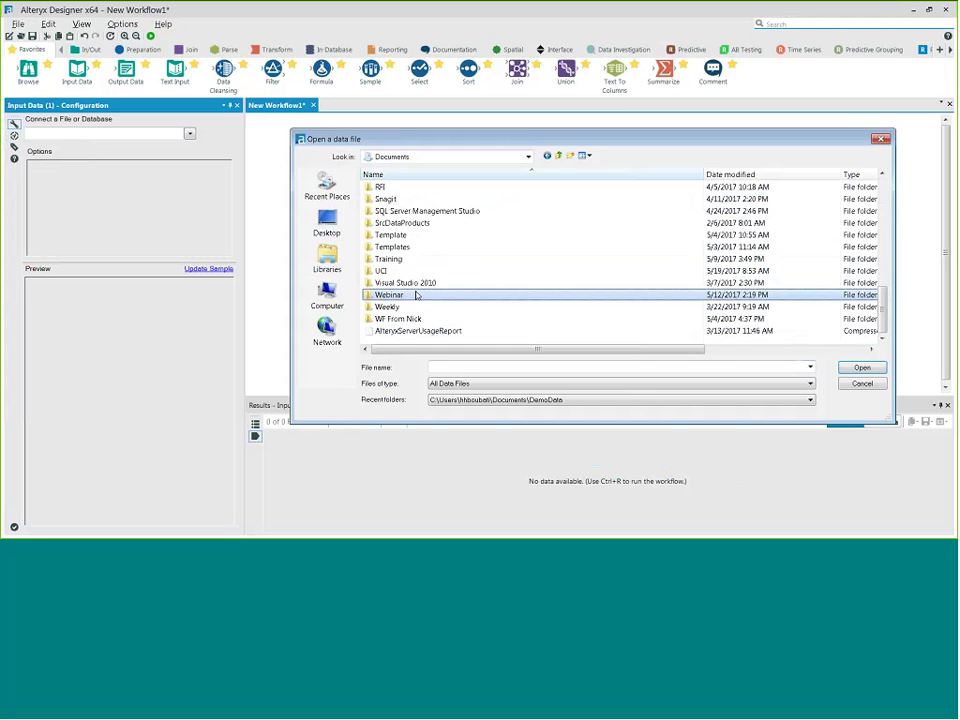
double_click(398, 295)
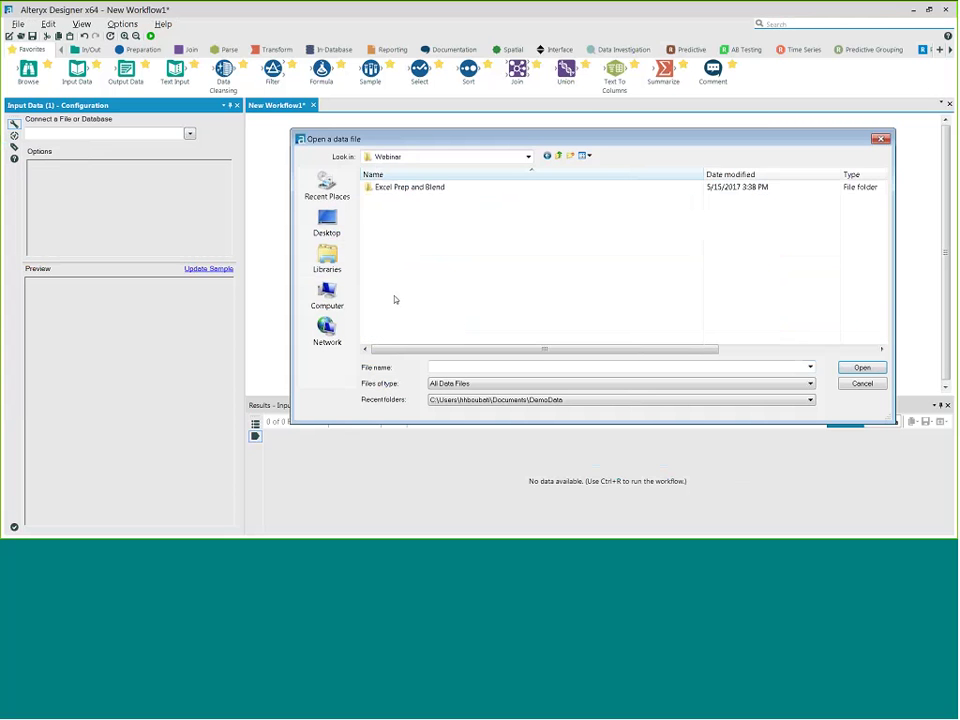
double_click(396, 188)
double_click(394, 224)
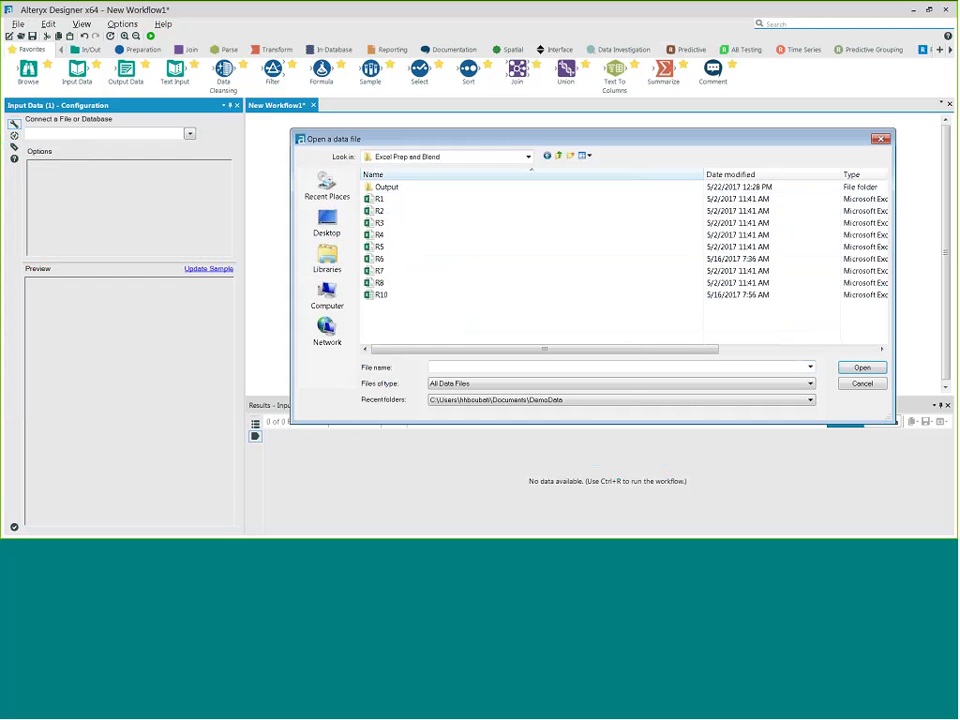
Narrow the file list's name column to show the file types, and open the R1 CSV file as the input
left_click_drag(512, 140, 437, 134)
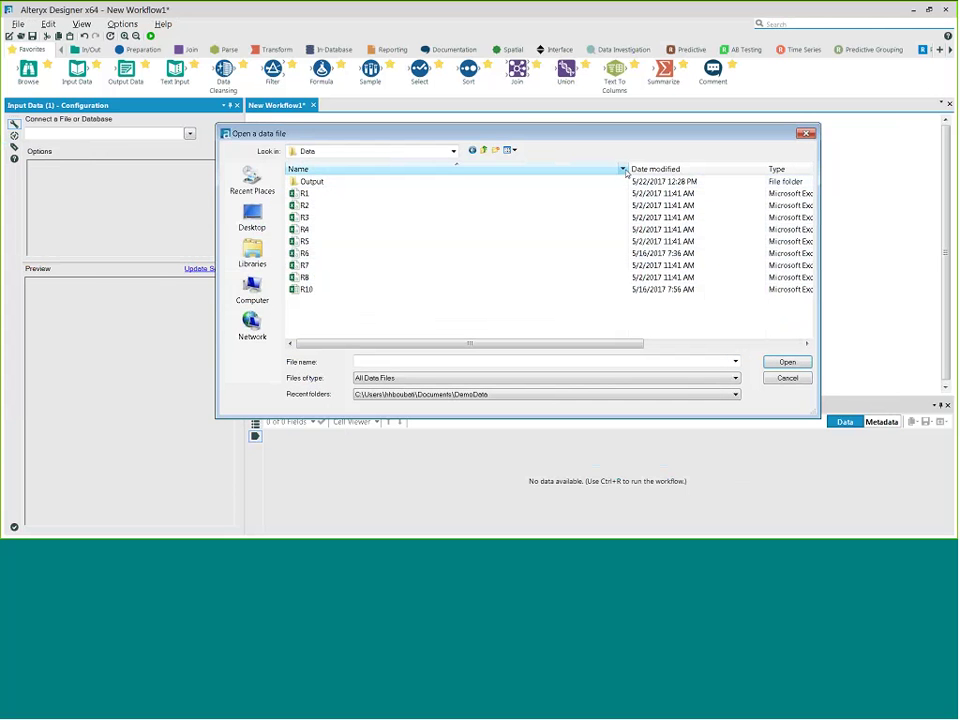
left_click_drag(628, 173, 493, 173)
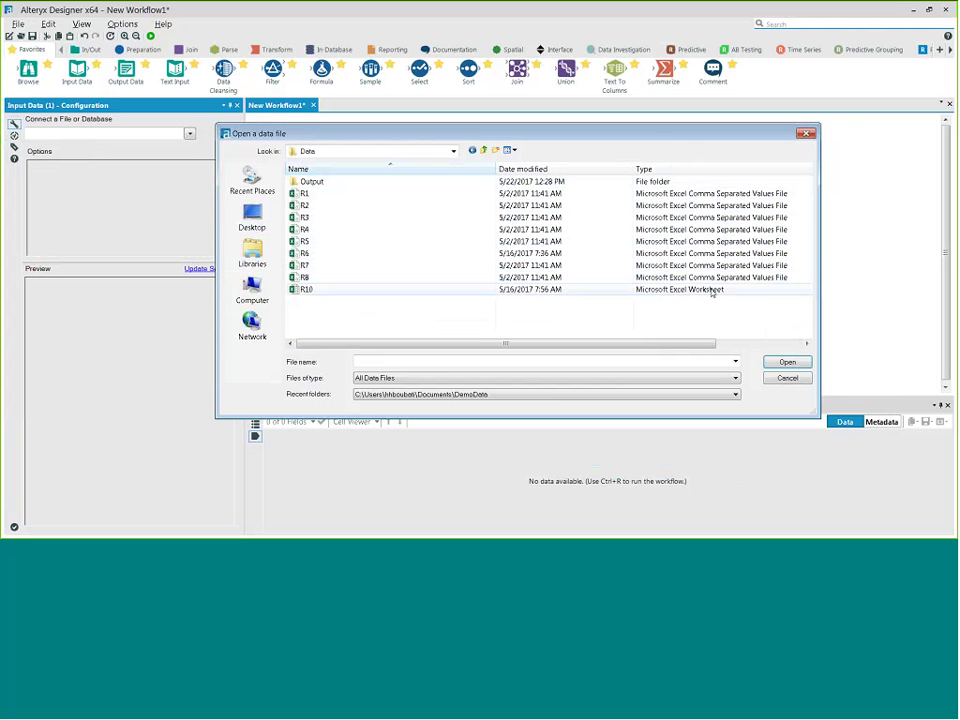
left_click_drag(645, 133, 735, 137)
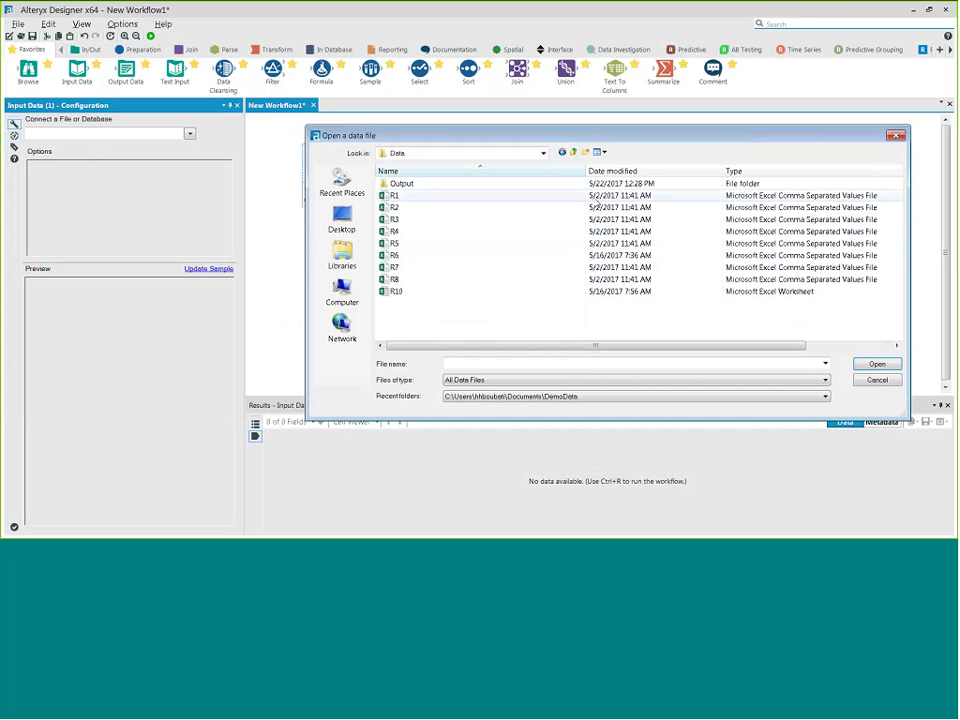
left_click(450, 199)
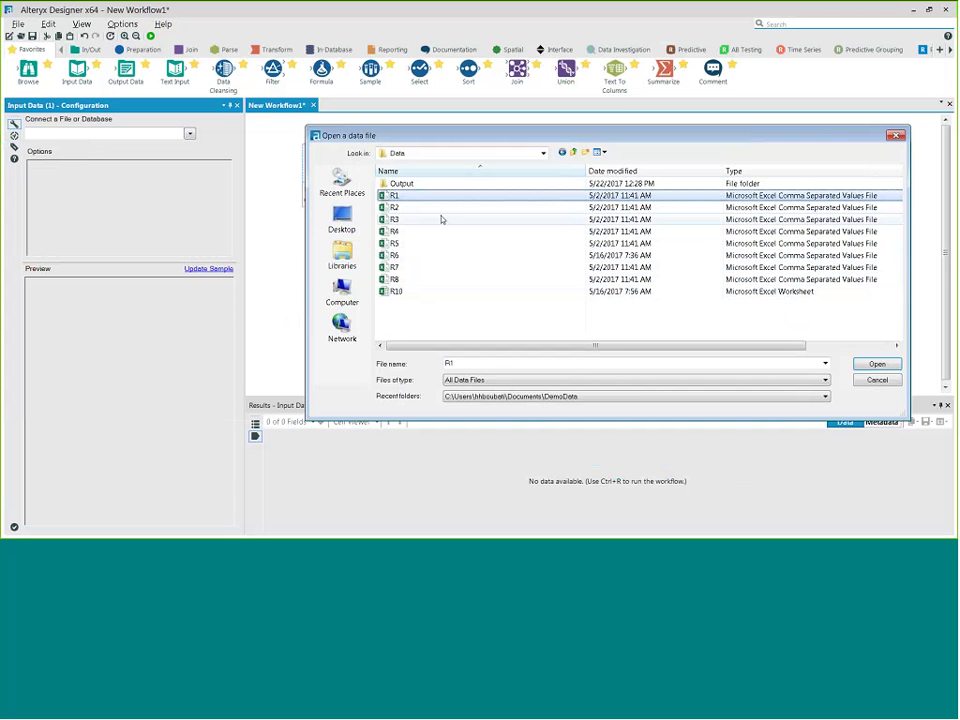
left_click(876, 365)
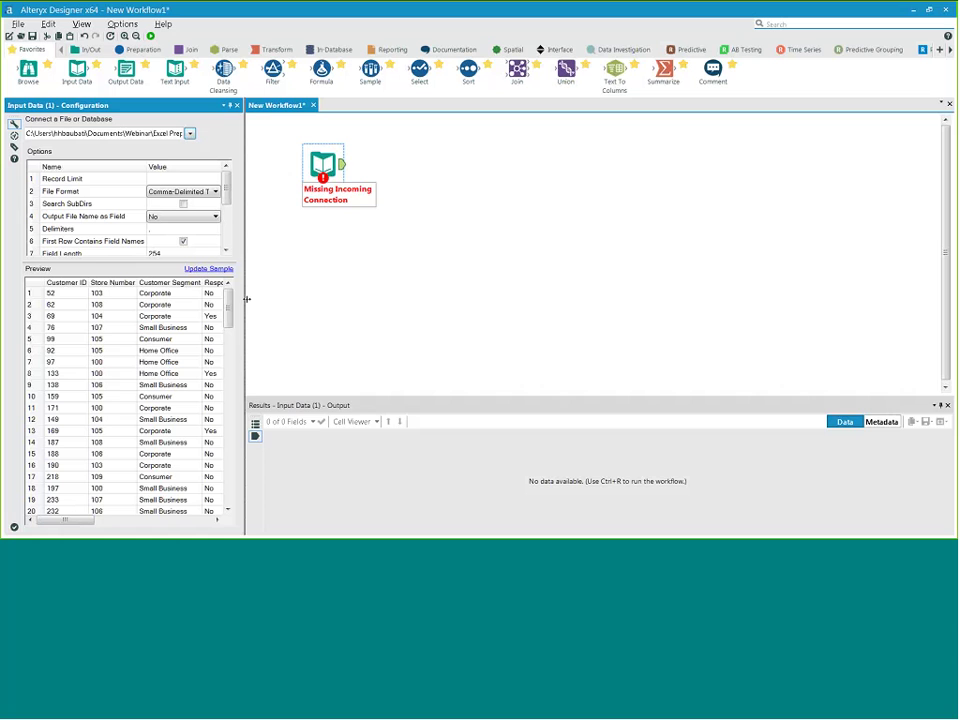
Change the input's file name from R1.csv to the wildcard R*.csv, run the workflow and inspect the tool's messages
left_click_drag(246, 298, 278, 300)
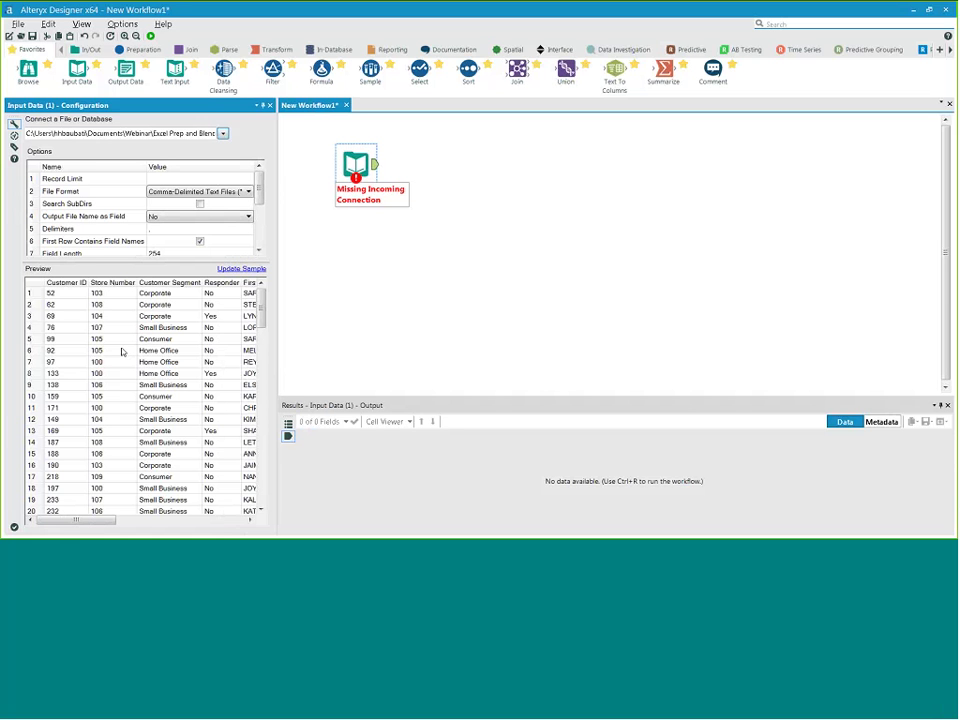
left_click(195, 133)
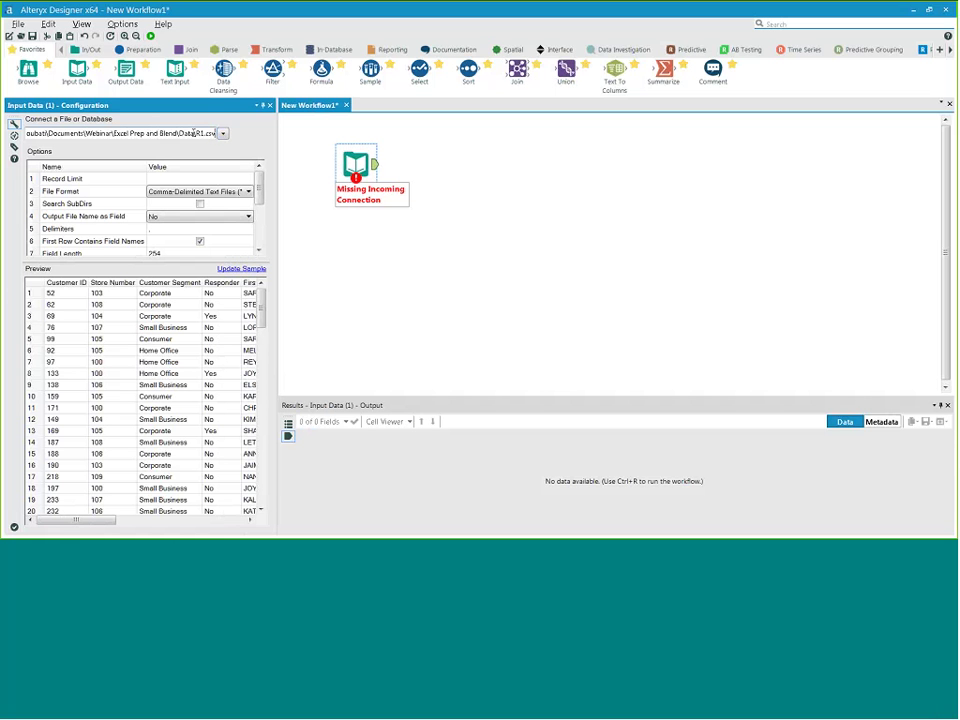
type("\\")
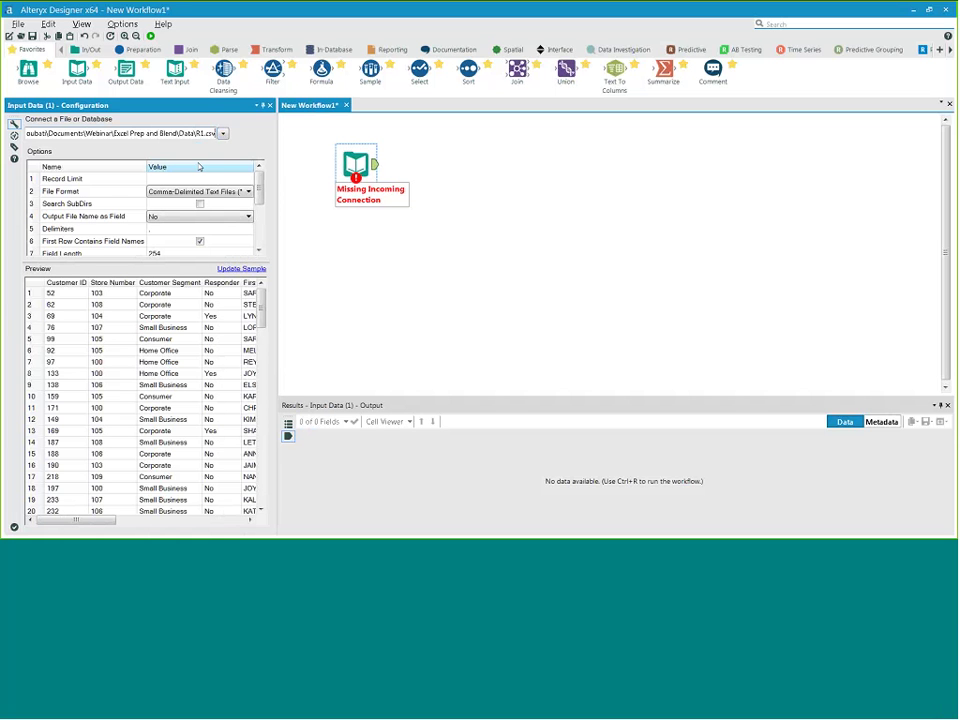
key("BackSpace")
type("*")
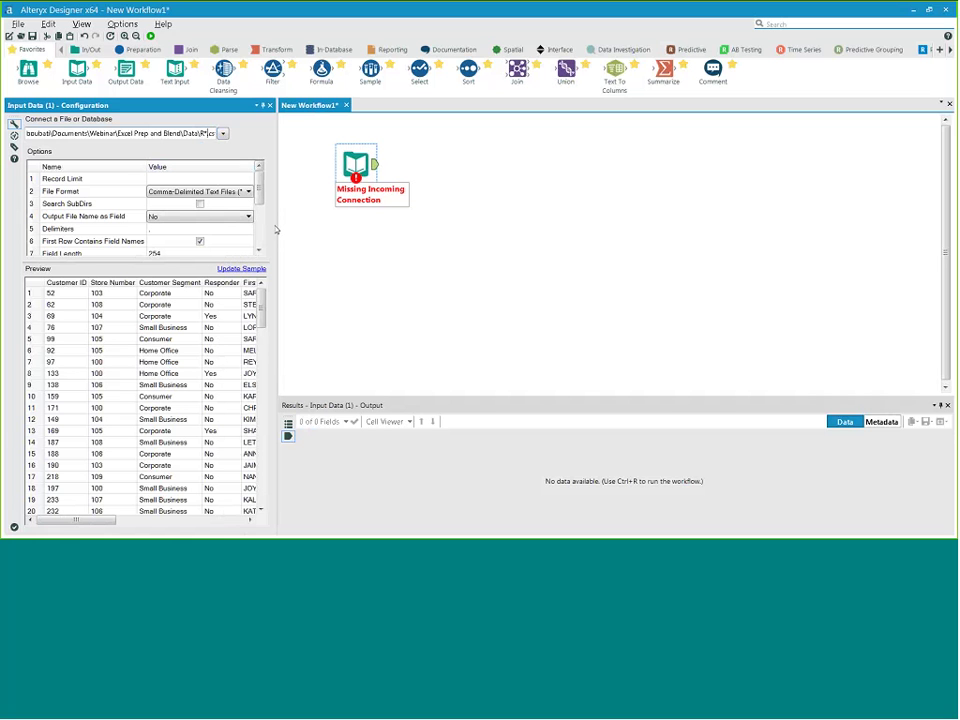
left_click(150, 35)
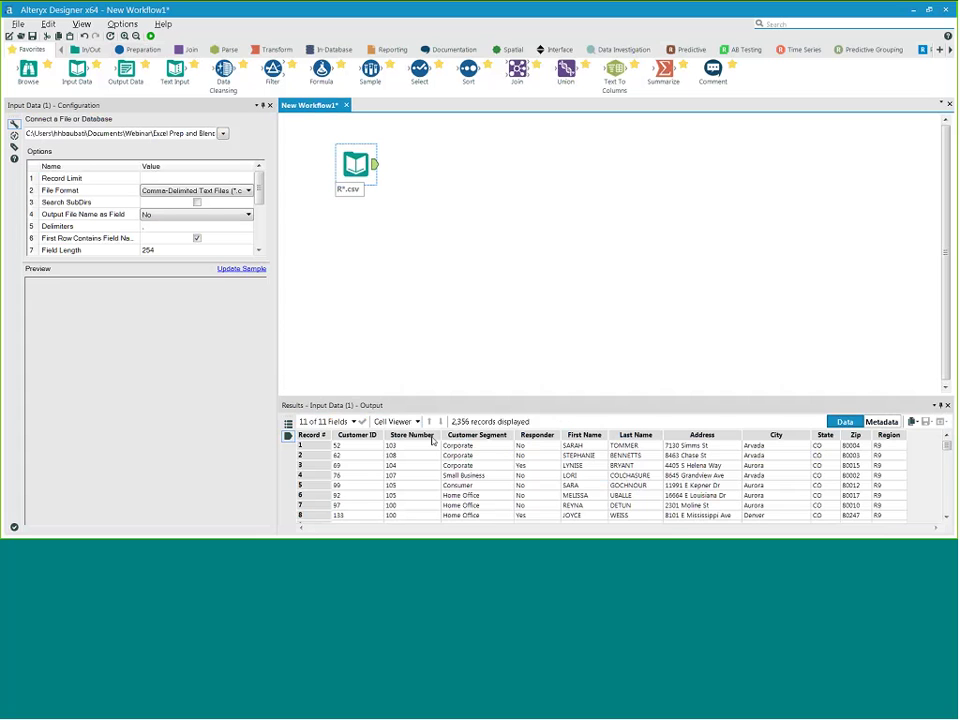
left_click(356, 165)
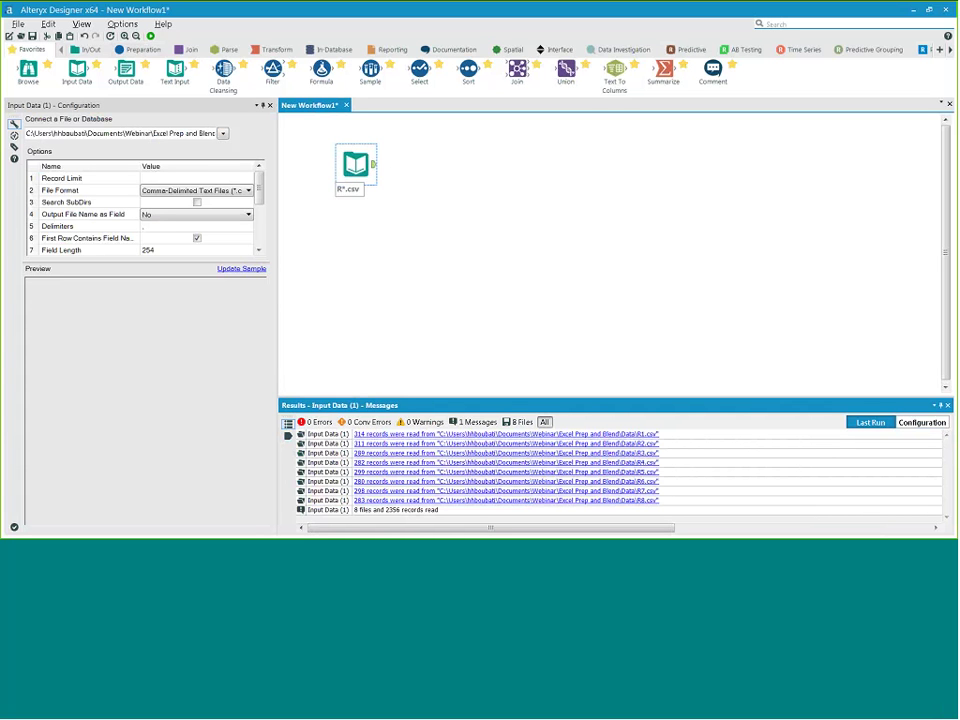
Add a second Input Data tool below the first and connect it to the R10$ sheet of the R10 Excel workbook
left_click_drag(77, 70, 356, 241)
left_click(222, 134)
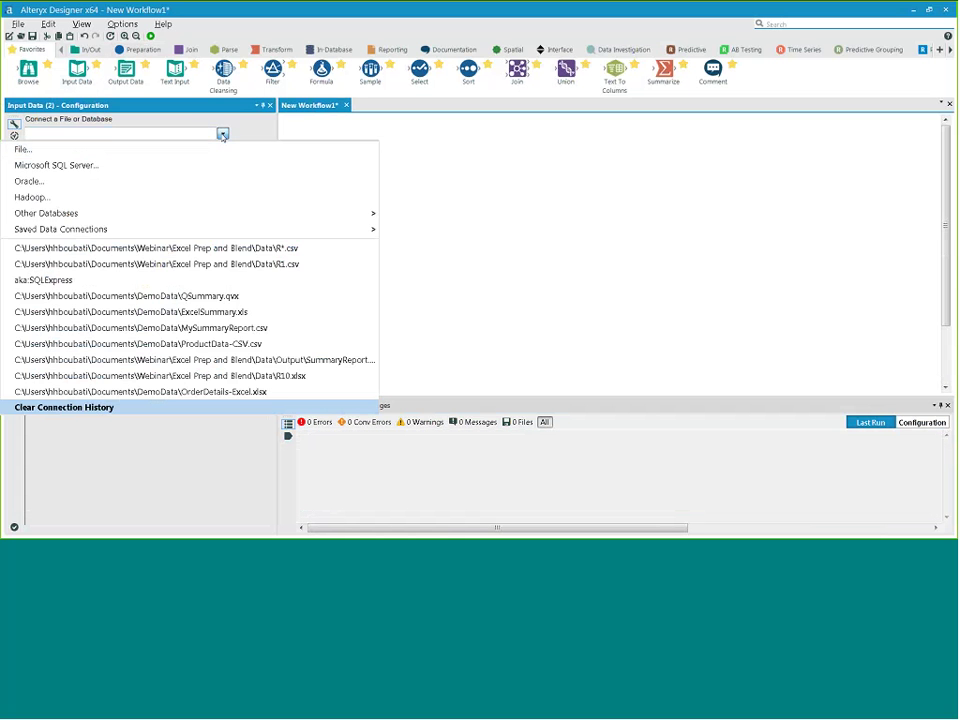
left_click(159, 149)
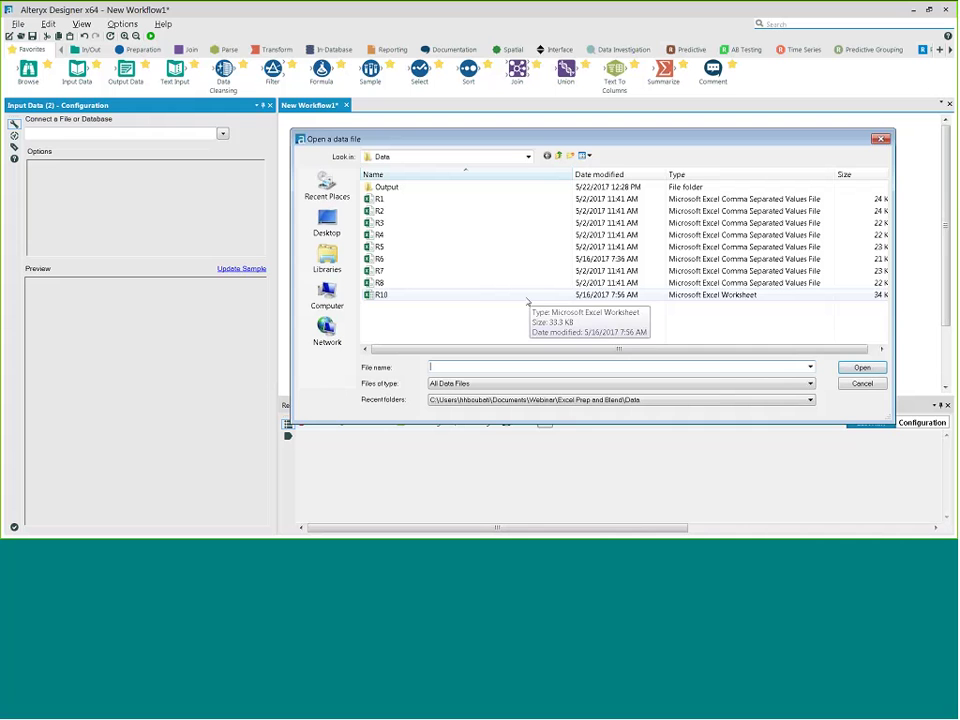
left_click(460, 296)
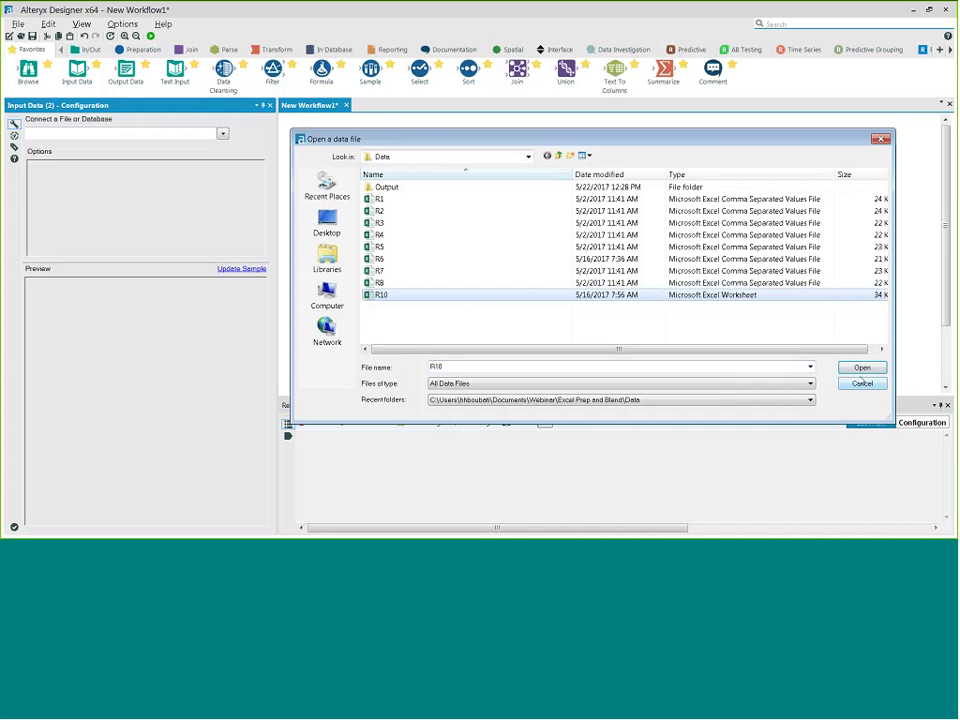
left_click(862, 368)
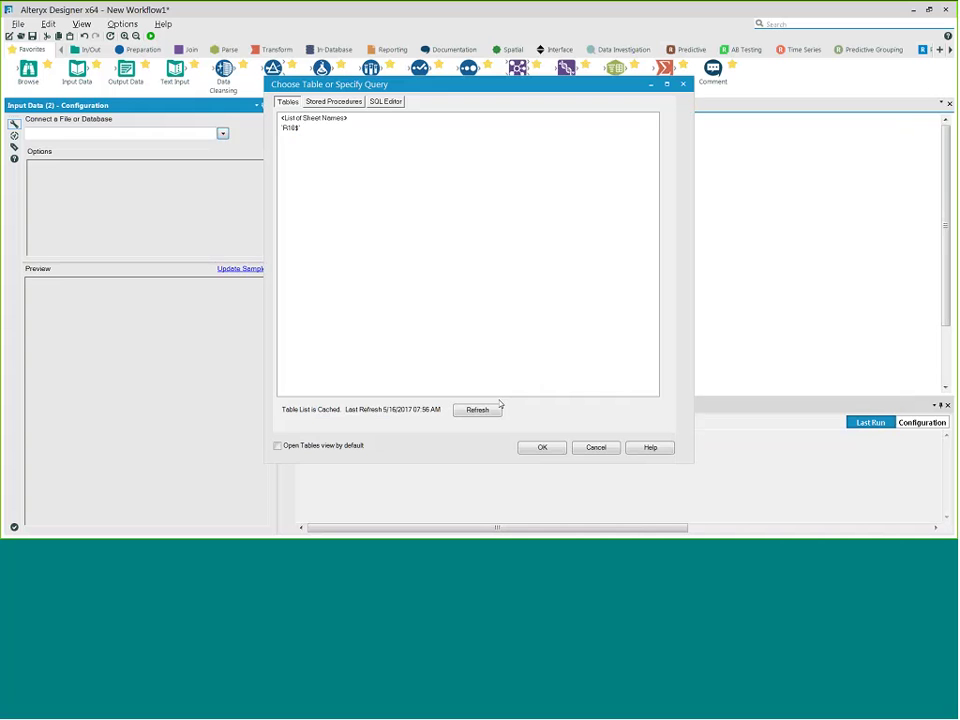
left_click(293, 129)
left_click(542, 447)
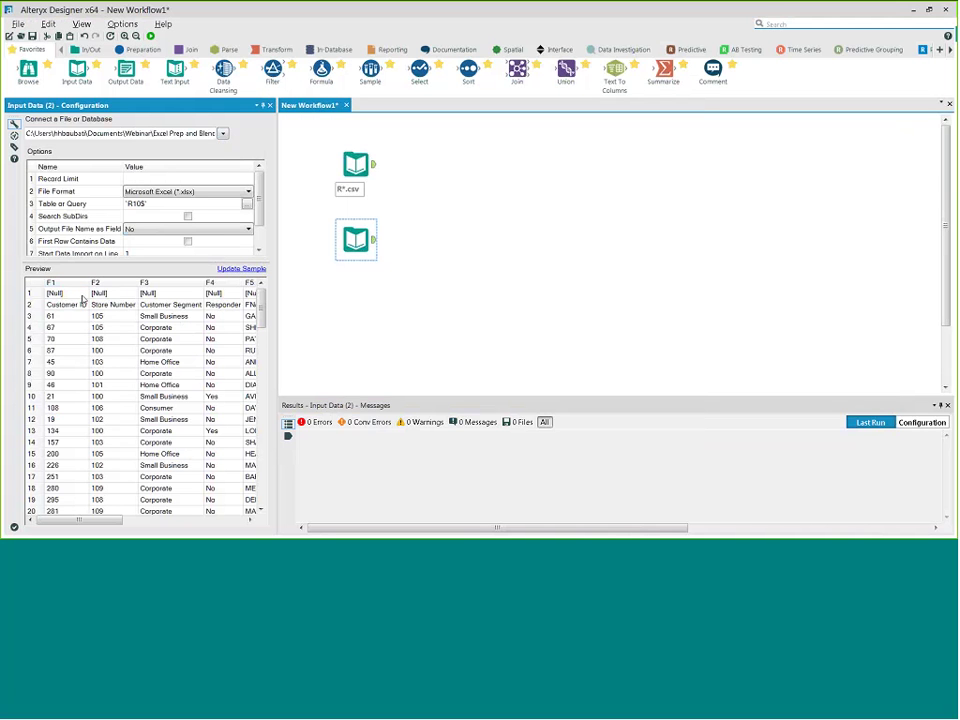
Enable First Row Contains Data for the R10 input, widen the configuration area and select the header row in the preview
left_click(187, 241)
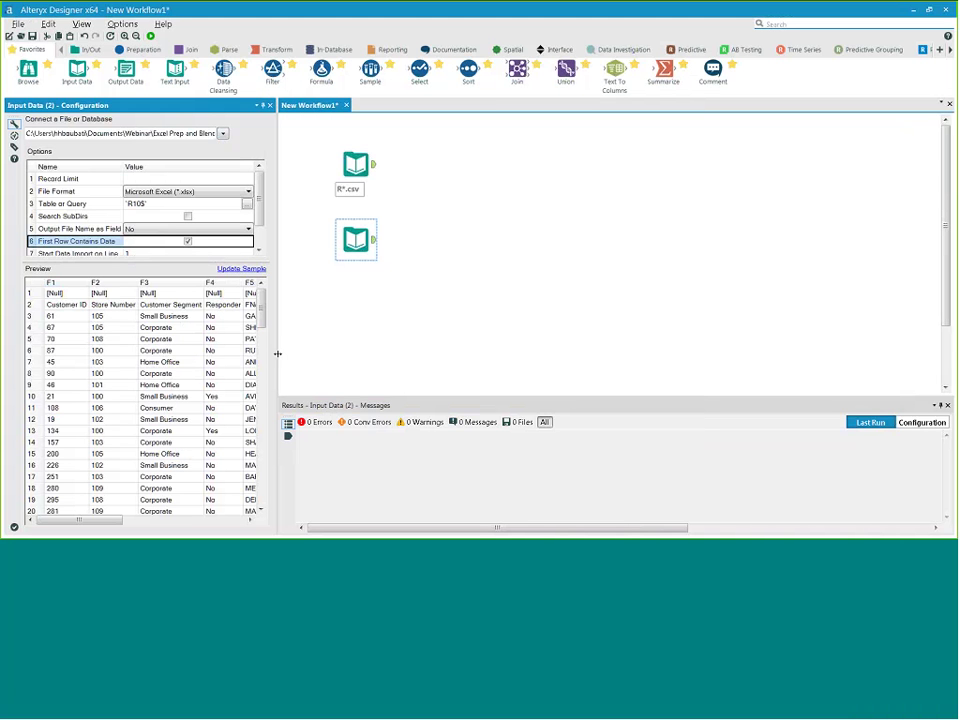
left_click_drag(277, 353, 303, 355)
left_click(63, 298)
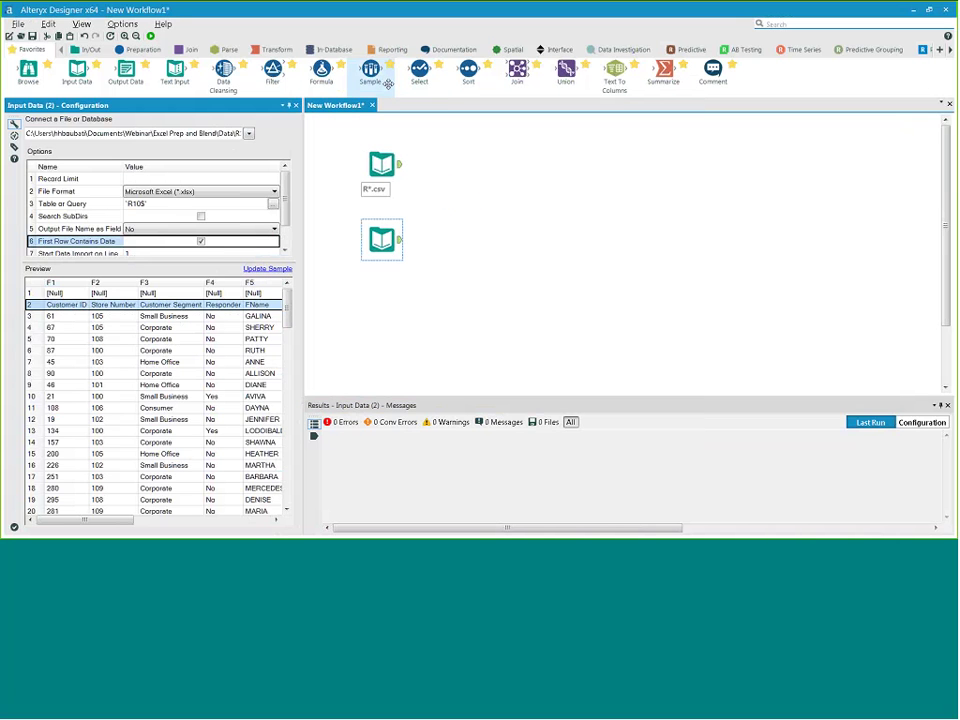
Connect a Sample tool after the R10 input, set it to skip the first 2 records, and run the workflow
left_click_drag(370, 70, 465, 239)
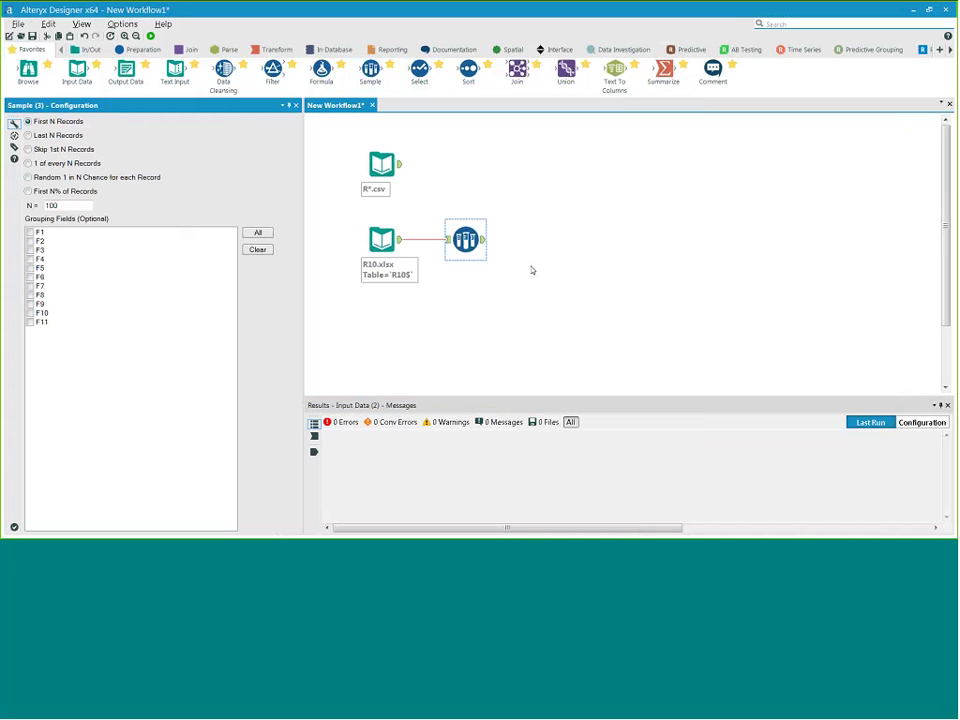
left_click(28, 149)
double_click(44, 204)
type("2")
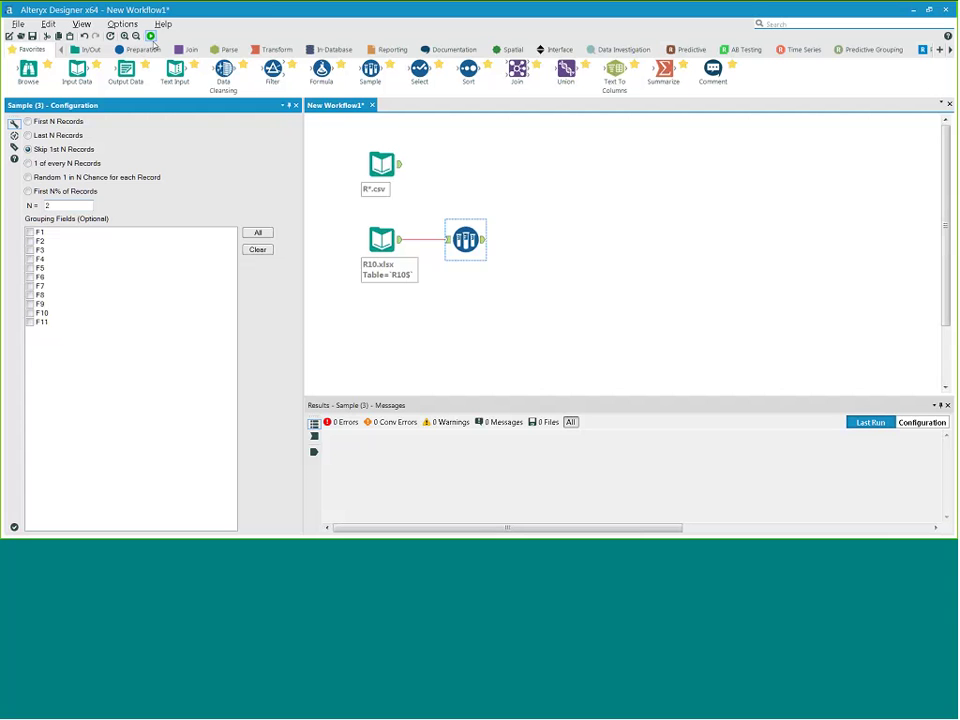
left_click(150, 36)
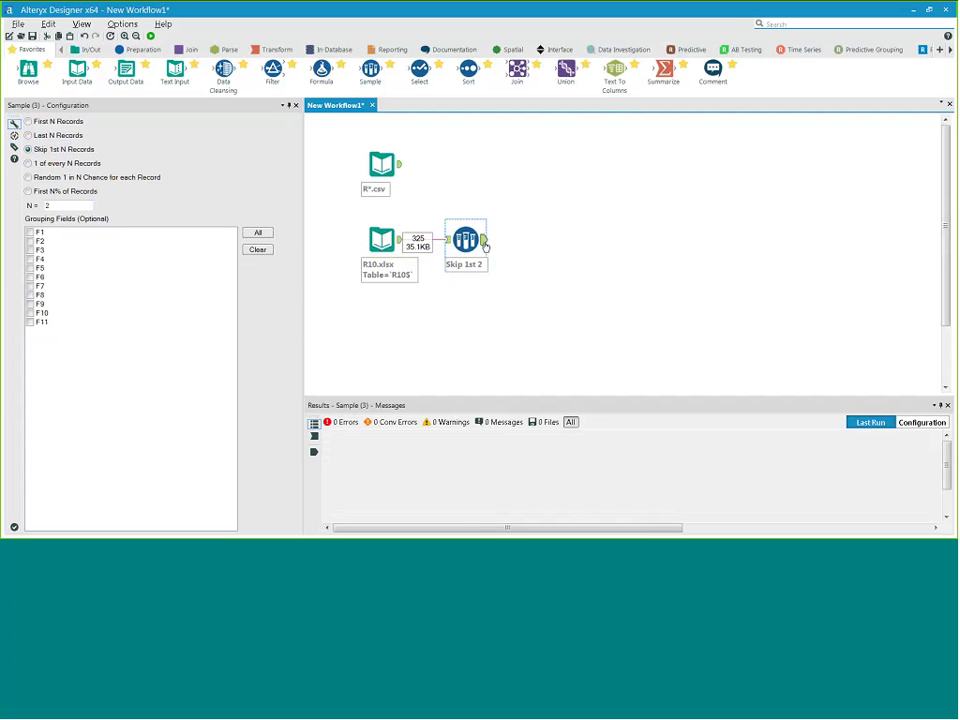
Examine the Sample tool's output, checking the column names held in the first record from Customer ID to Address
left_click(485, 245)
left_click_drag(506, 402, 506, 367)
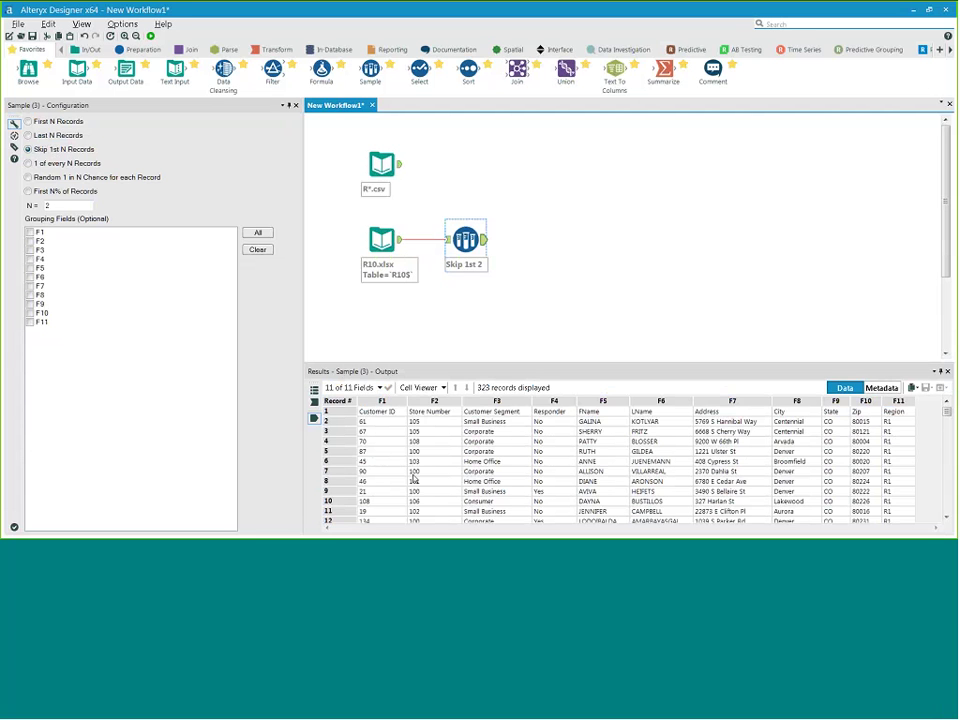
left_click(430, 411)
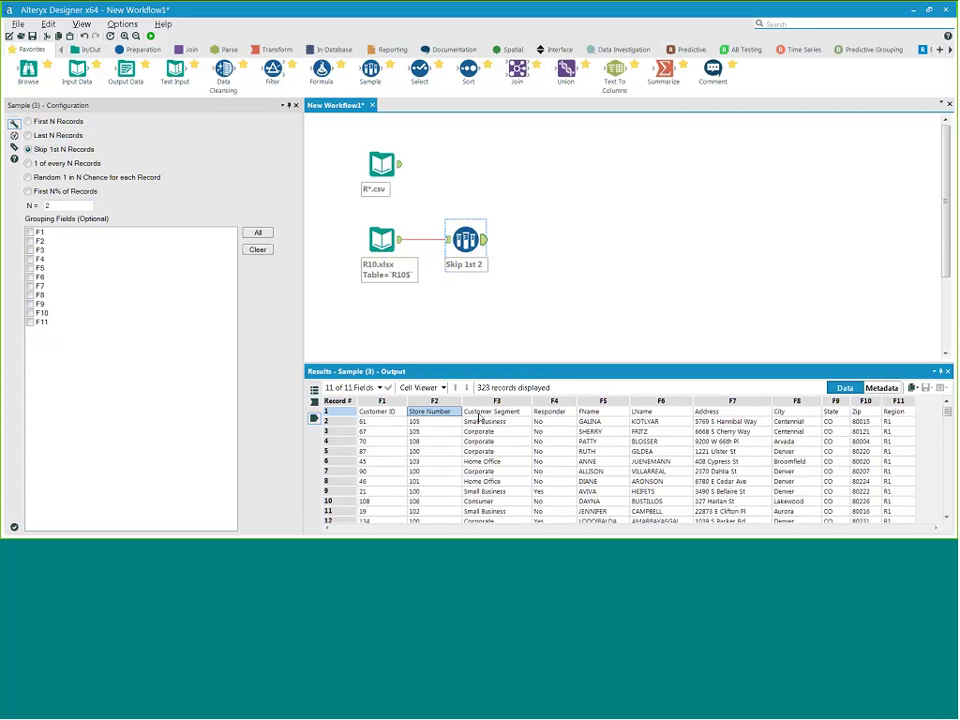
left_click(556, 412)
left_click(592, 412)
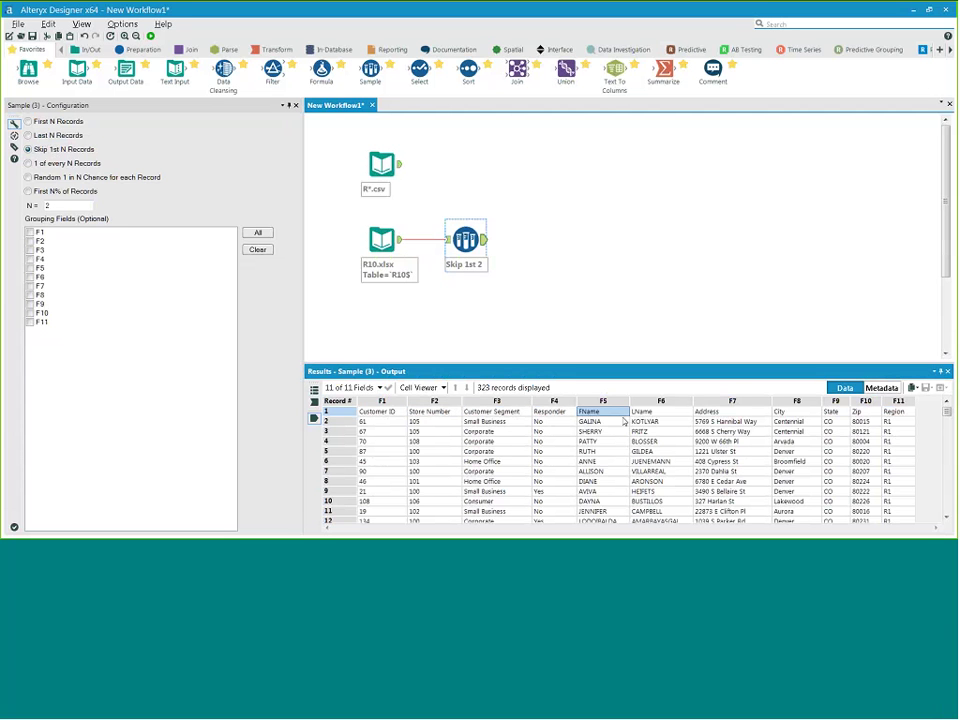
left_click(648, 412)
left_click(716, 412)
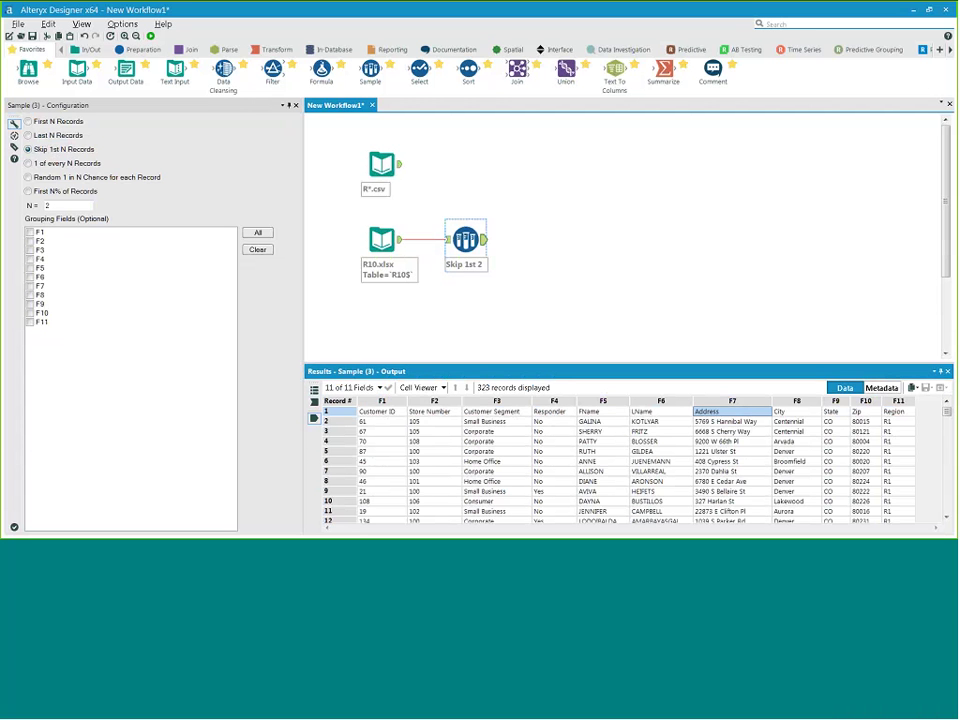
left_click(468, 413)
key("Left")
key("Left")
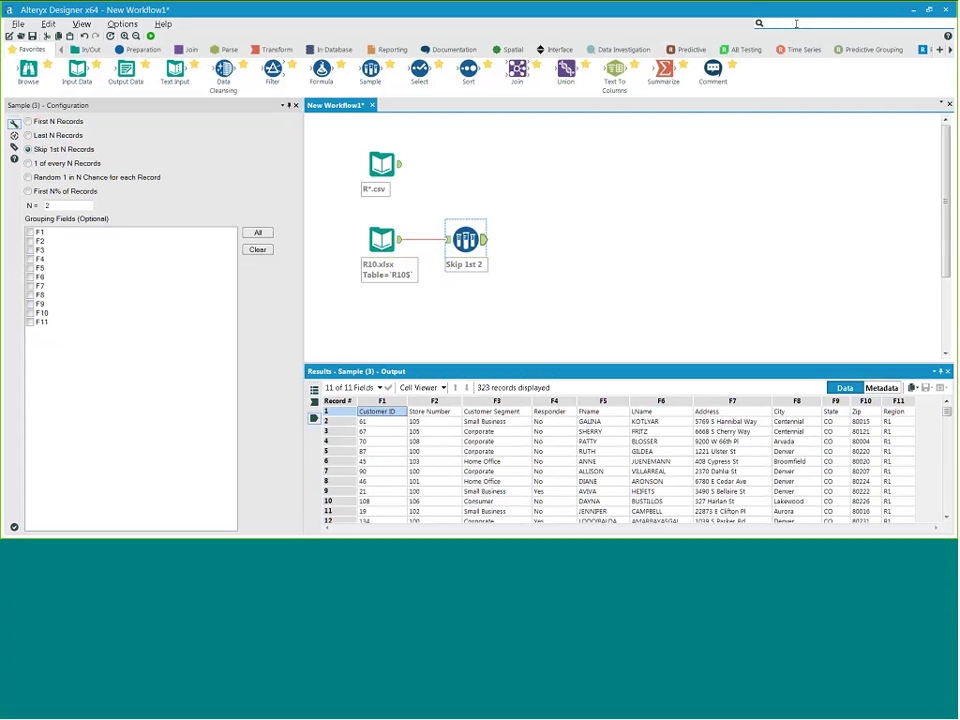
Connect a Dynamic Rename tool after the Sample tool, set it to Take Field Names from First Row of Data, and run the workflow
left_click(796, 23)
type("rename")
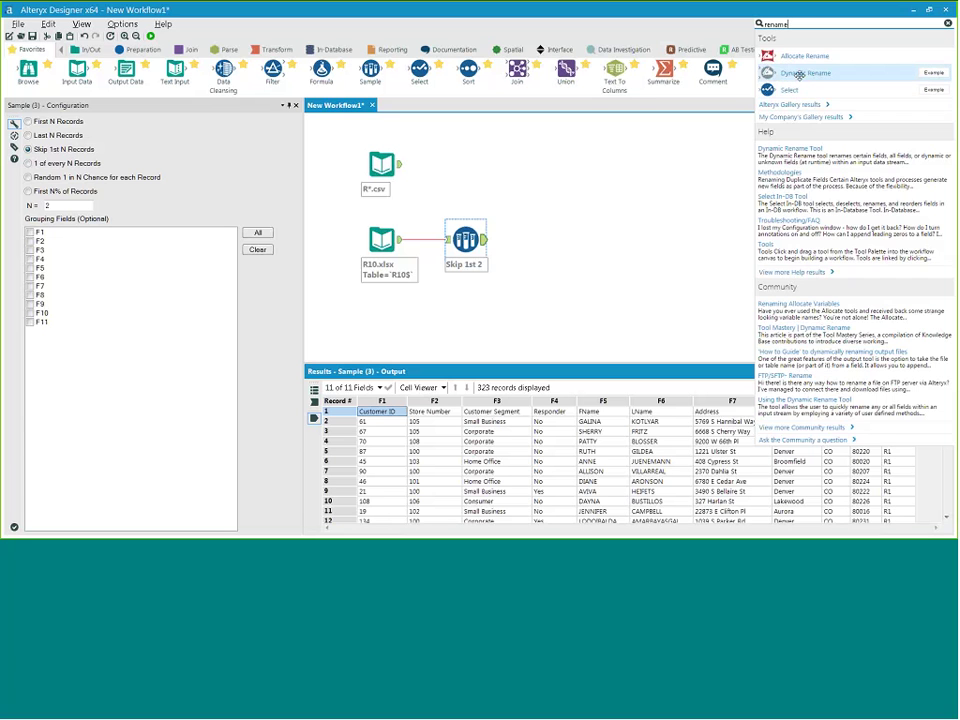
key("Escape")
left_click_drag(800, 150, 566, 264)
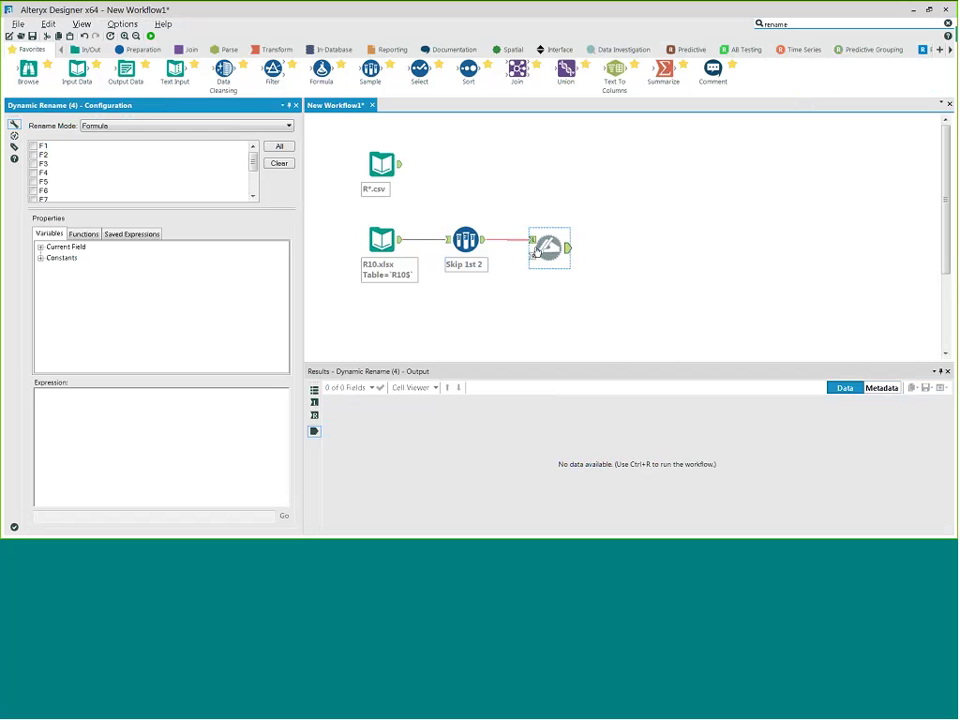
left_click(275, 126)
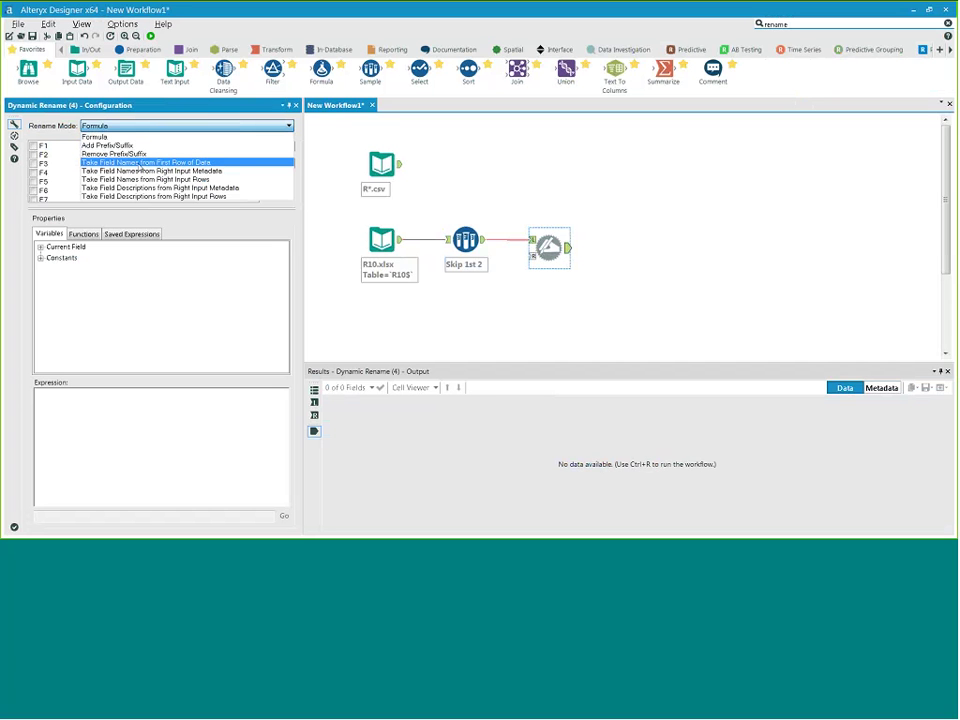
left_click(136, 164)
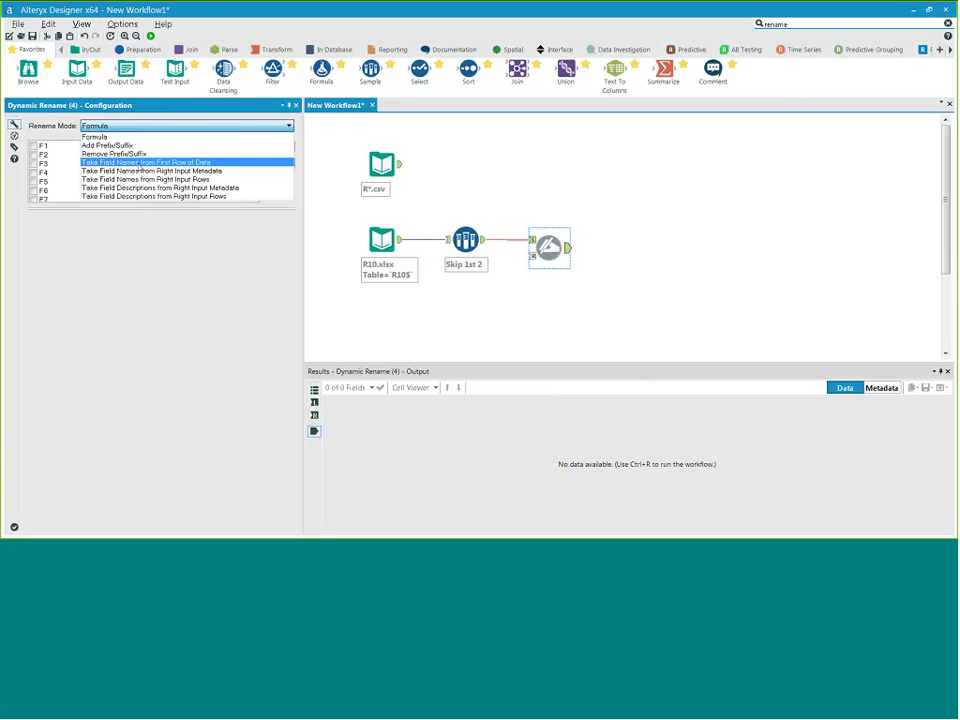
key("ctrl+r")
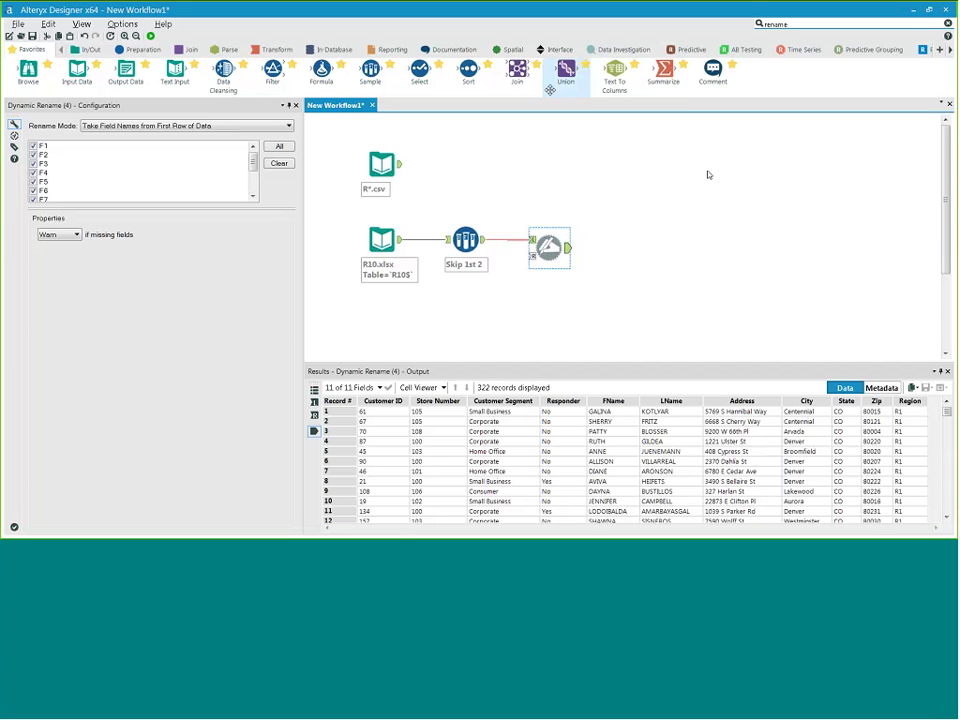
Add a Union tool fed by the Dynamic Rename output and the R*.csv input, and set it to Manually Configure Fields
left_click_drag(565, 68, 633, 198)
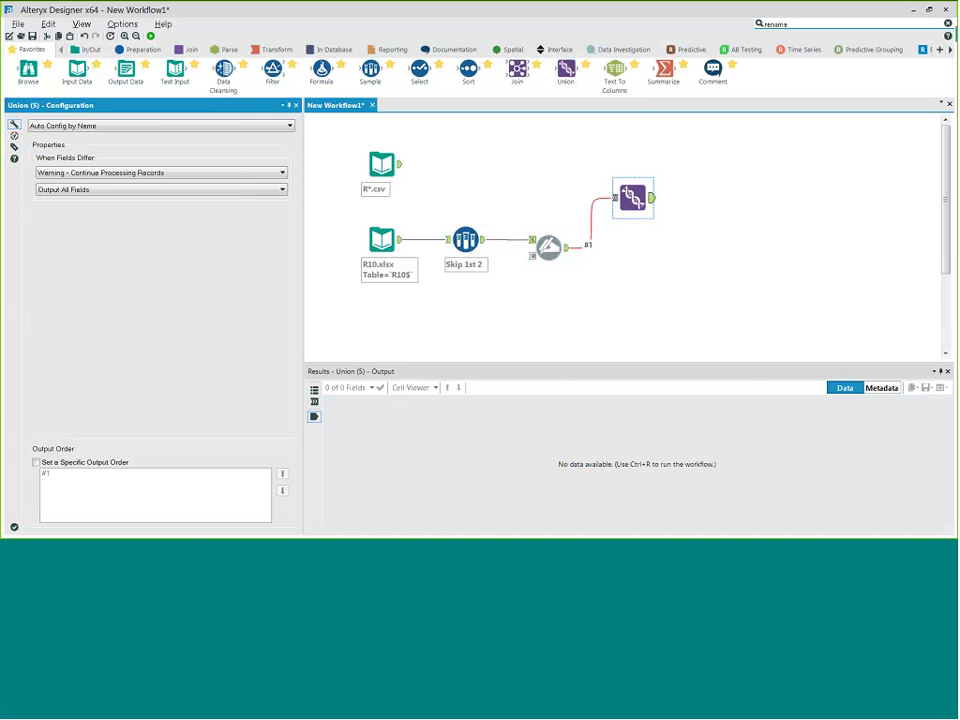
left_click_drag(400, 164, 614, 197)
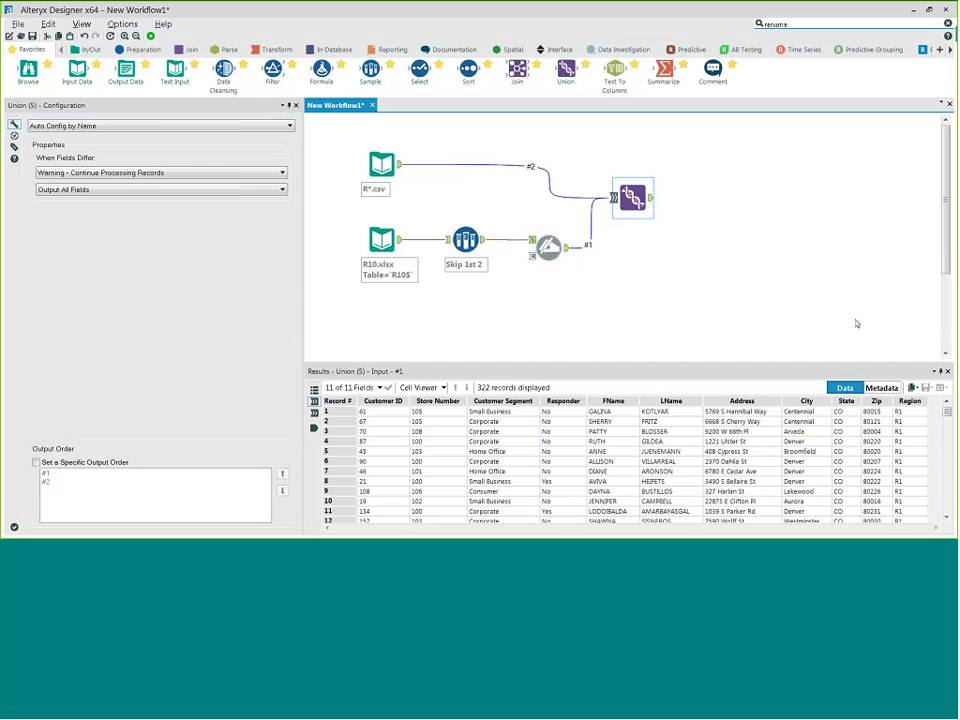
left_click(289, 125)
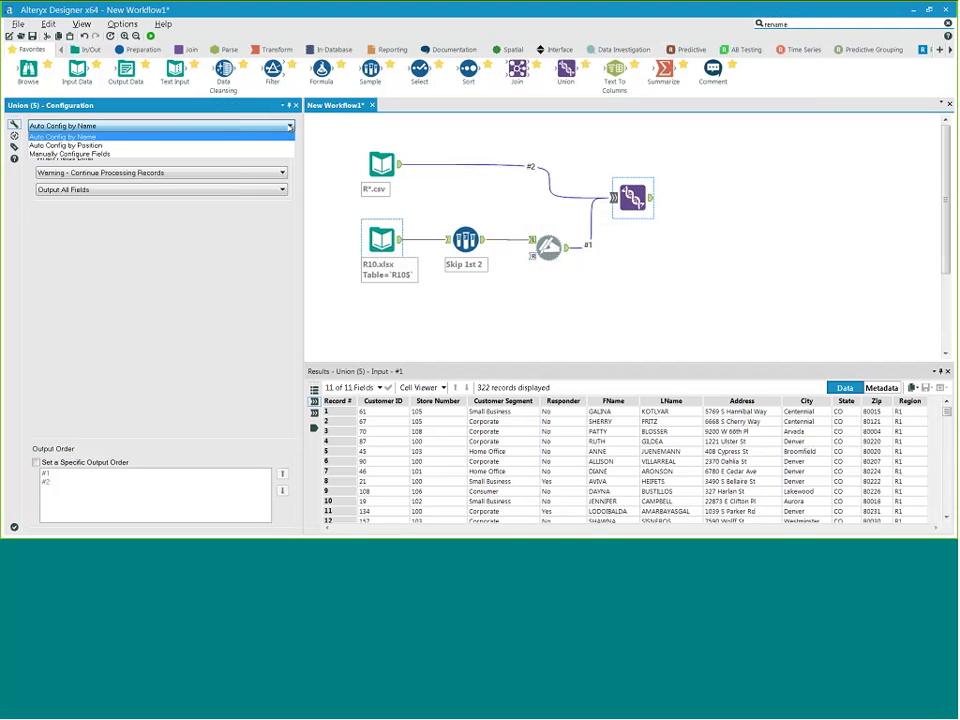
left_click(52, 153)
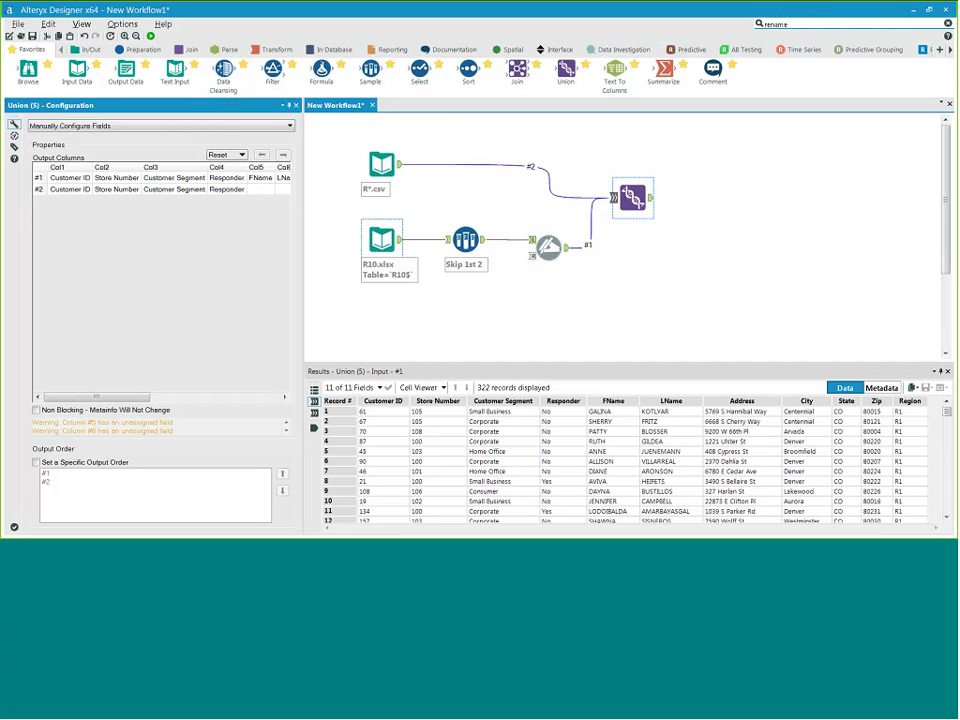
Shift First Name and Last Name of Union input #2 into Col5 and Col6, under FName and LName
left_click_drag(303, 258, 504, 281)
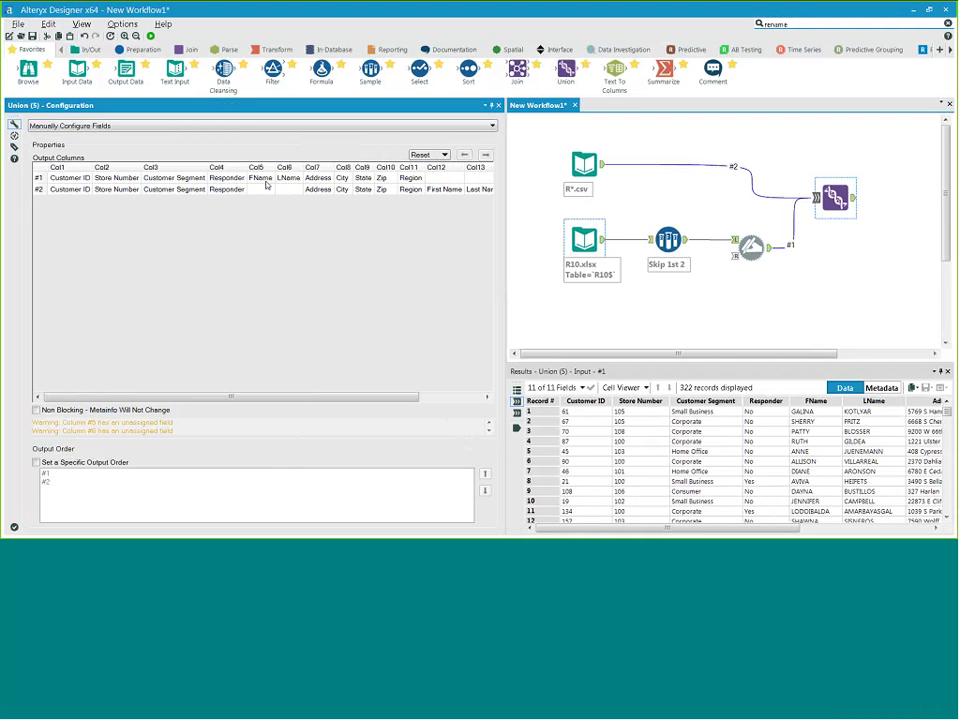
left_click(445, 189)
left_click_drag(506, 197, 535, 197)
left_click(484, 190)
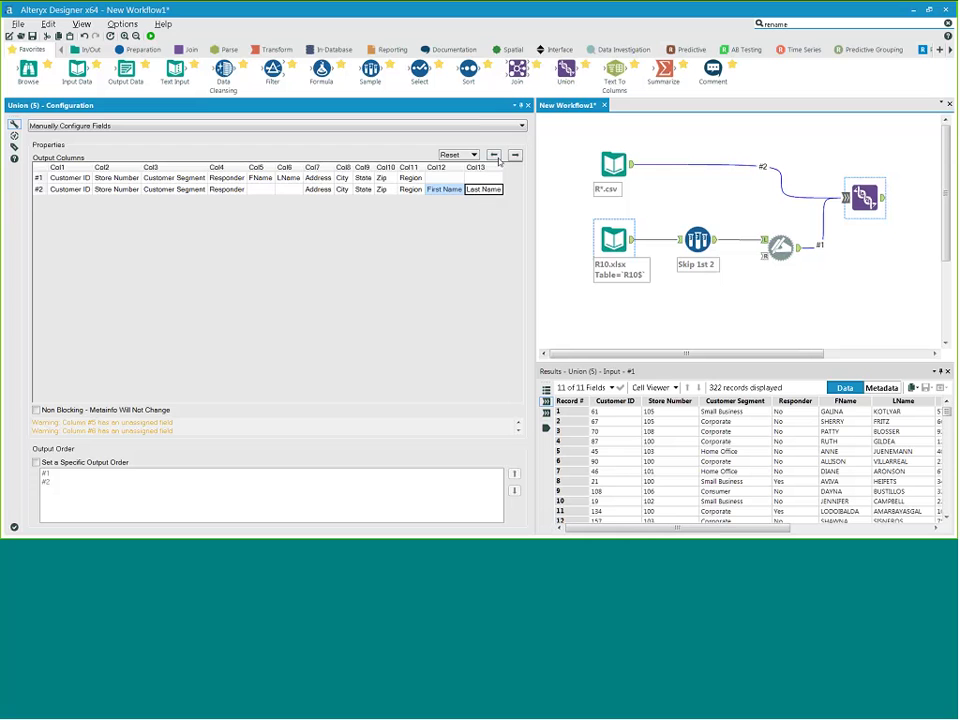
left_click(493, 154)
left_click(493, 154)
left_click(493, 154)
left_click(493, 154)
left_click(493, 154)
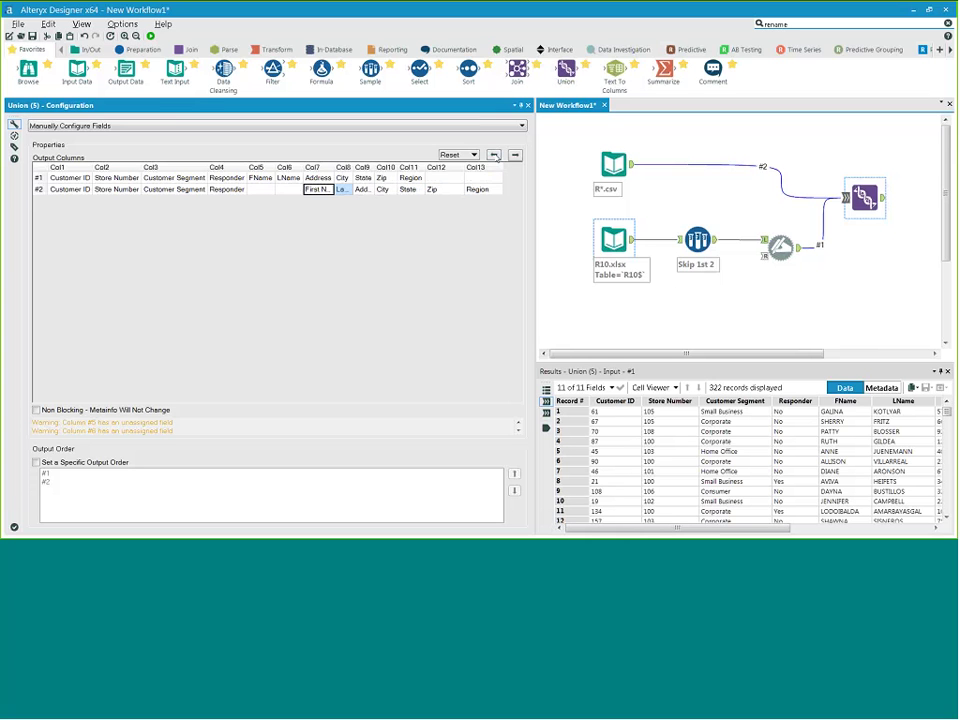
left_click(493, 154)
left_click(493, 154)
Move Address, City, State, Zip and Region of Union input #2 into Col7 to Col11 to match input #1
left_click(364, 190)
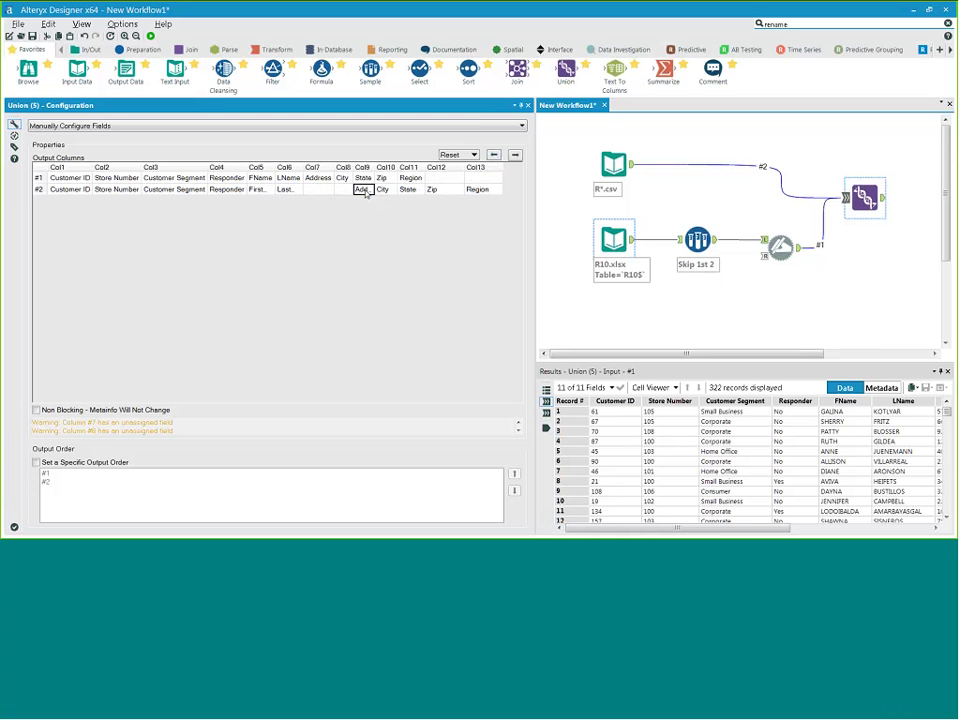
left_click(483, 189, "ctrl")
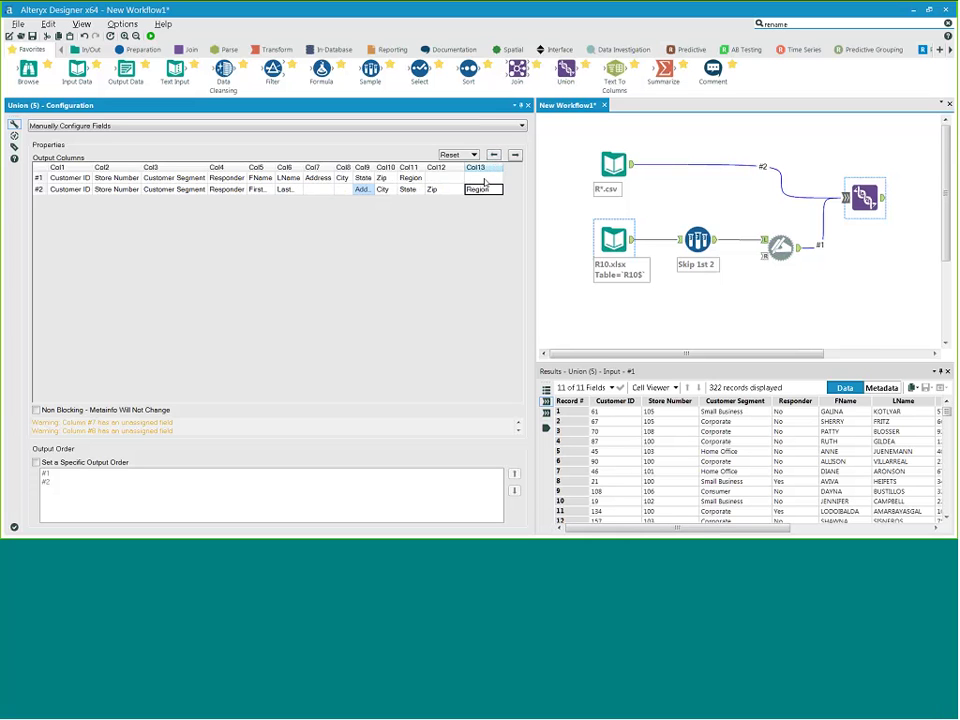
left_click(384, 190, "ctrl")
left_click(408, 190, "ctrl")
left_click(432, 190, "ctrl")
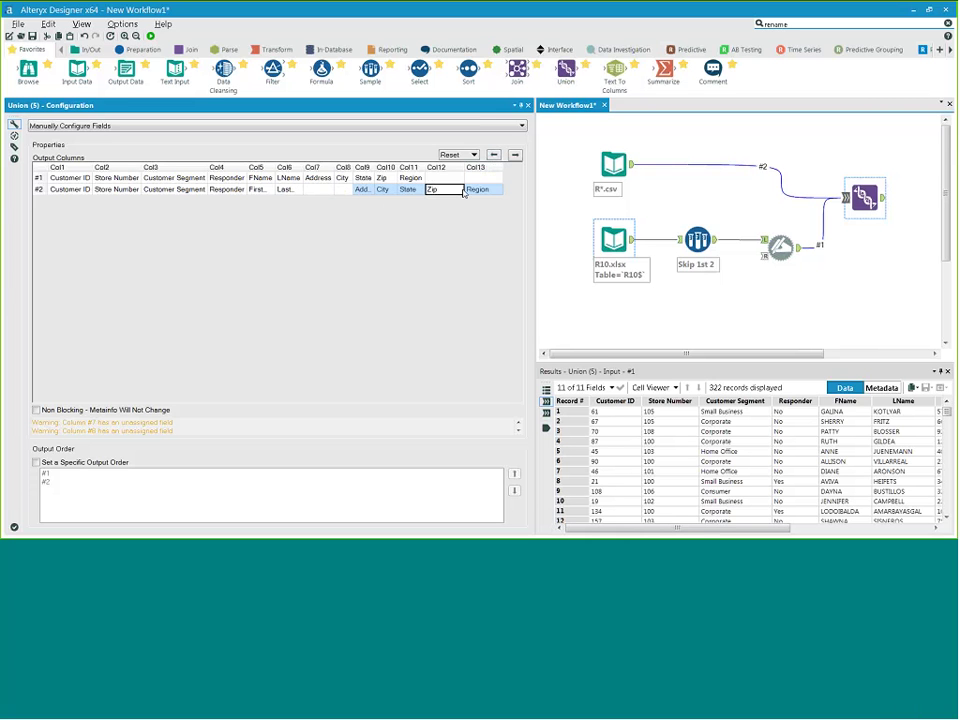
left_click(493, 155)
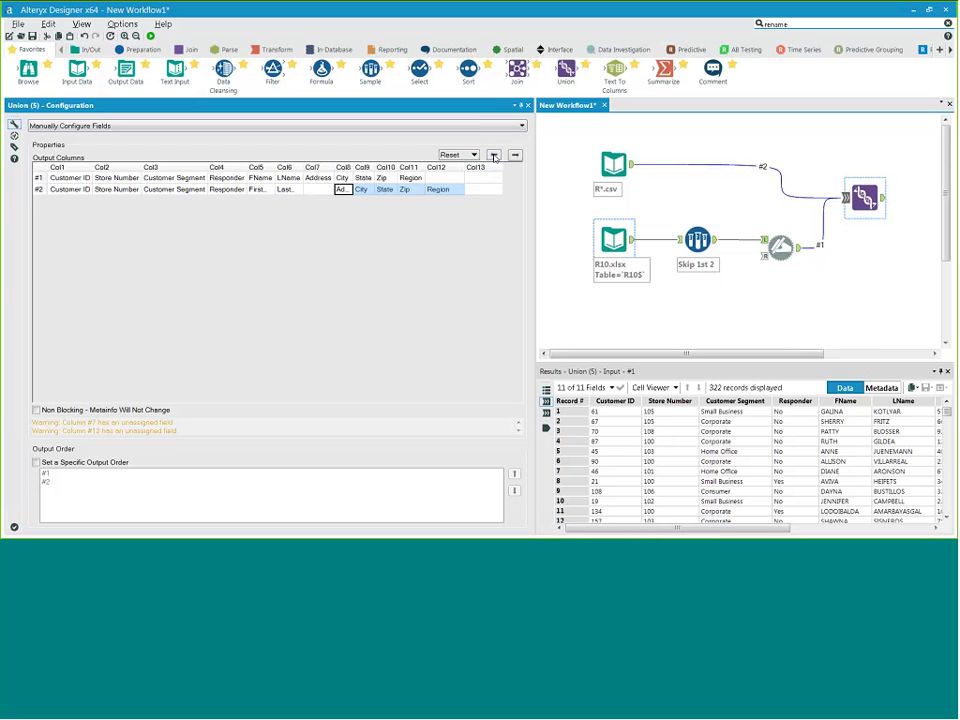
left_click(493, 155)
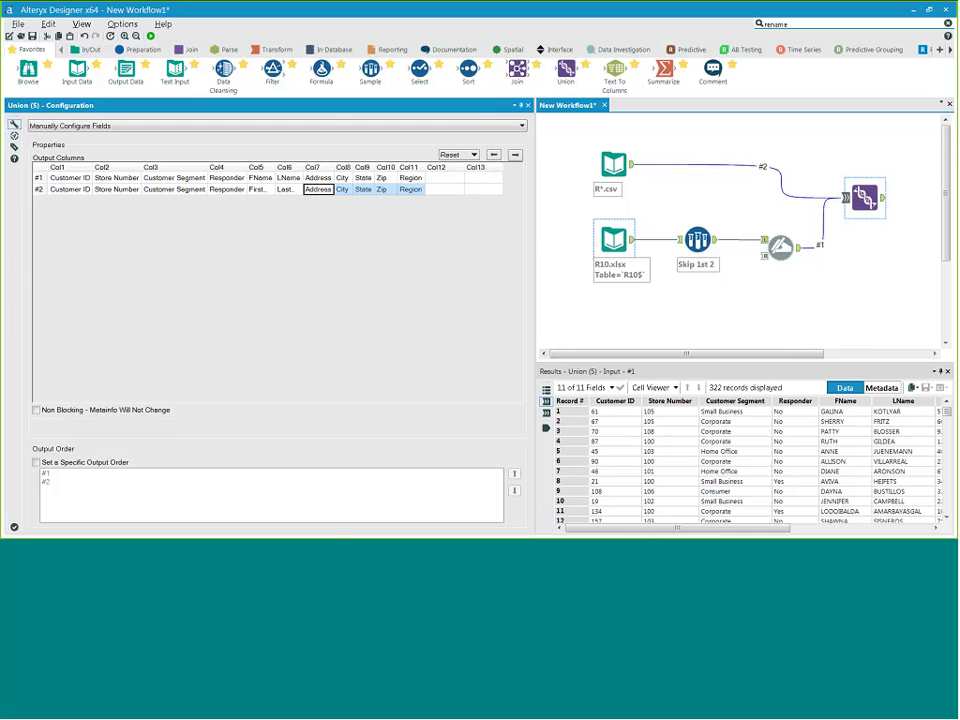
Narrow the configuration area, run the workflow and examine the records in the Union tool's output
left_click_drag(535, 232, 291, 265)
left_click(150, 36)
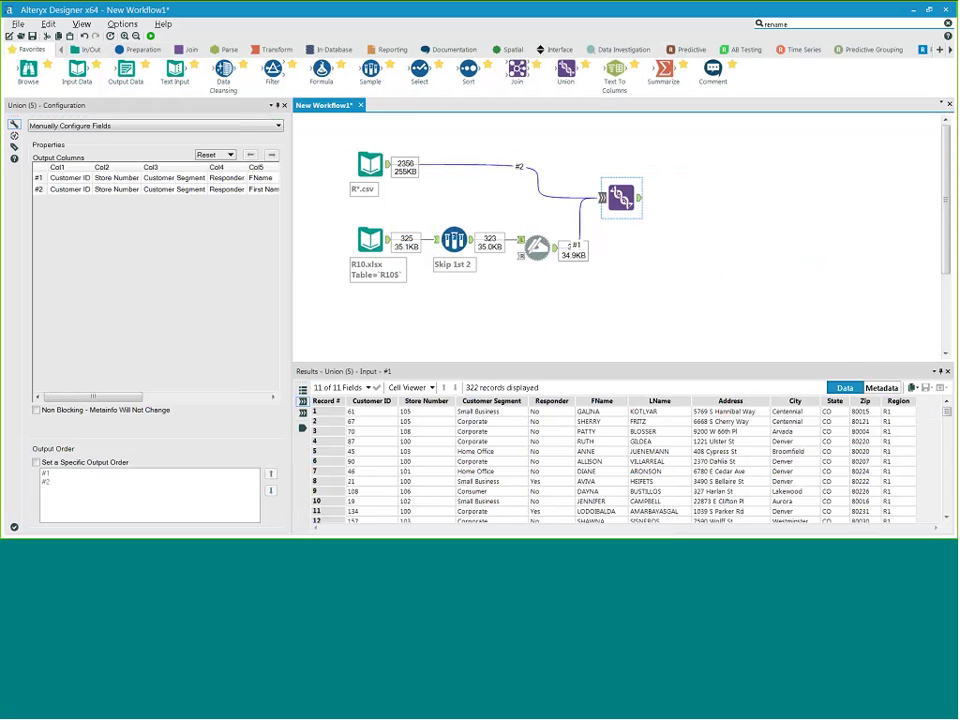
left_click(641, 200)
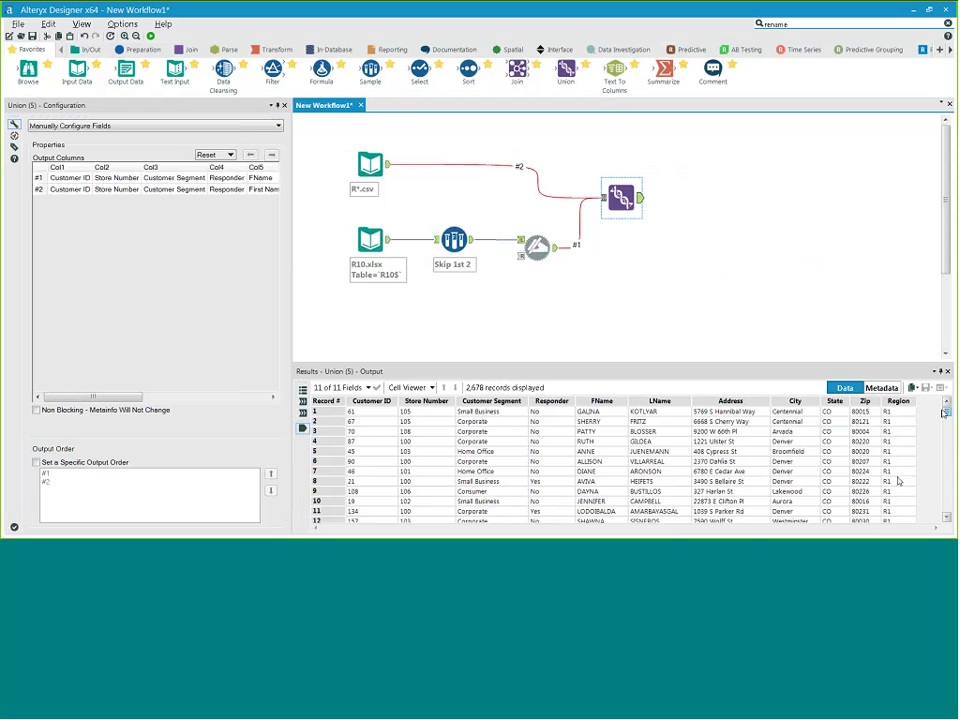
mouse_move(947, 411)
left_mouse_down()
mouse_move(947, 508)
mouse_move(946, 400)
left_mouse_up()
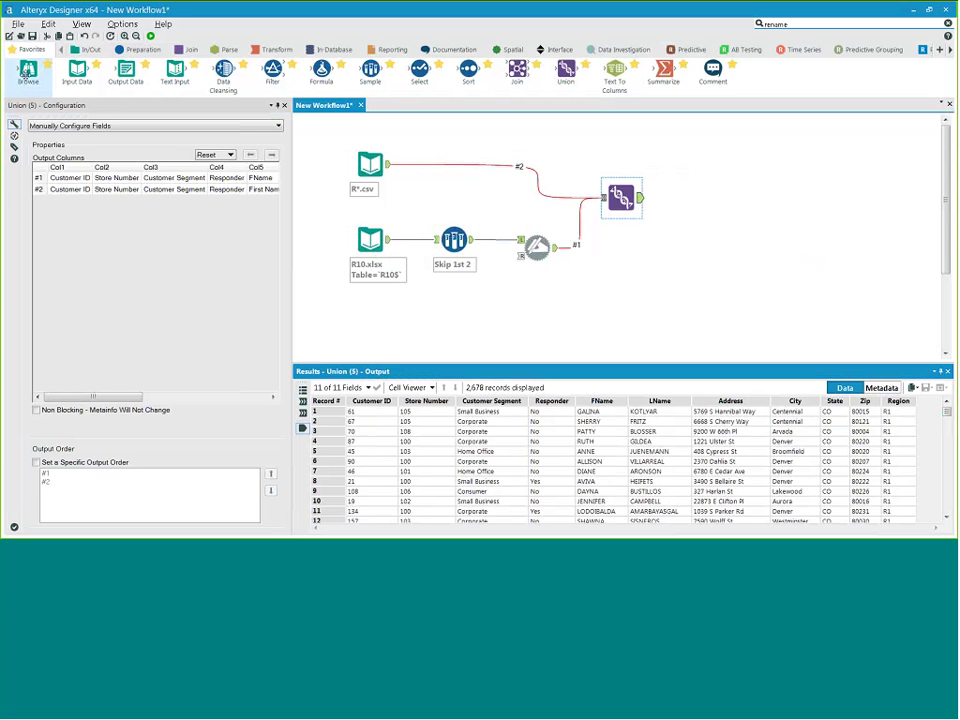
Connect a Browse tool to the Union output, run the workflow and enlarge the results area
left_click_drag(28, 70, 697, 182)
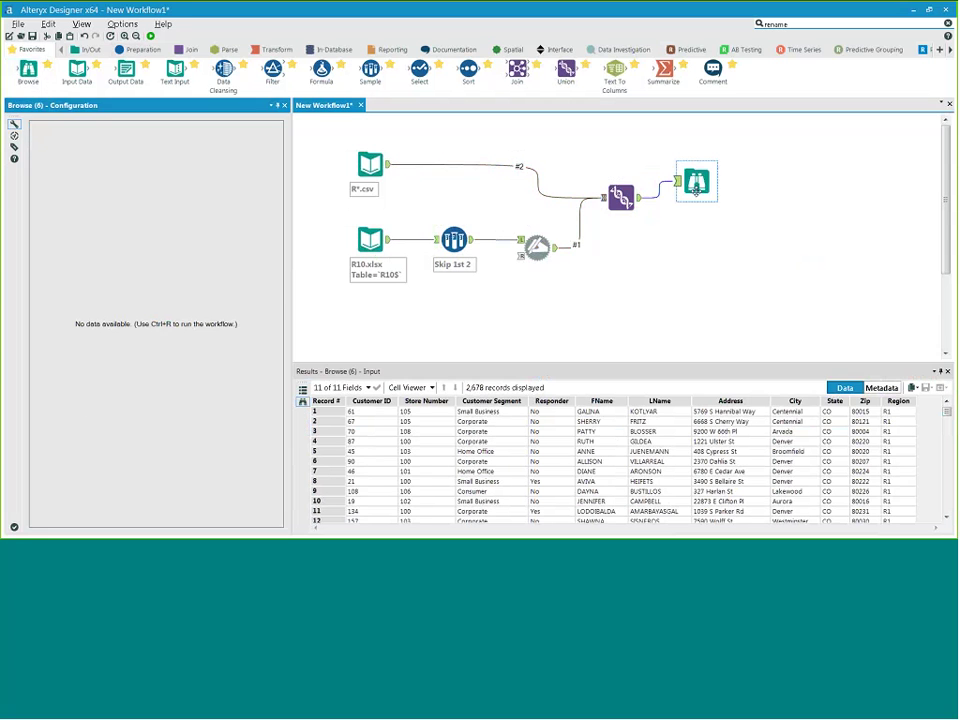
left_click(152, 37)
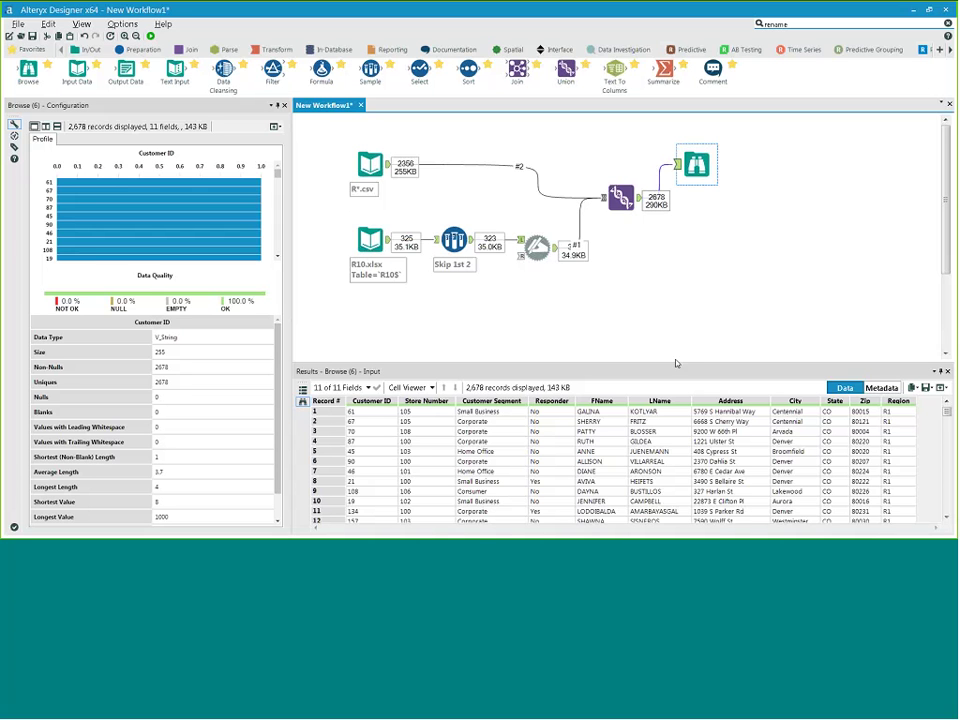
left_click_drag(676, 361, 671, 345)
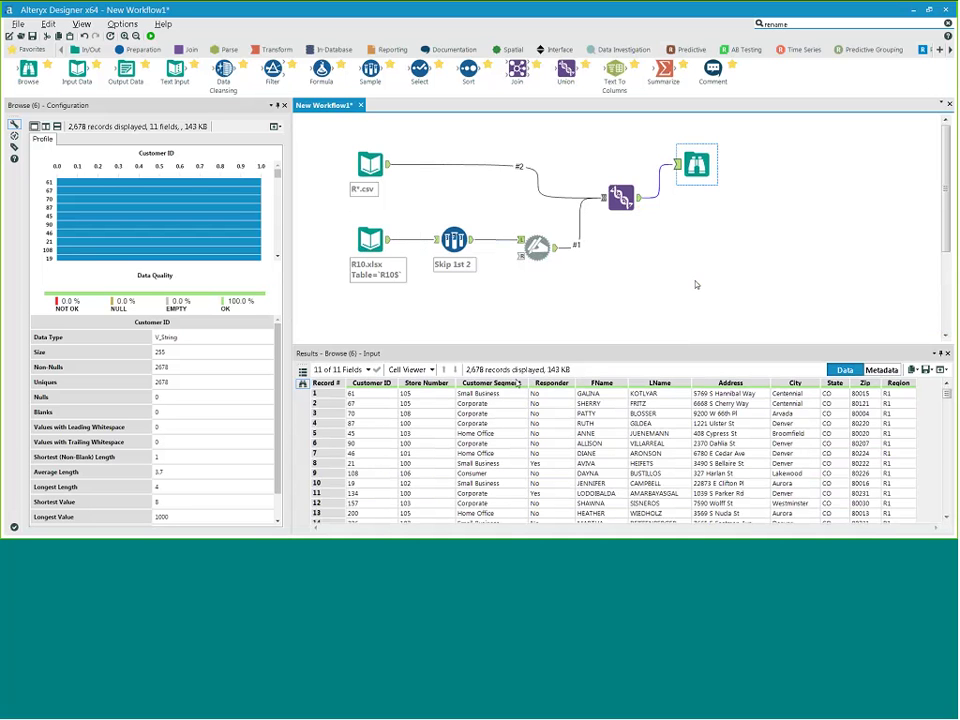
Examine the Browse tool's data profiles for the store number, customer segment, responder, FName and LName columns
left_click(437, 384)
left_click(506, 394)
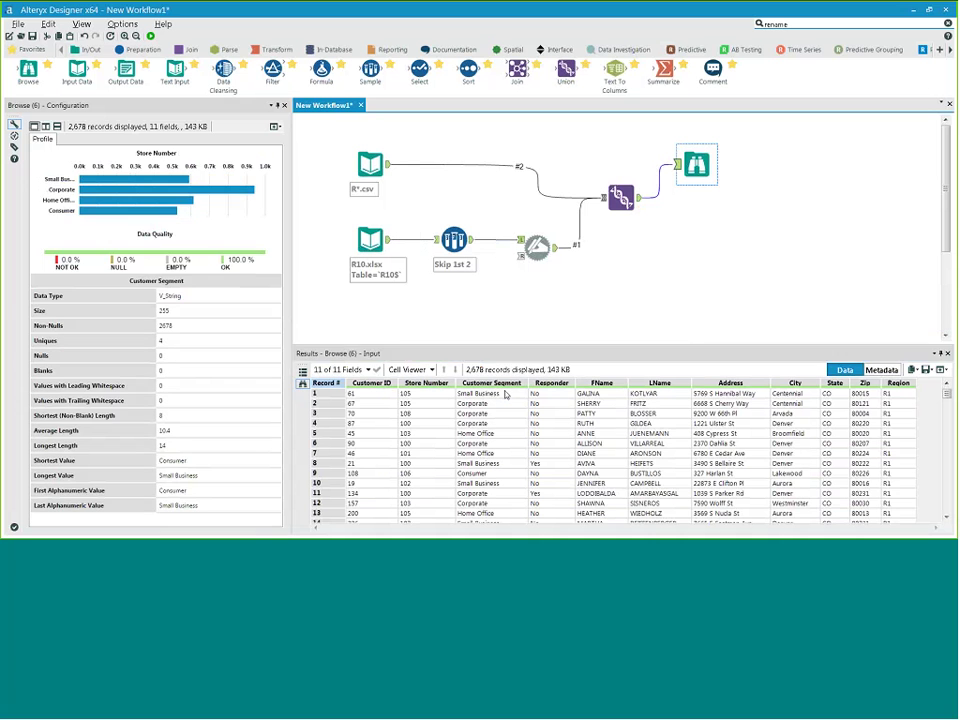
left_click(548, 394)
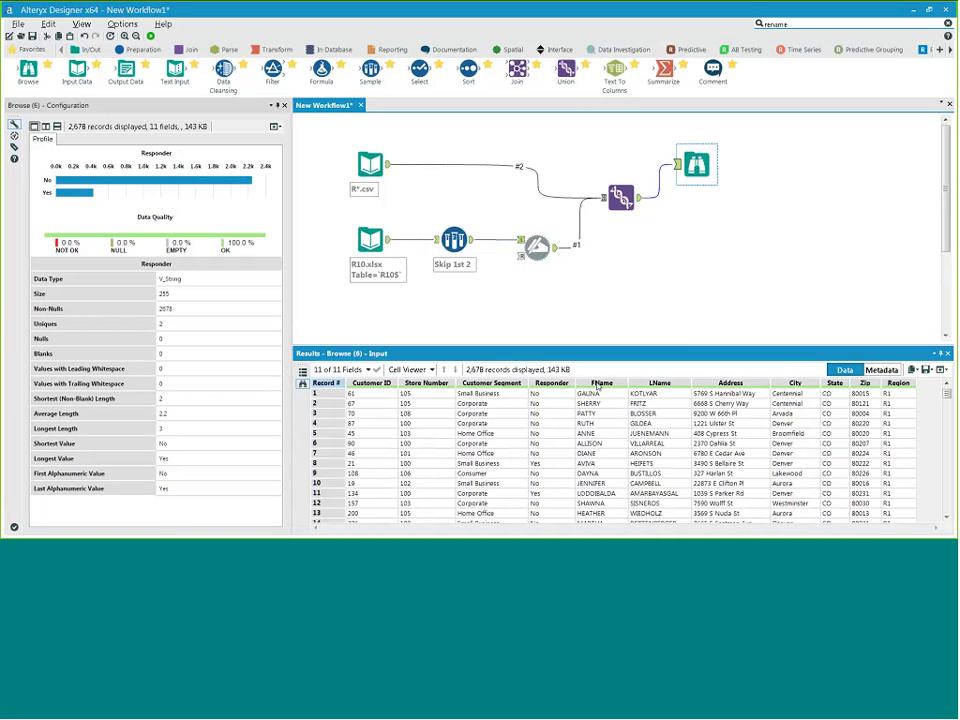
left_click(600, 386)
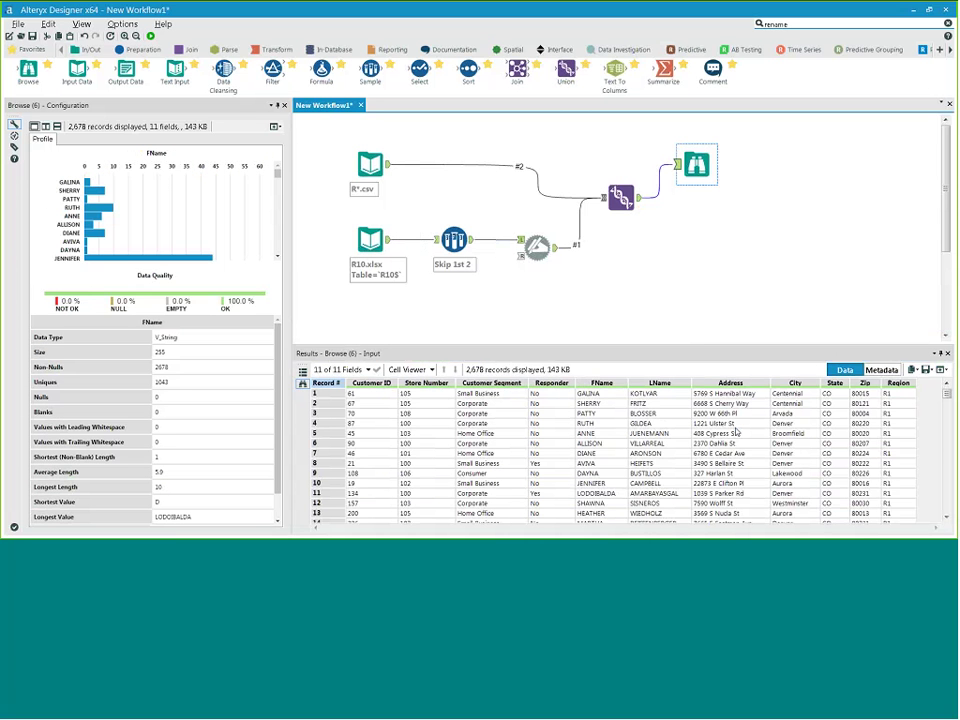
left_click(662, 383)
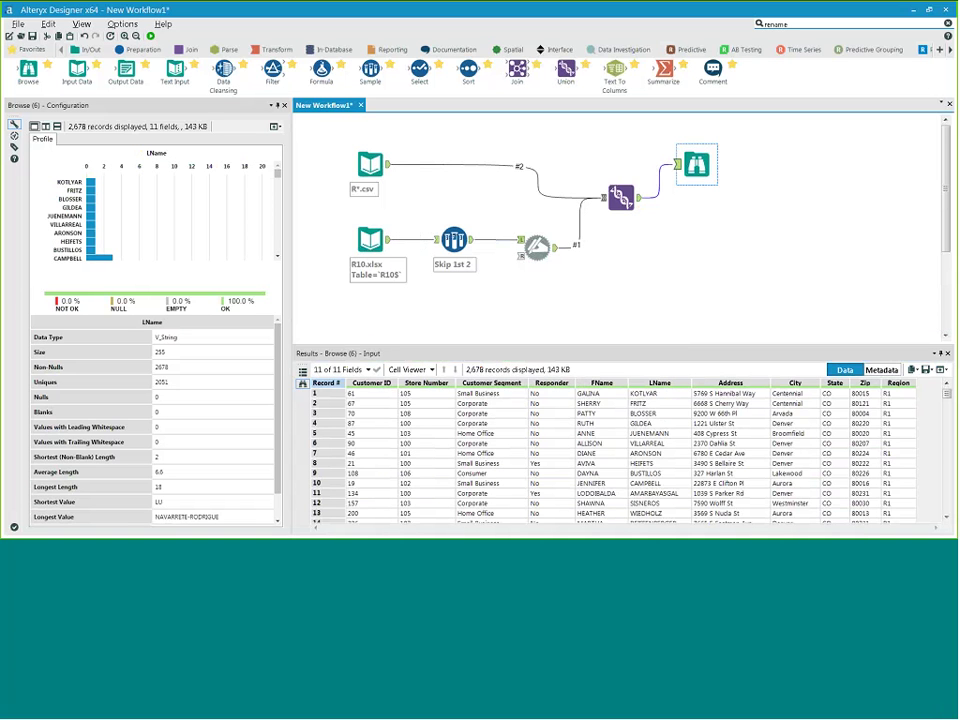
left_click(601, 383)
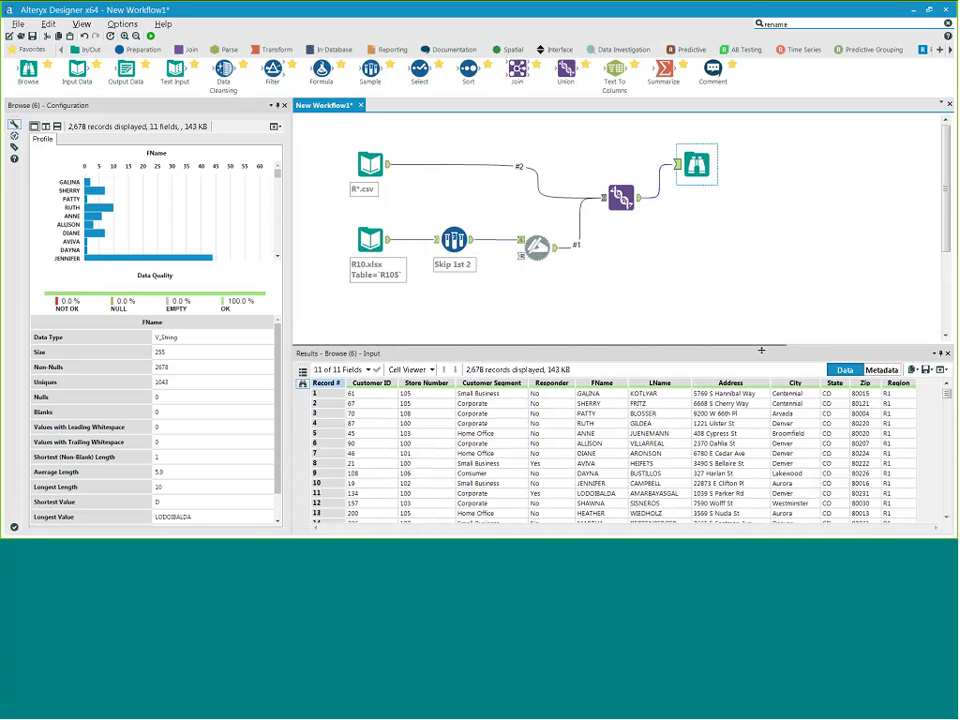
Shrink the results area and connect a Data Cleansing tool to the Union output, below the Browse tool
left_click_drag(760, 350, 760, 393)
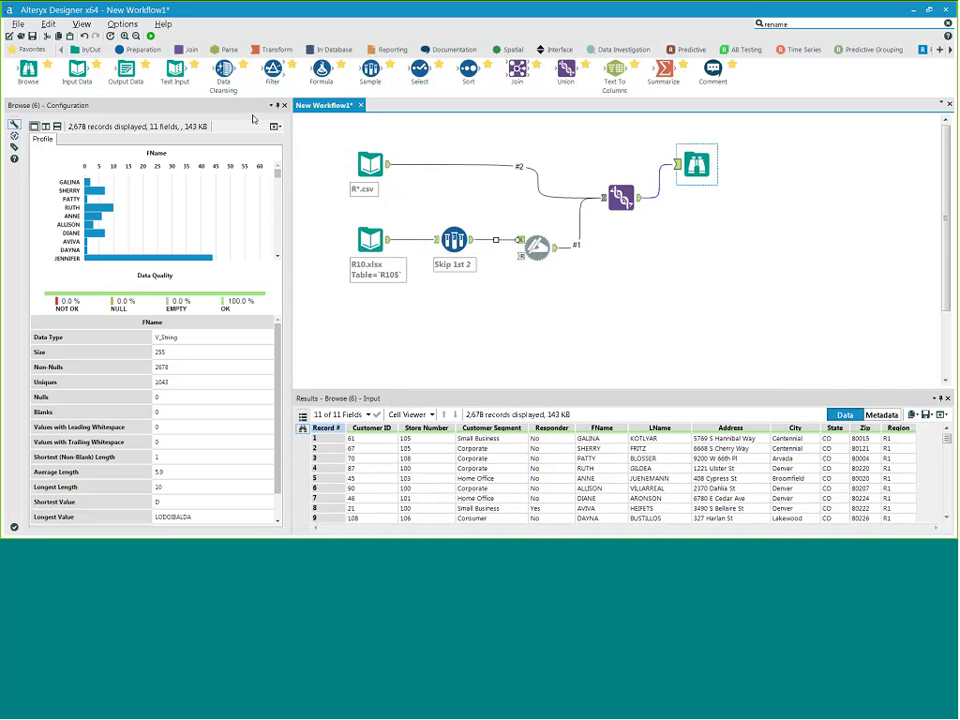
left_click_drag(224, 70, 728, 230)
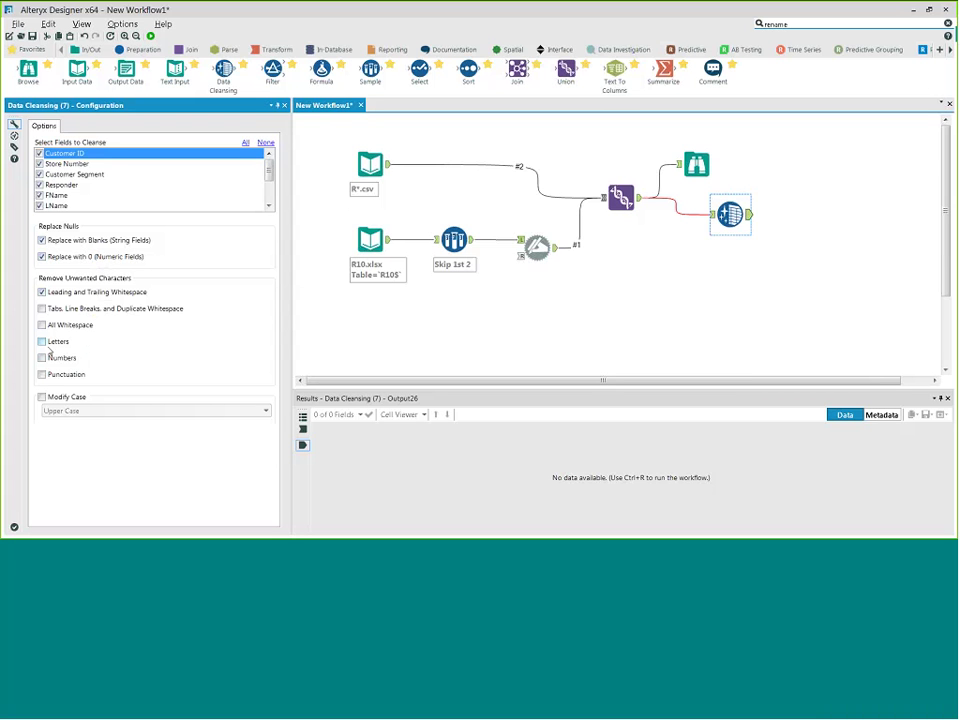
left_click(42, 342)
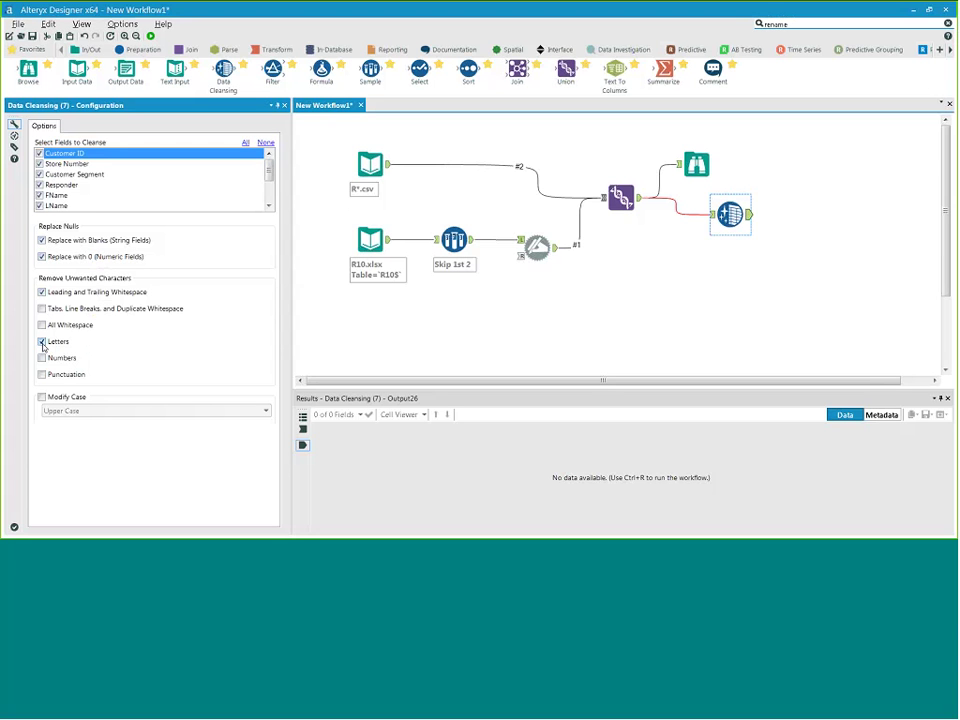
left_click(42, 343)
left_click(42, 358)
left_click(42, 358)
Set the Data Cleansing tool to modify case to Lower Case, run the workflow and enlarge the results area
left_click(42, 397)
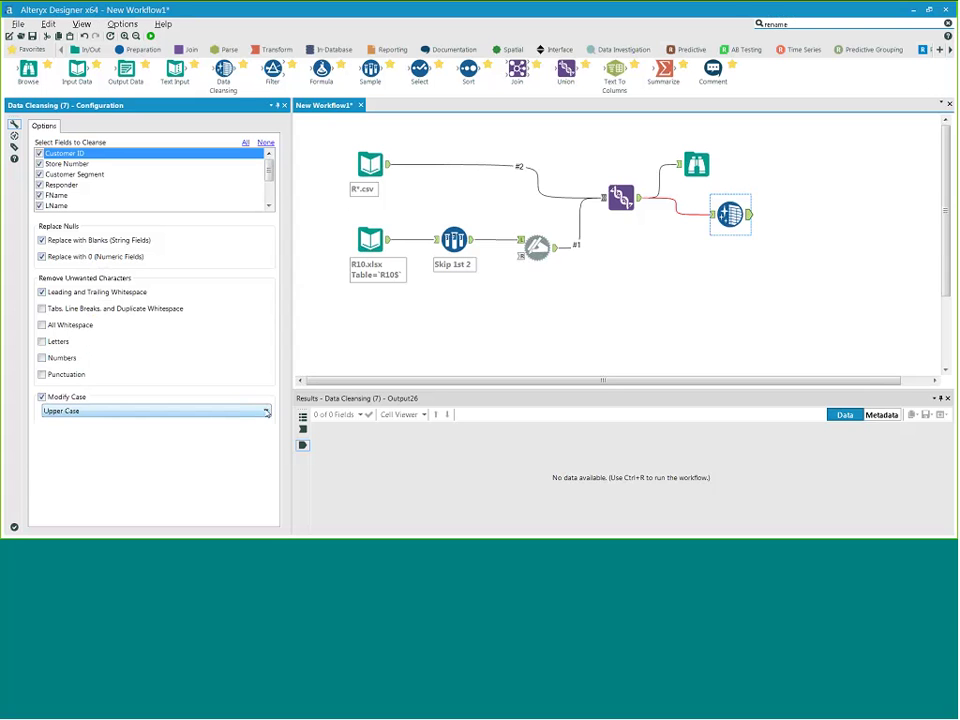
left_click(180, 410)
left_click(140, 432)
key("ctrl+r")
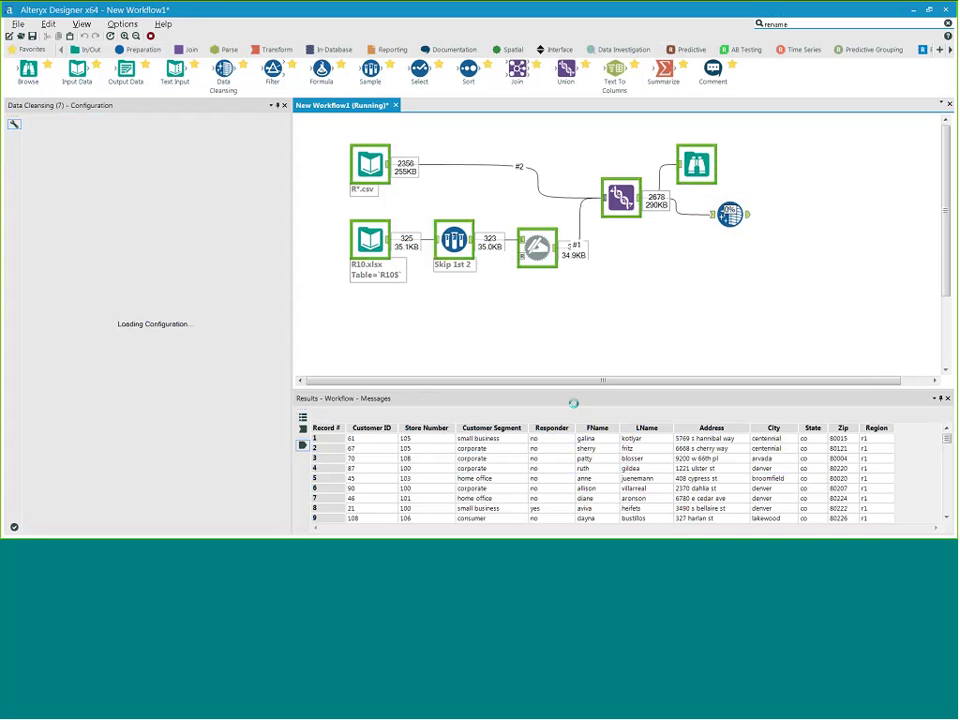
left_click_drag(573, 390, 568, 349)
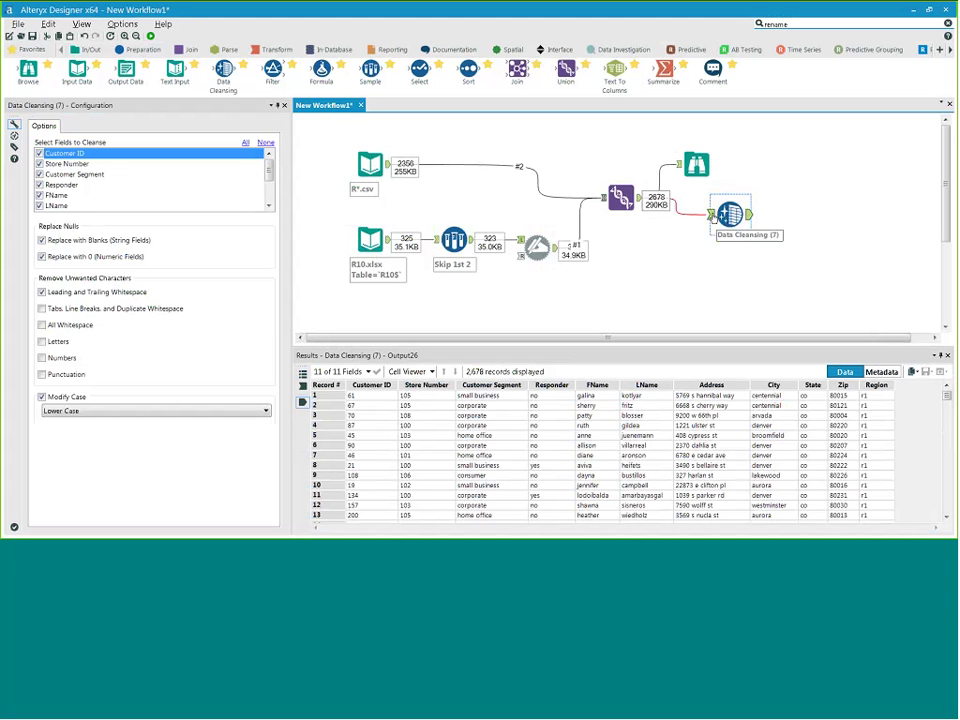
Compare the records entering the Data Cleansing tool with those in its output
left_click(713, 216)
left_click(748, 216)
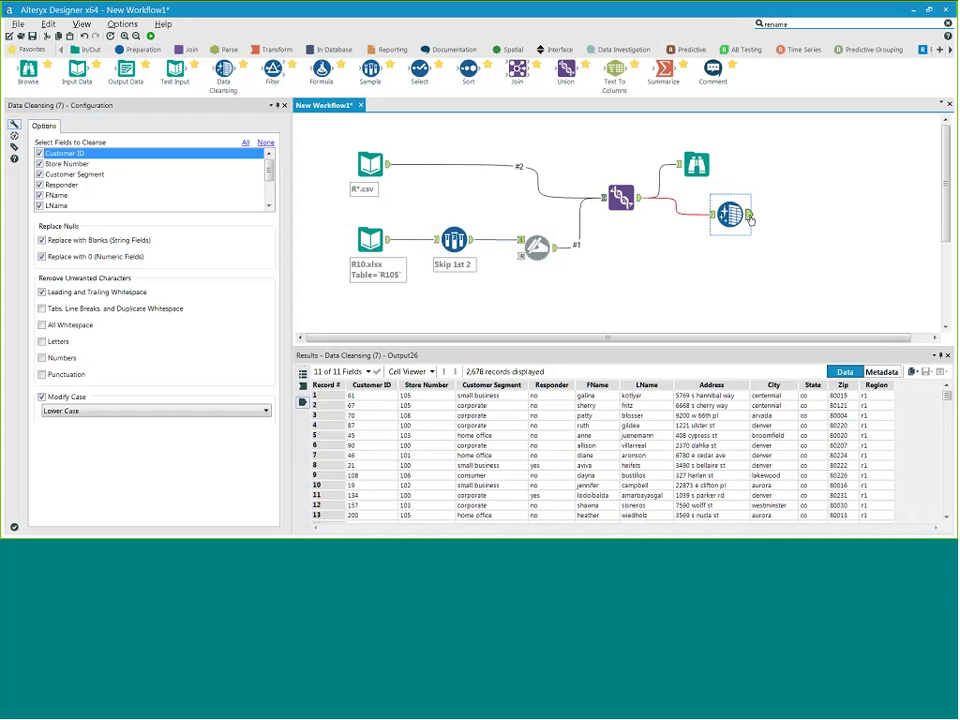
left_click(713, 216)
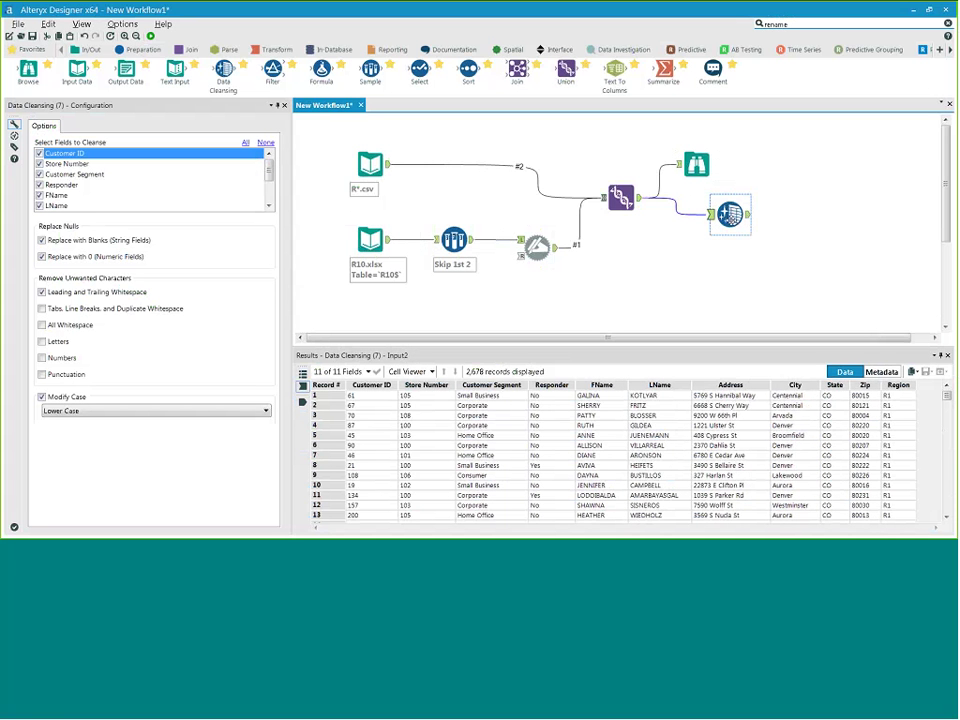
left_click(749, 216)
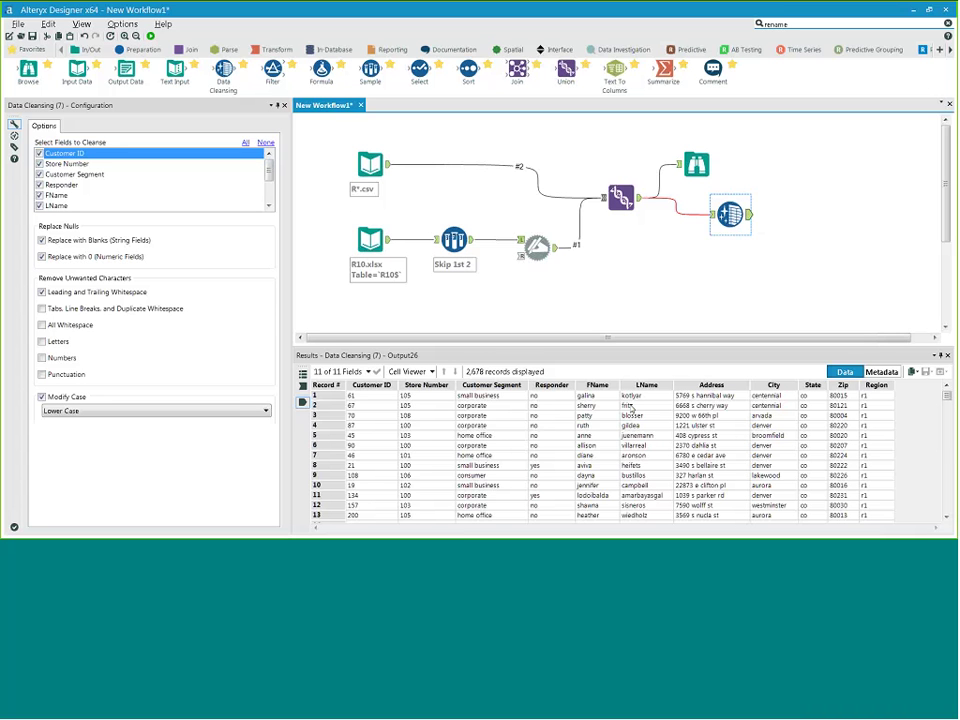
left_click(712, 214)
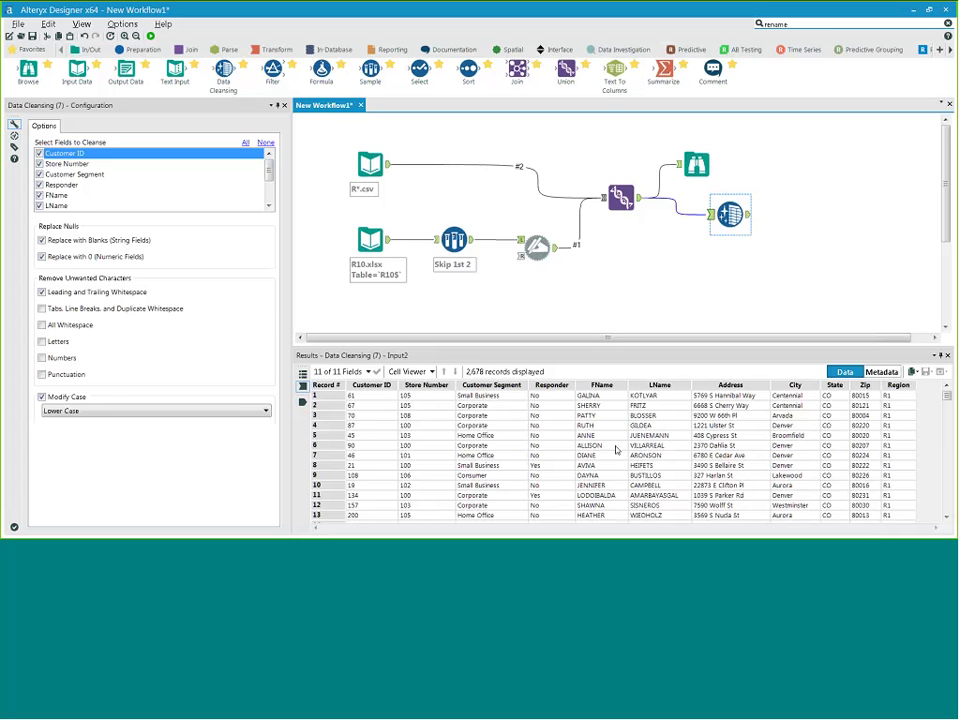
left_click(749, 216)
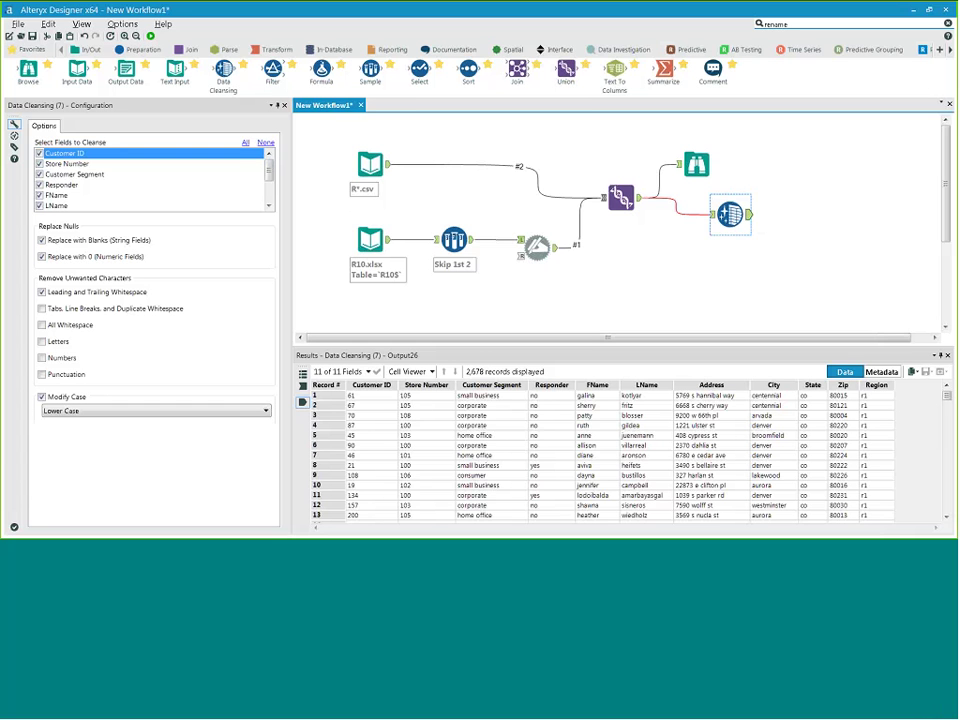
Examine the field types in the Data Cleansing output's metadata with a wider Type column, and return to the records
scroll(757, 335, "right", 2)
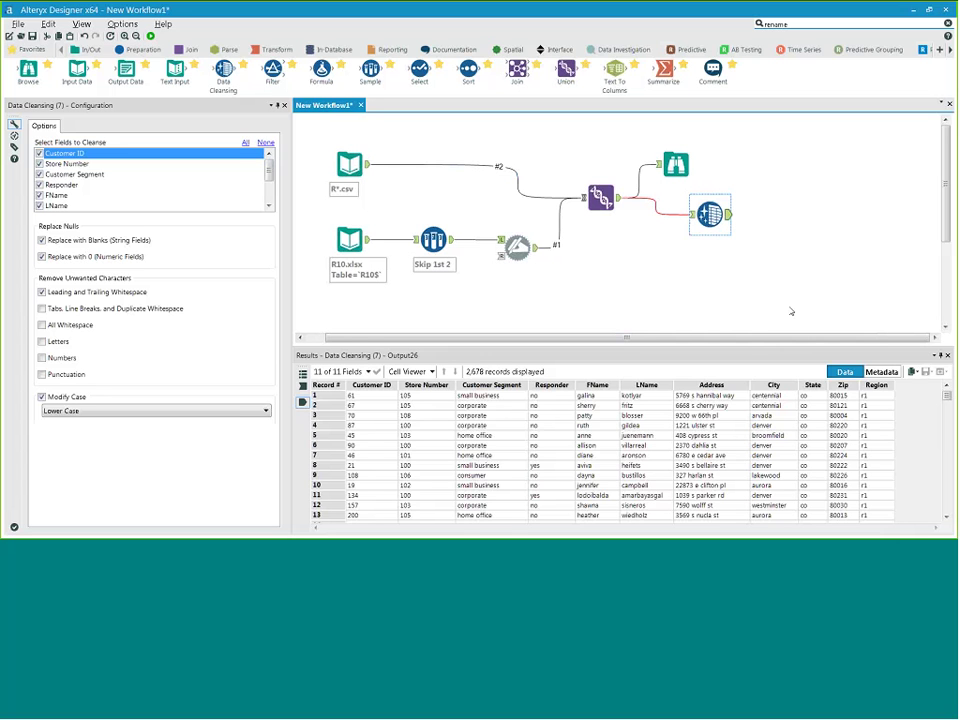
left_click(880, 372)
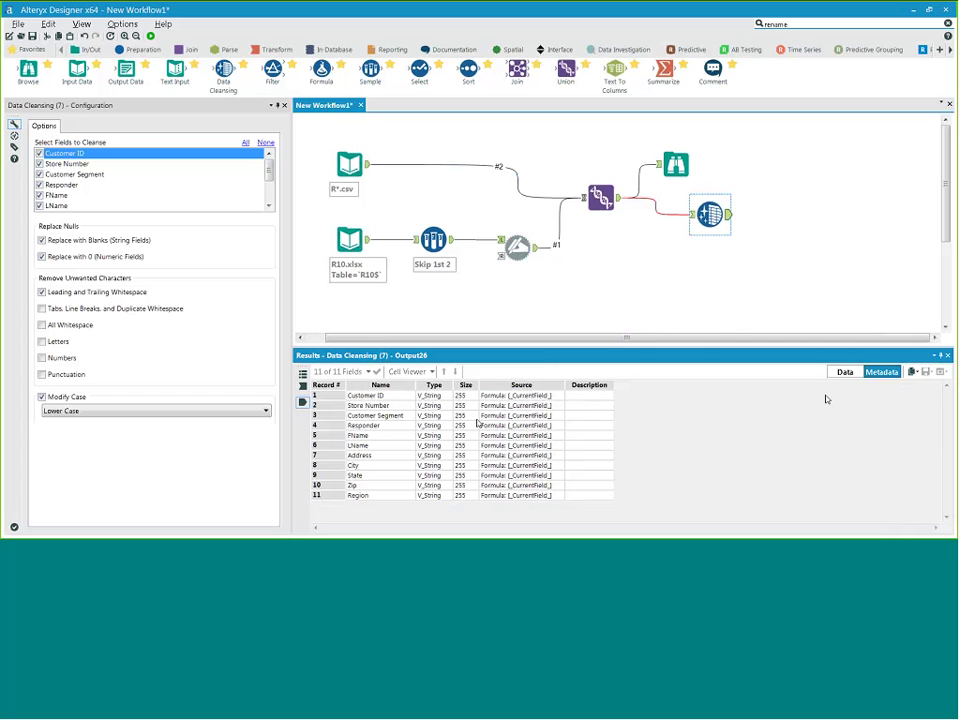
left_click_drag(453, 384, 470, 386)
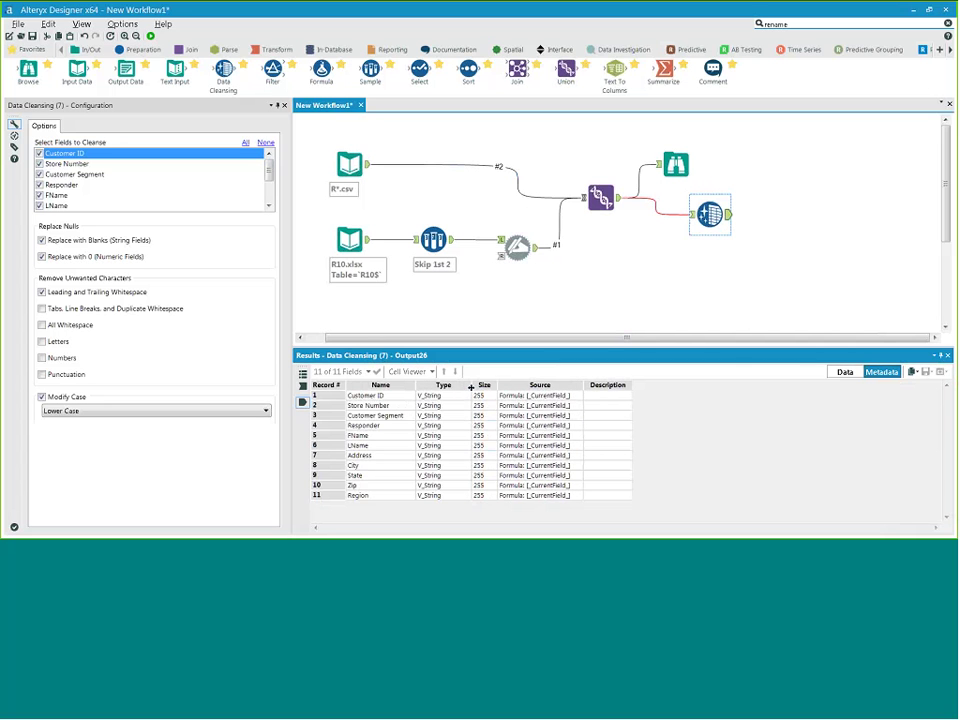
left_click(442, 415)
left_click(455, 455)
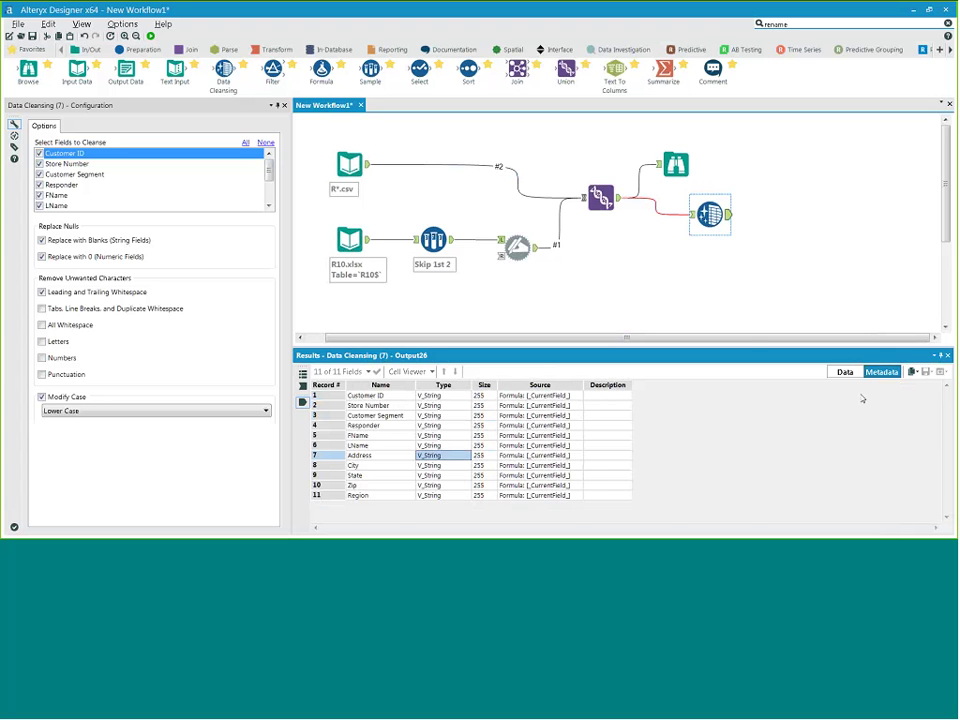
left_click(832, 371)
Shrink the results area, move the Data Cleansing tool slightly down and connect an Auto Field tool to its output
left_click_drag(741, 347, 741, 362)
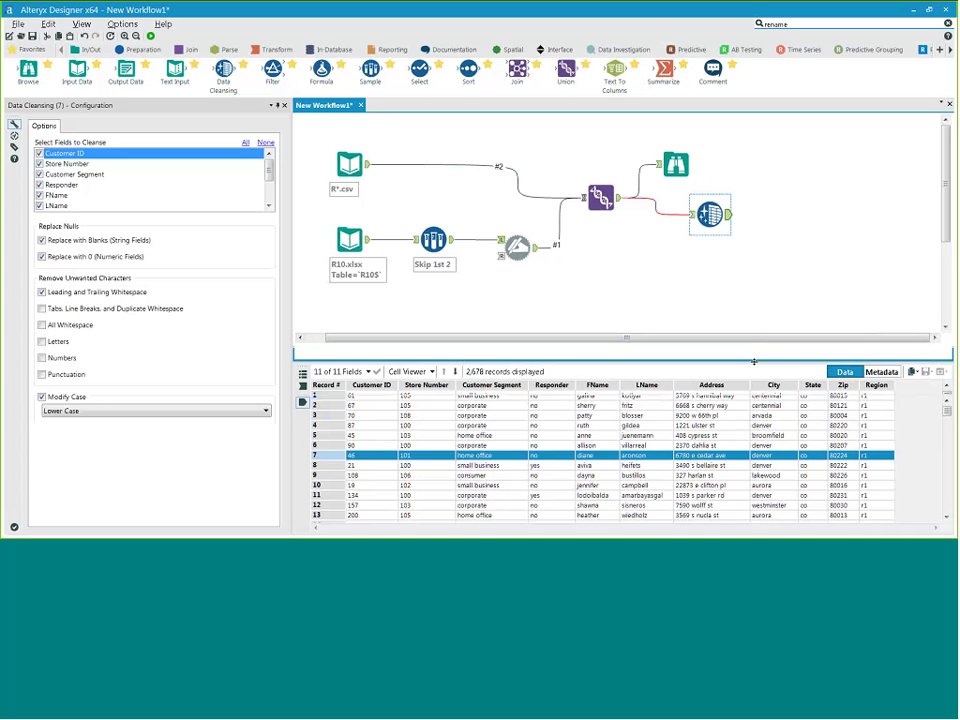
left_click_drag(709, 214, 709, 222)
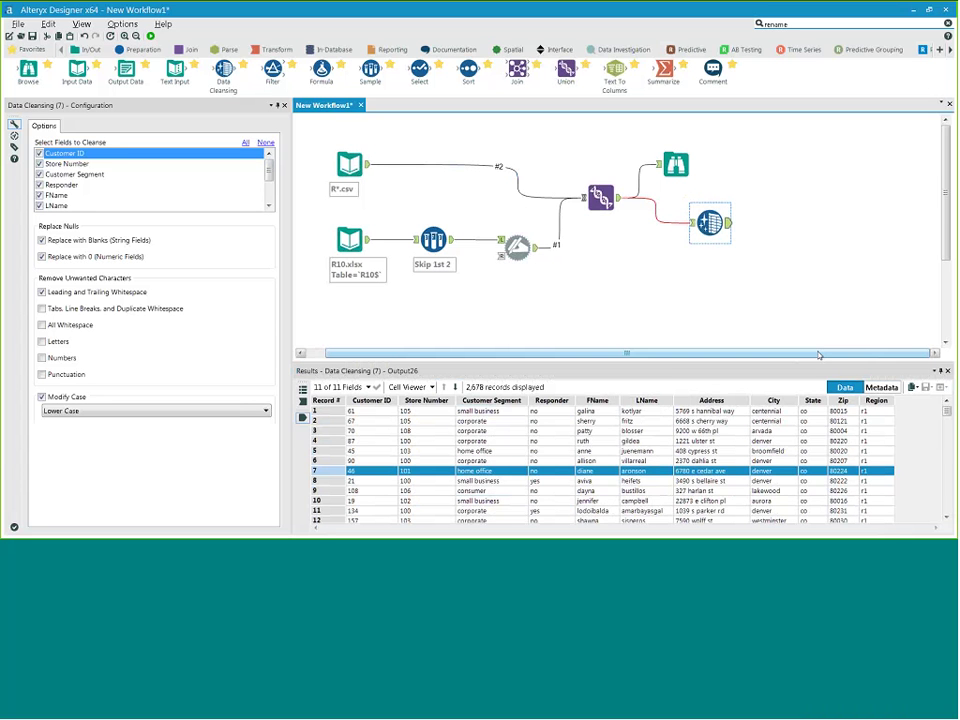
left_click(140, 49)
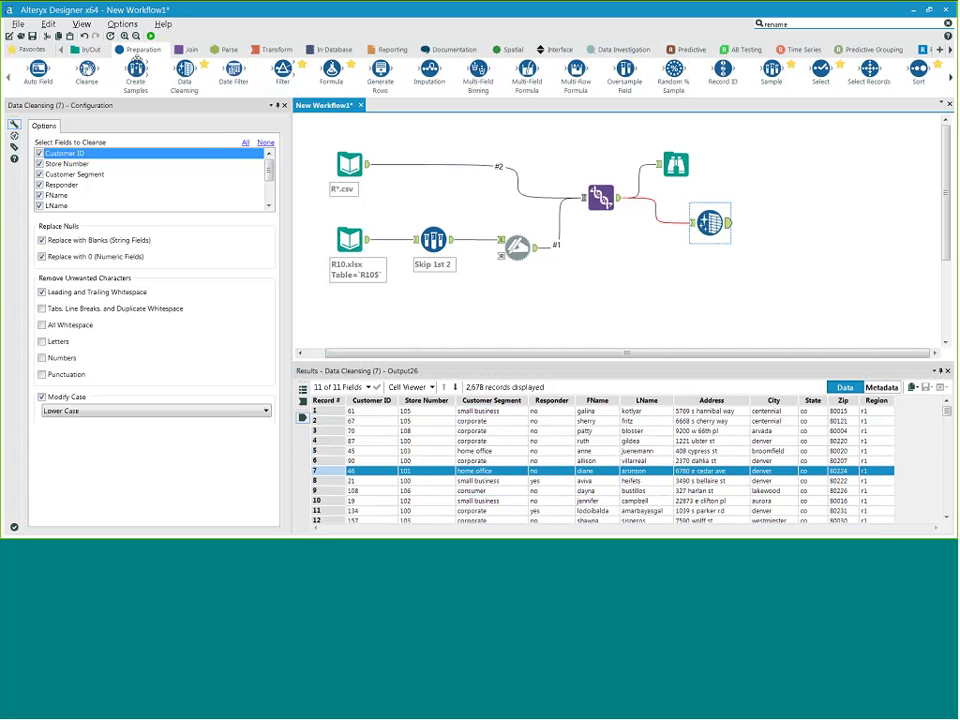
left_click_drag(37, 68, 790, 224)
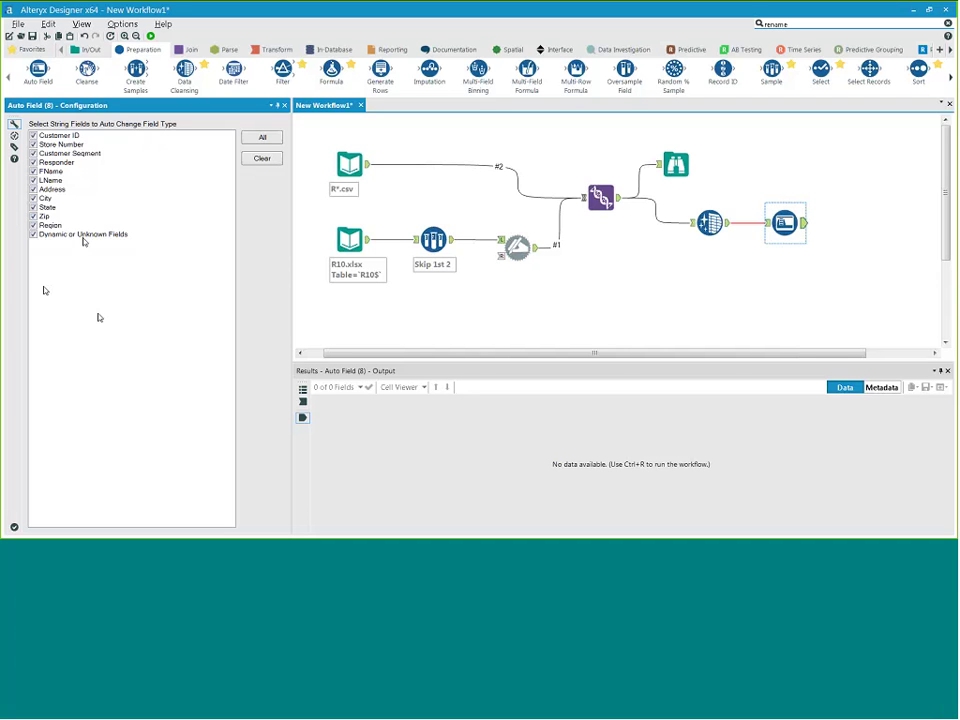
Exclude the Zip field from the Auto Field type changes, narrow the configuration area and run the workflow
left_click(34, 216)
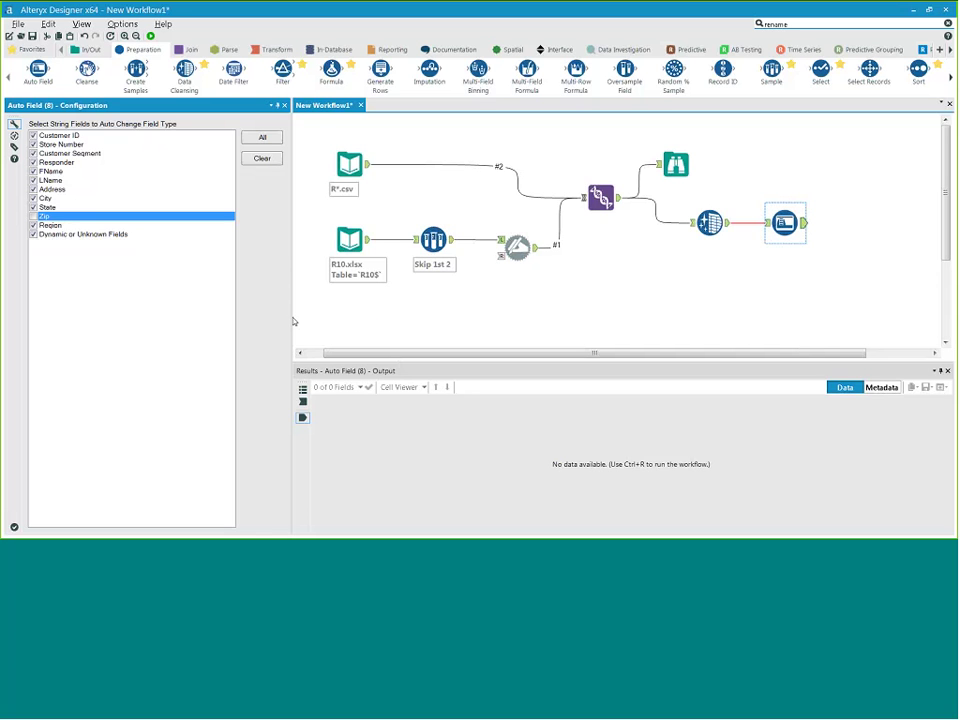
left_click_drag(291, 317, 246, 326)
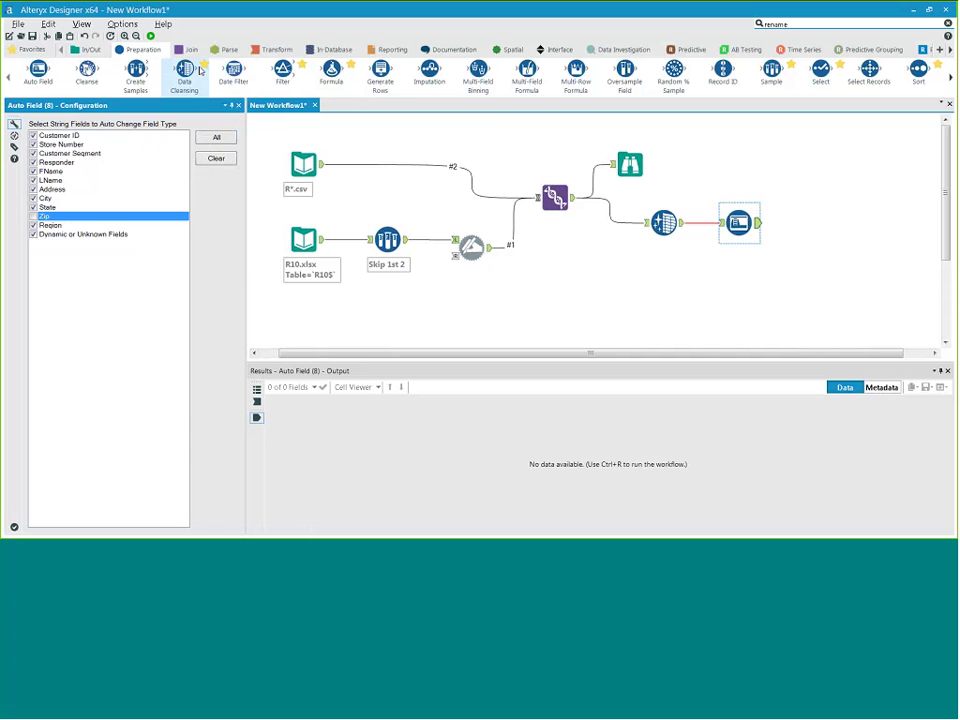
left_click(150, 36)
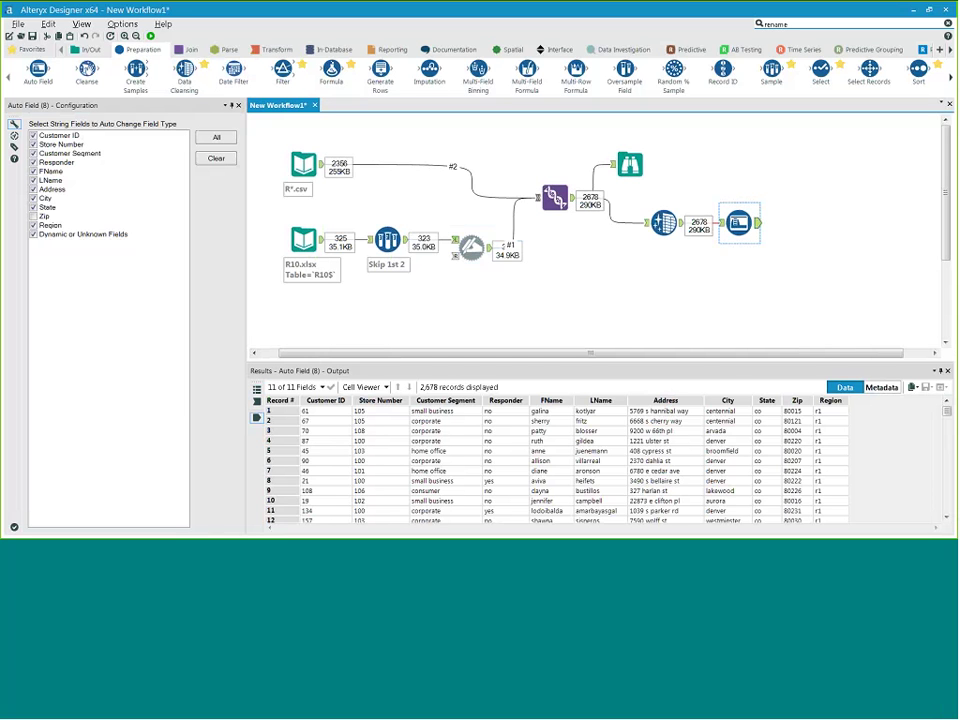
Compare the field metadata before and after the Auto Field tool, widening the Type column of its output
left_click(721, 228)
left_click(881, 387)
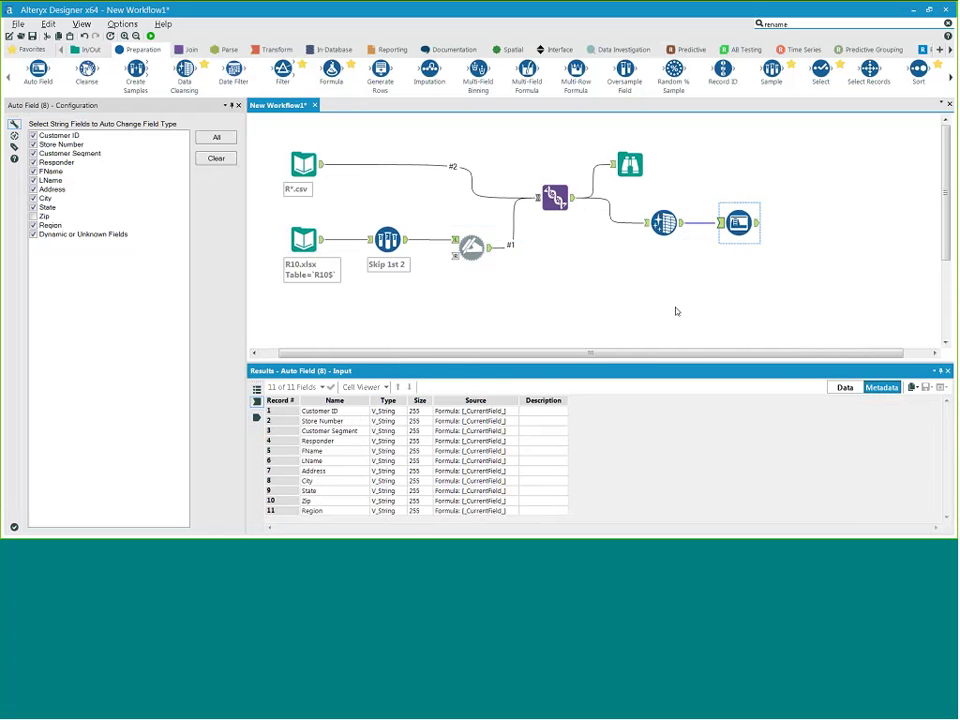
left_click(758, 225)
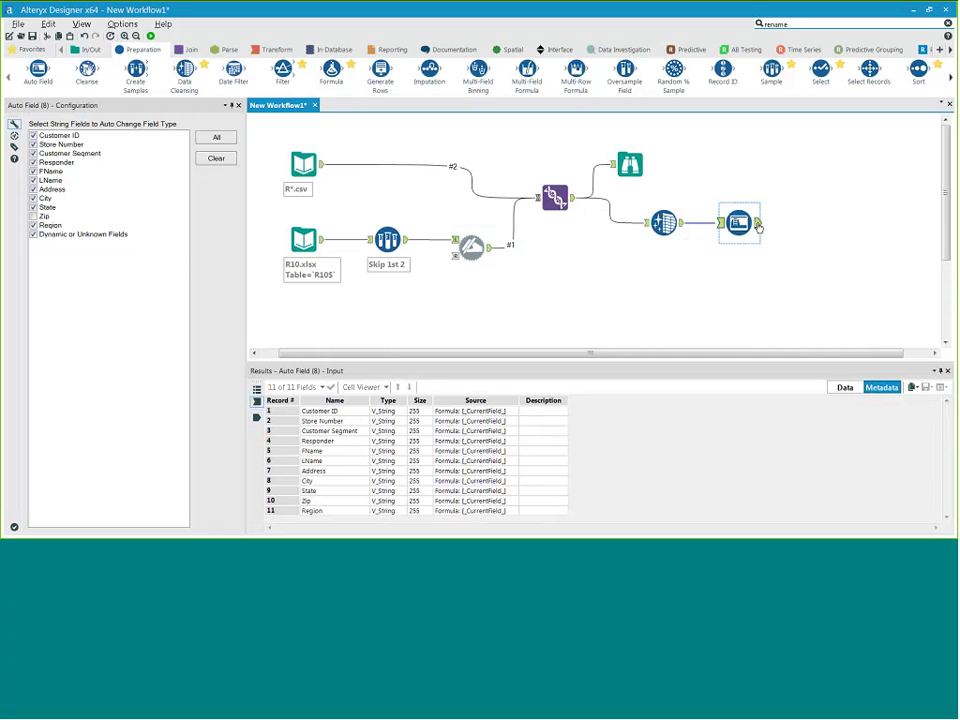
left_click(758, 225)
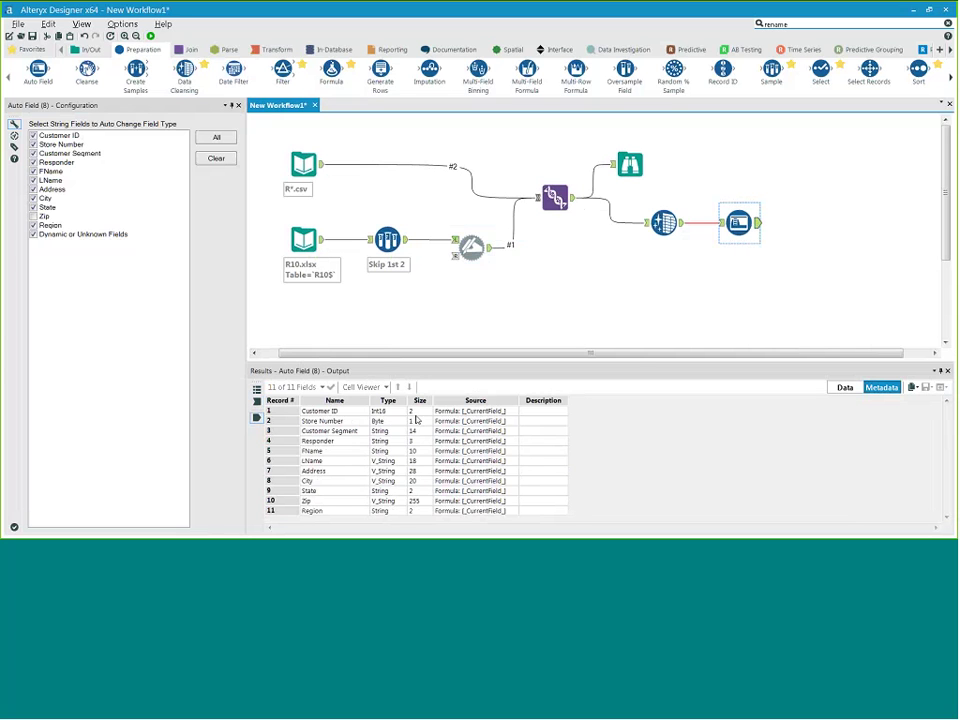
left_click_drag(404, 400, 414, 400)
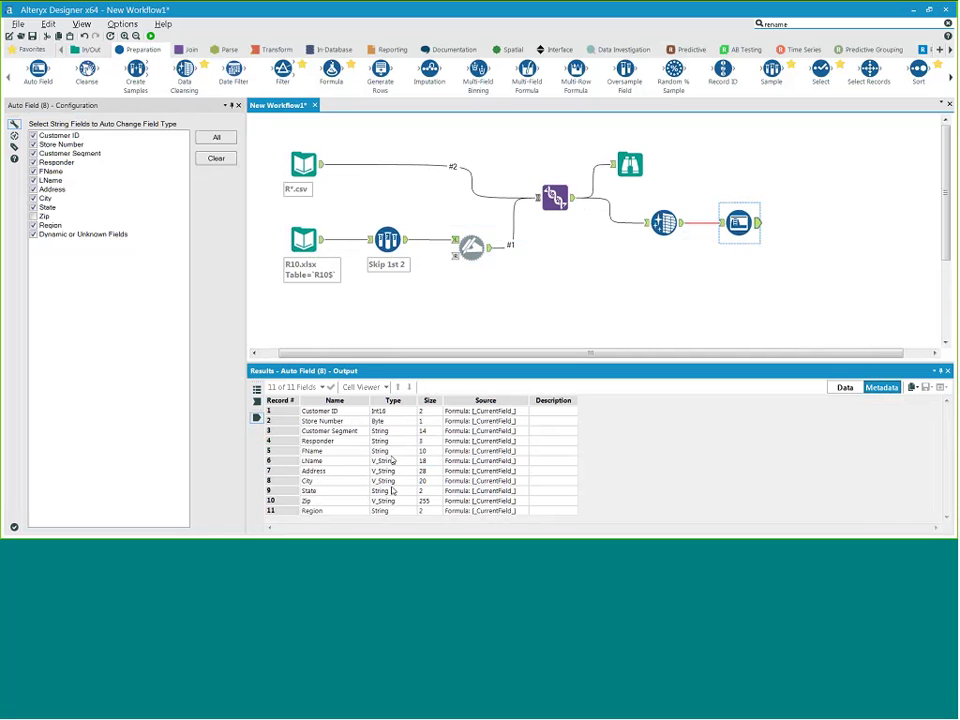
Examine the sizes assigned to the fields in the Auto Field output's metadata, from Customer ID through Zip
left_click(426, 411)
left_click(428, 421)
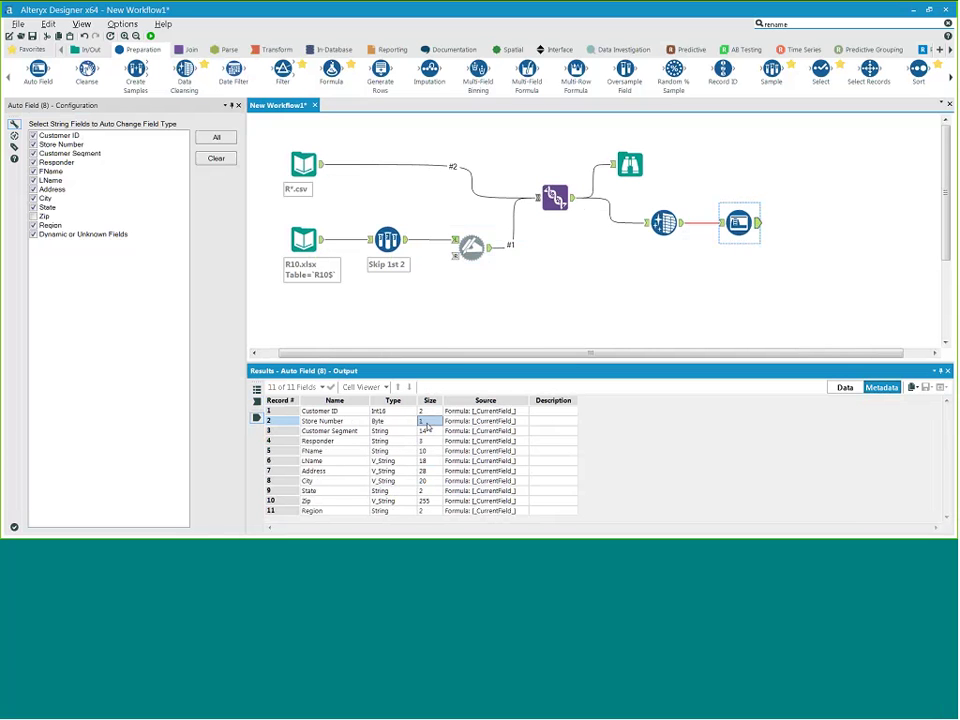
left_click(428, 431)
left_click(428, 451)
left_click(428, 461)
left_click(428, 471)
left_click(428, 481)
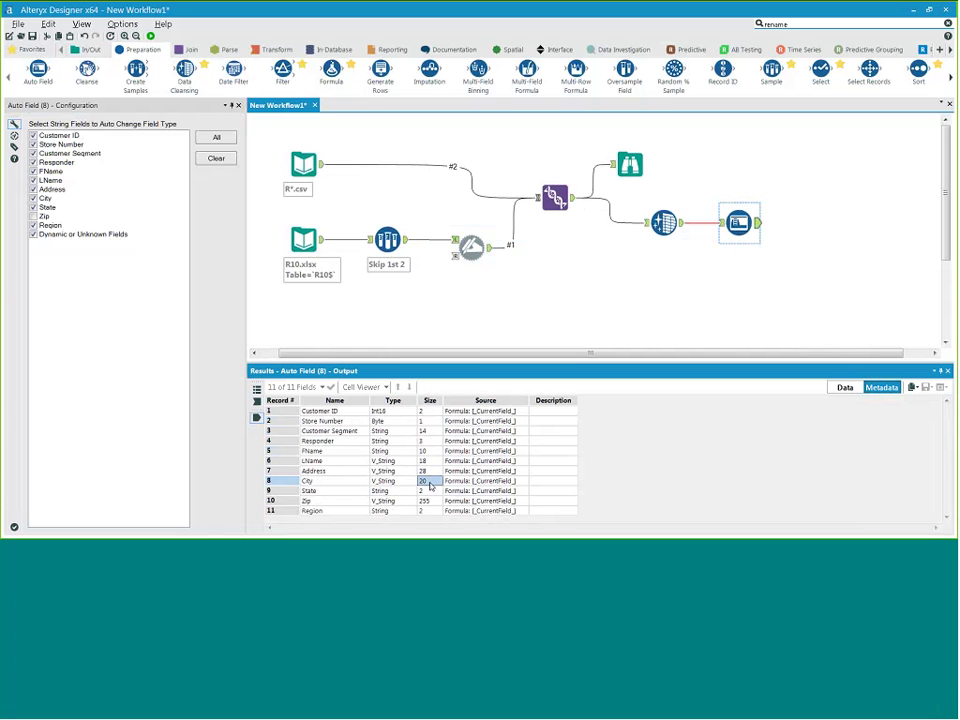
left_click(428, 501)
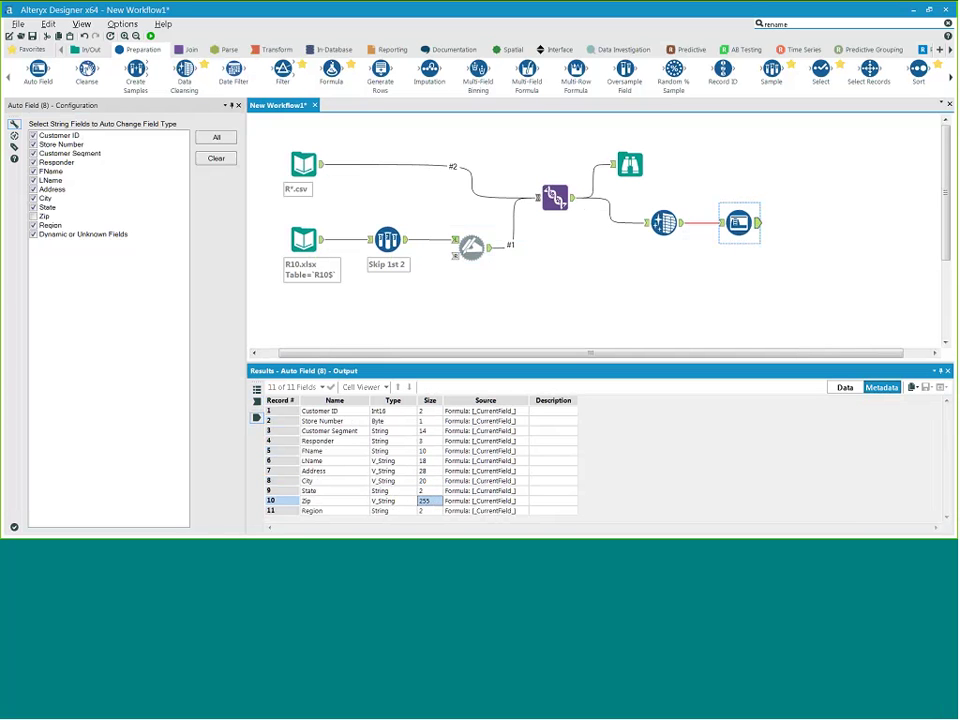
Deselect all tools to show the workflow's messages and shrink the results area to give the canvas more room
left_click(659, 217)
left_click(739, 222)
left_click(827, 245)
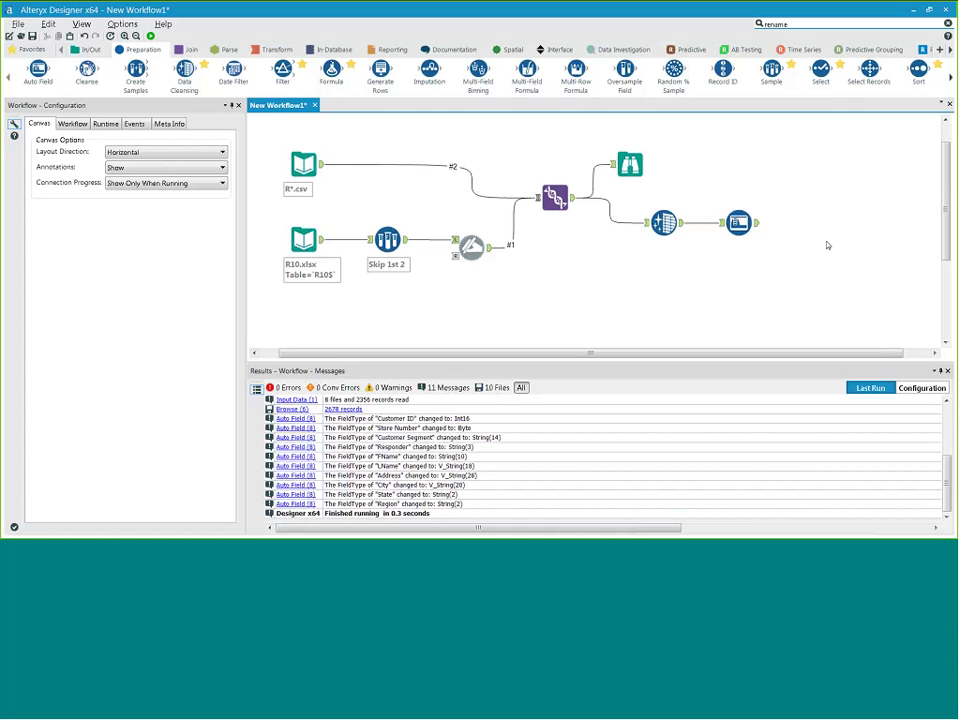
scroll(827, 245, "down", 1)
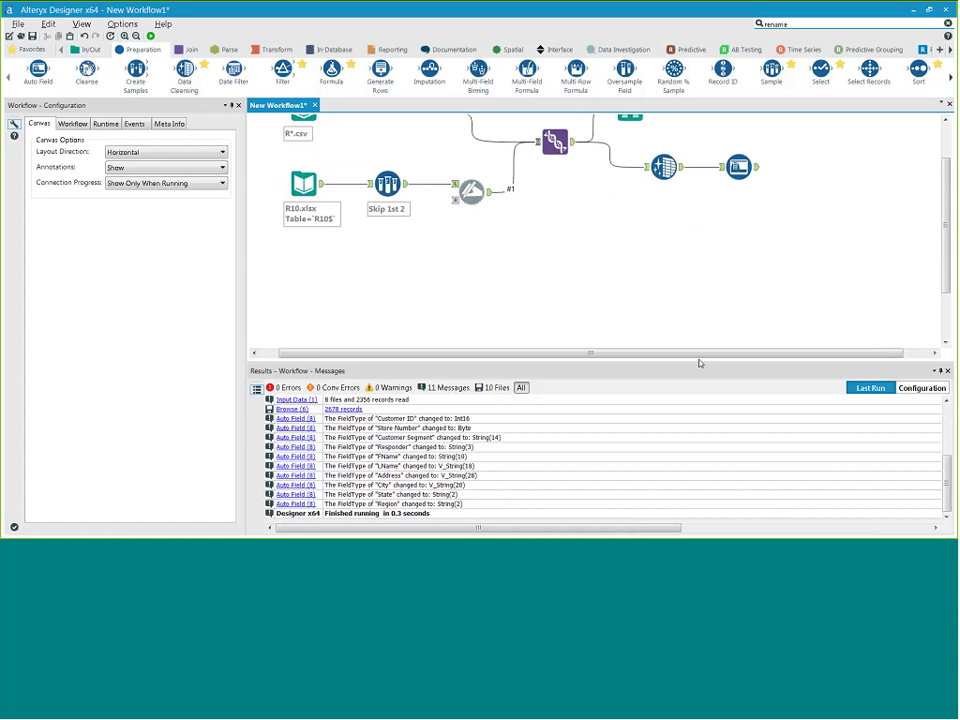
left_click_drag(698, 362, 701, 449)
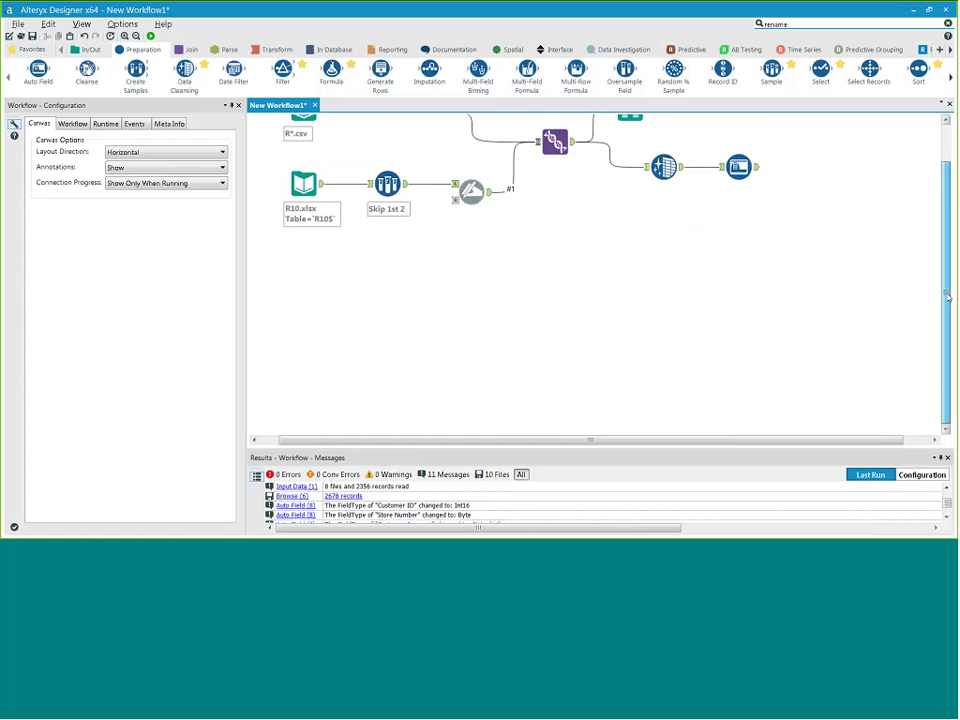
left_click_drag(948, 298, 948, 268)
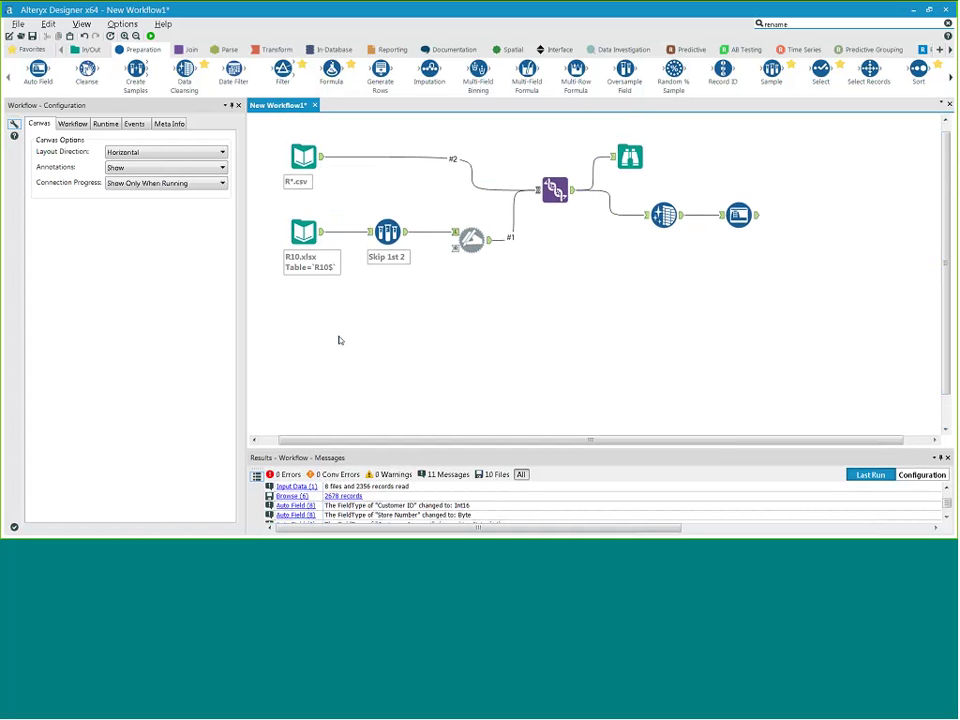
Add an Input Data tool below the R10.xlsx input and connect it to the saved SQLExpress (User) data connection
left_click(32, 48)
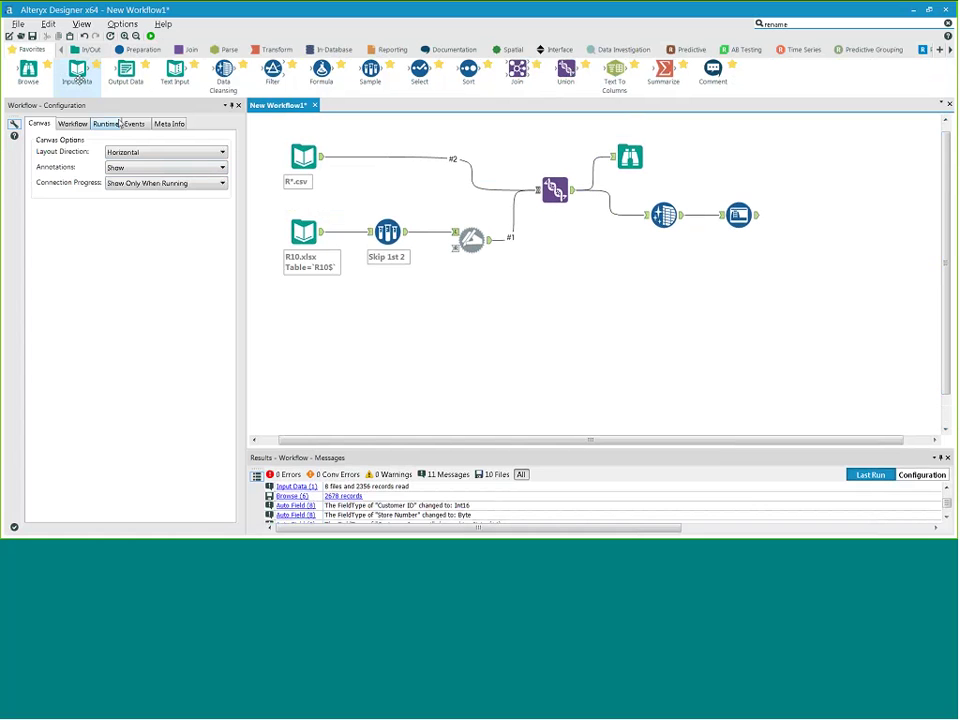
left_click_drag(119, 122, 306, 346)
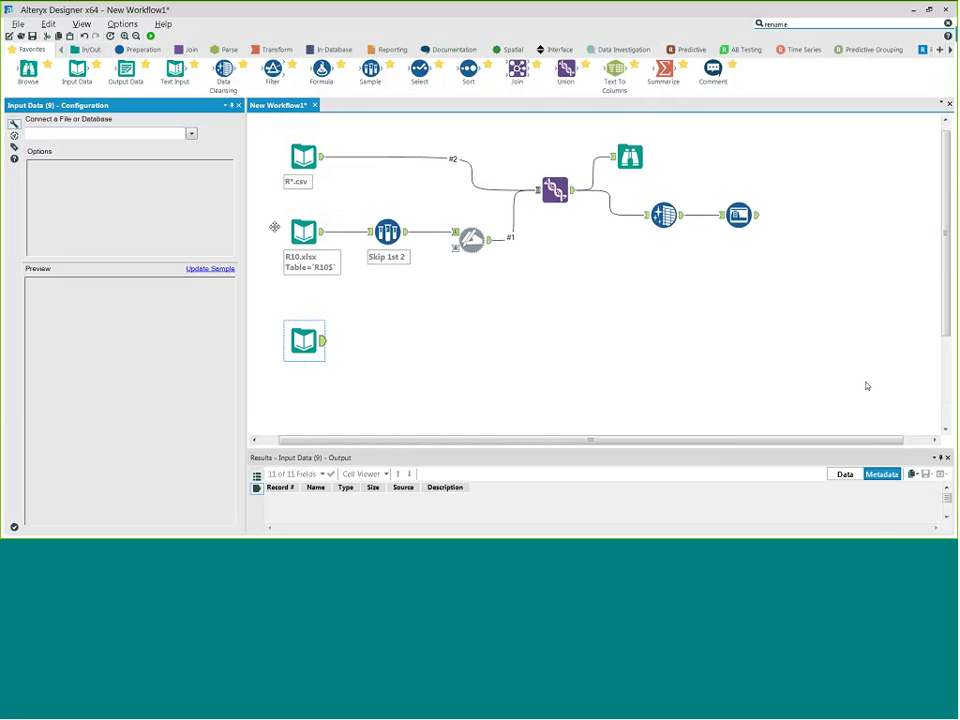
left_click(191, 133)
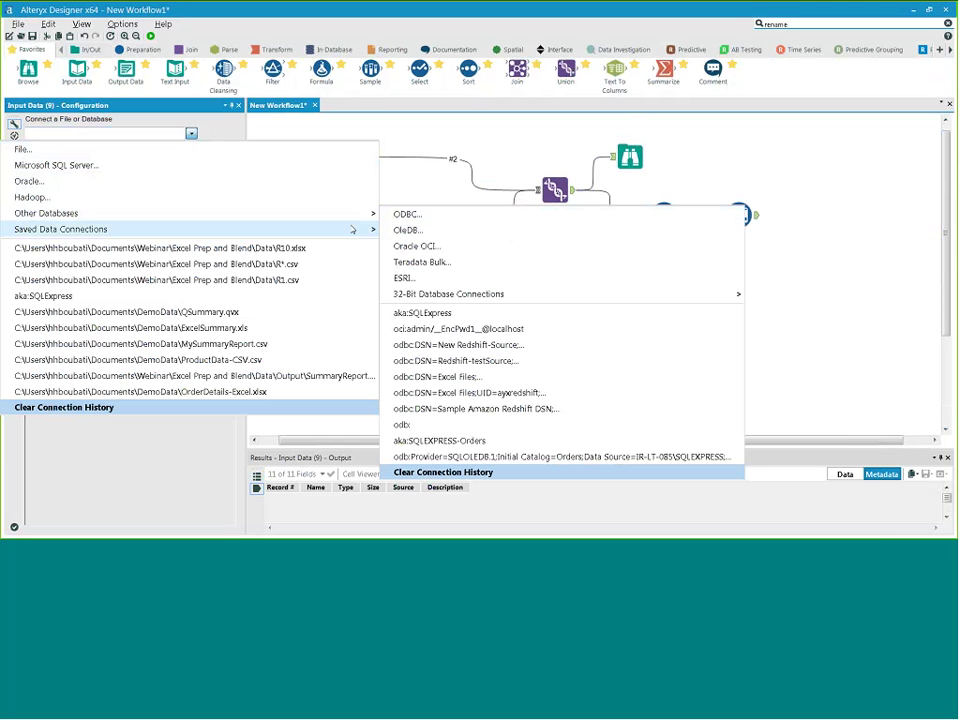
mouse_move(348, 231)
mouse_move(442, 236)
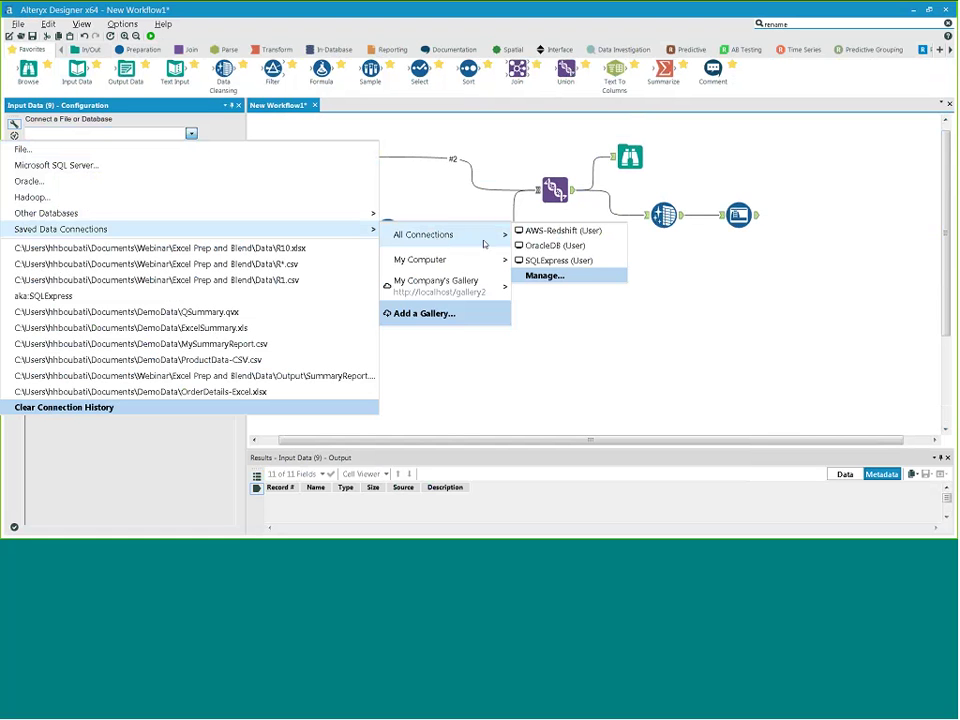
left_click(557, 262)
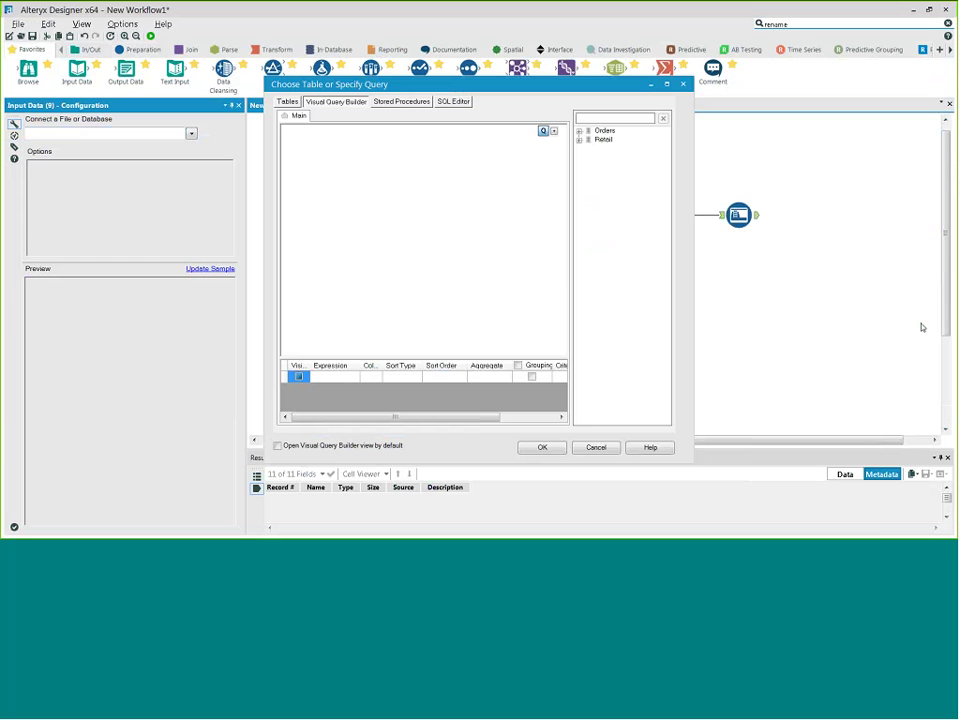
Add the Transactions table from the Retail database's dbo schema to the visual query and enlarge it to show all field names and types
left_click(579, 140)
left_click(588, 148)
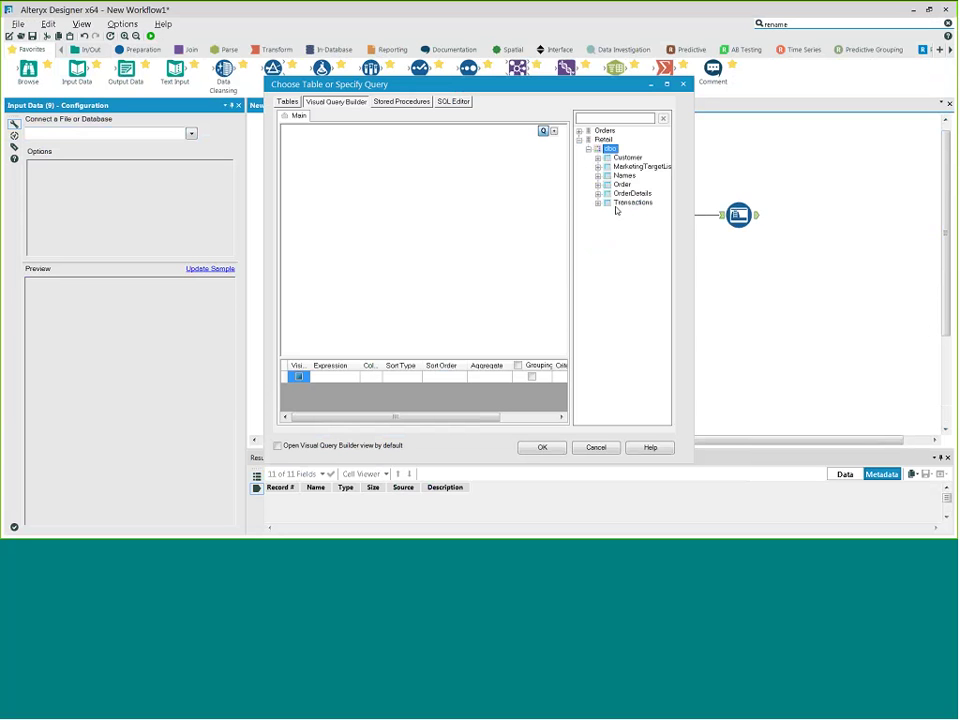
left_click(626, 203)
left_click_drag(626, 203, 491, 294)
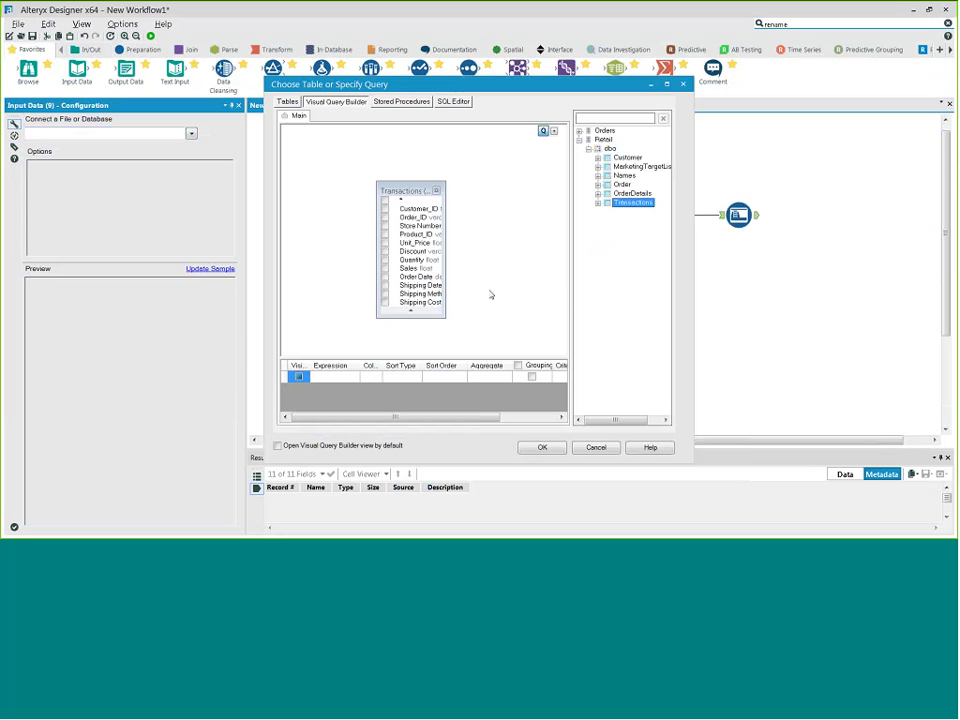
left_click_drag(410, 190, 370, 160)
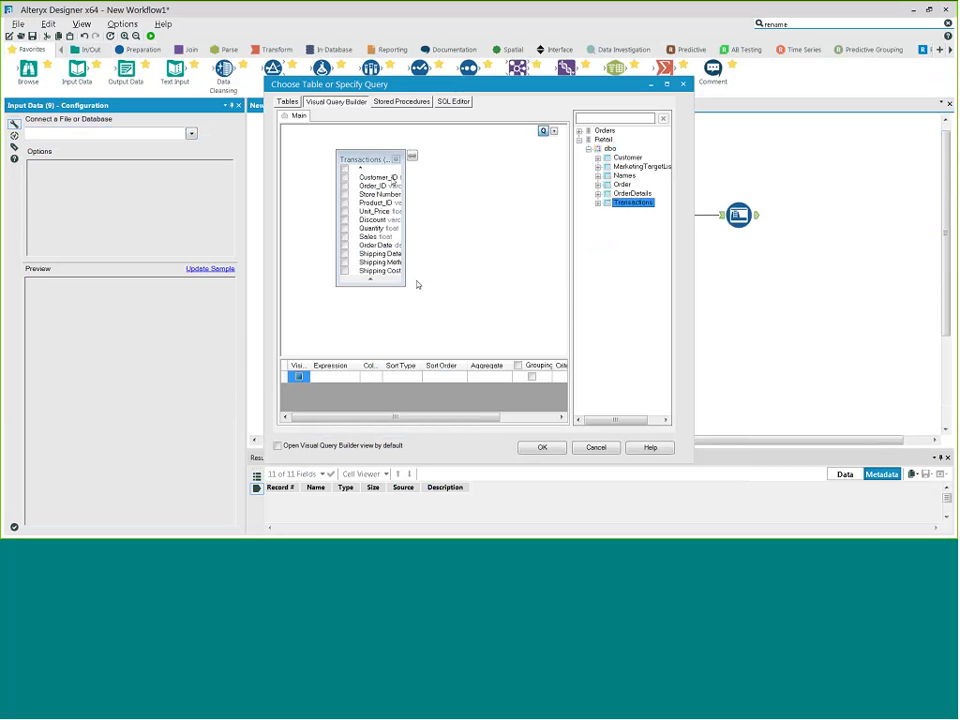
left_click_drag(414, 286, 448, 294)
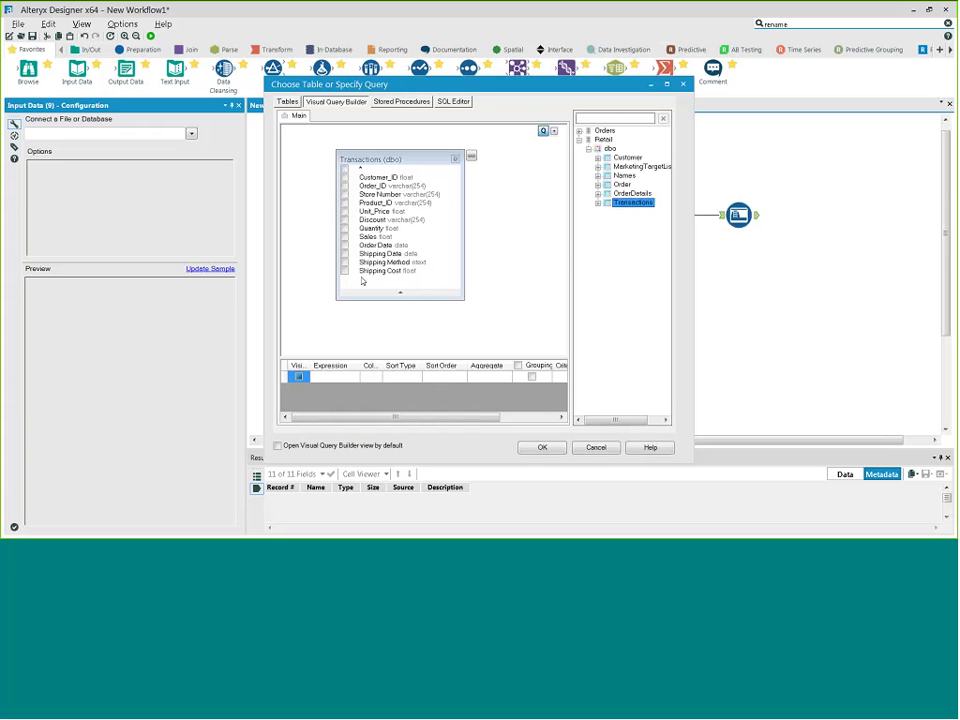
Review the available stored procedures and the SQL text for the Transactions table, and accept the query
left_click(404, 102)
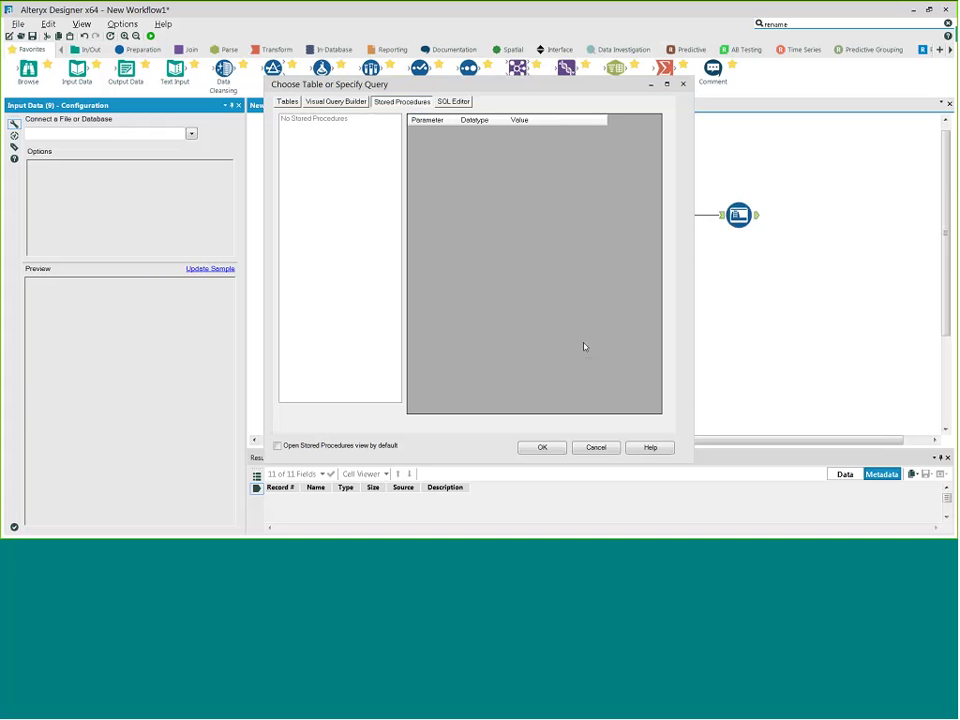
left_click(450, 102)
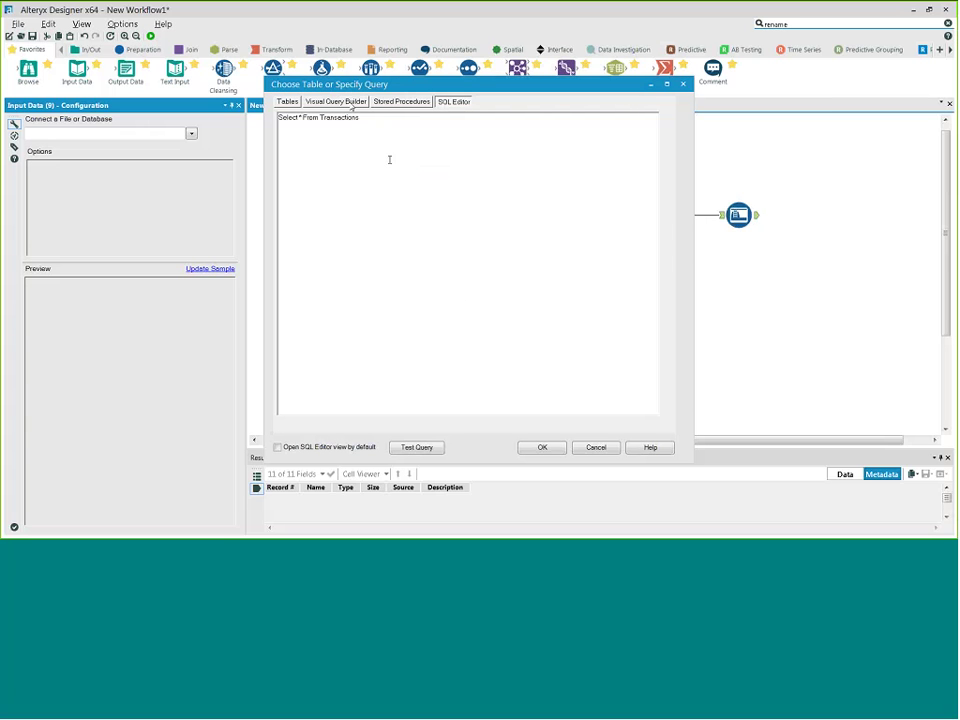
left_click(349, 104)
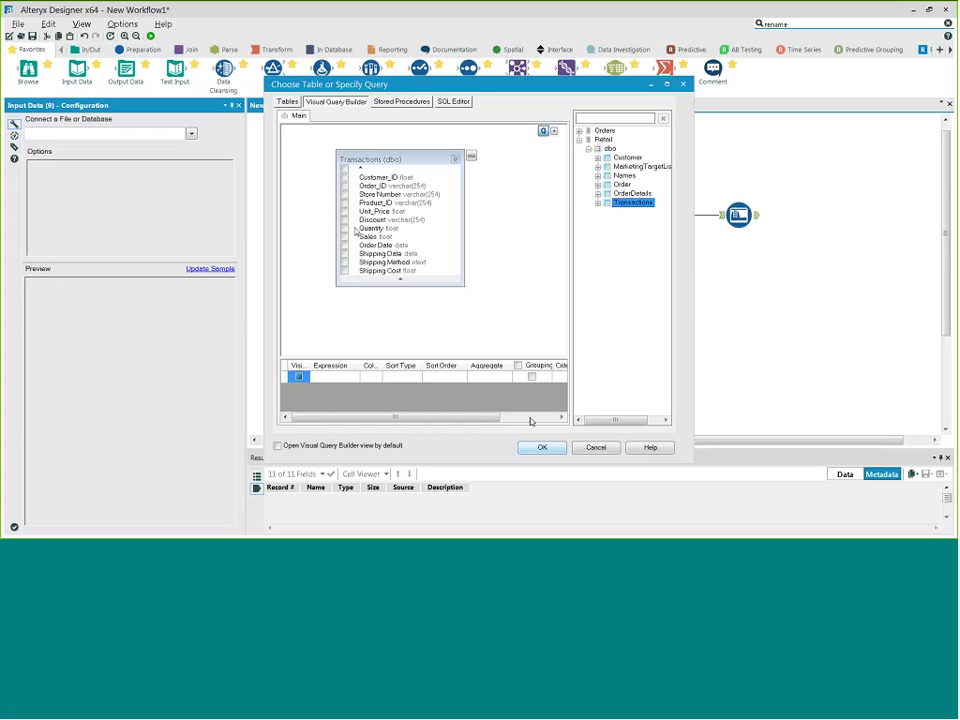
left_click(544, 448)
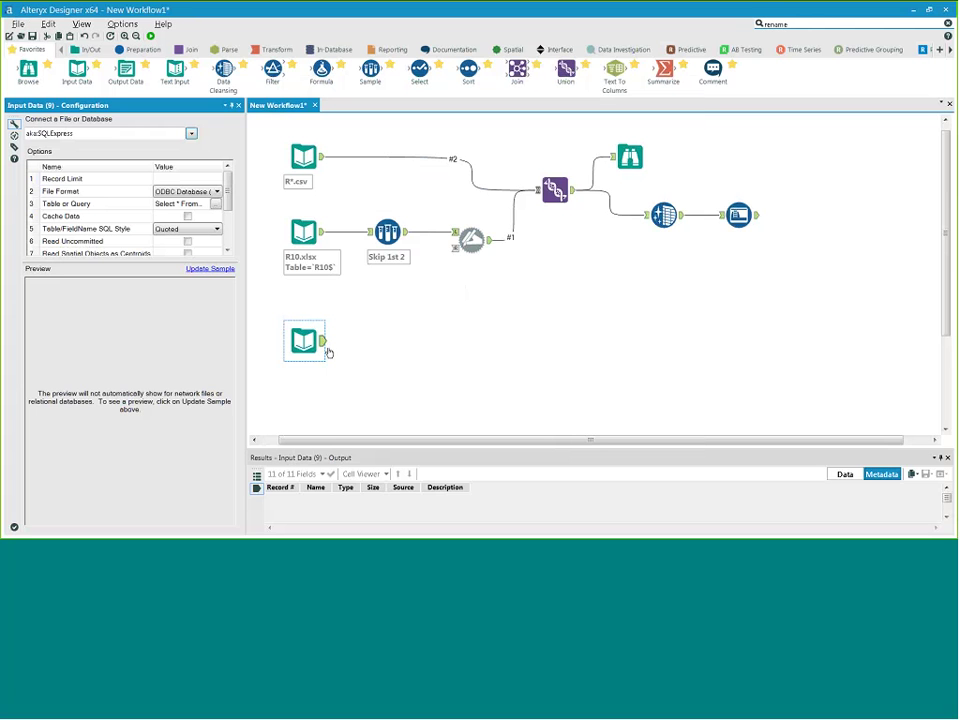
Load a sample preview of the Transactions data, widen the configuration area and examine the columns through Shipping Cost
left_click(210, 269)
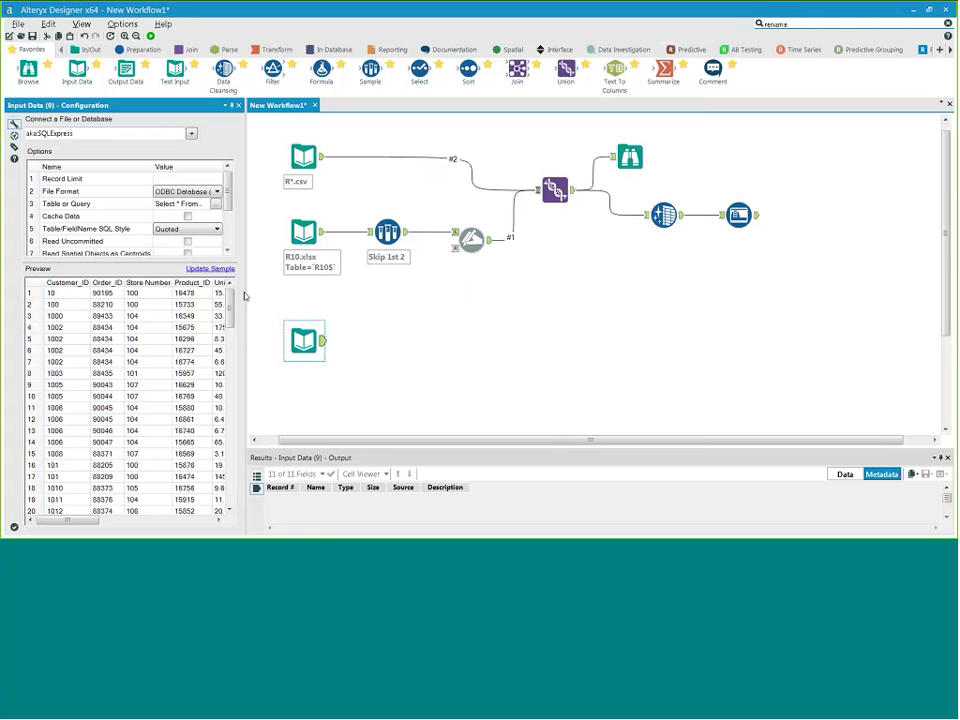
left_click_drag(244, 296, 343, 311)
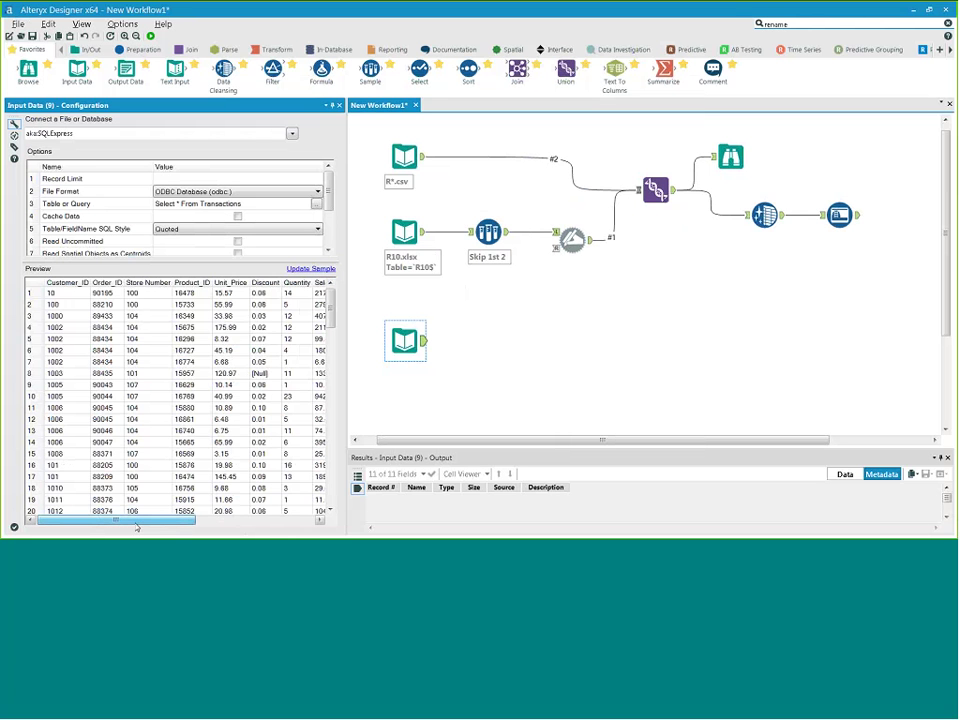
left_click_drag(136, 526, 259, 524)
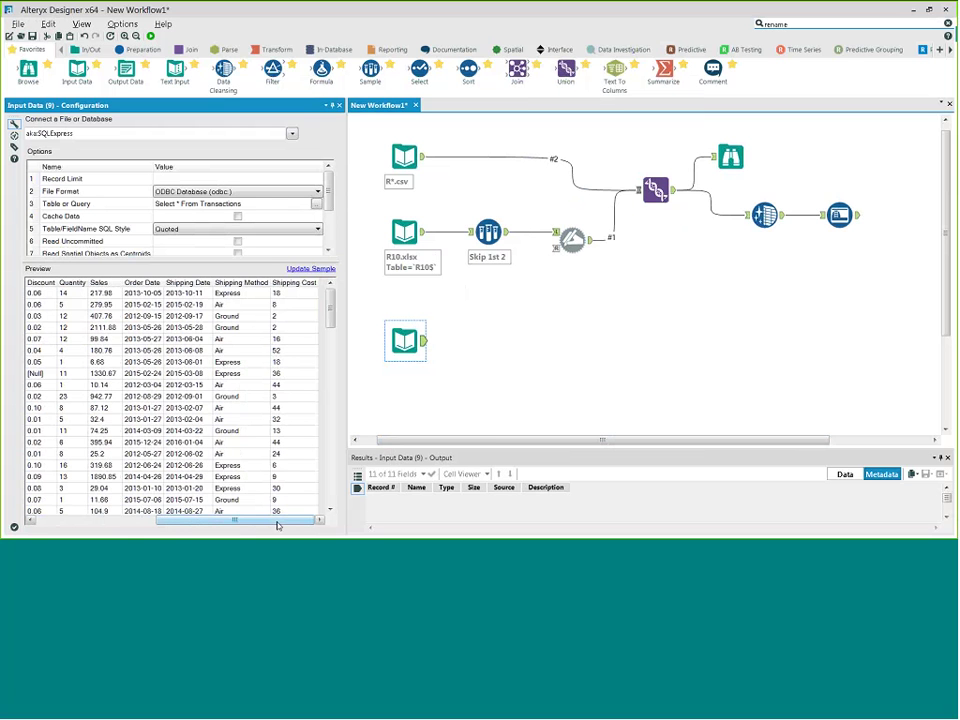
scroll(270, 505, "left", 1)
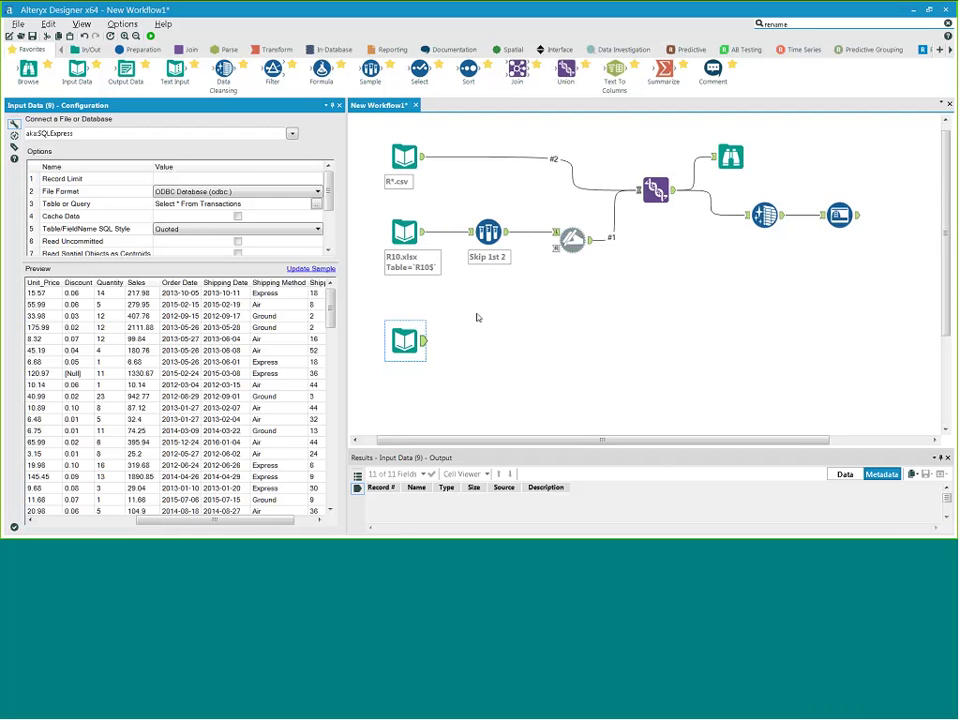
Connect a Formula tool after the SQLExpress input and add a new output column named Shipping Time
left_click_drag(326, 89, 513, 360)
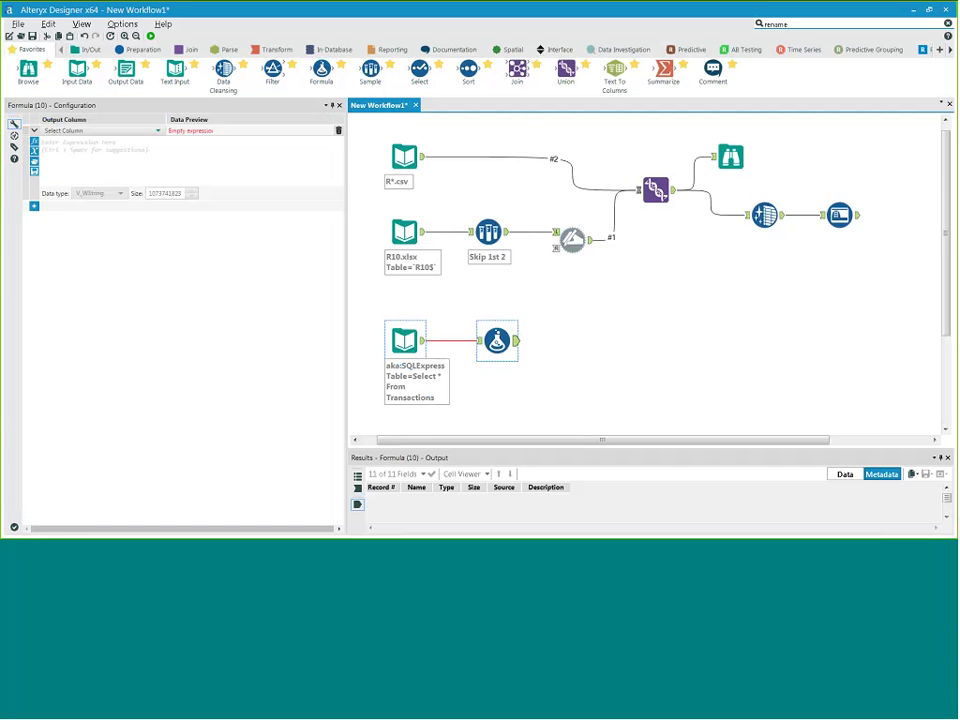
left_click(100, 131)
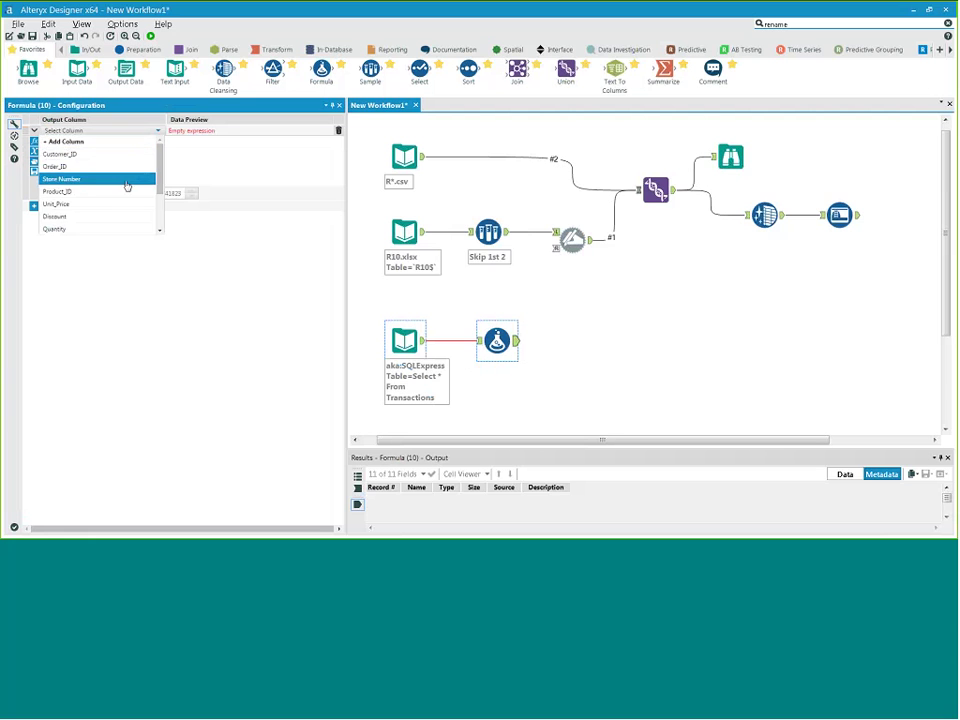
left_click(114, 142)
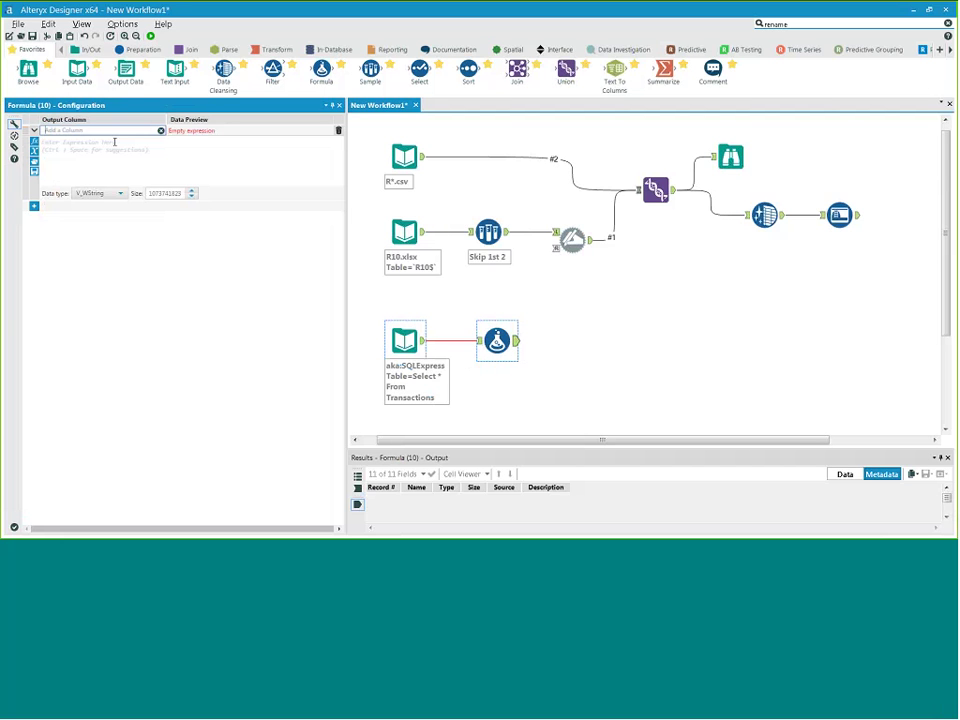
type("Sho")
type("pping T")
type("ime")
left_click(114, 142)
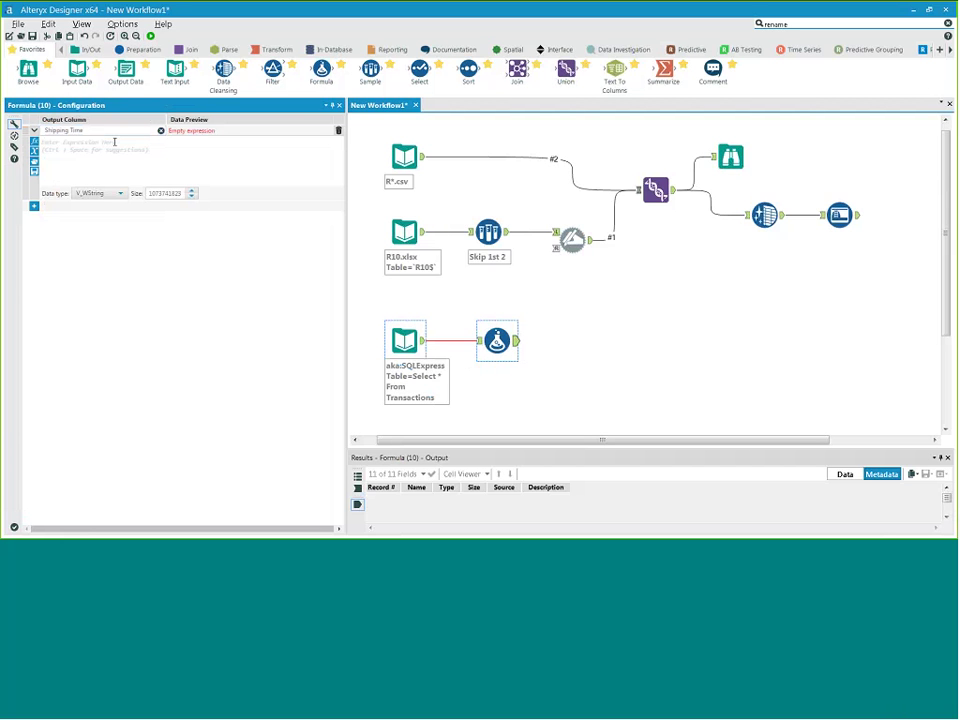
Insert the DateTimeDiff function from the DateTime category into the Shipping Time expression
left_click(35, 145)
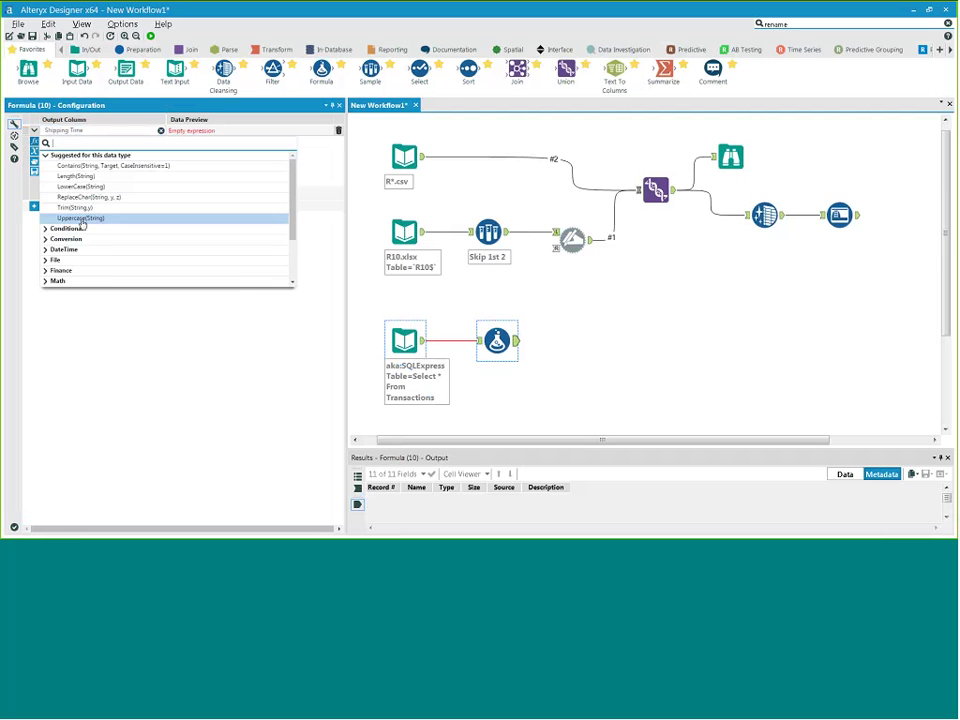
left_click(46, 156)
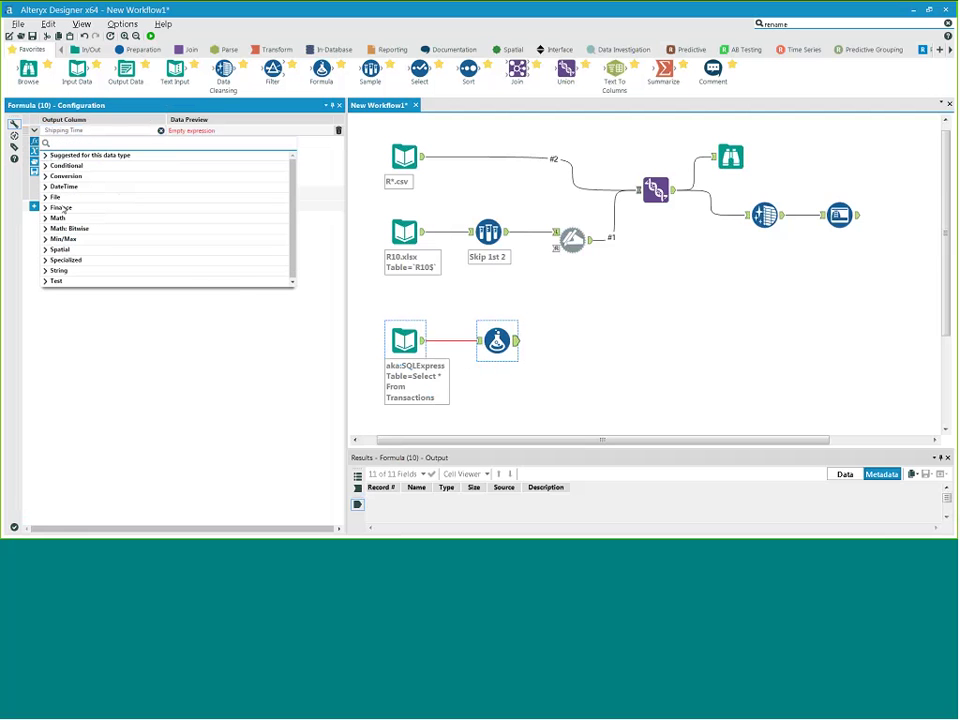
left_click(55, 186)
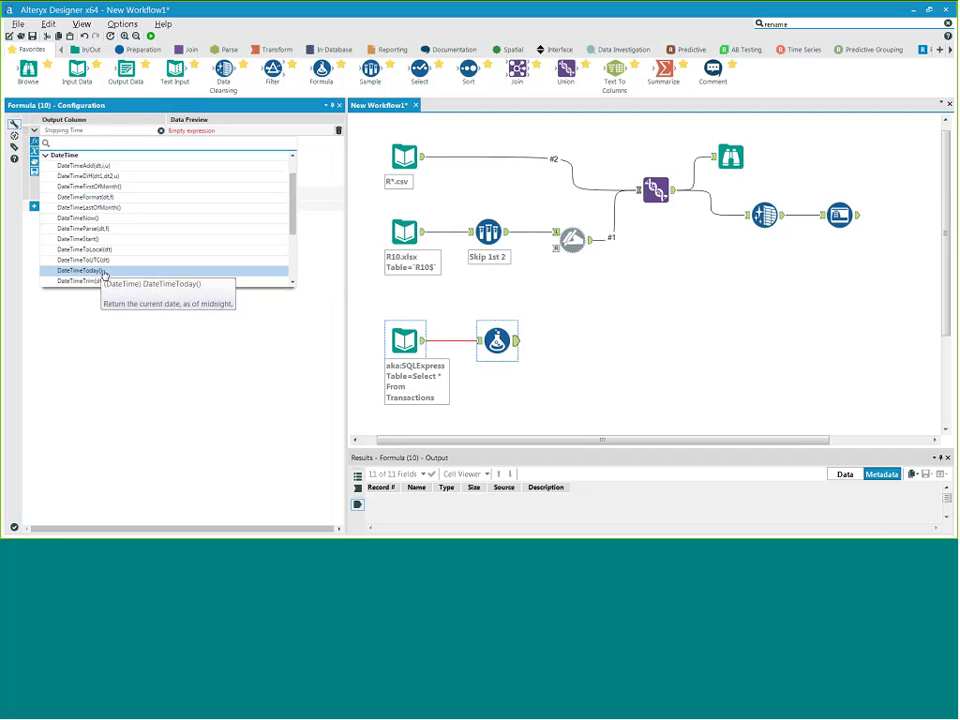
left_click(101, 177)
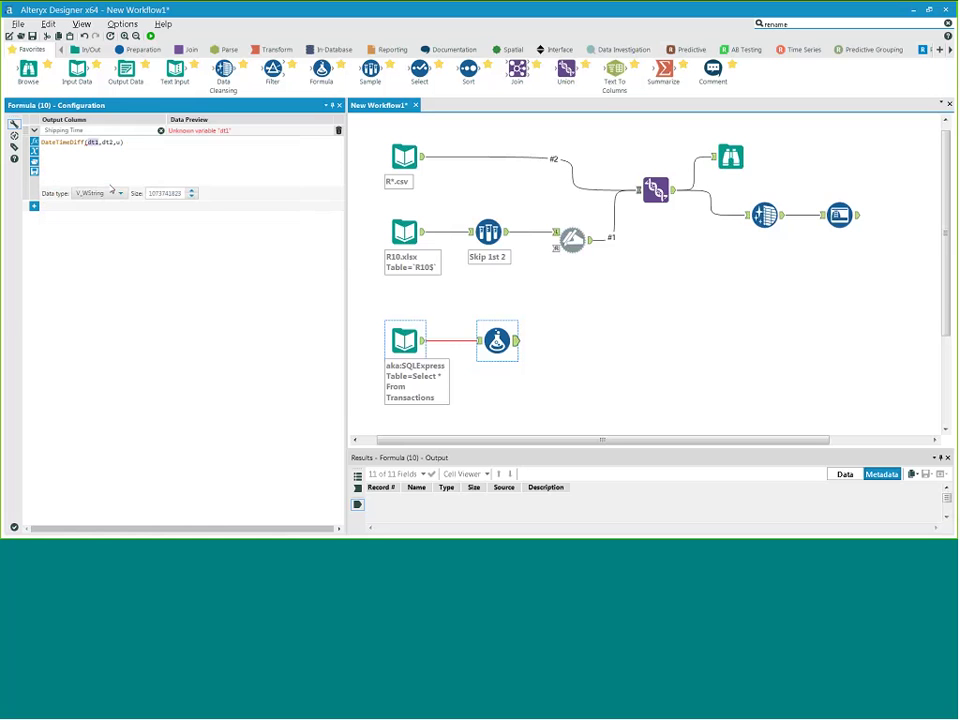
Fill in the function's arguments so the expression reads DateTimeDiff([Shipping Date],[Order Date],"Days")
type("ship")
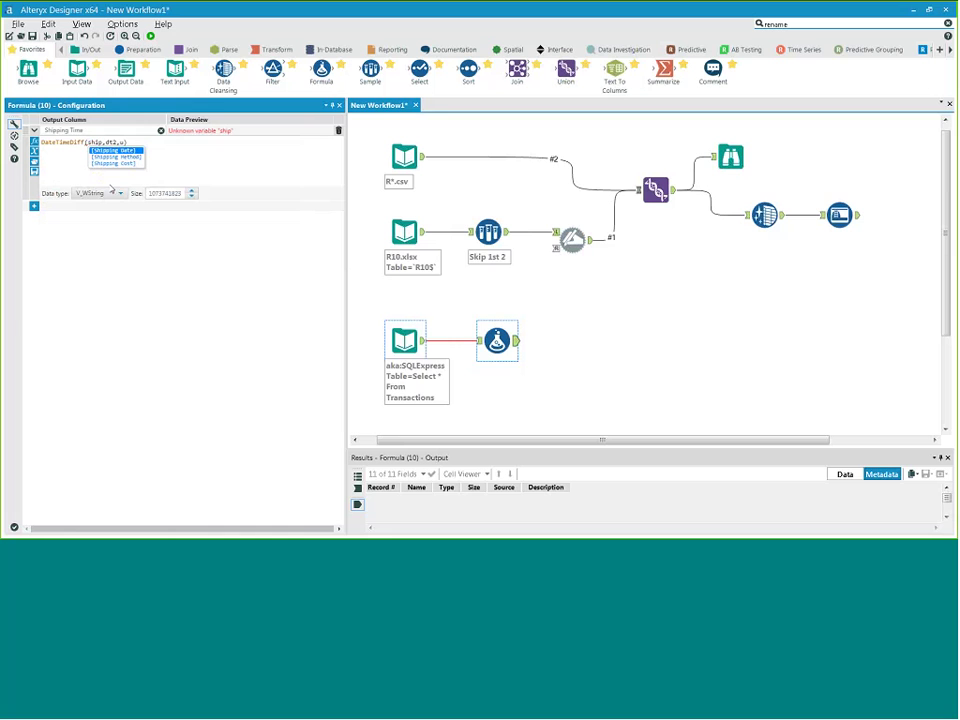
key("Return")
key("Delete")
key("Delete")
key("Delete")
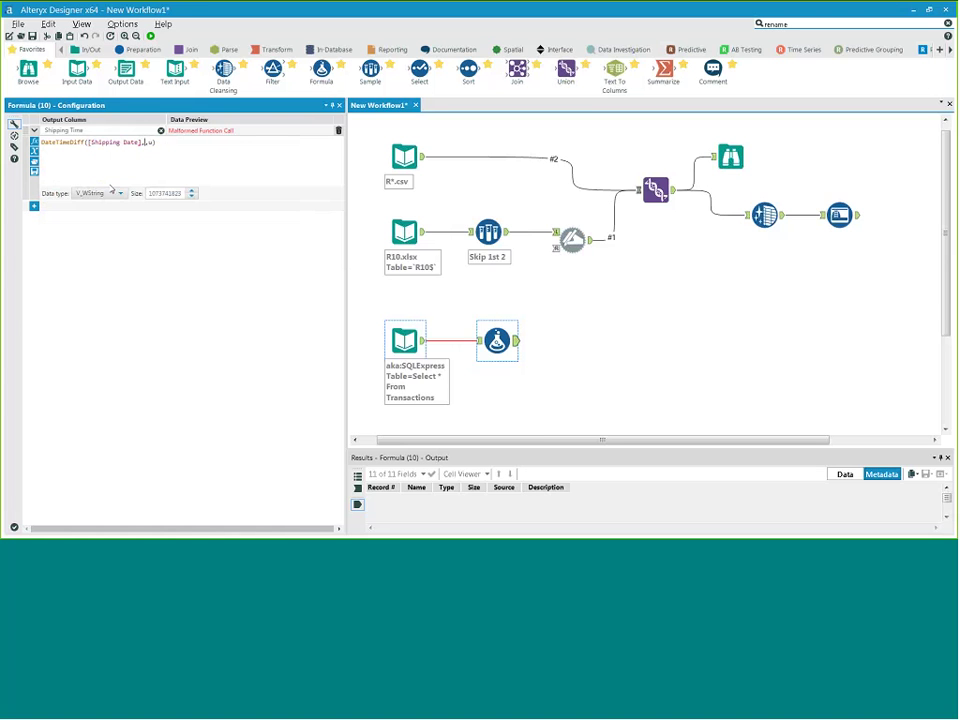
type("ord")
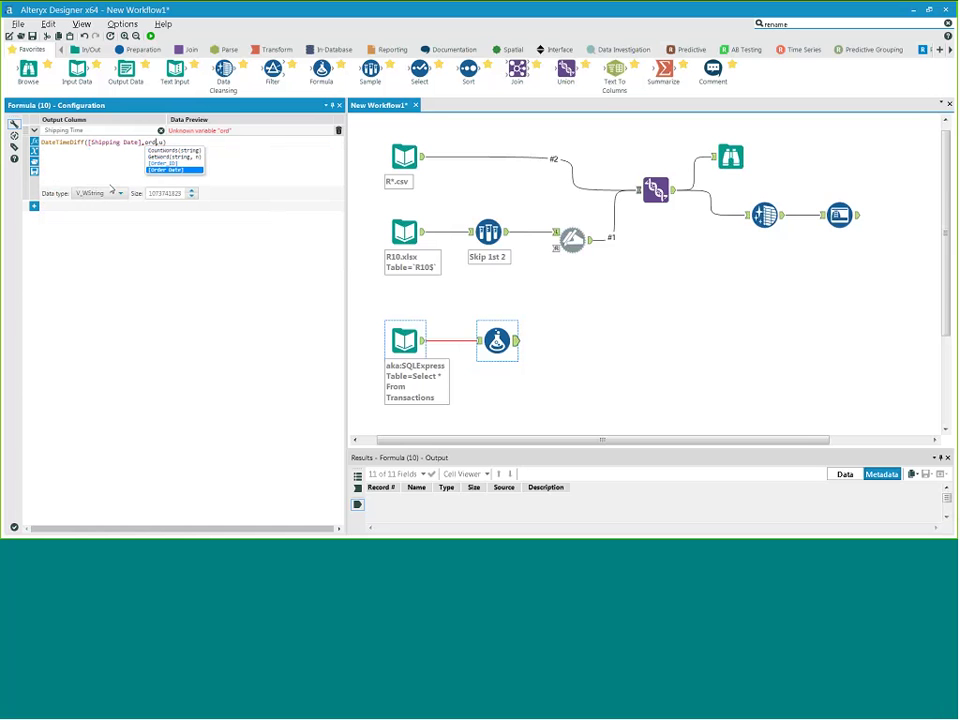
key("Return")
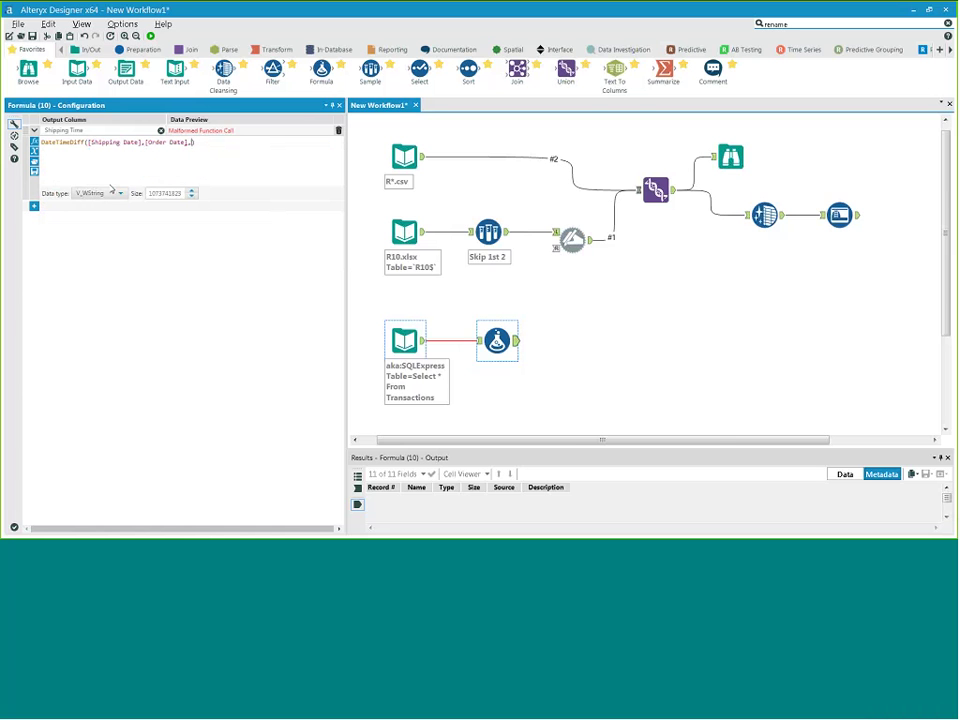
type("\"Days")
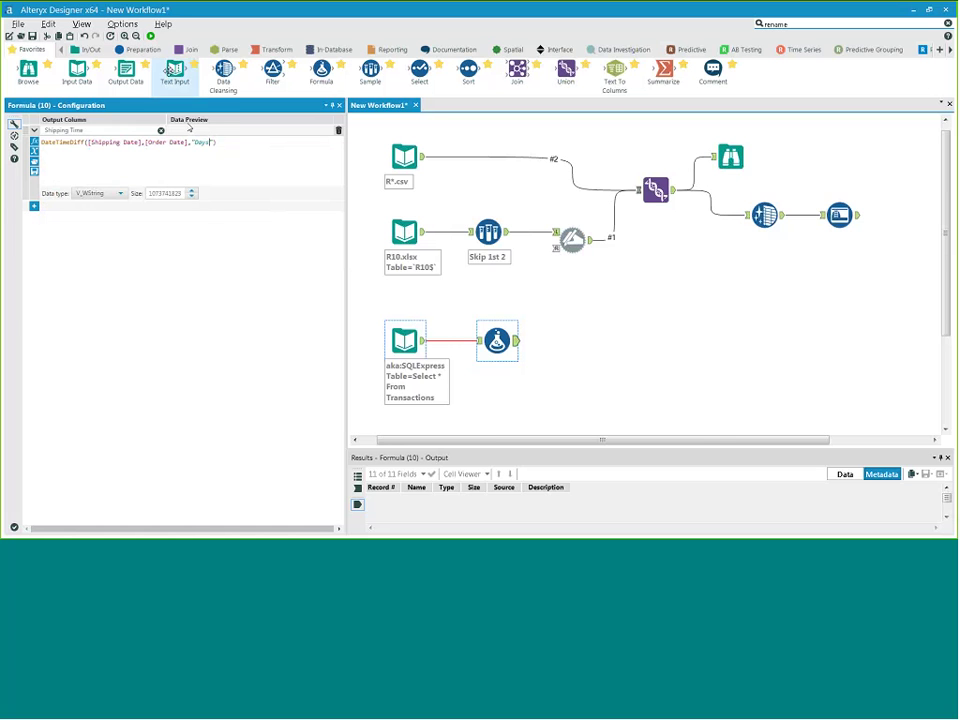
Run the workflow and enlarge the results area to examine the Formula tool's output records through the Shipping Time column
left_click(151, 36)
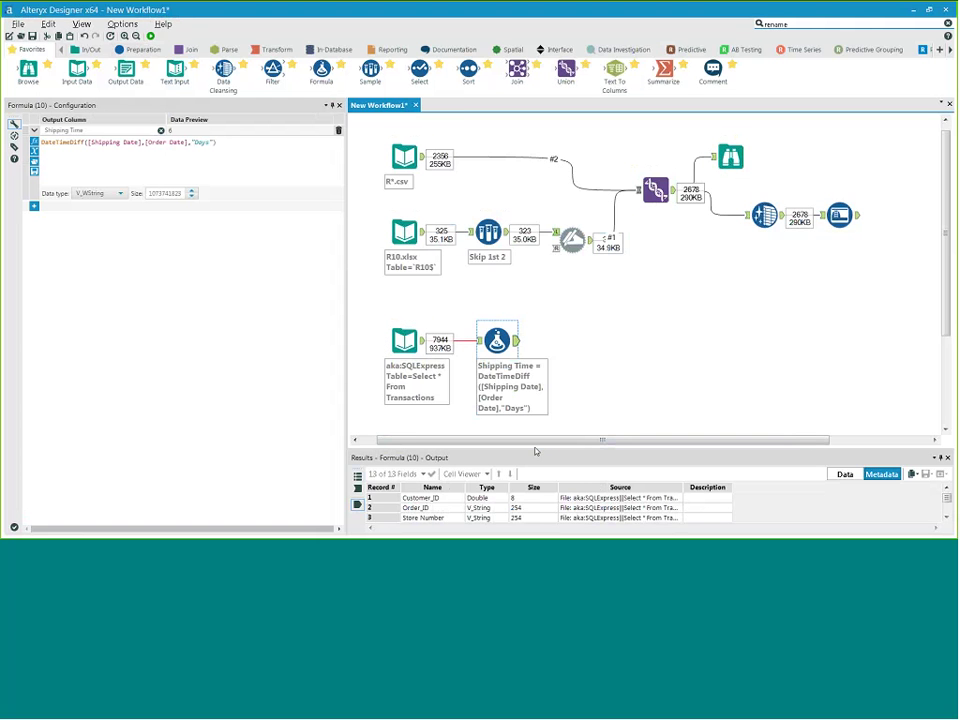
left_click_drag(536, 452, 536, 423)
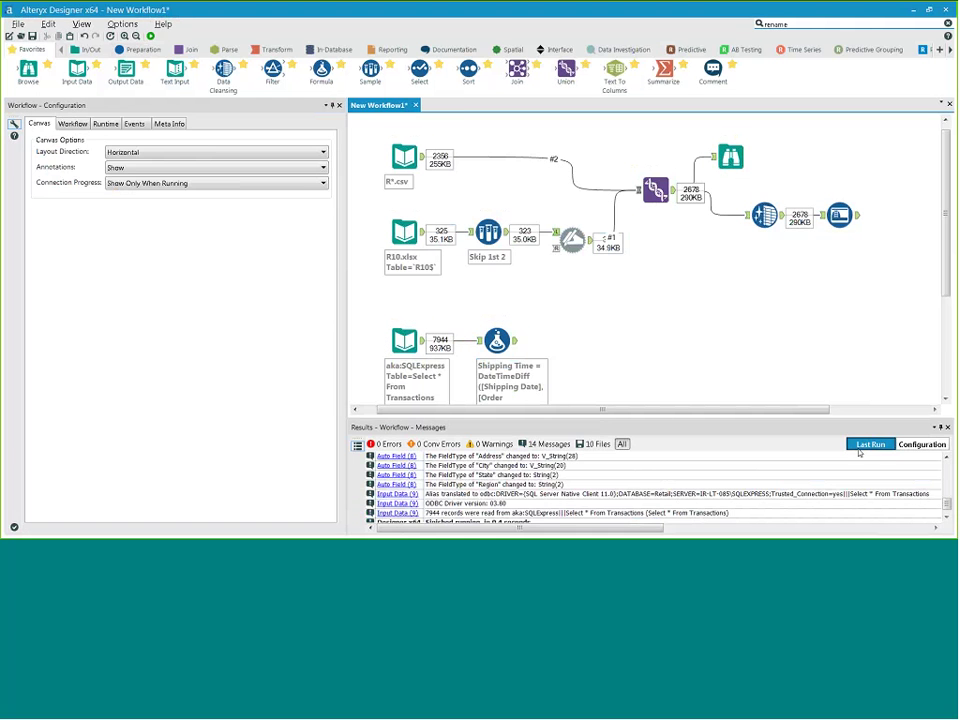
left_click(514, 343)
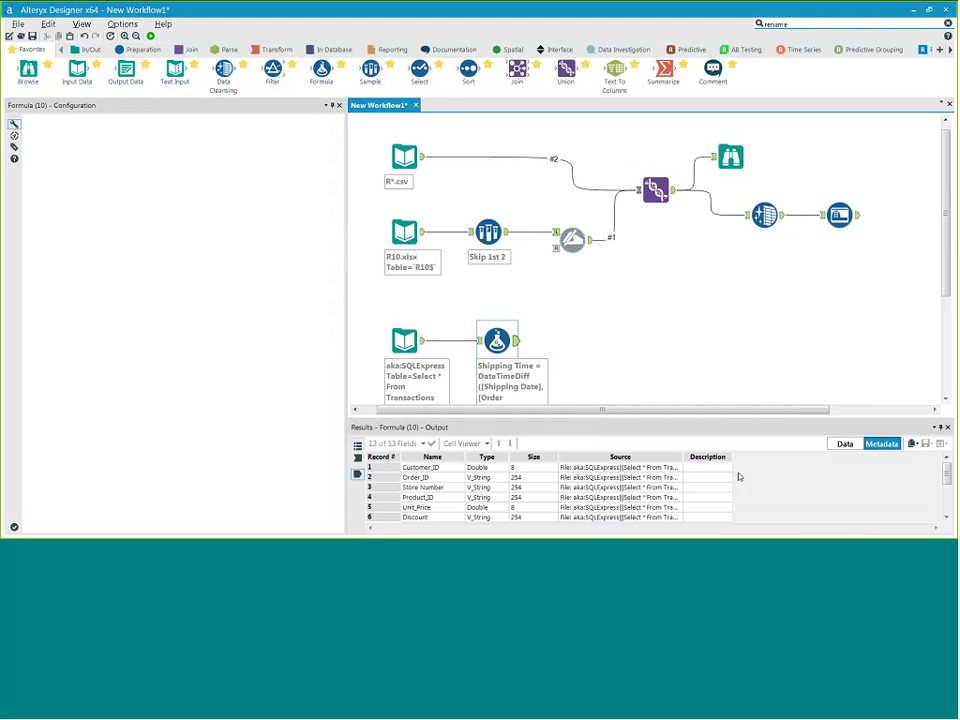
left_click(845, 443)
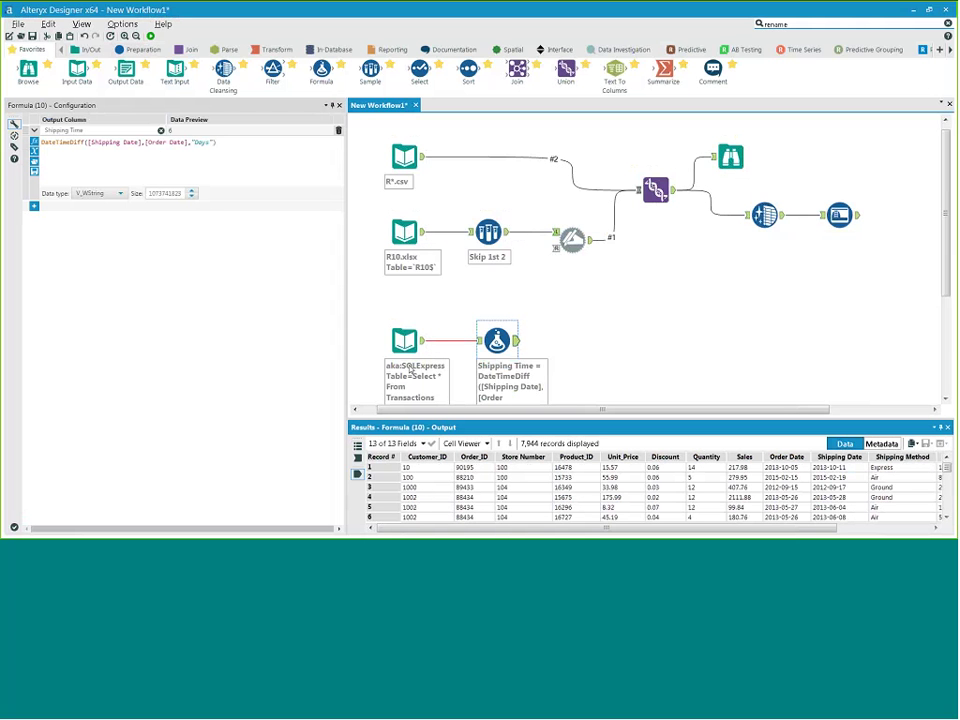
left_click_drag(346, 354, 303, 354)
left_click_drag(755, 528, 780, 537)
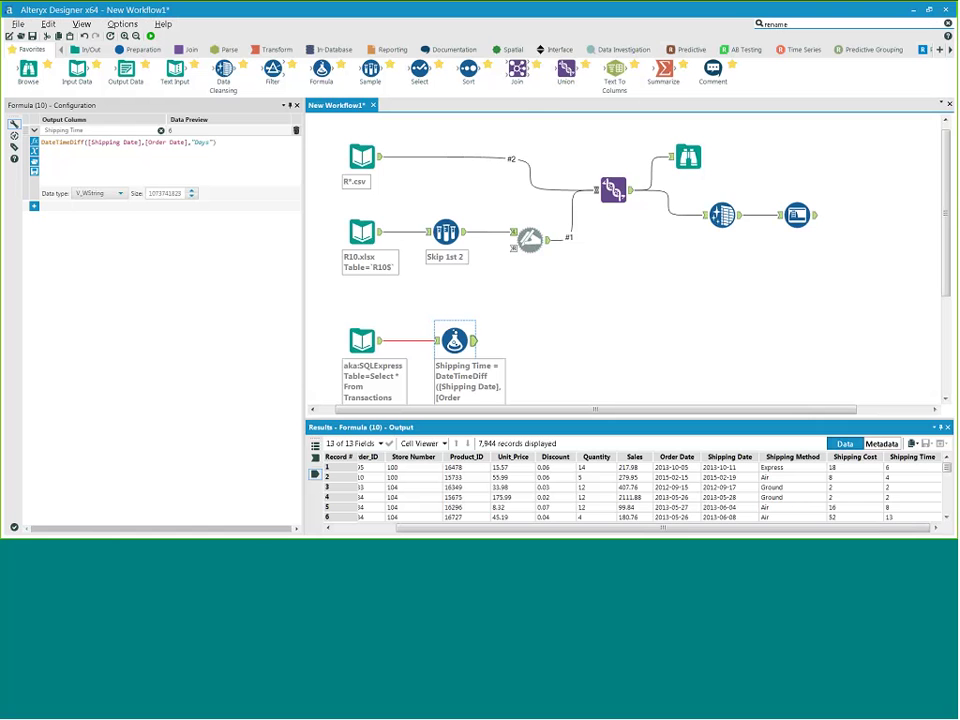
Connect a Summarize tool after the Shipping Time Formula tool and group by Customer_ID
mouse_move(664, 70)
left_click_drag(664, 70, 572, 338)
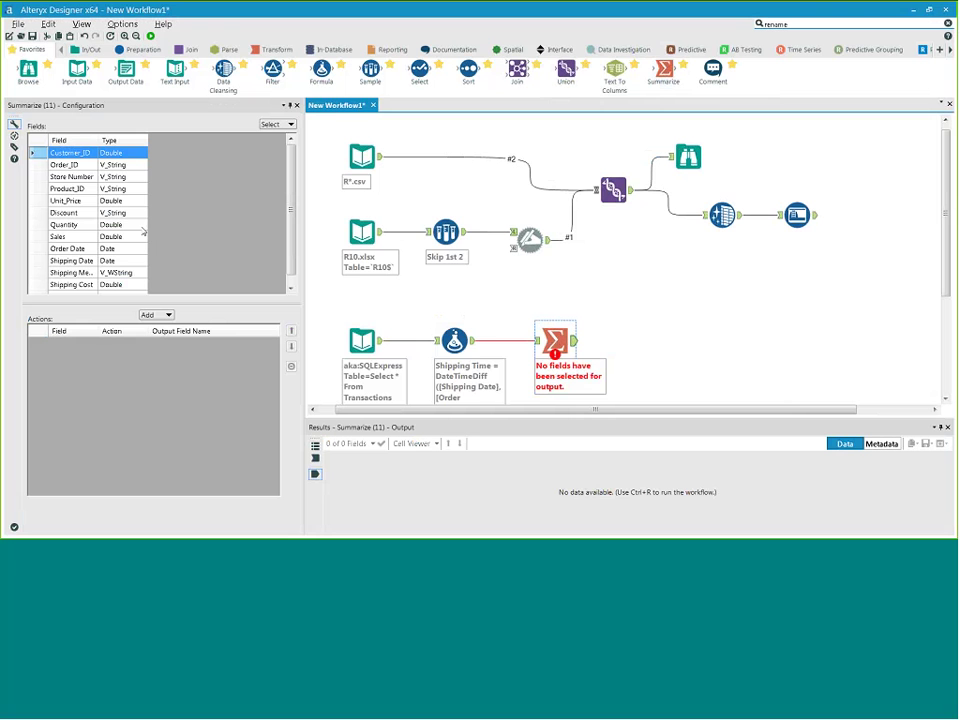
left_click(156, 315)
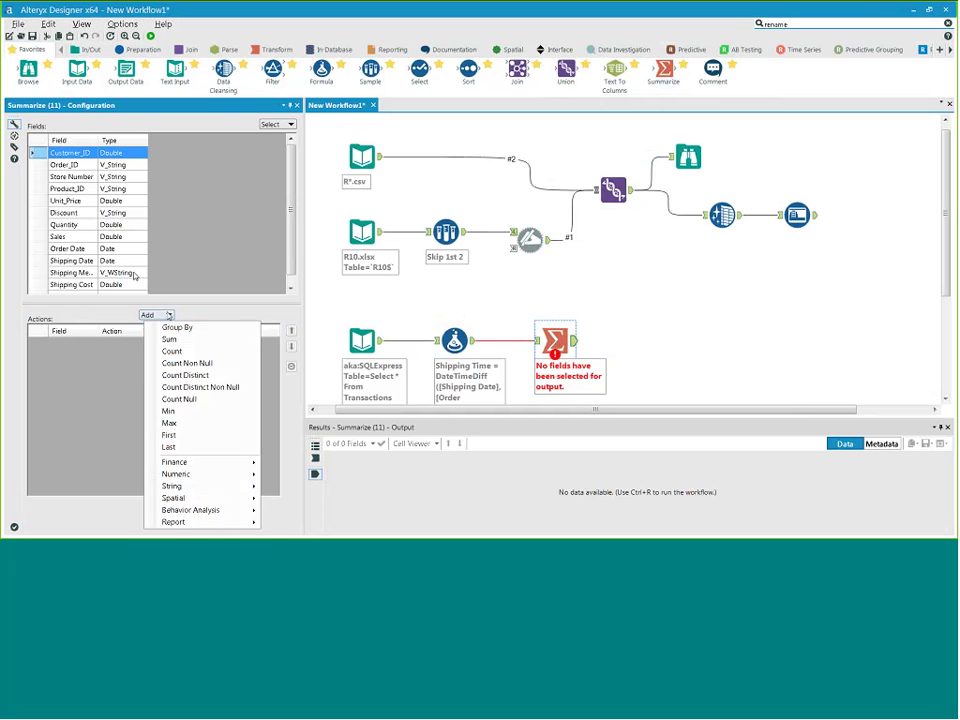
left_click(166, 328)
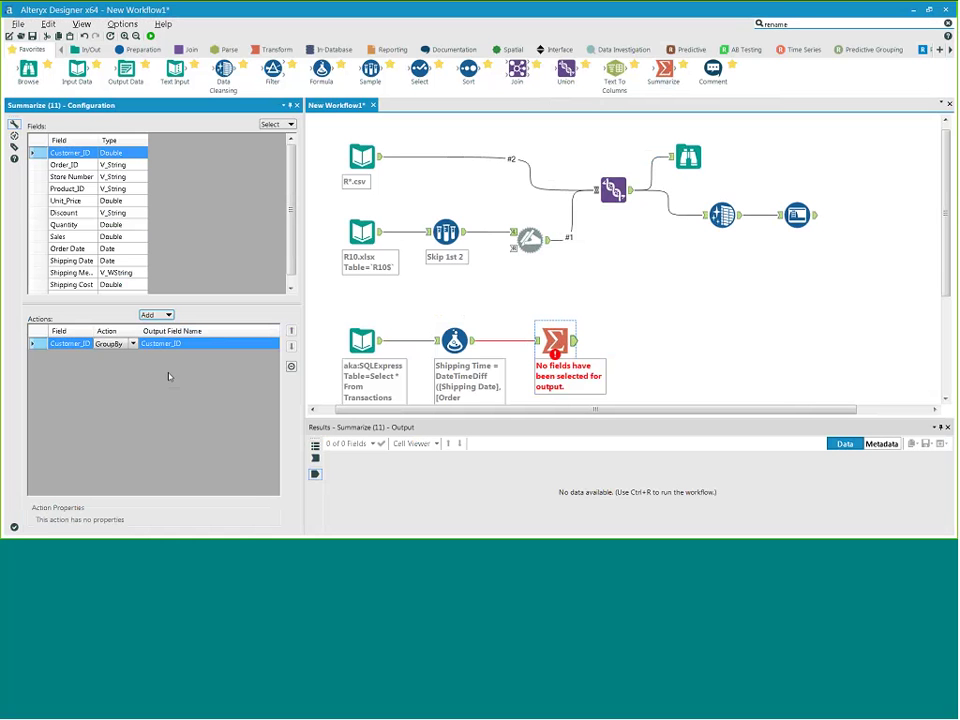
Add a Count action on Customer_ID to the Summarize tool and name its output field Transactions
left_click(169, 316)
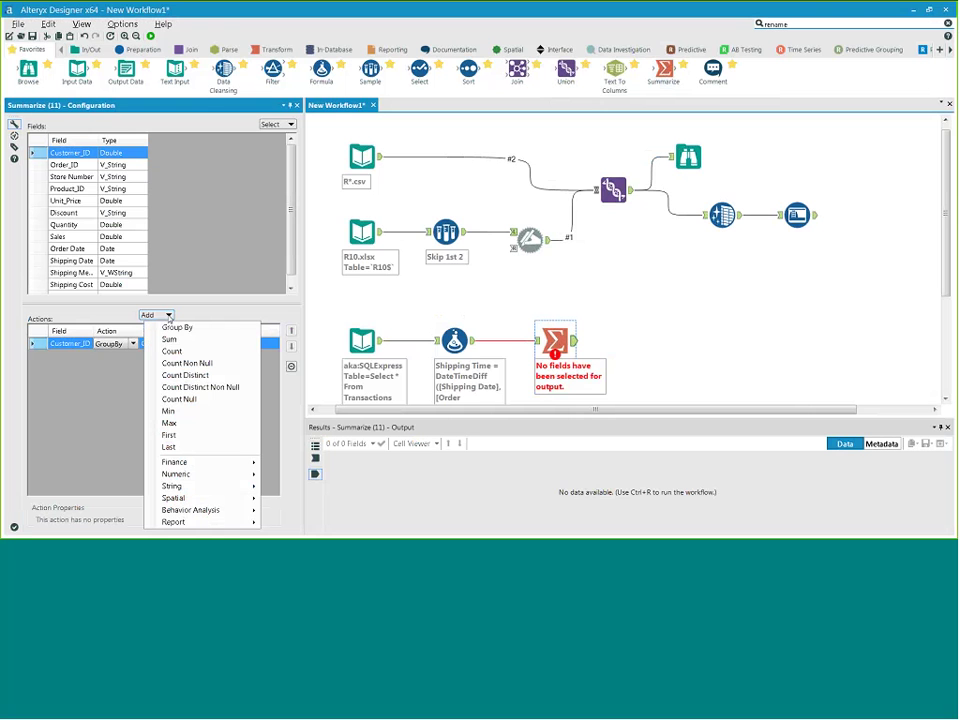
left_click(174, 351)
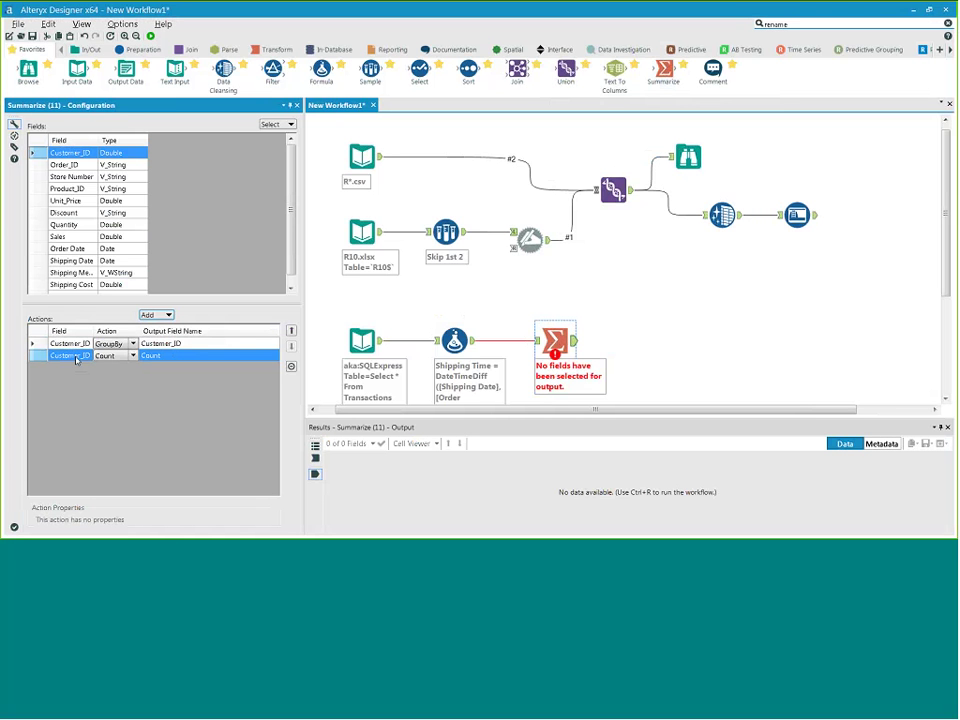
left_click(176, 356)
type("T")
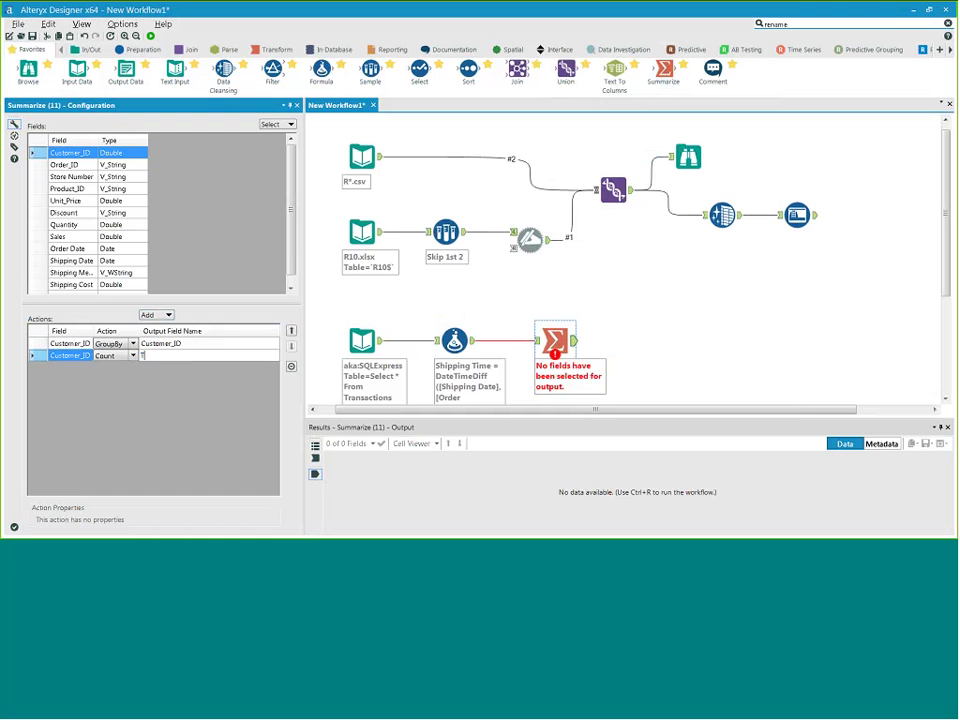
type("ransactions")
scroll(187, 269, "down", 1)
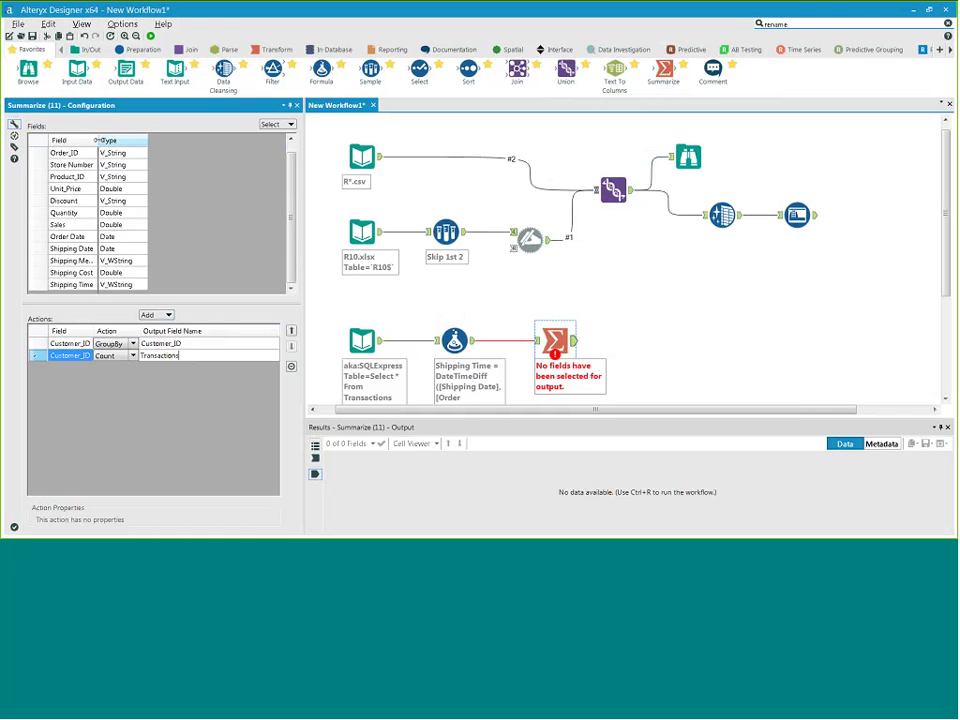
left_click_drag(98, 284, 121, 284)
left_click(124, 284)
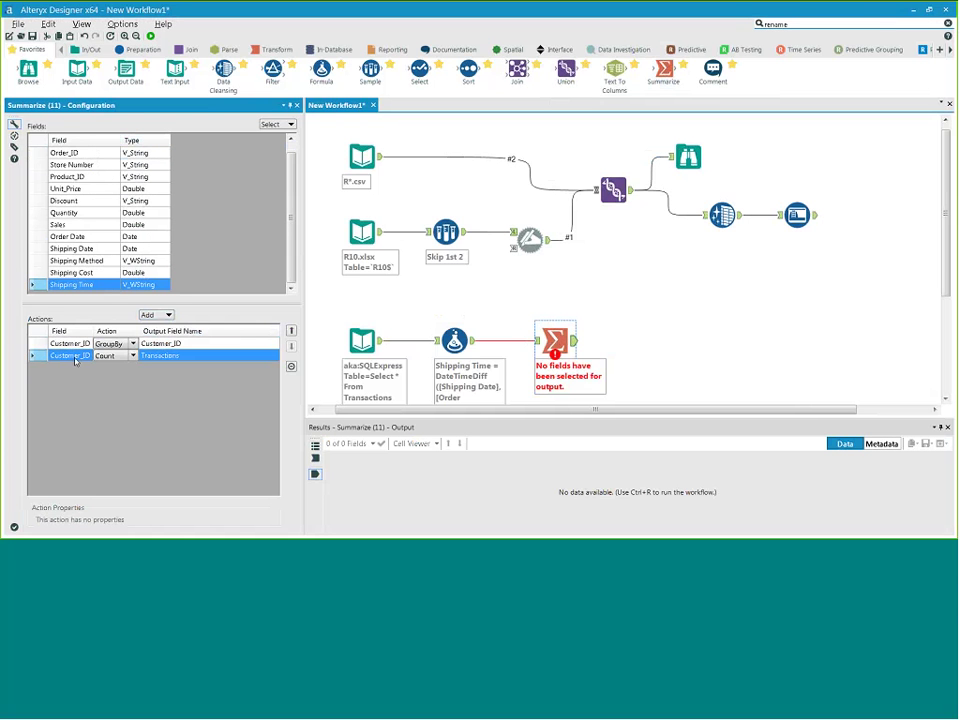
left_click(169, 315)
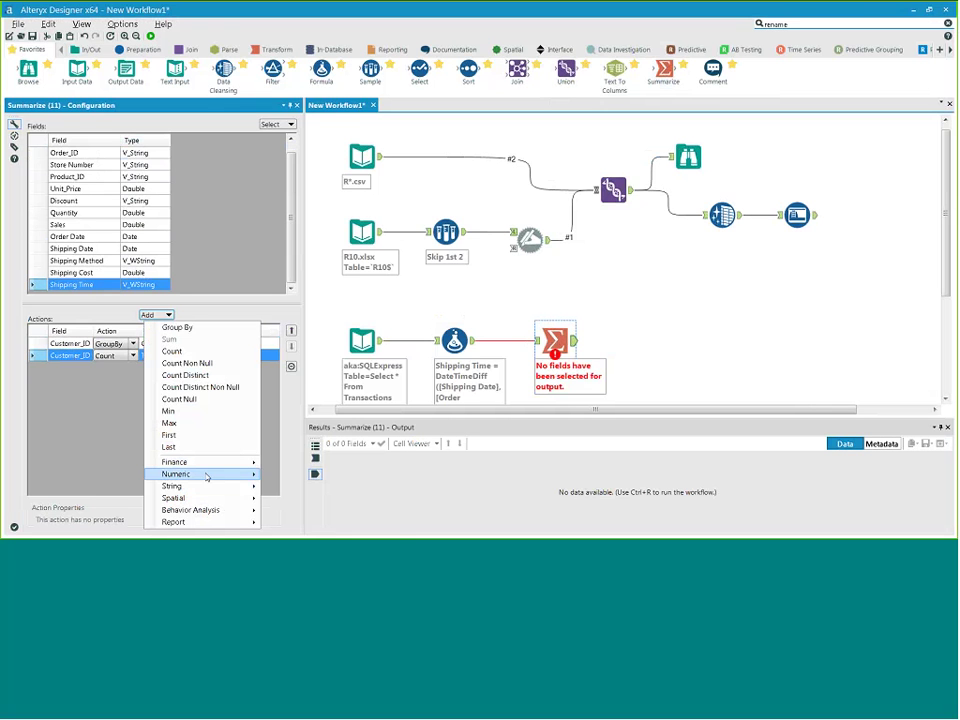
mouse_move(215, 474)
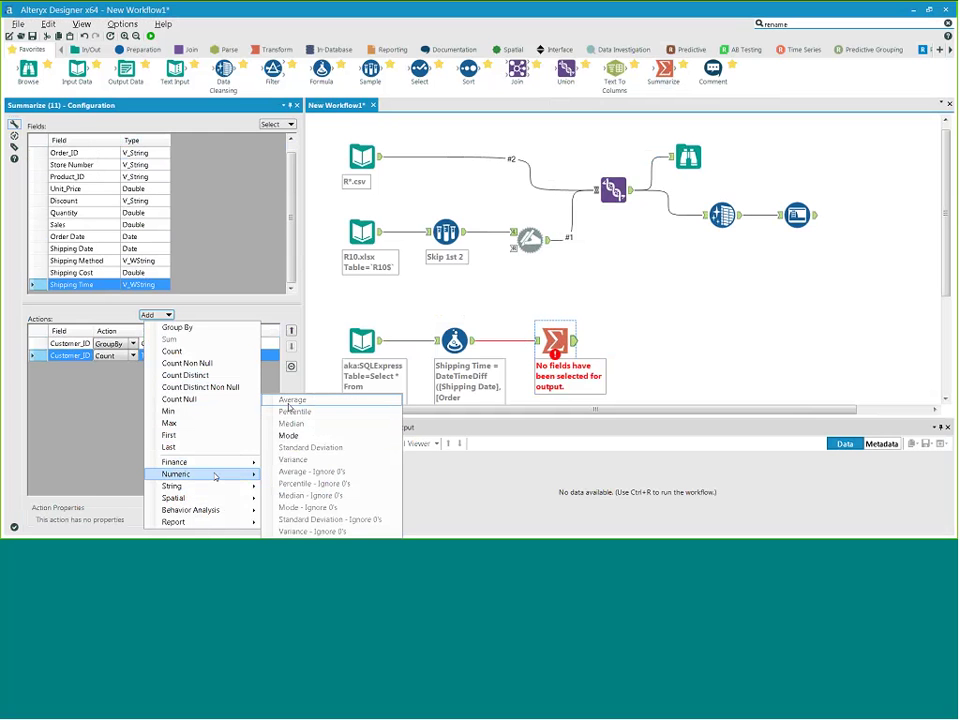
left_click(143, 288)
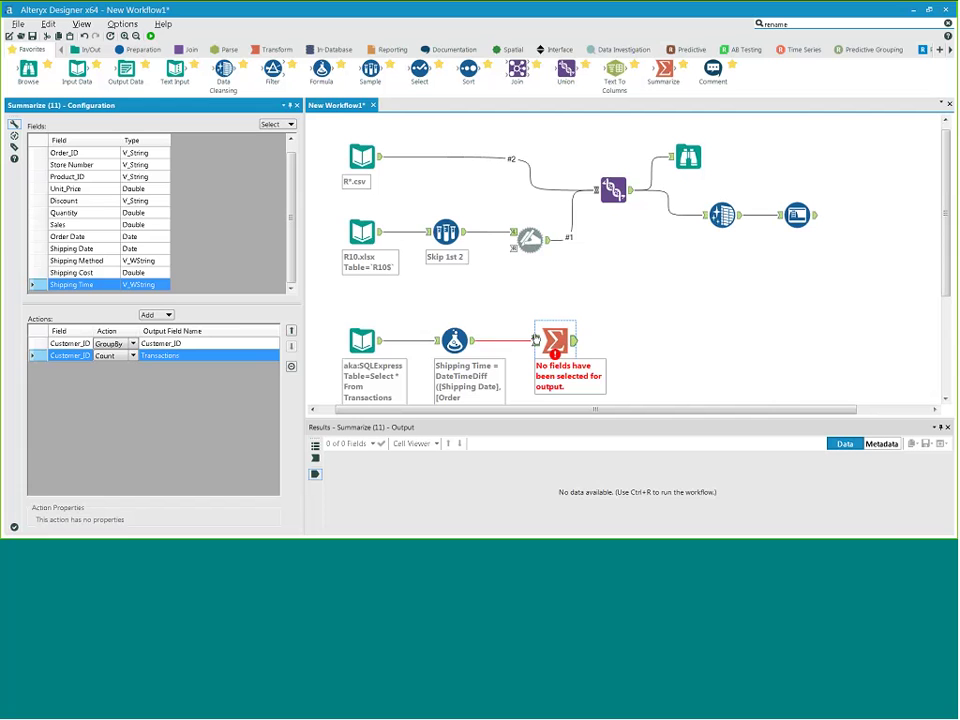
Change the Shipping Time column's data type to Double in the Formula tool
left_click(467, 349)
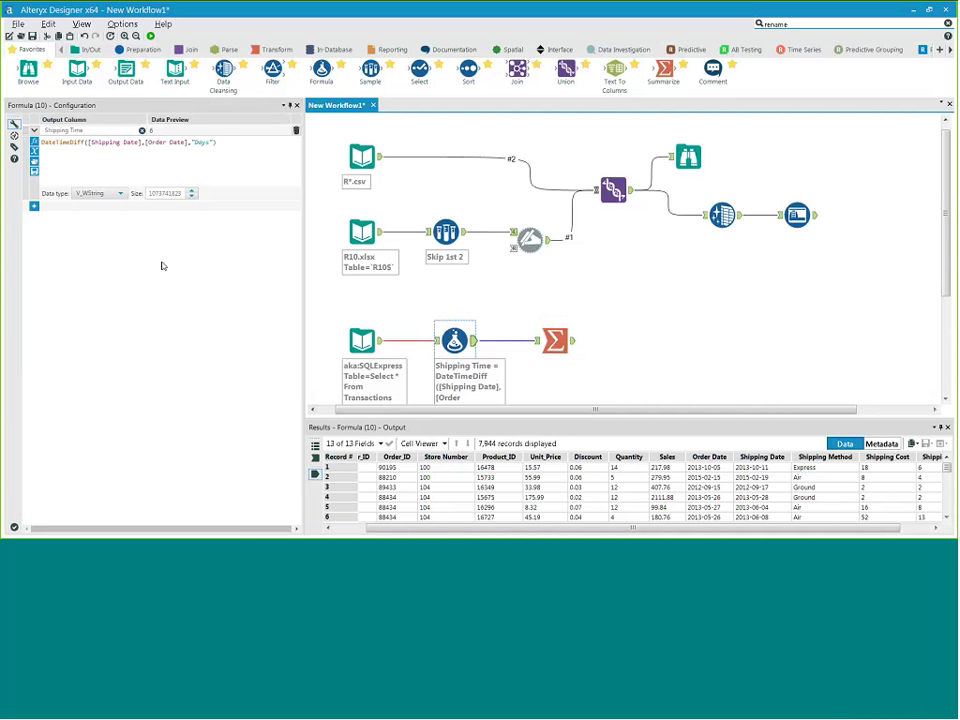
left_click(110, 193)
scroll(126, 229, "down", 2)
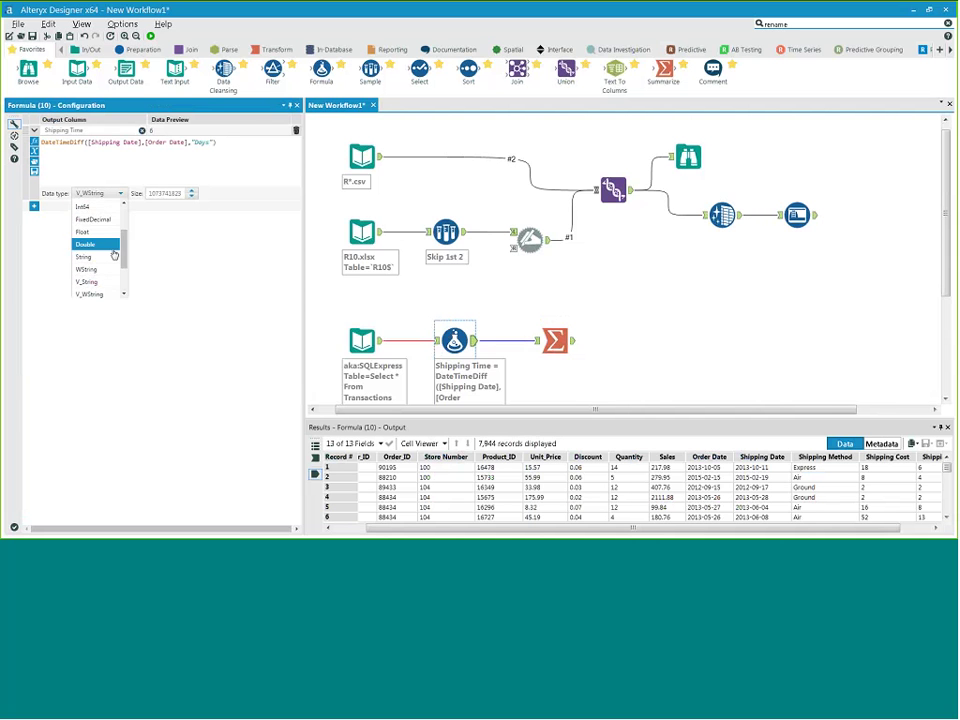
left_click(95, 243)
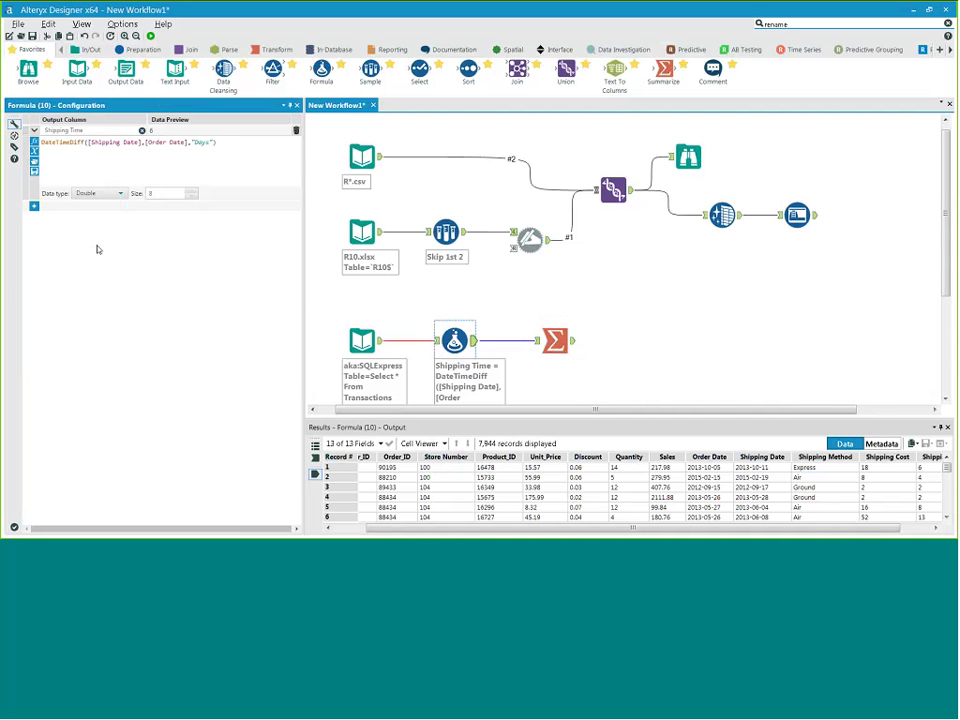
Add a numeric Average action on Shipping Time to the Summarize tool
left_click(556, 341)
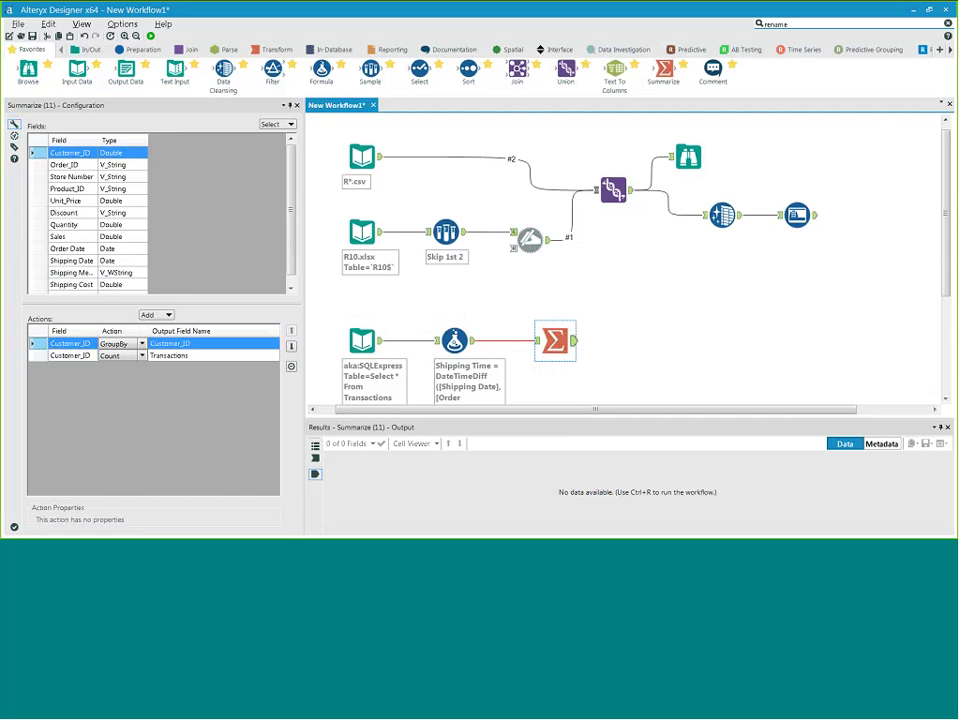
left_click(292, 254)
left_click_drag(292, 254, 283, 270)
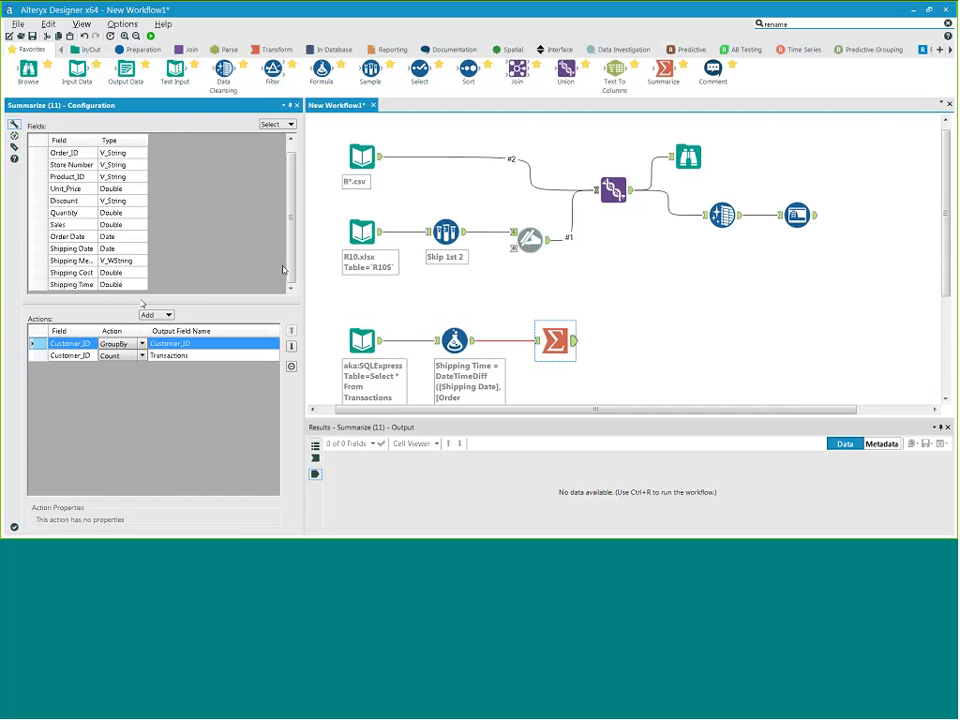
left_click(84, 287)
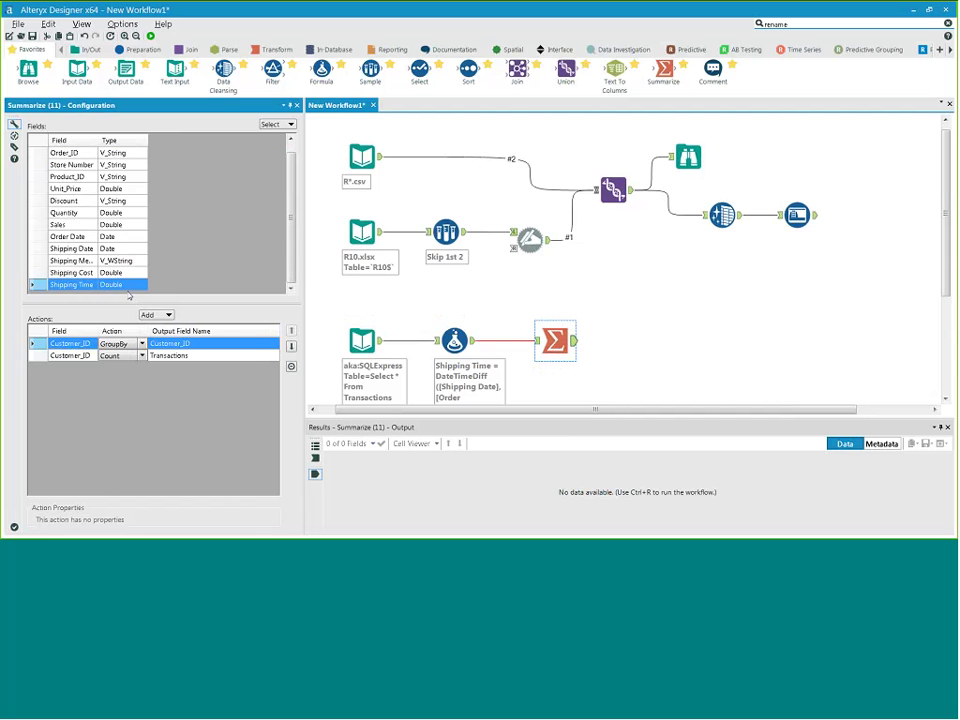
left_click(168, 315)
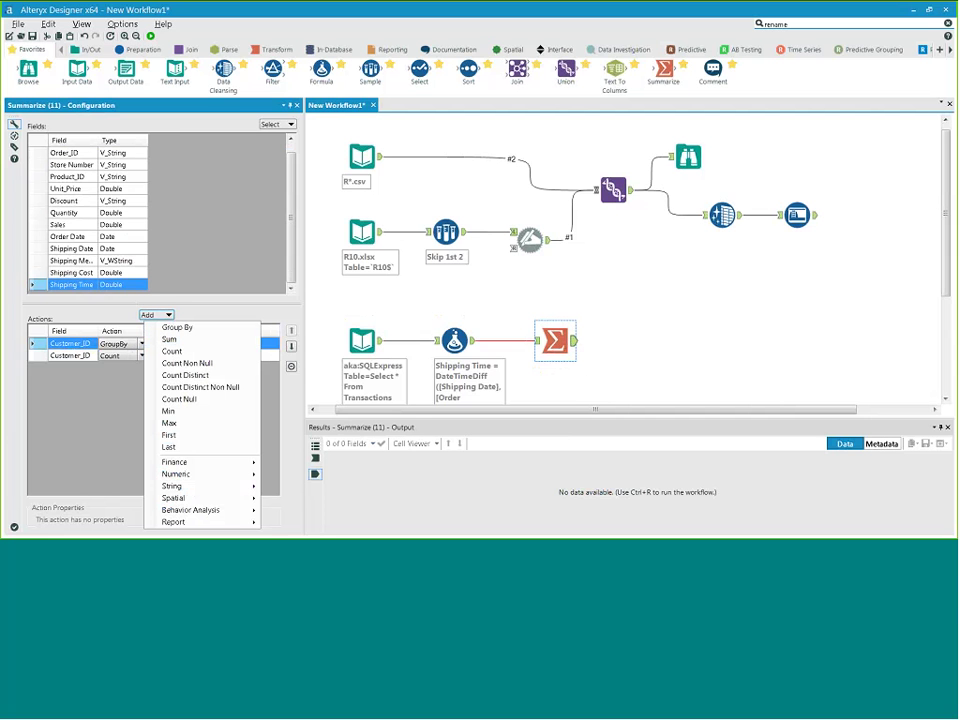
mouse_move(200, 474)
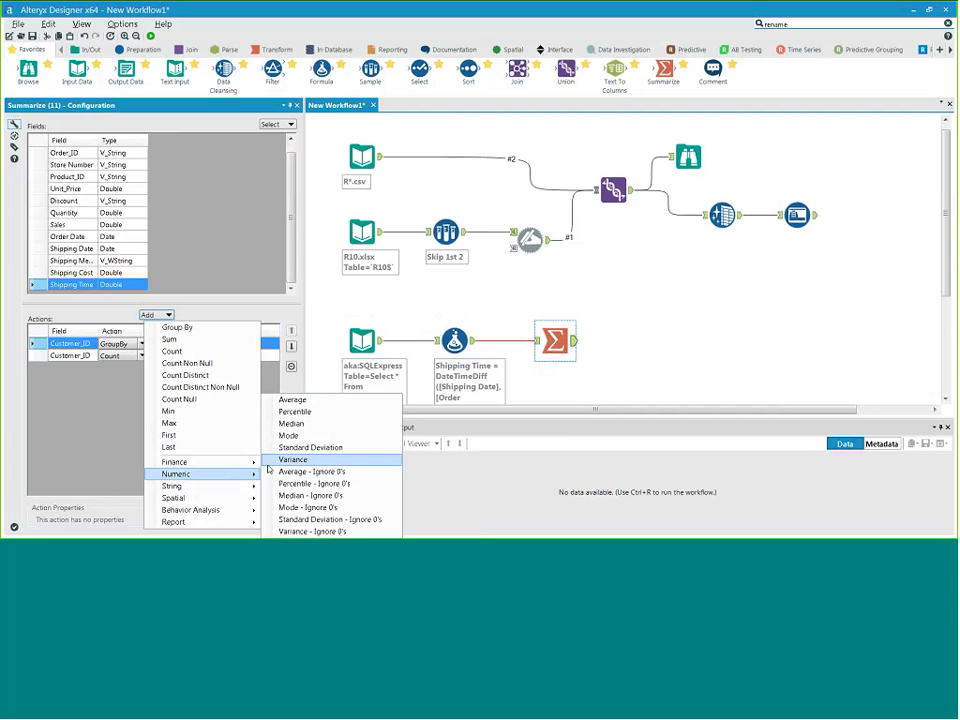
left_click(304, 402)
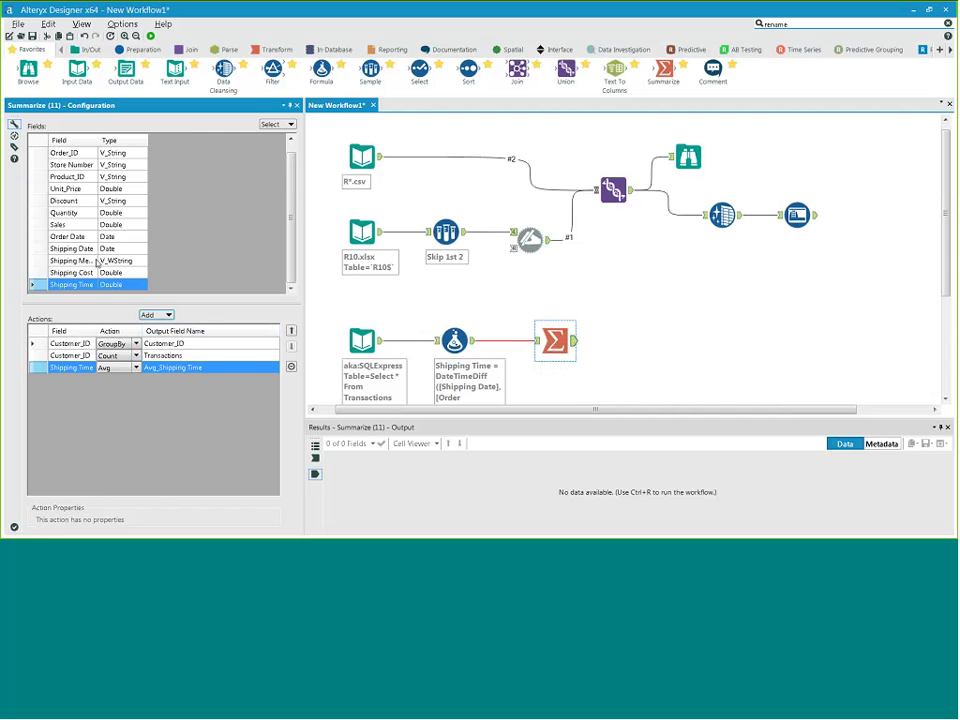
Add a Sum action on the Sales field to the Summarize tool
left_click(73, 226)
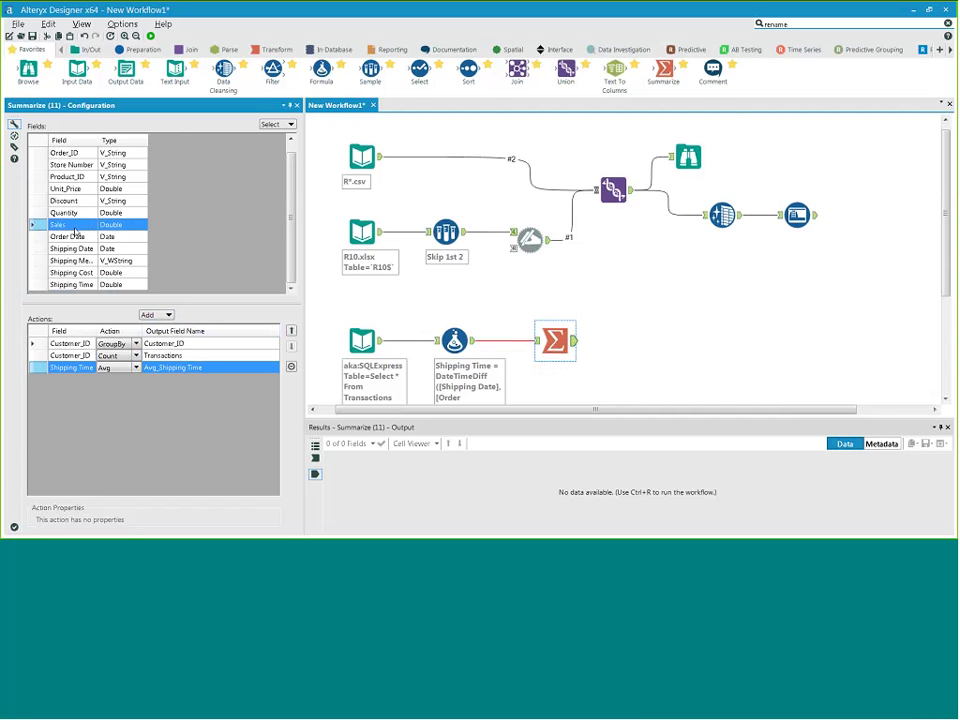
left_click(169, 316)
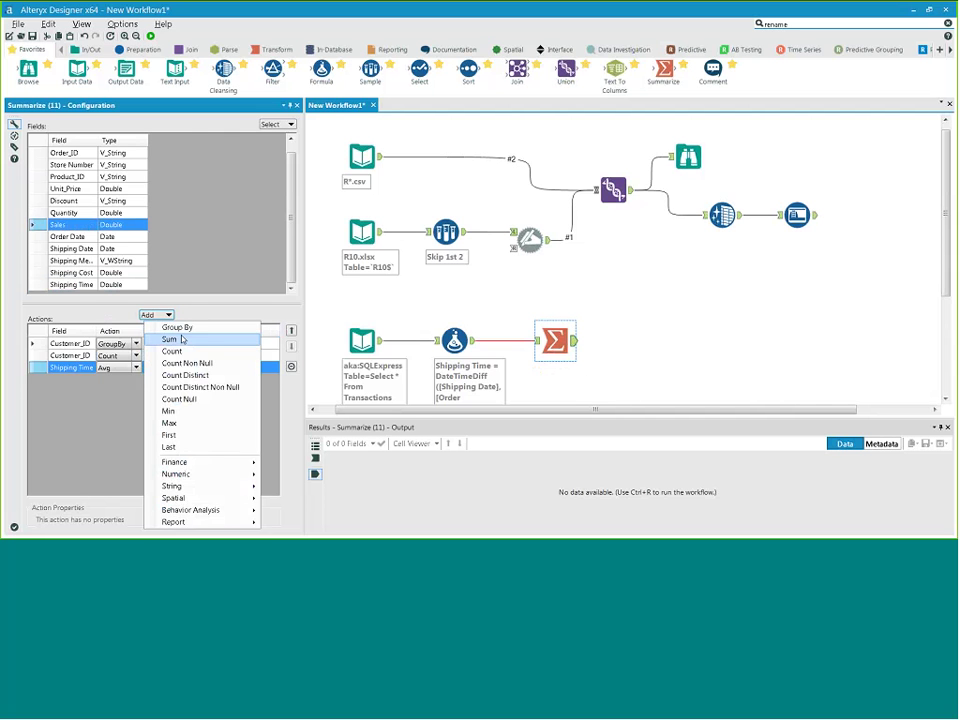
left_click(182, 339)
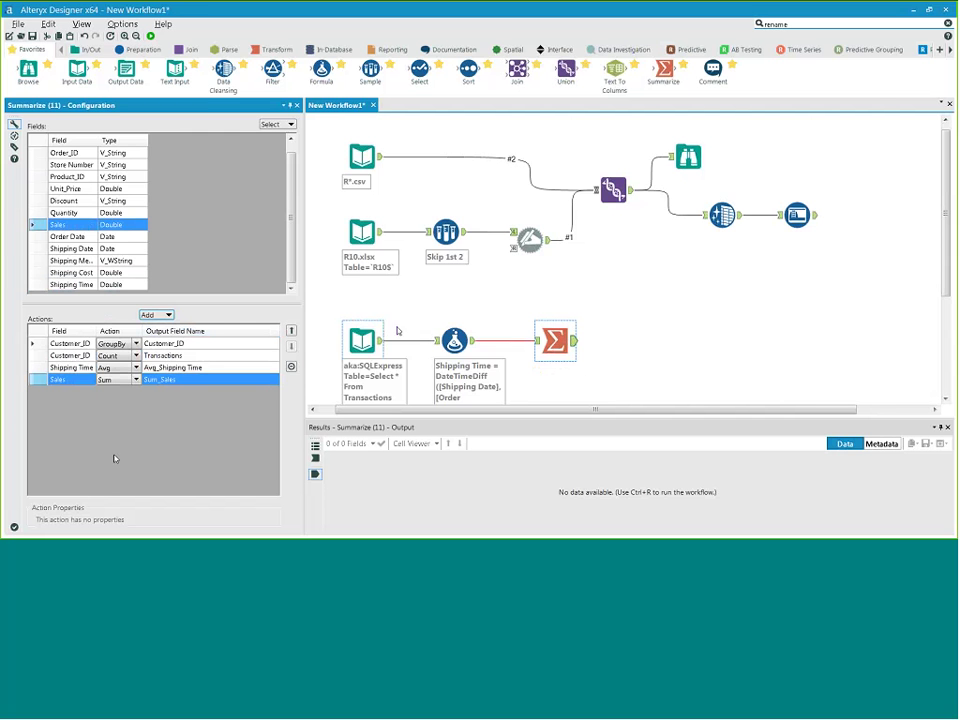
Run the workflow and examine the Summarize output's customer, transaction count, average shipping time and sales sum columns
left_click(151, 37)
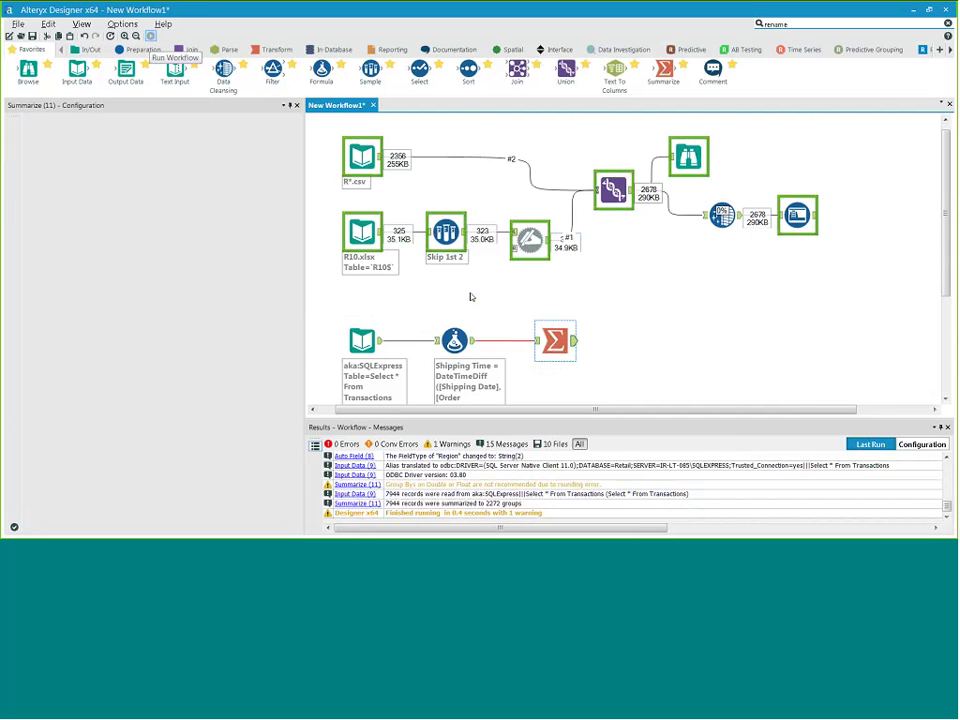
left_click(568, 345)
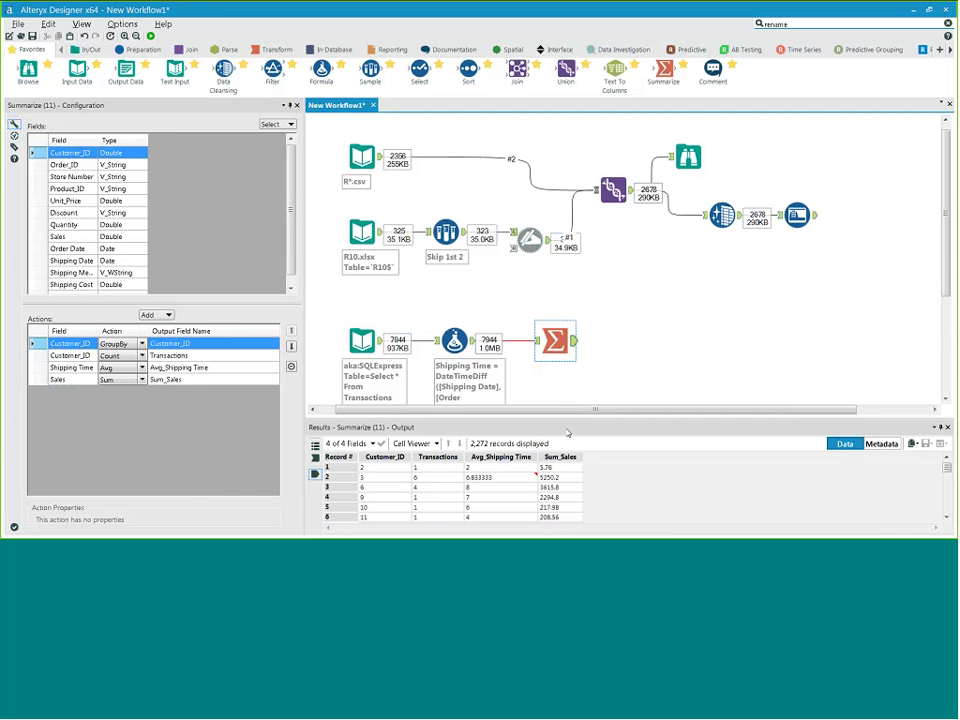
left_click(397, 502)
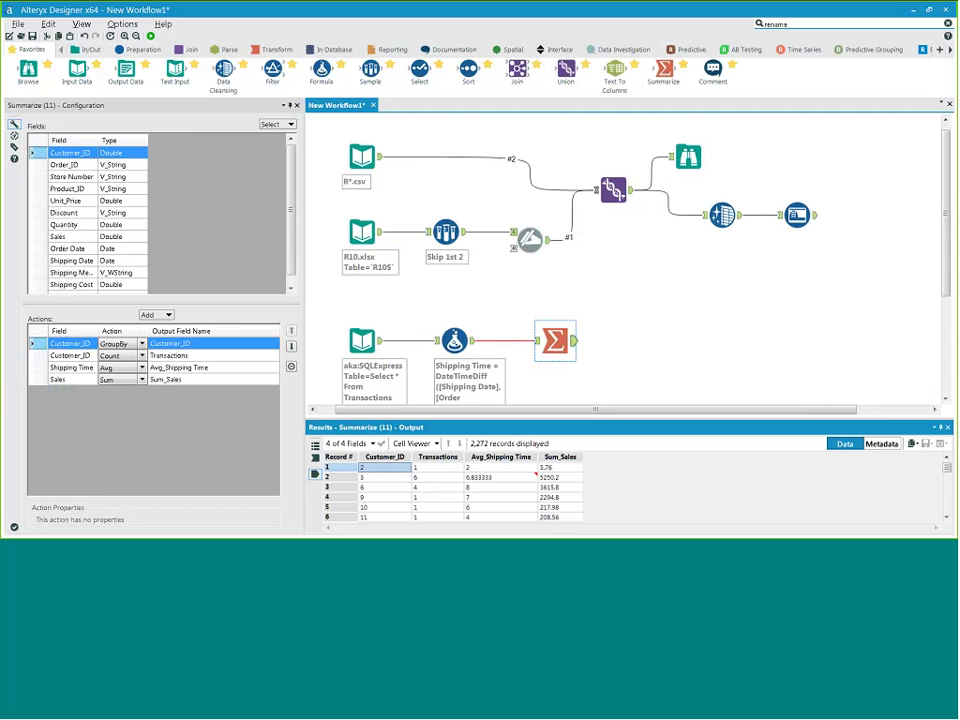
key("Right")
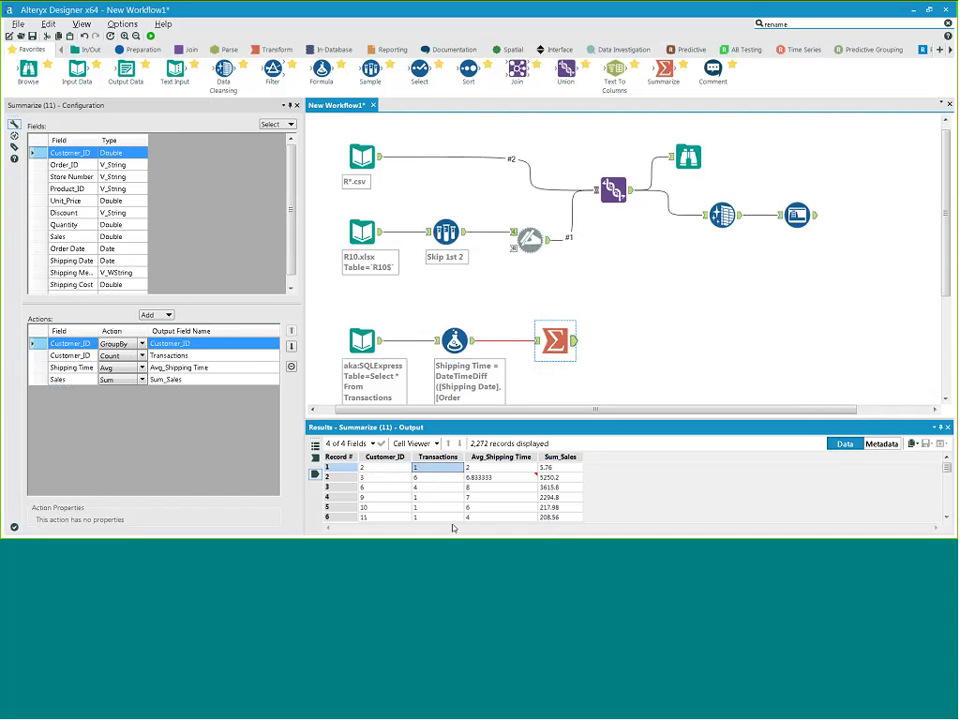
left_click(483, 470)
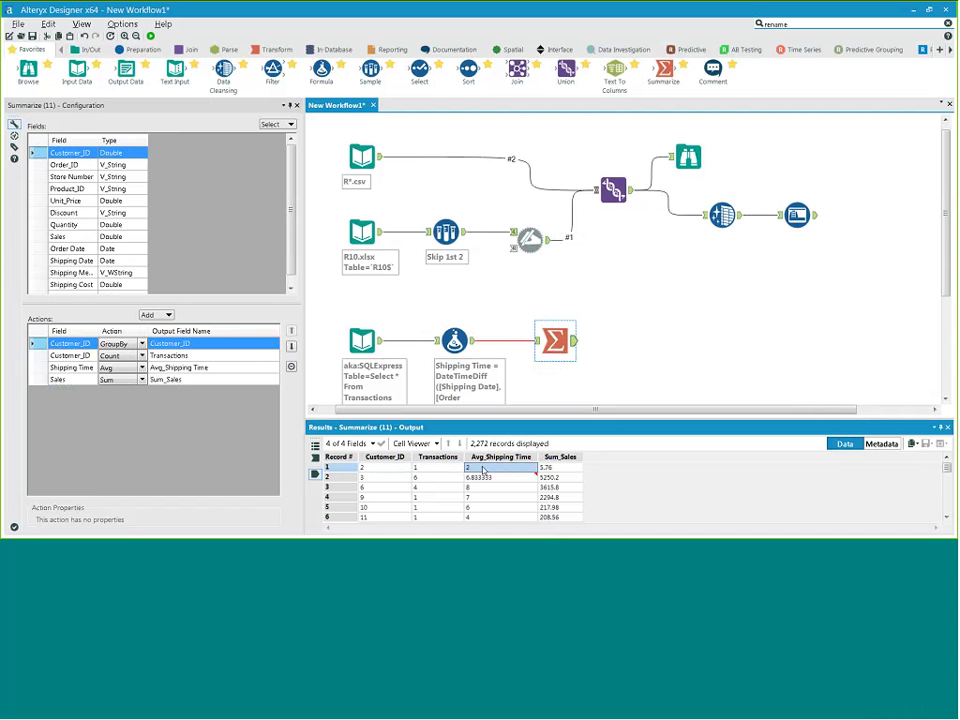
left_click(539, 468)
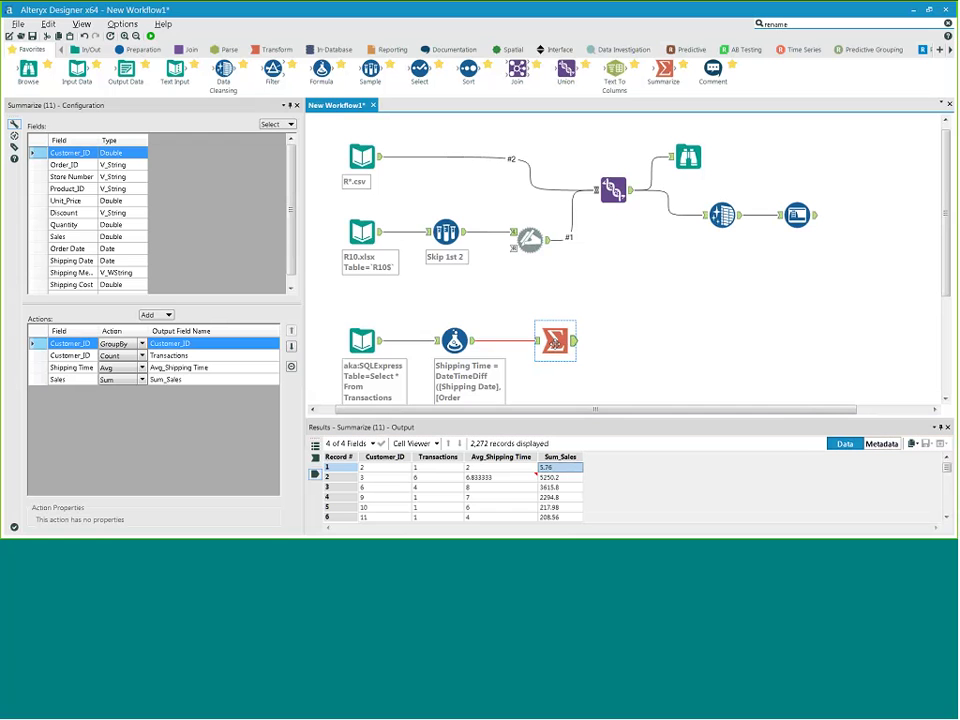
Add a Max action on Order Date to the Summarize tool and run the workflow again
left_click(291, 256)
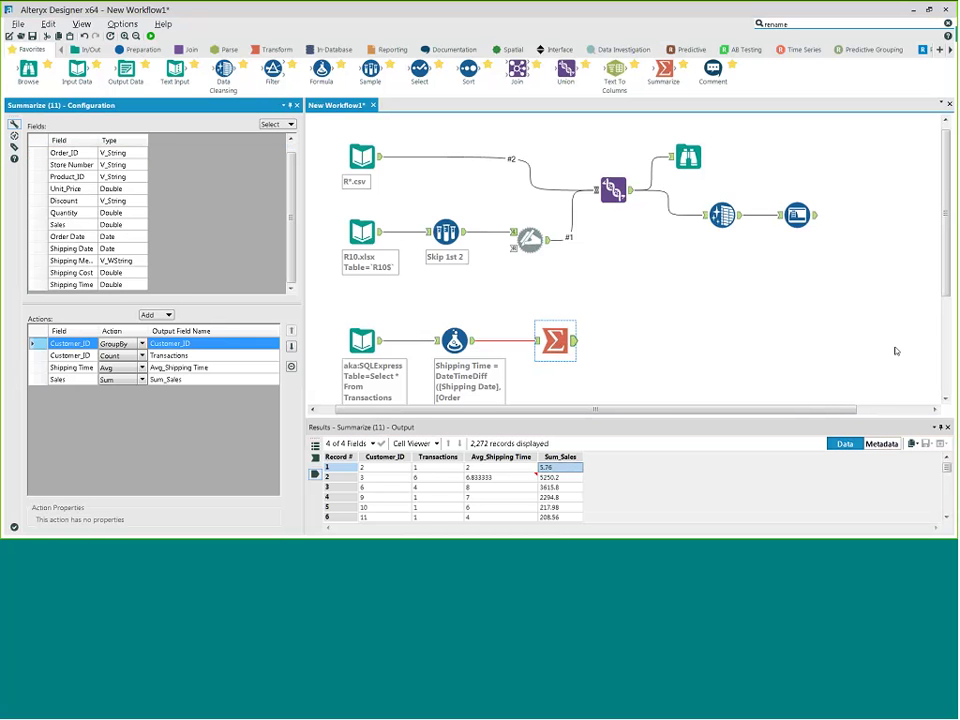
left_click(70, 236)
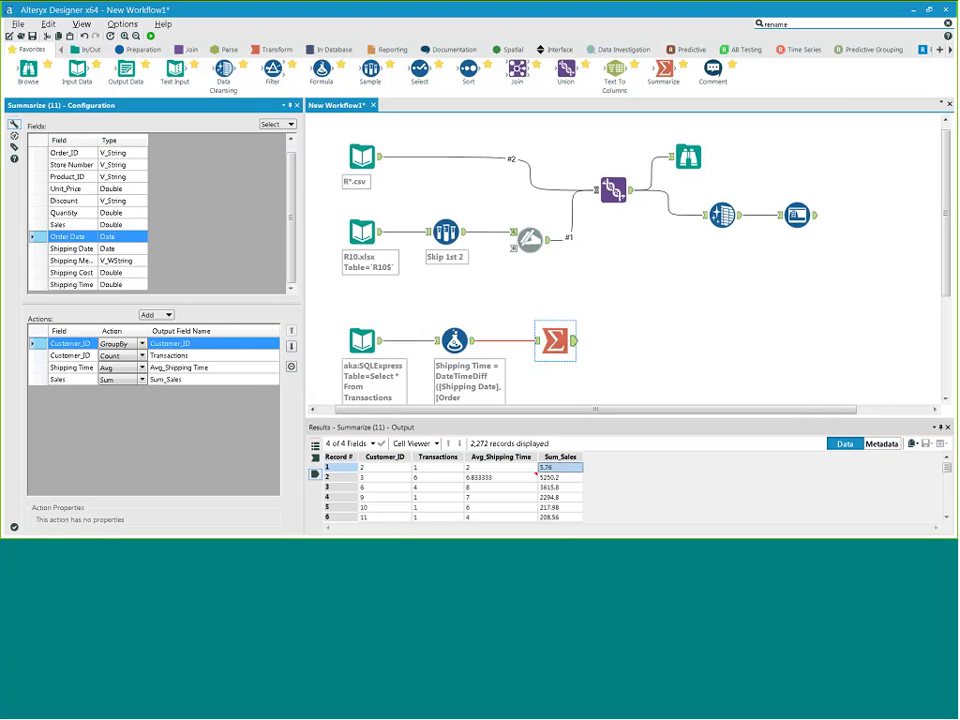
left_click(167, 315)
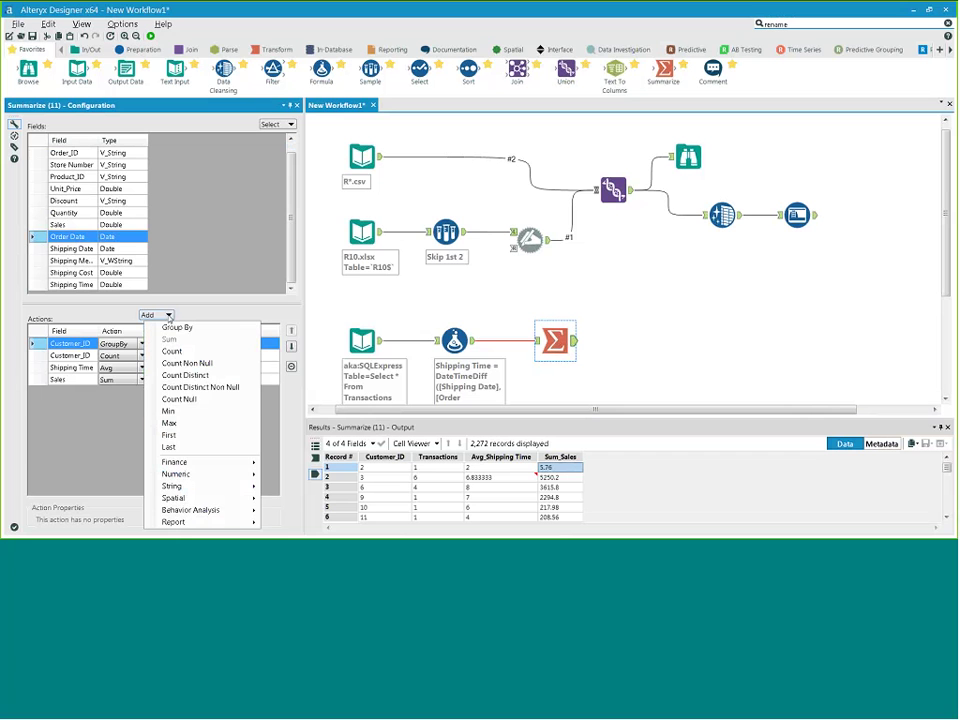
left_click(169, 423)
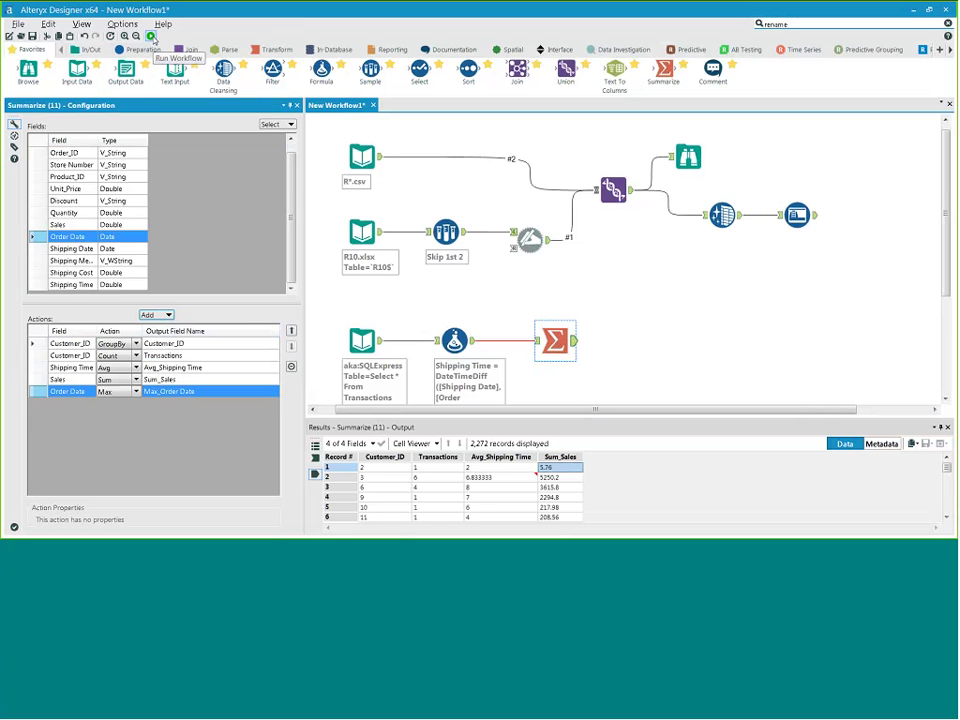
left_click(151, 36)
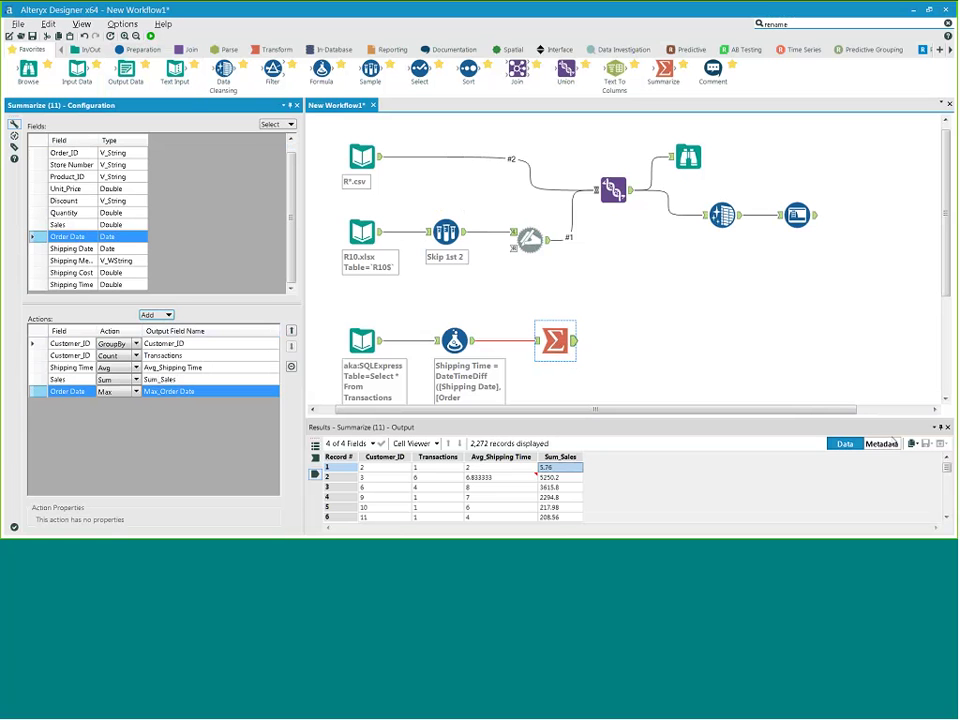
left_click(685, 335)
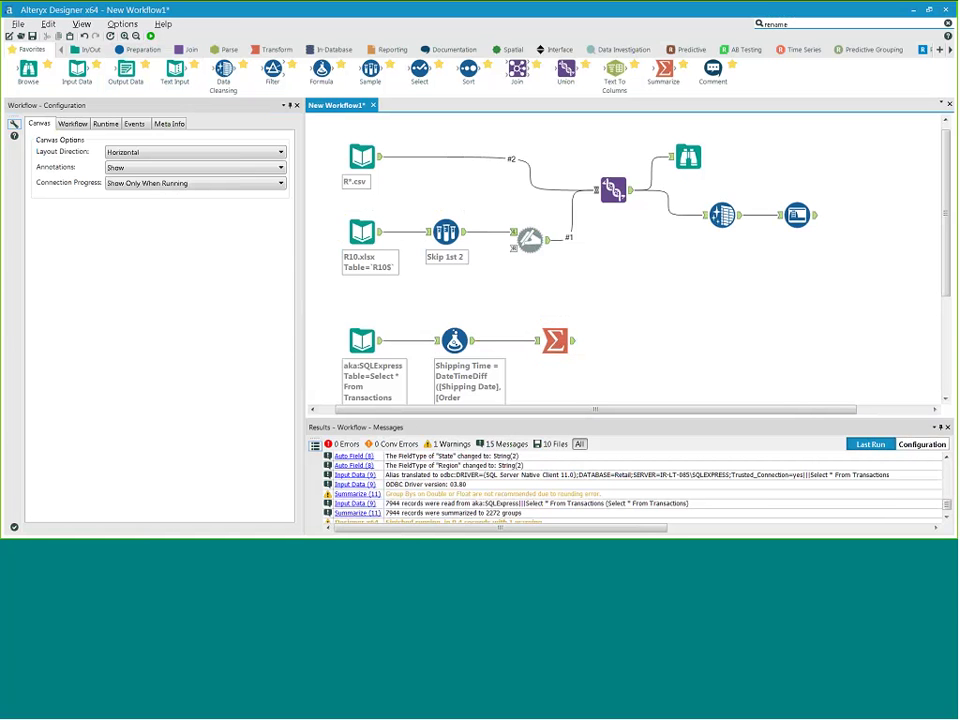
Run the workflow and examine the latest order dates in the Summarize tool's output
left_click(151, 36)
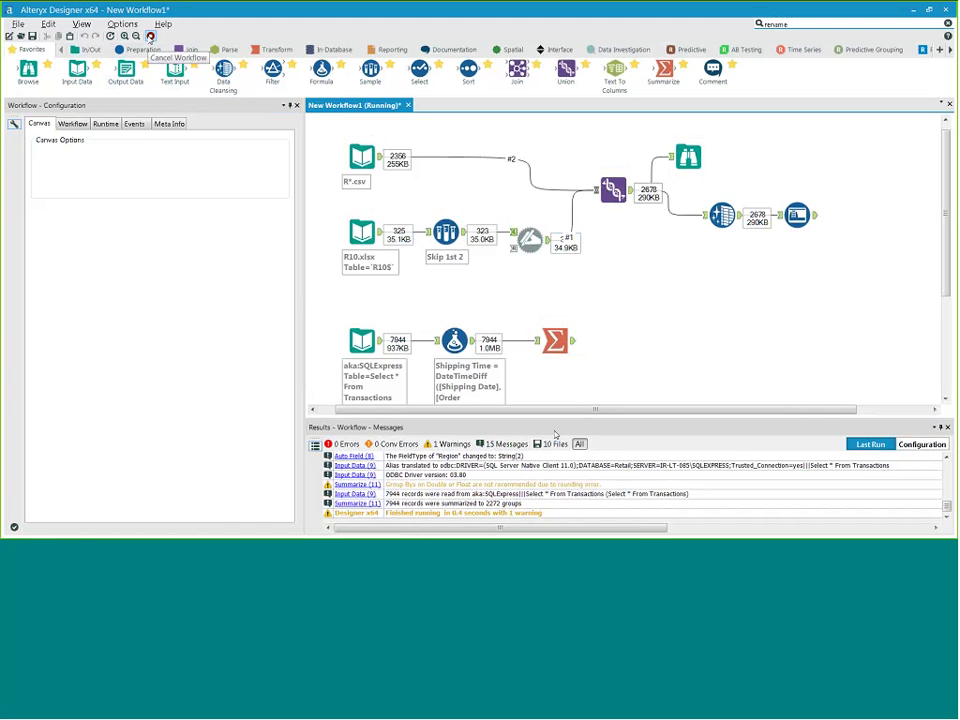
left_click(576, 353)
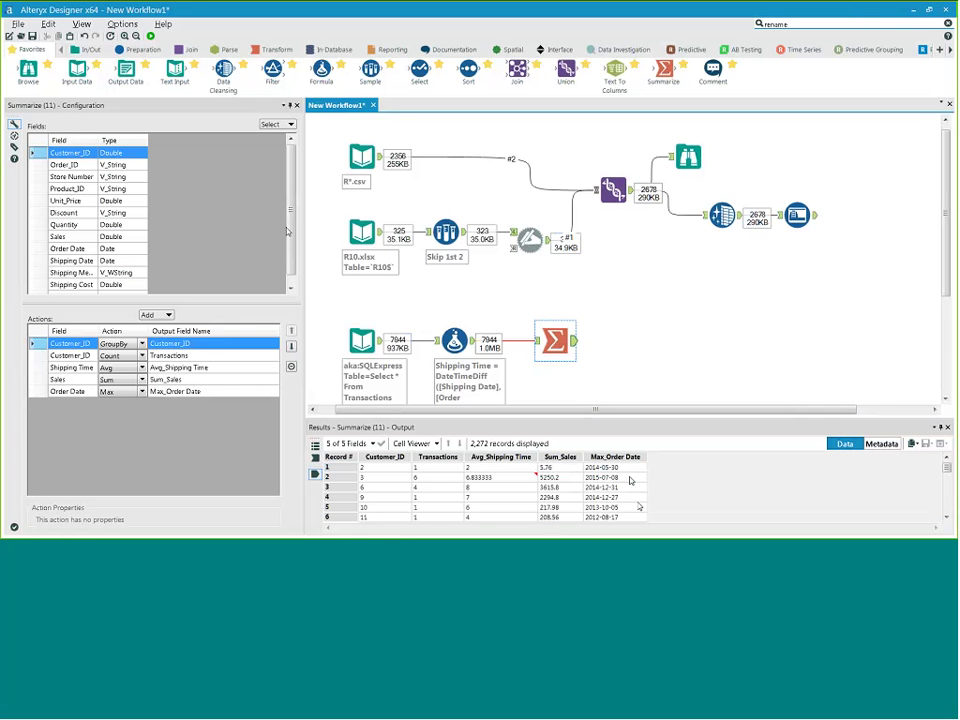
Add a Formula tool after the Summarize tool with a new output column named "Days Since Last Order"
left_click_drag(321, 70, 664, 358)
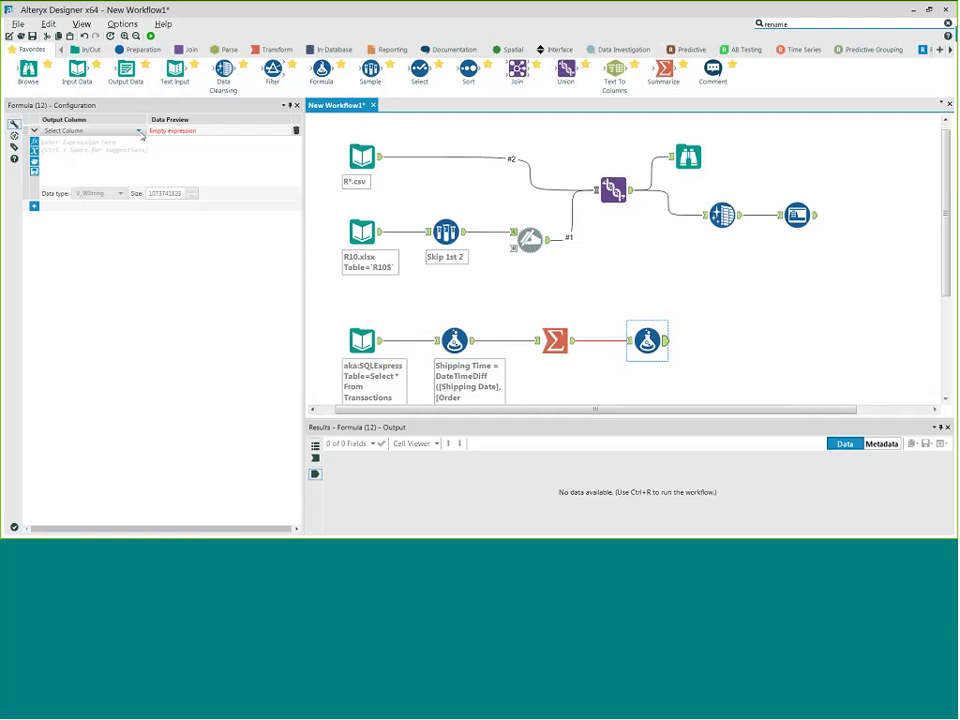
left_click(139, 131)
left_click(92, 143)
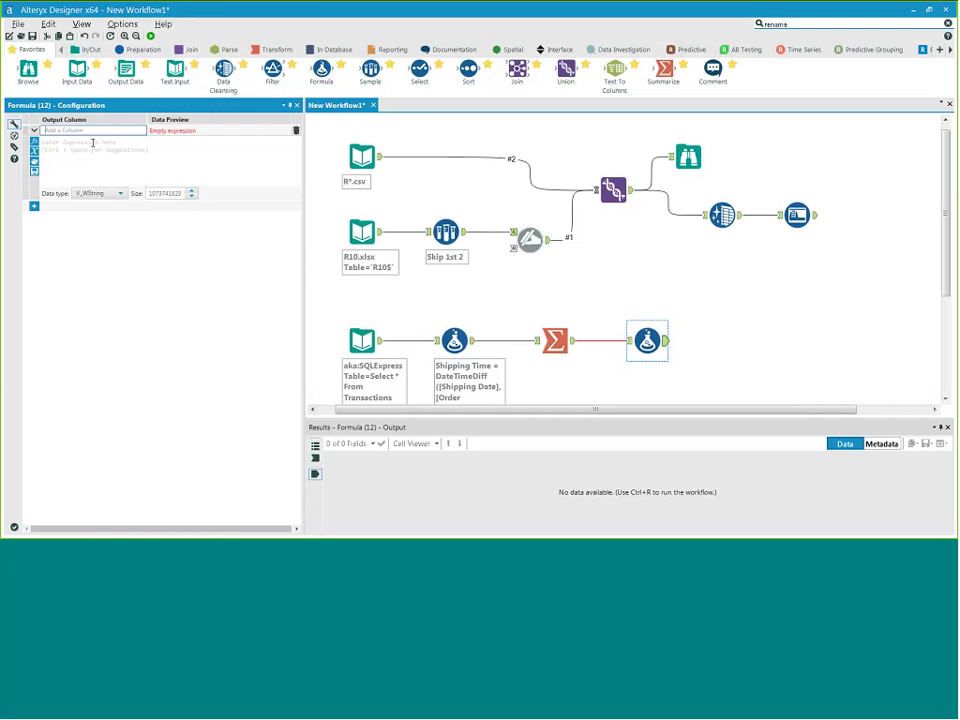
type("Days Since Last Order")
Start the Days Since Last Order expression with the DateTimeDiff function, using DateTimeNow() as its first date
left_click(93, 143)
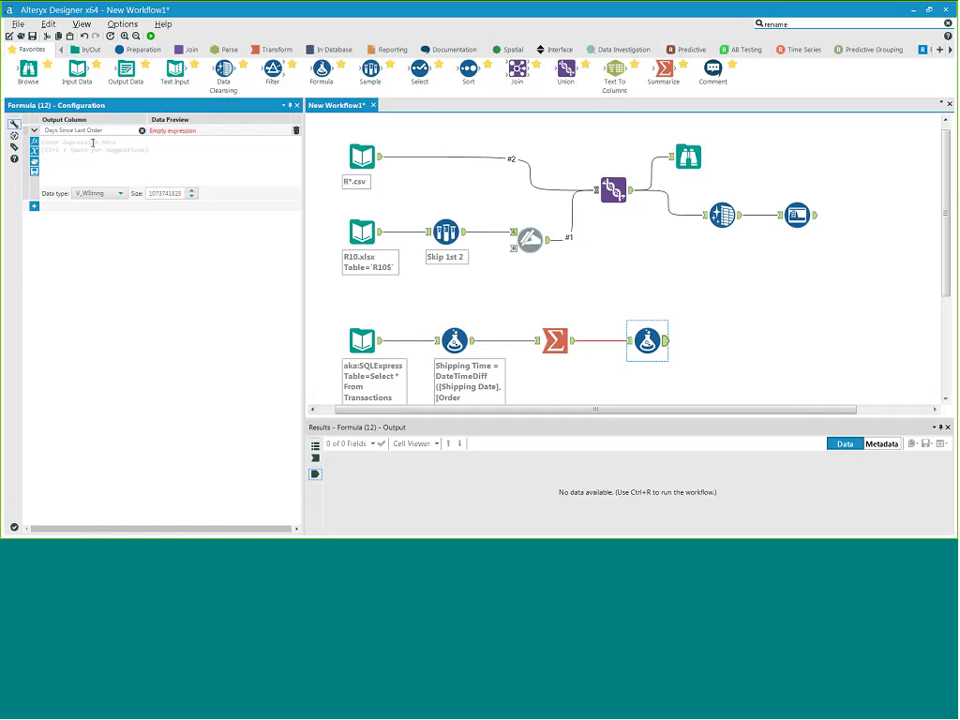
type("date")
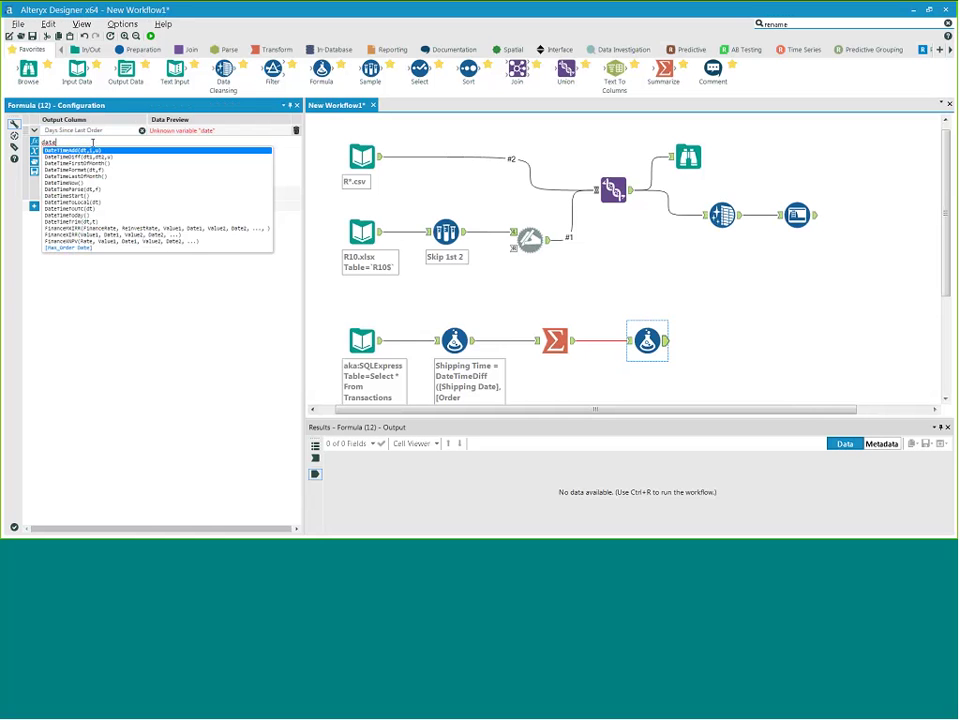
key("Down")
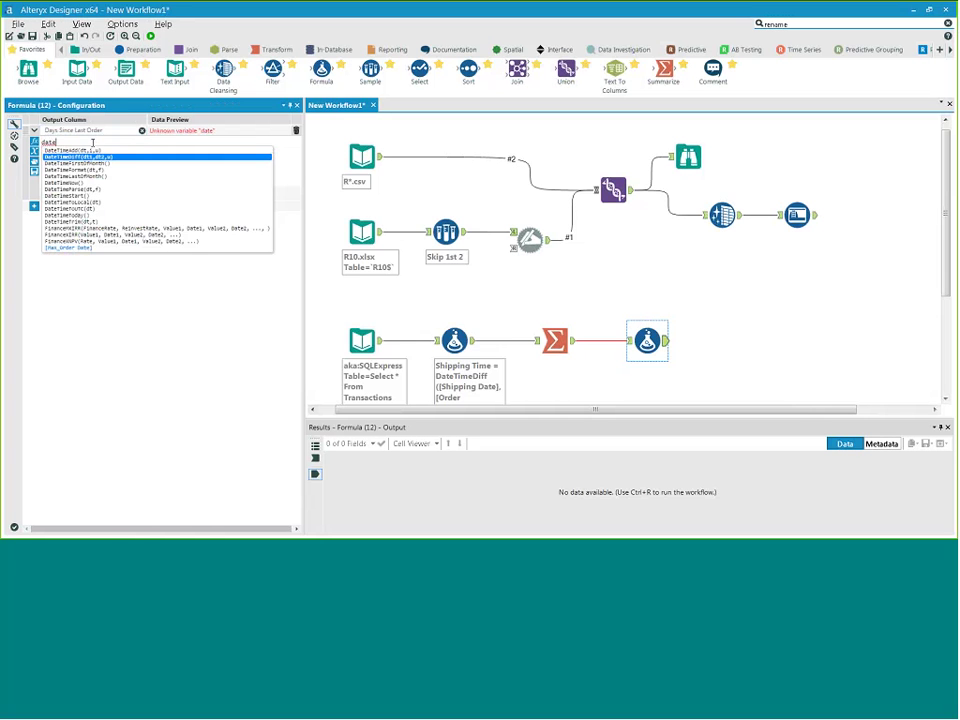
key("Return")
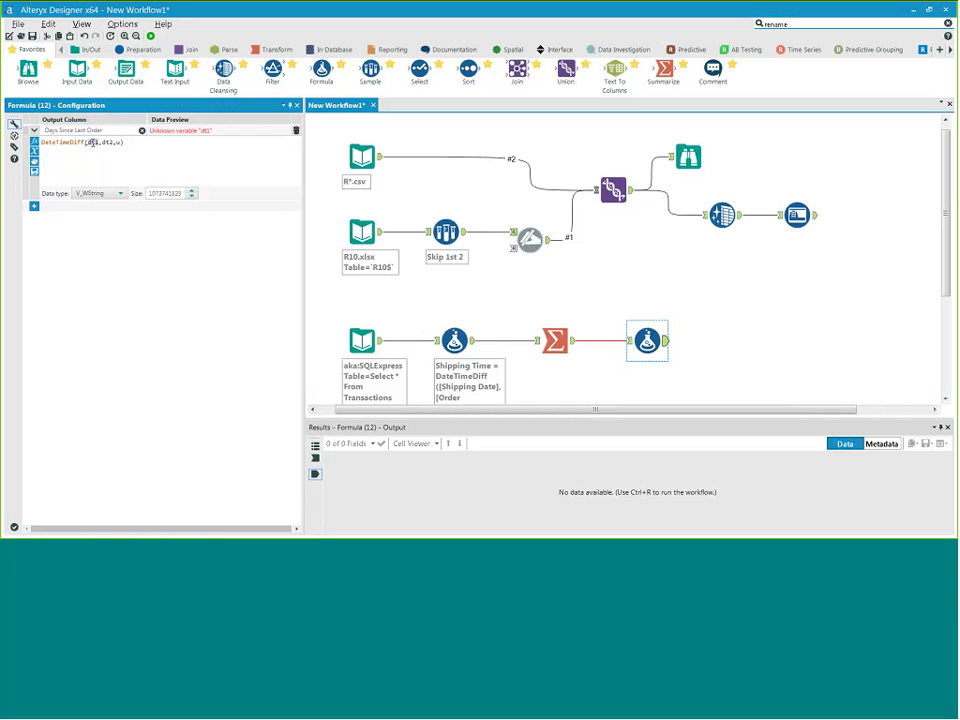
type("d")
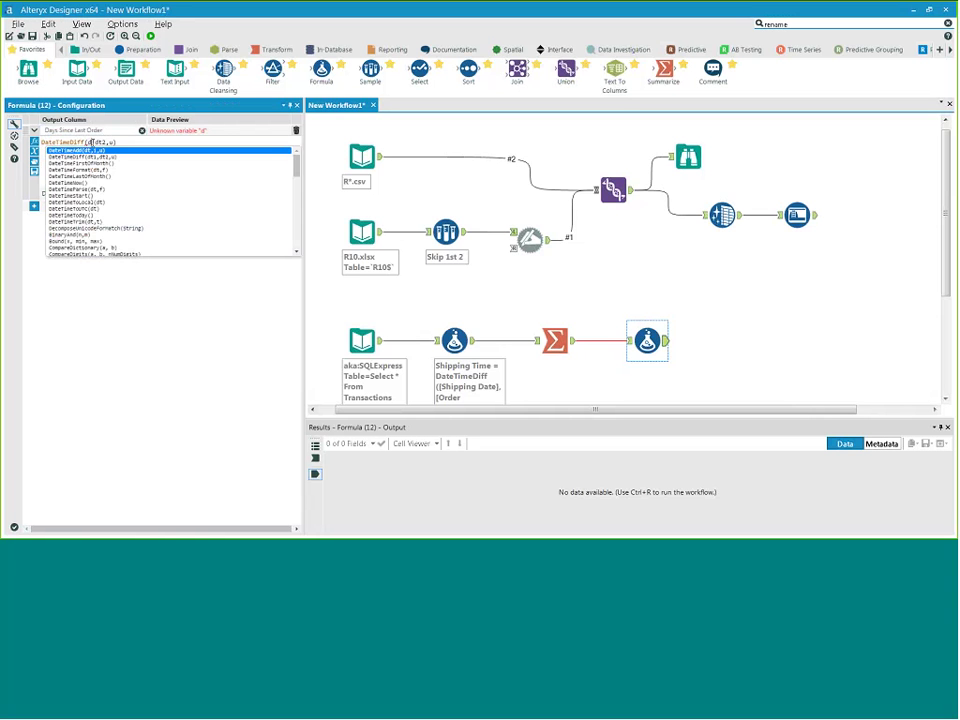
type("atetimen")
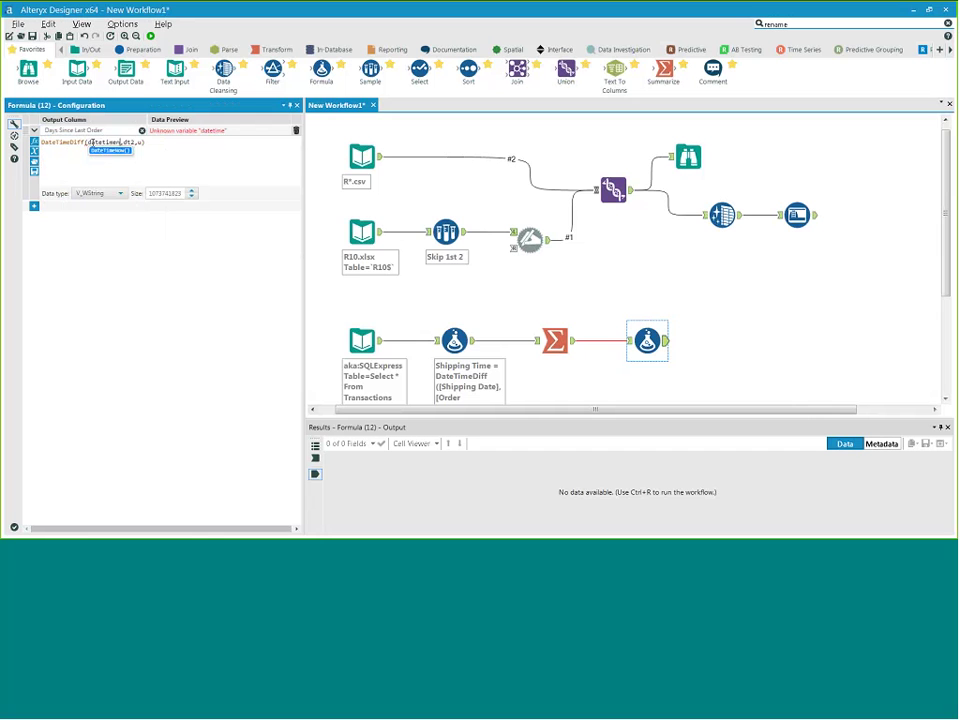
key("Return")
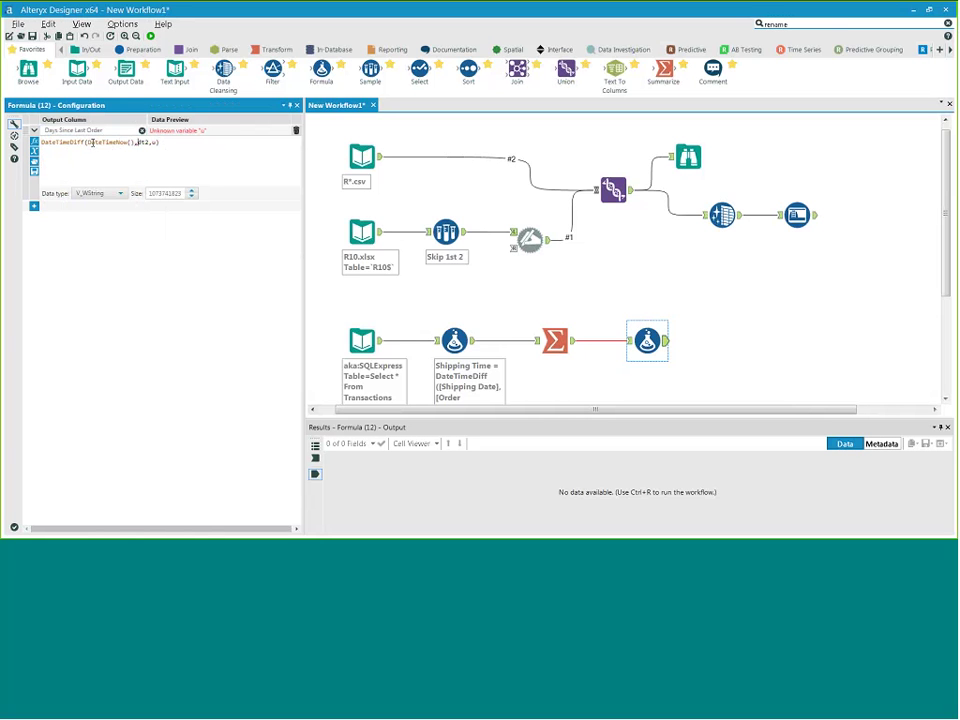
Complete the DateTimeDiff expression with [Max_Order Date] as the second date and "Days" as the unit
key("Delete")
key("Delete")
key("Delete")
type("max")
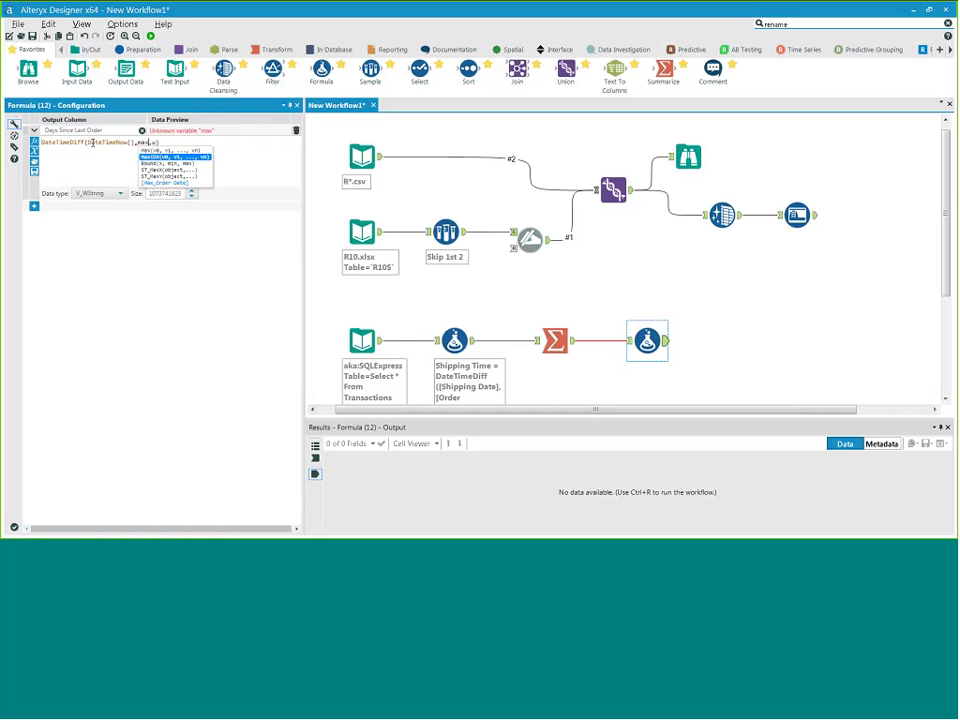
key("Down")
key("Down")
key("Down")
key("Down")
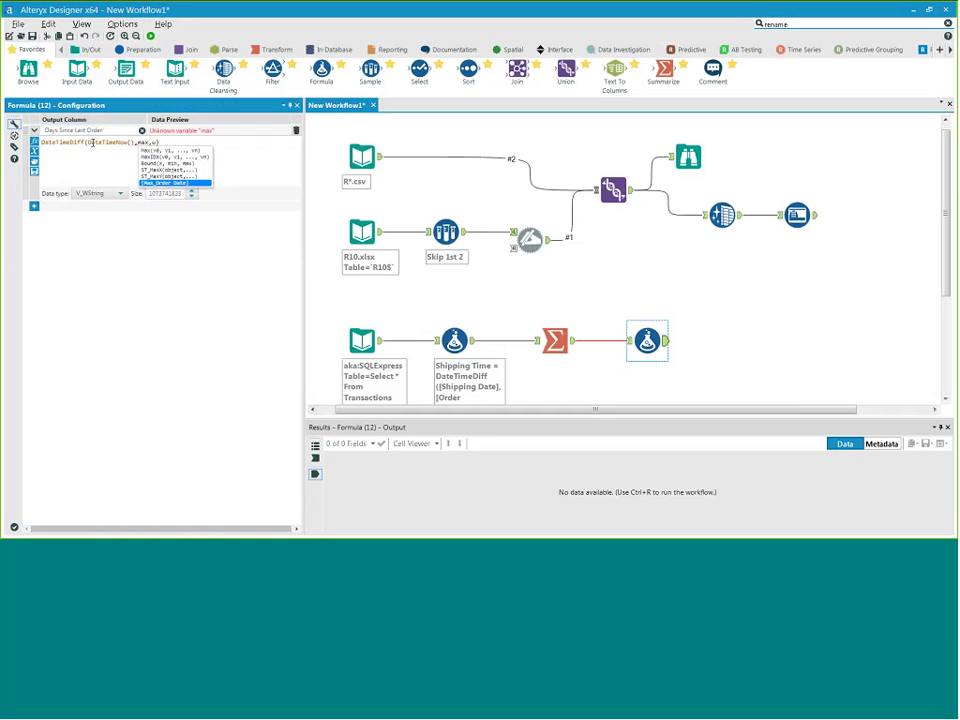
key("Return")
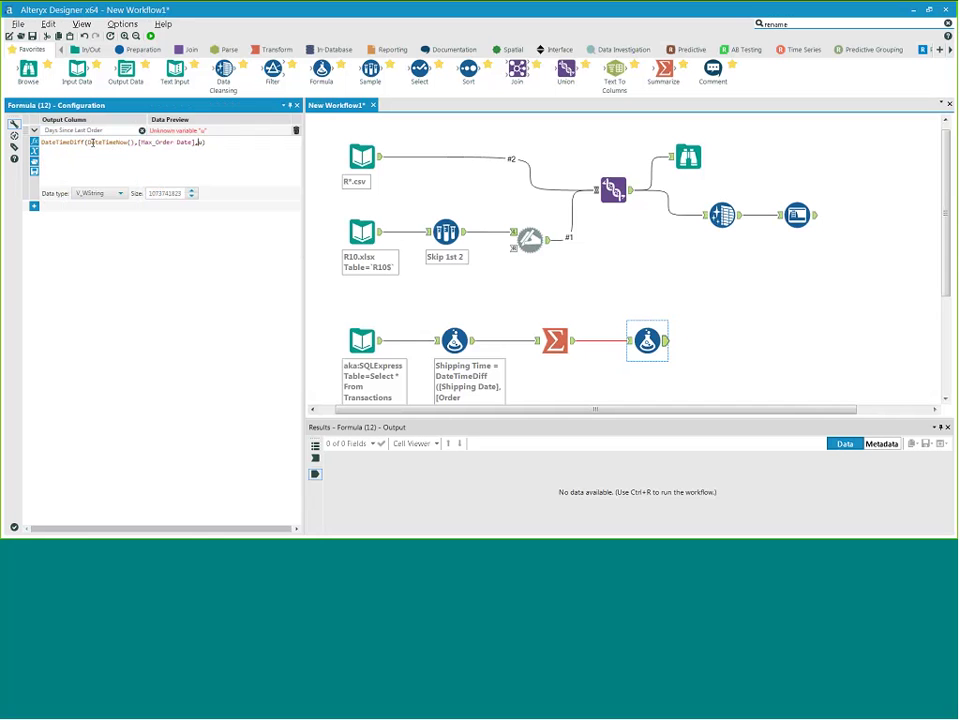
key("Delete")
type("\"")
type("\"")
type("da")
type("y")
type("s")
Run the workflow and examine the Days Since Last Order column in the new Formula tool's enlarged results
left_click(151, 35)
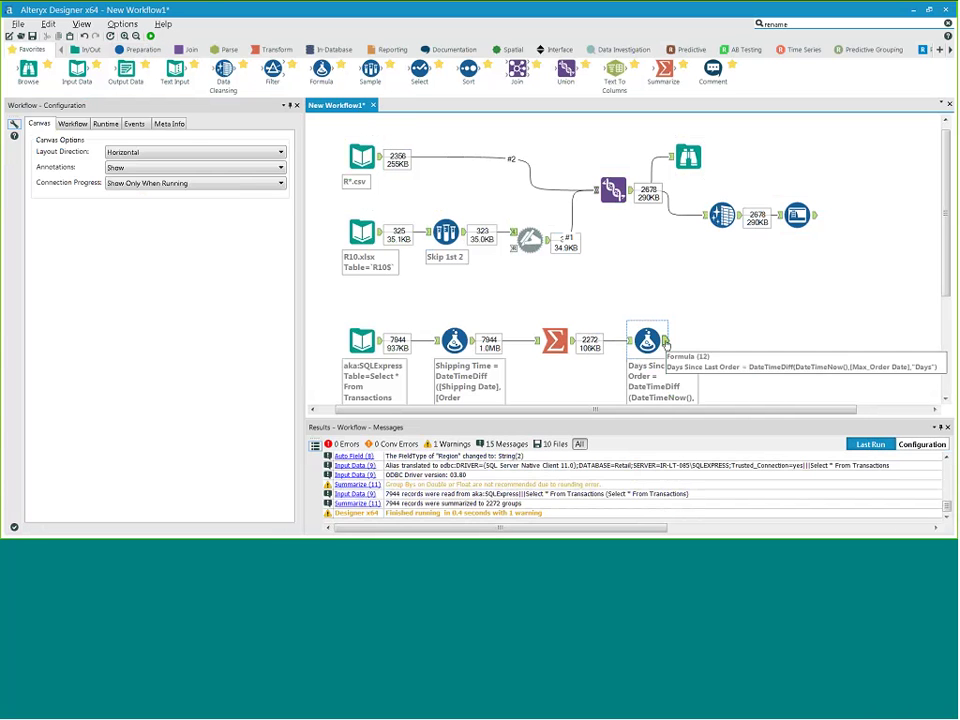
left_click(647, 342)
left_click_drag(624, 420, 624, 403)
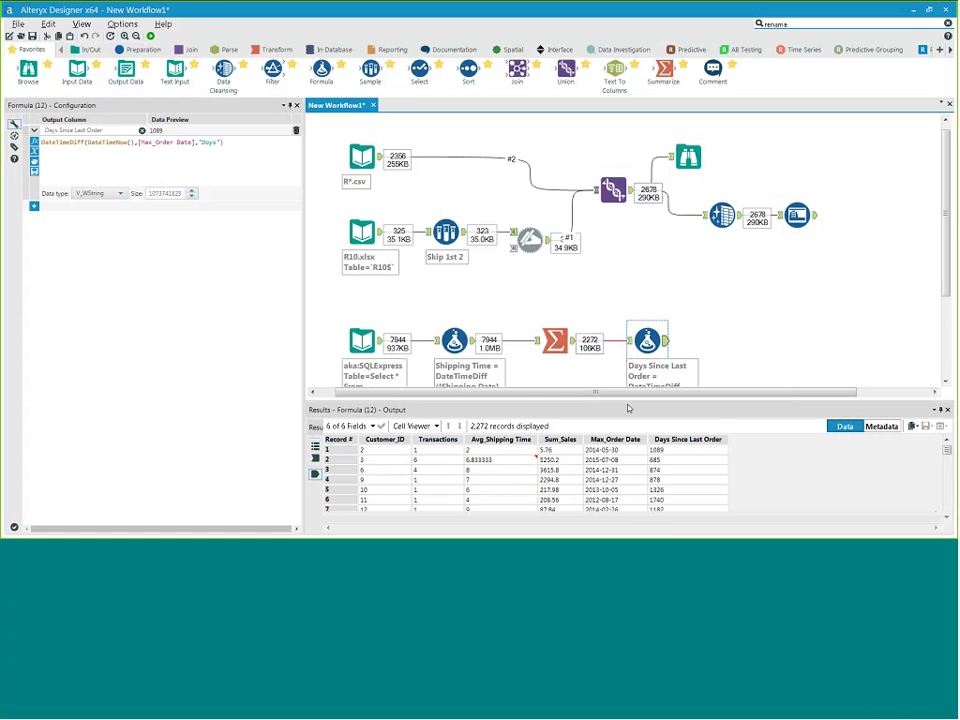
scroll(899, 298, "down", 2)
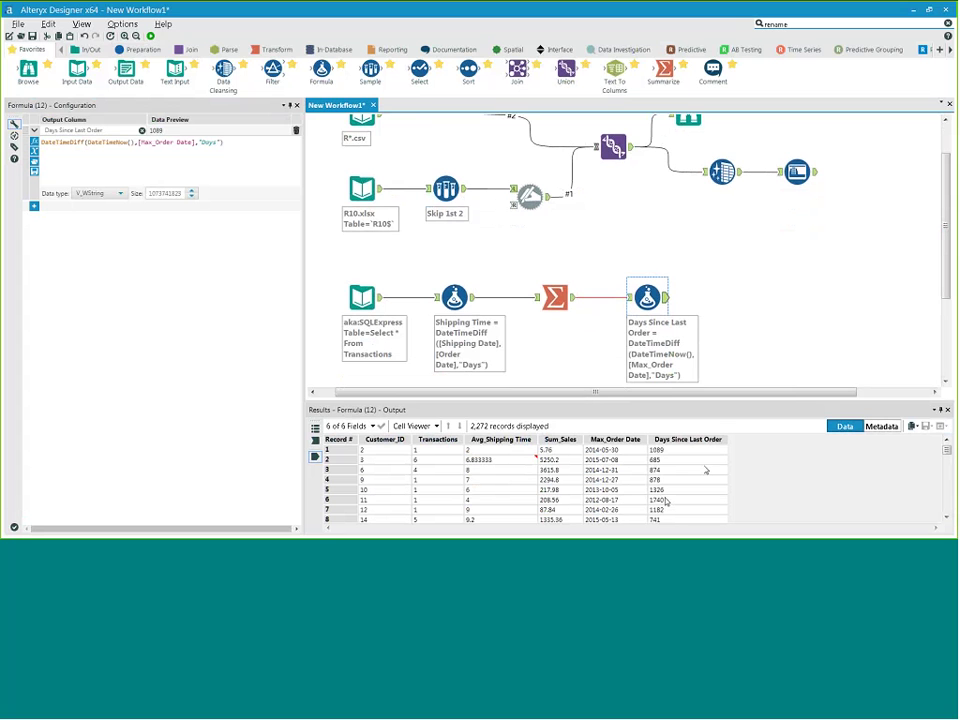
Add a Join tool after the Auto Field tool and connect the Days Since Last Order Formula tool to its right input
left_click_drag(669, 393, 742, 393)
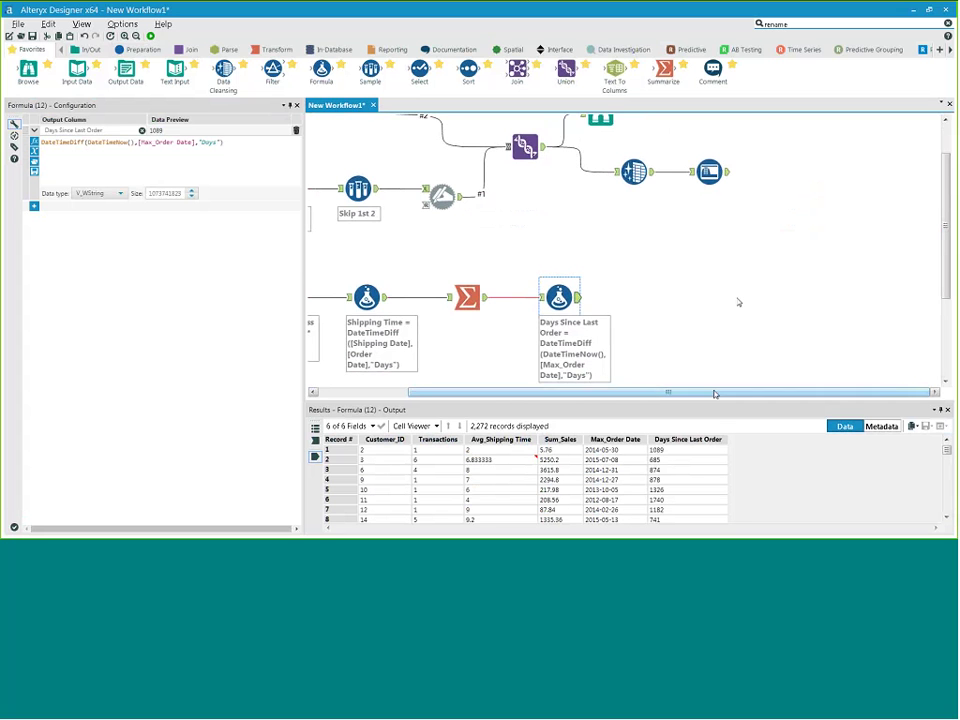
left_click_drag(714, 394, 621, 394)
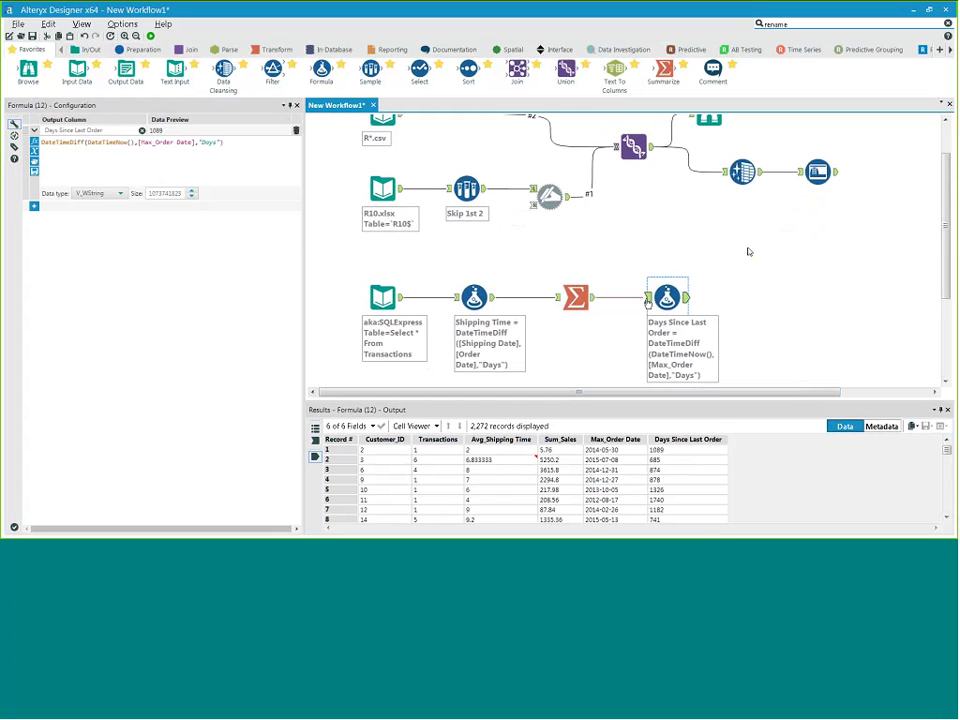
left_click_drag(632, 393, 721, 396)
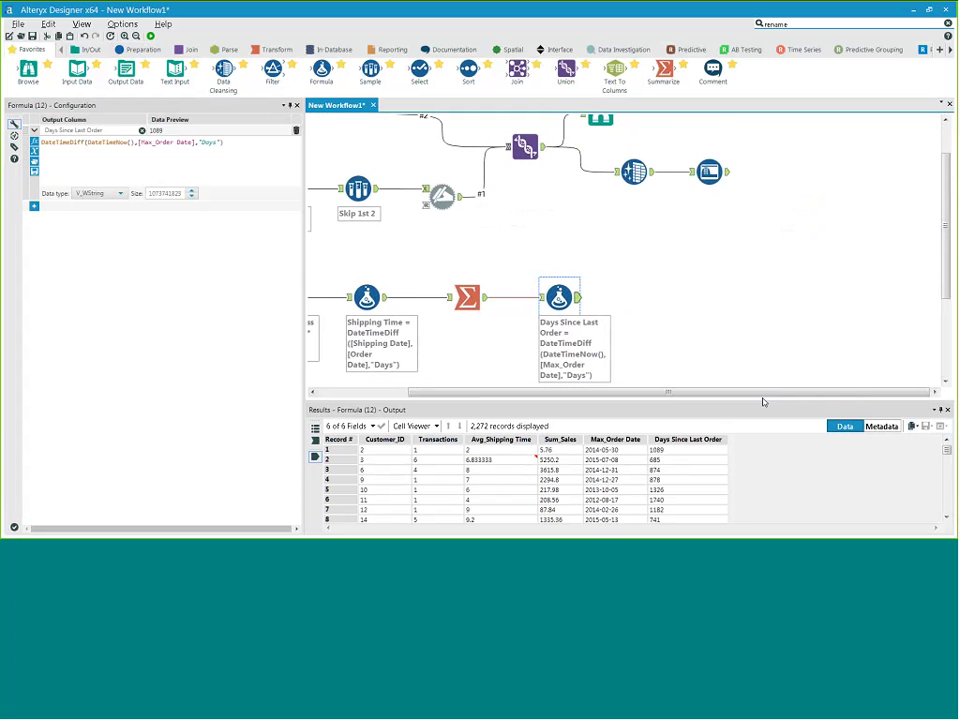
scroll(939, 253, "up", 3)
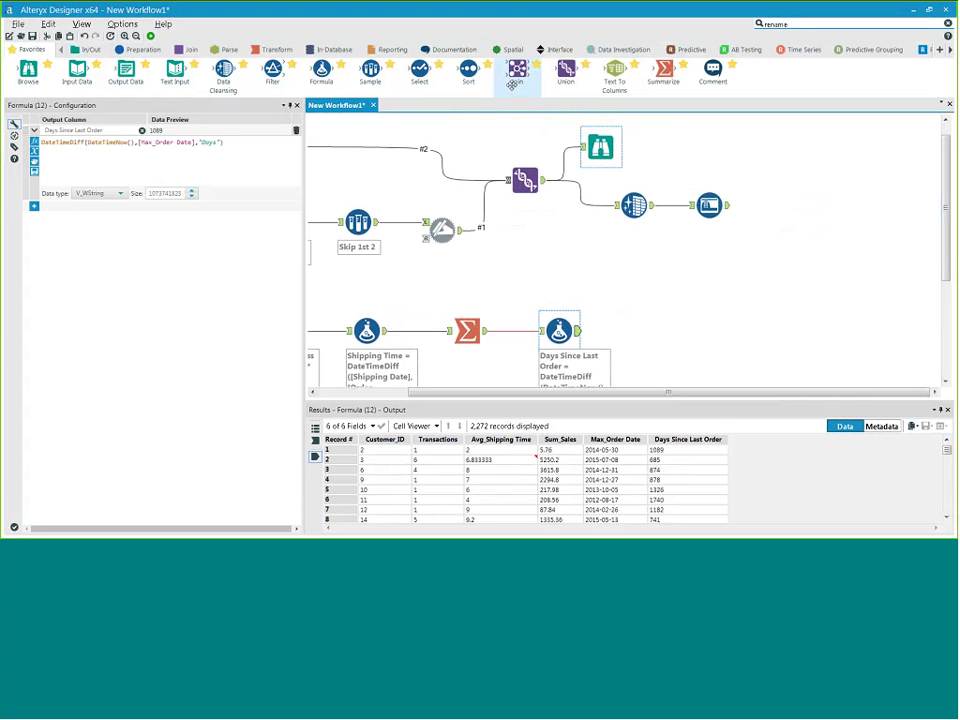
left_click_drag(512, 84, 801, 250)
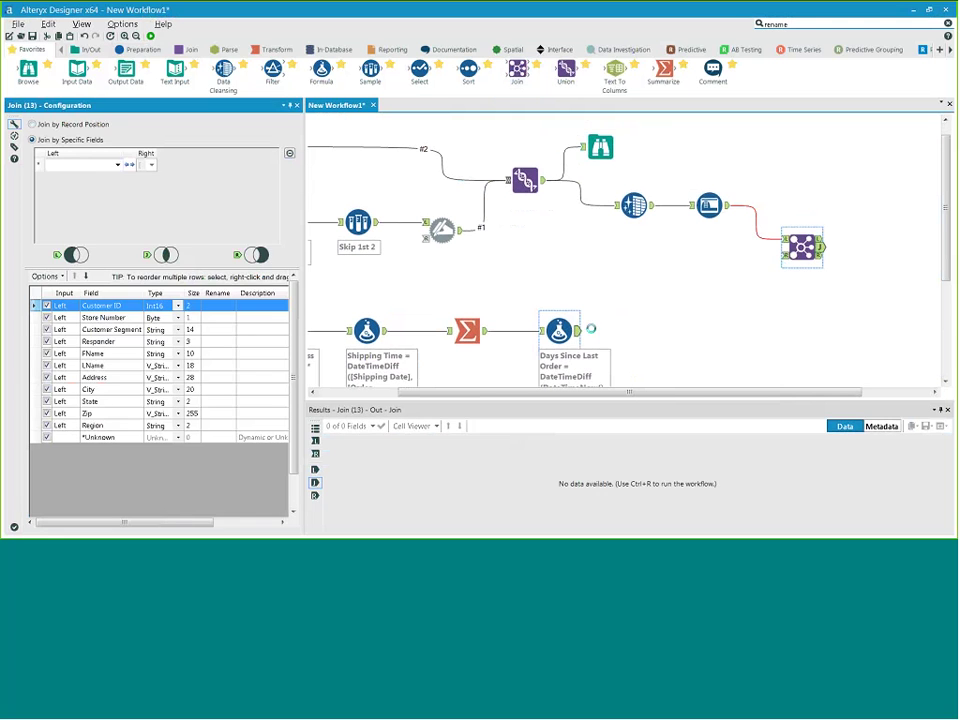
left_click_drag(578, 330, 786, 271)
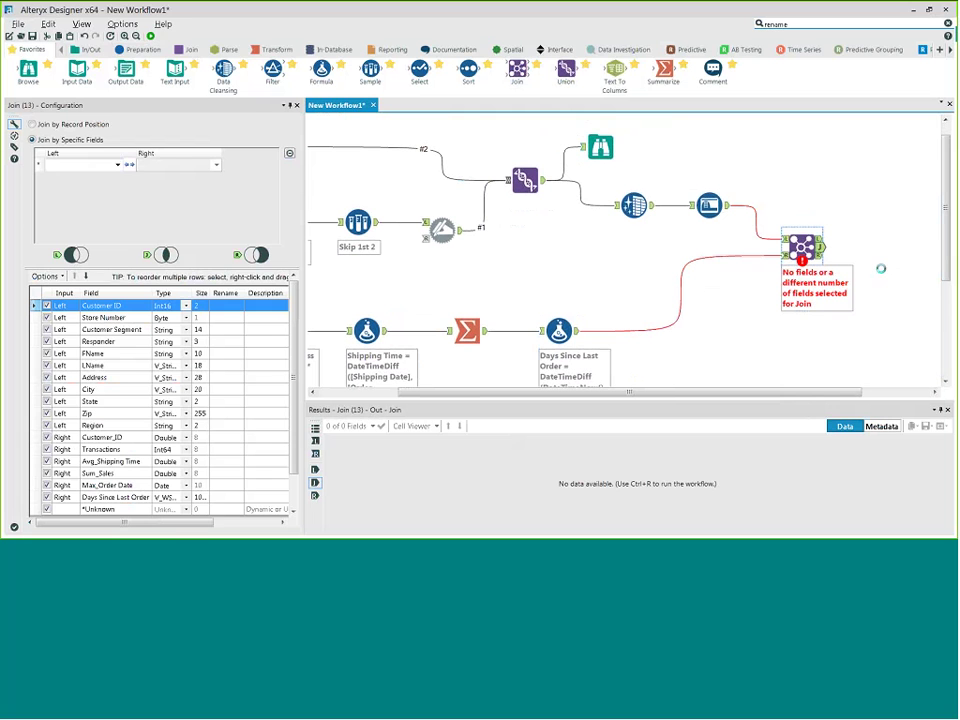
Join by specific fields, matching the left Customer ID with the right Customer_ID
left_click(88, 164)
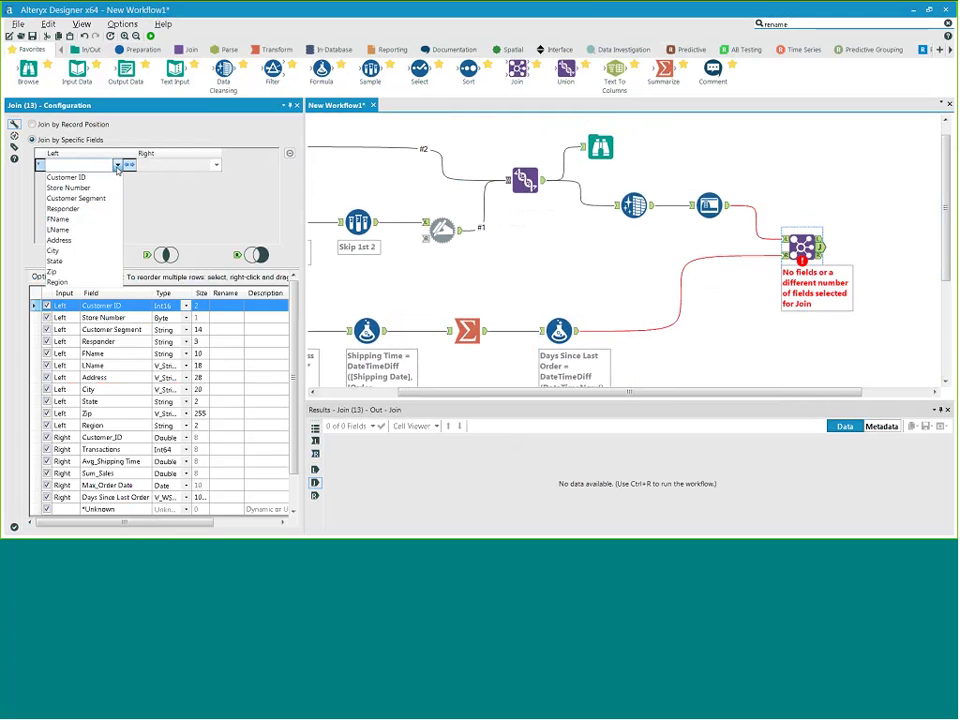
left_click(103, 182)
left_click(175, 164)
left_click(184, 182)
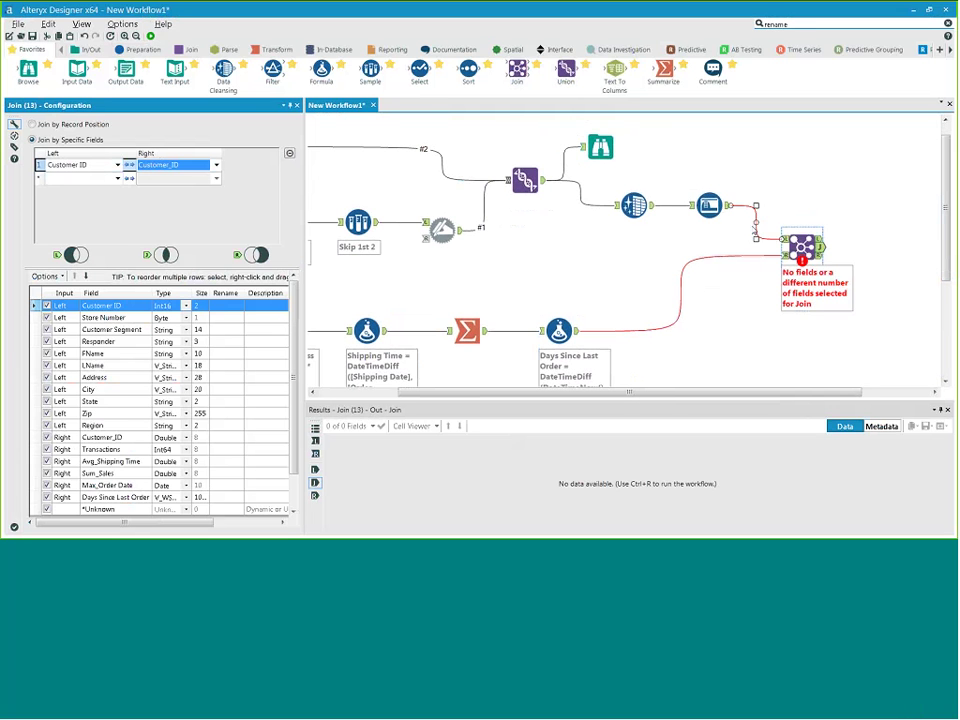
left_click(770, 257)
left_click(646, 347)
Exclude the right input's duplicate Customer_ID field from the Join output
left_click(70, 314, "shift")
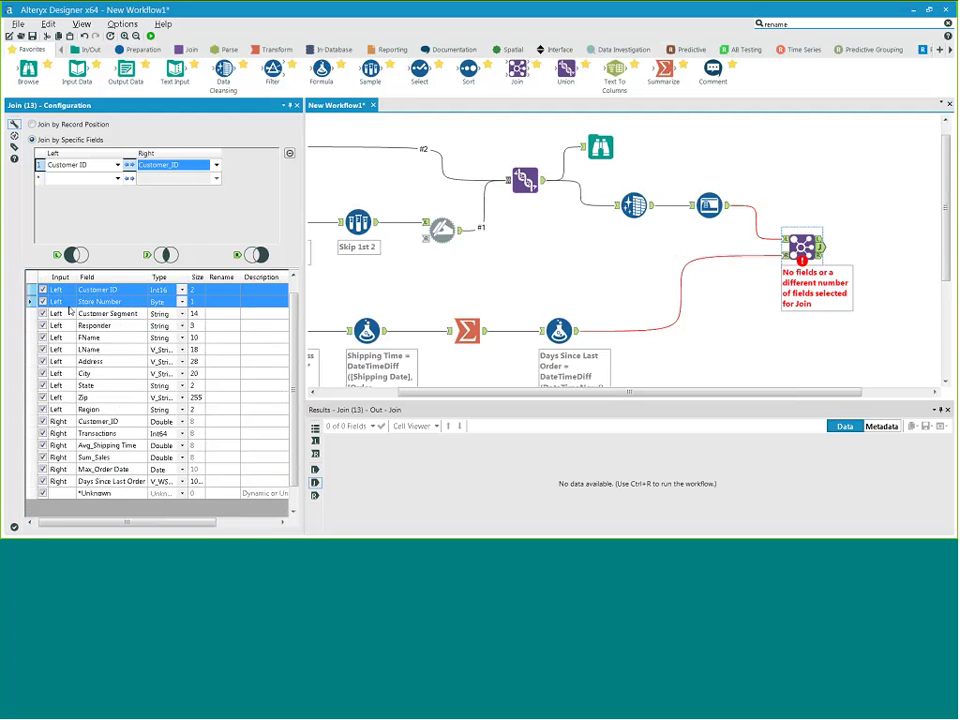
left_click_drag(70, 313, 88, 410)
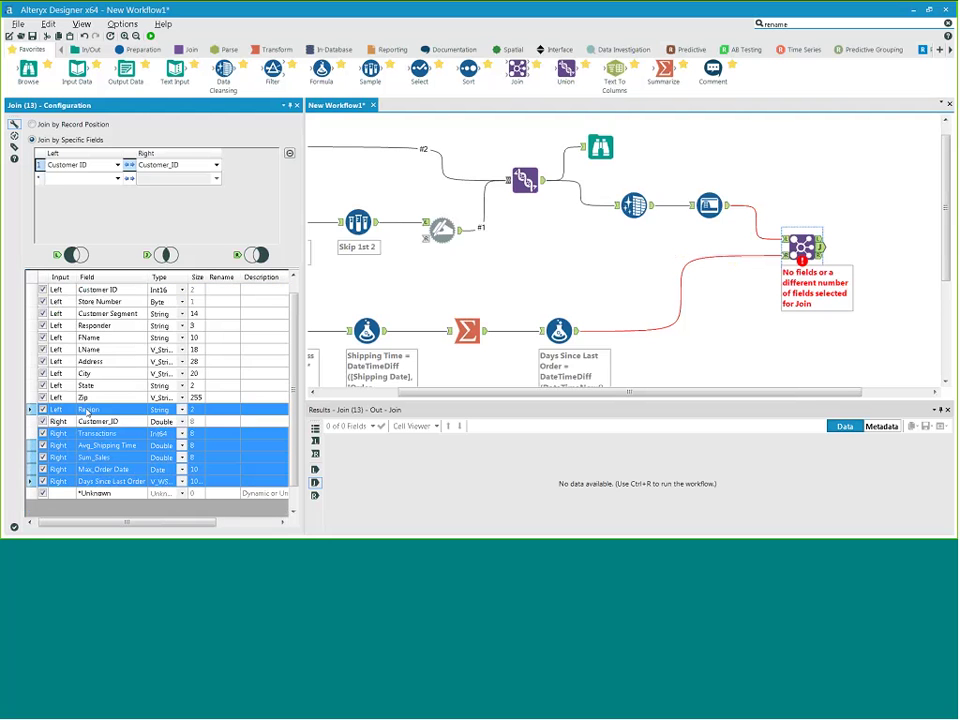
left_click(88, 410)
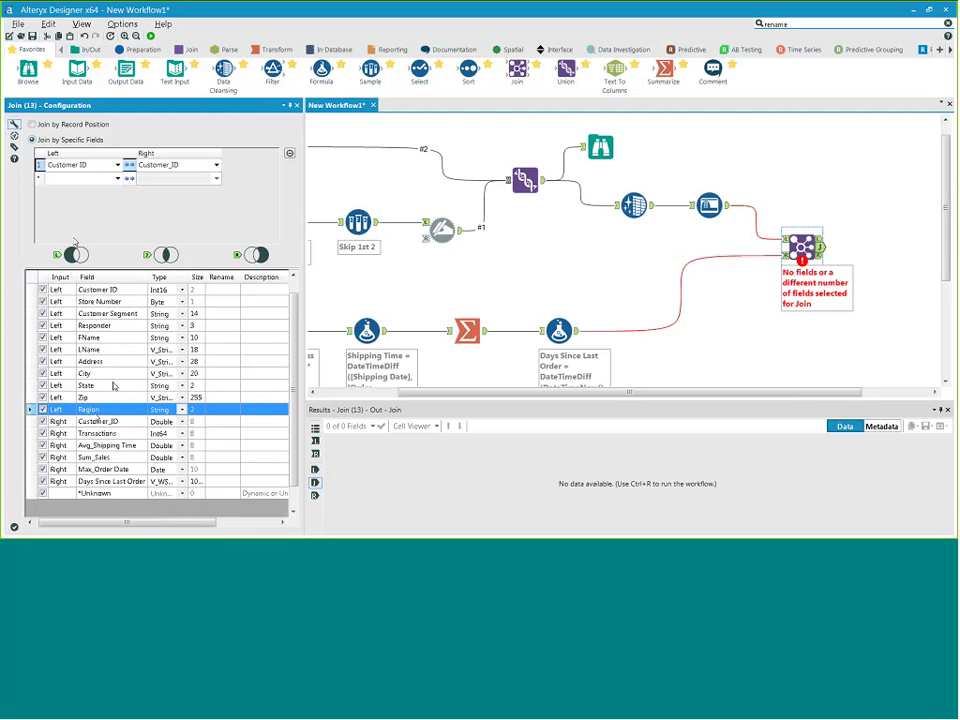
key("Down")
key("space")
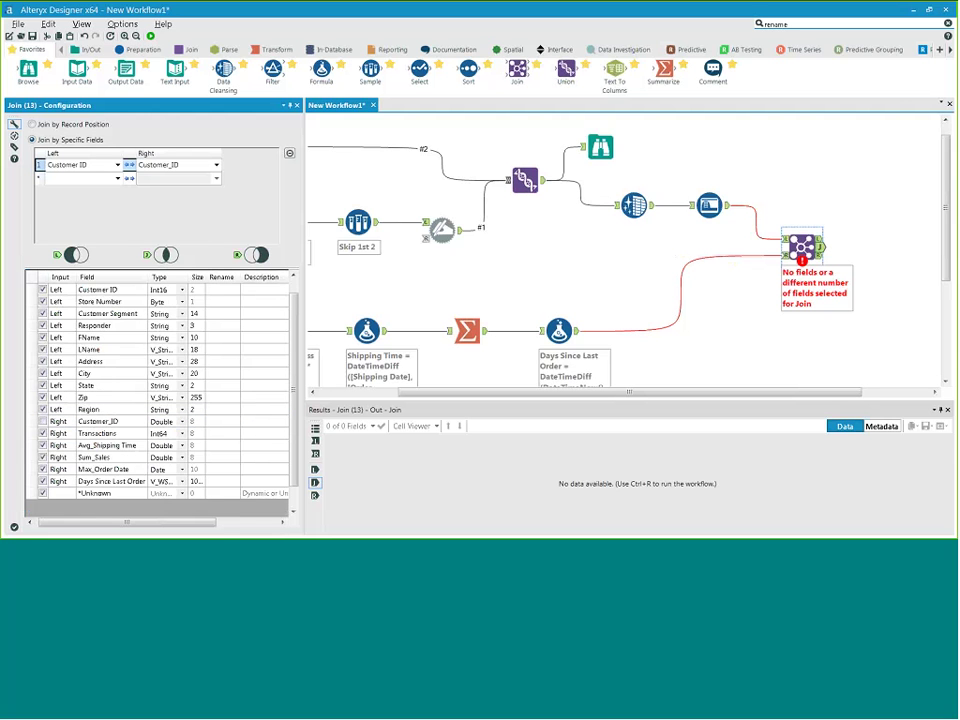
Rename the Max_Order Date field to "Last Order" in the Join tool's field list
left_click(228, 361)
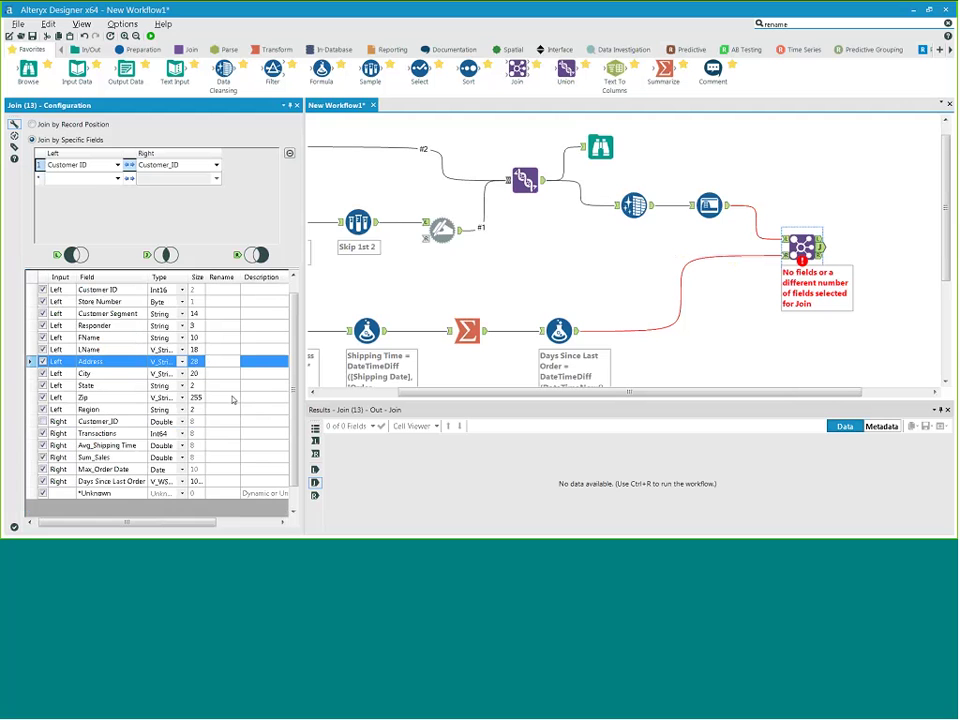
left_click(221, 469)
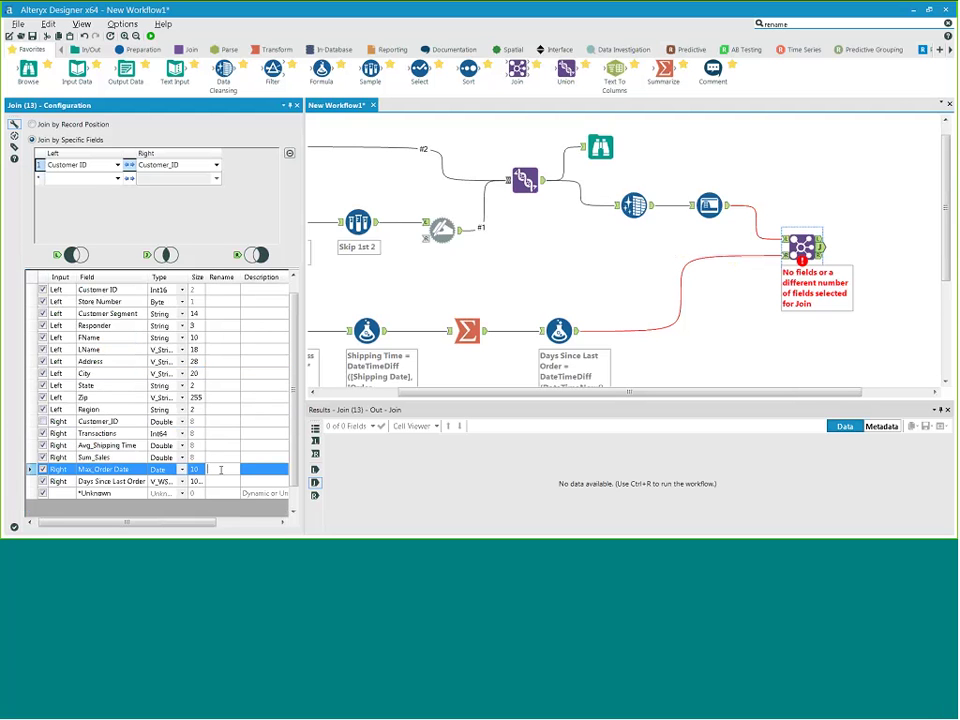
type("Last Order")
left_click(222, 397)
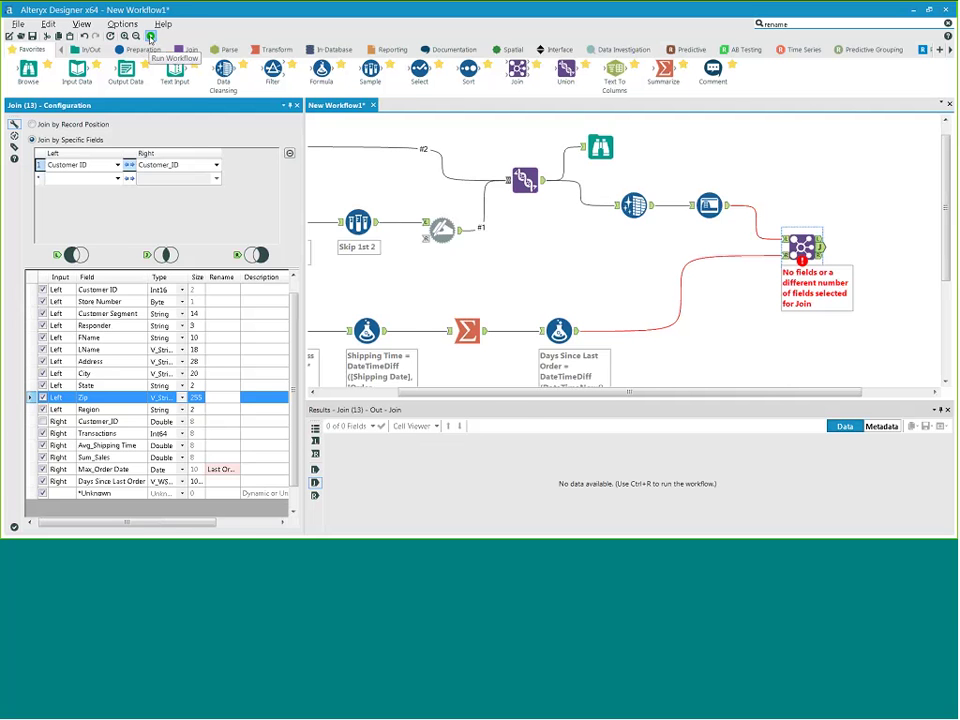
Run the workflow and review the Join tool's joined and unjoined record messages
left_click(151, 35)
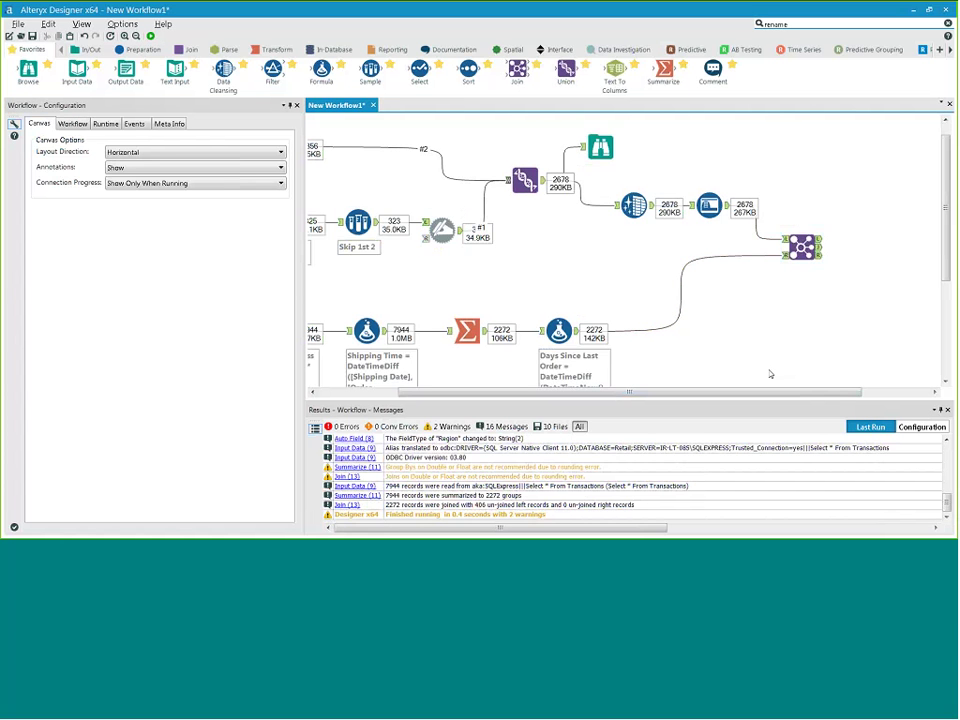
left_click(801, 247)
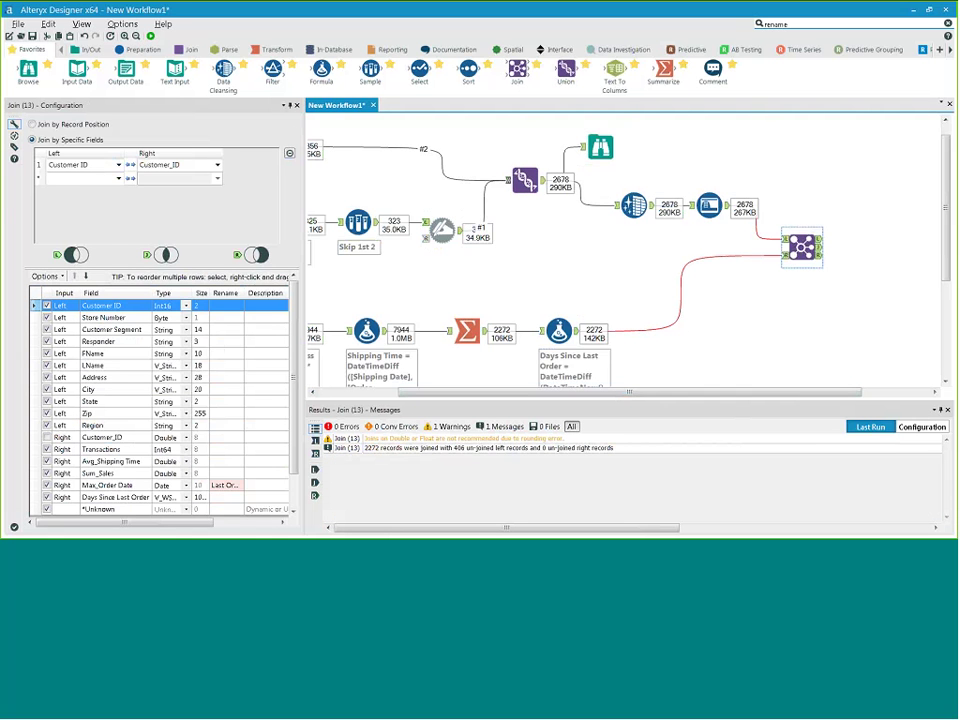
left_click_drag(747, 396, 800, 393)
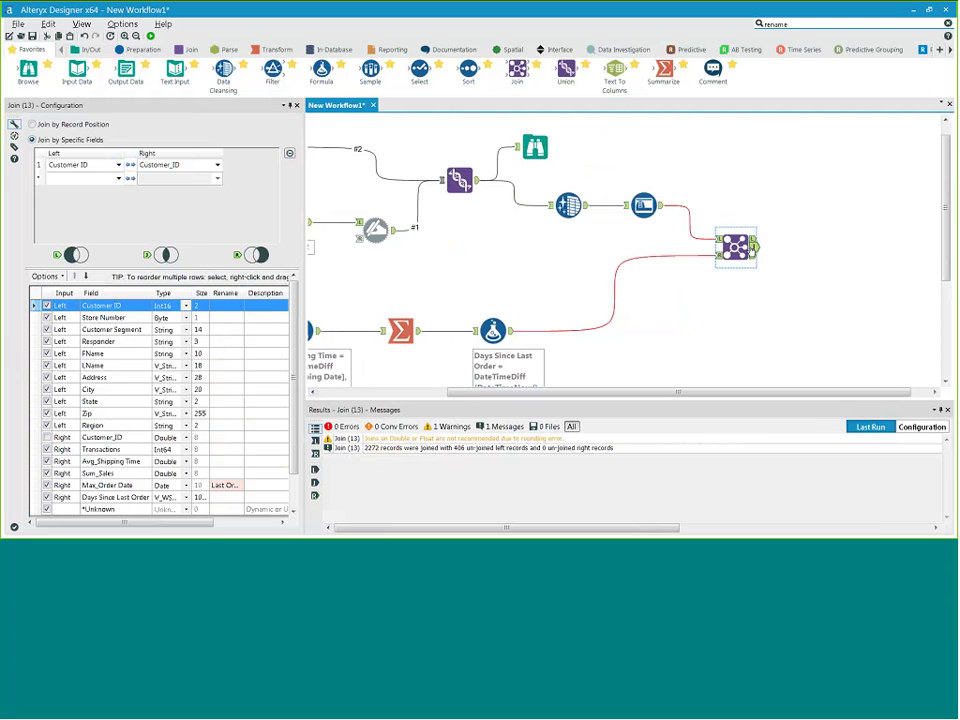
Review the Join tool's joined output through its summary fields, plus the unjoined right and unjoined left records
left_click(754, 247)
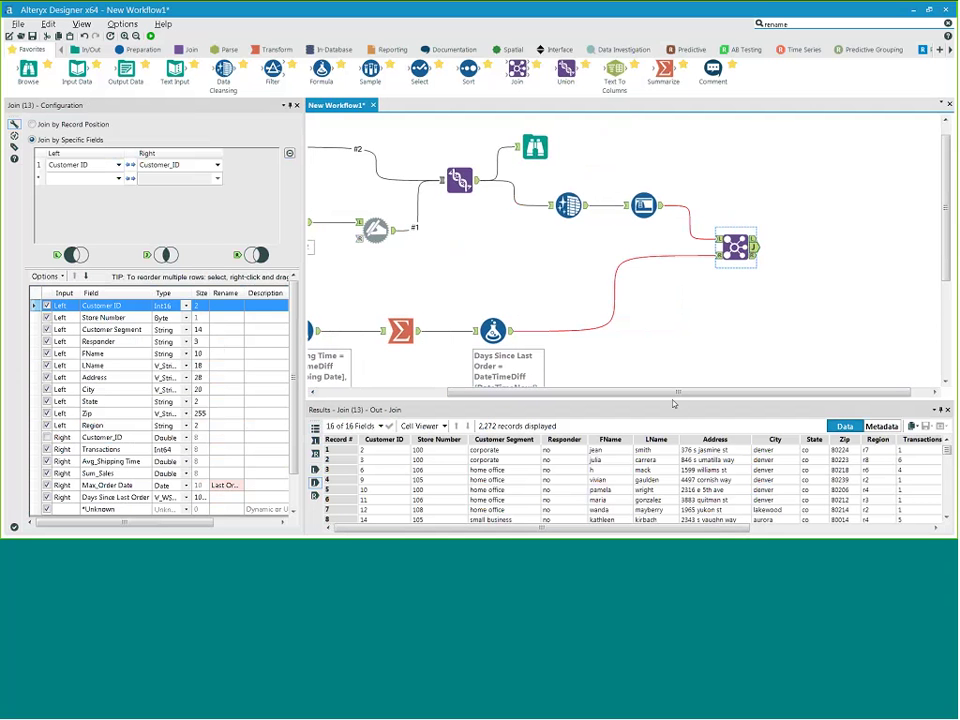
scroll(946, 276, "down", 2)
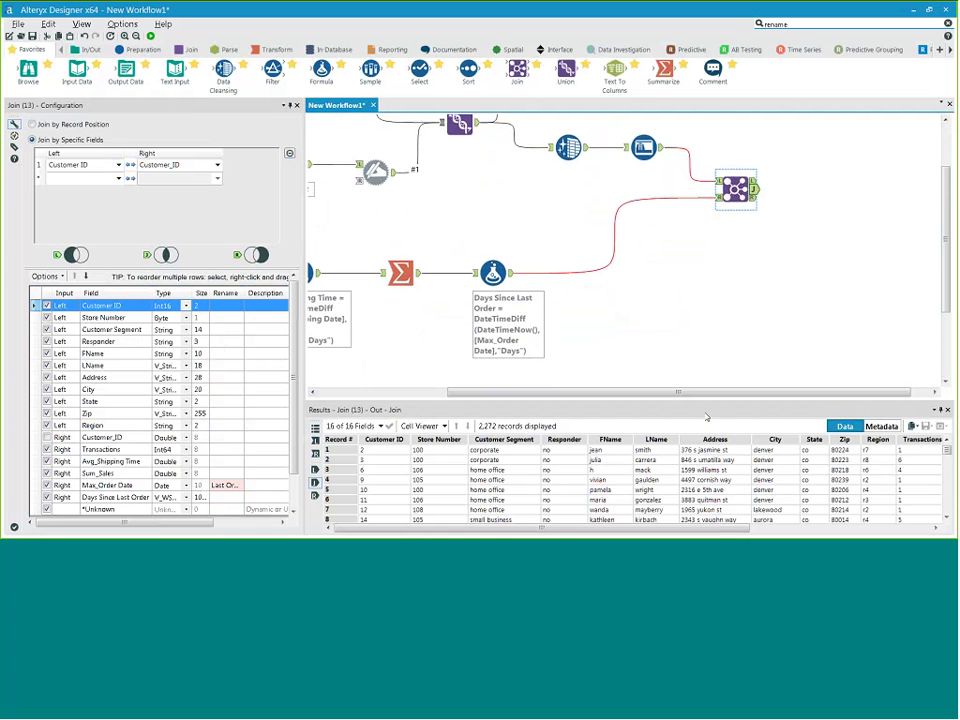
left_click_drag(695, 531, 840, 528)
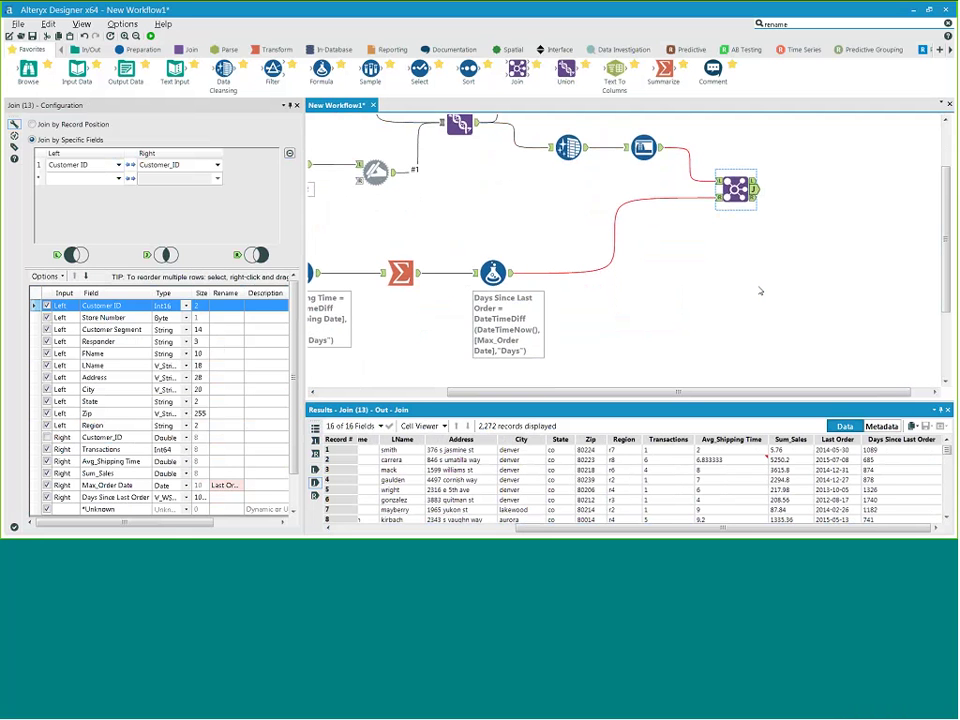
left_click(754, 198)
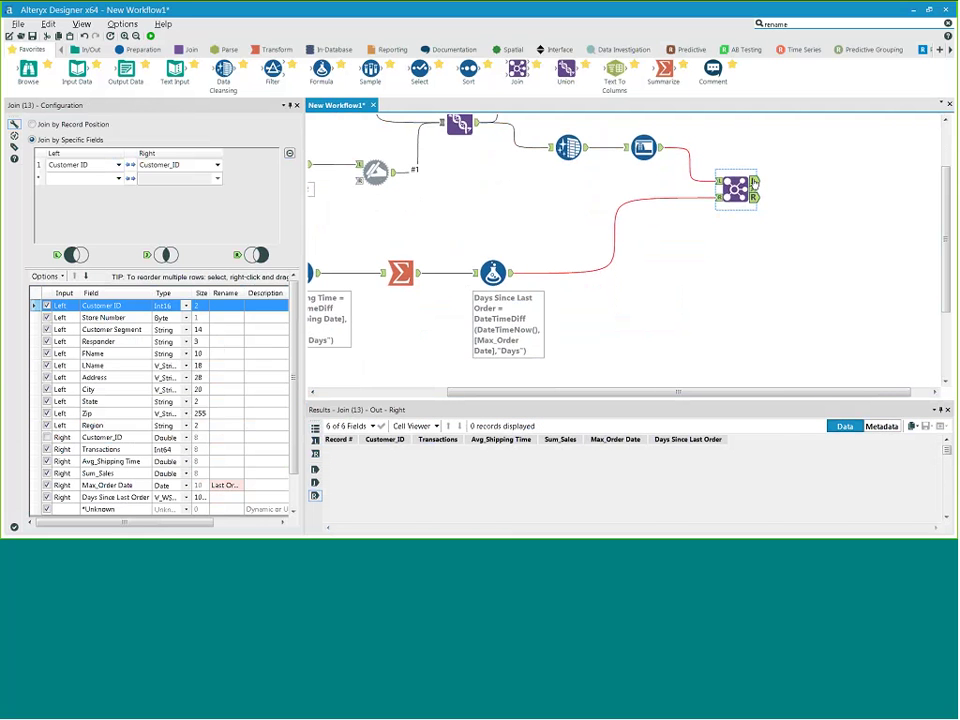
left_click(754, 182)
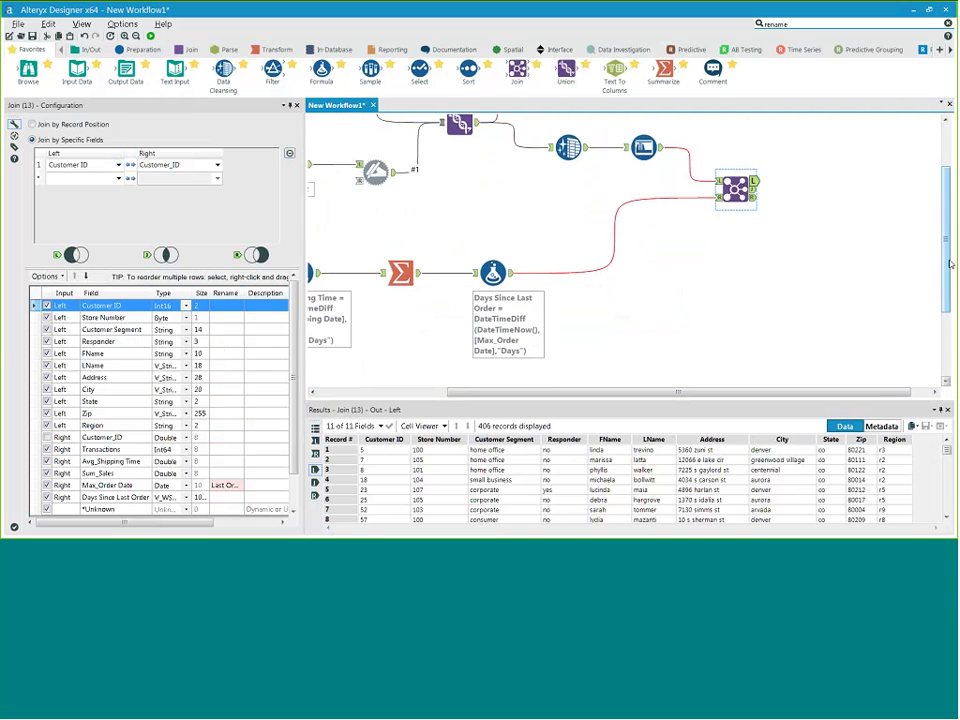
Search the tools for "test" and connect a Test tool to the Join tool's unjoined left output
scroll(946, 262, "up", 1)
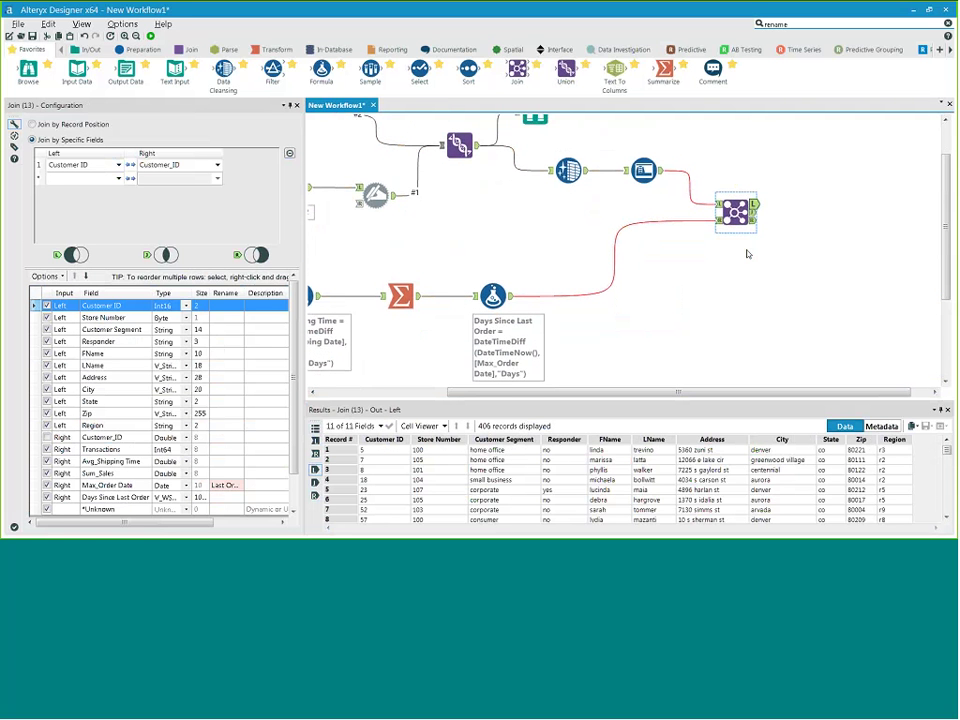
left_click_drag(705, 392, 741, 356)
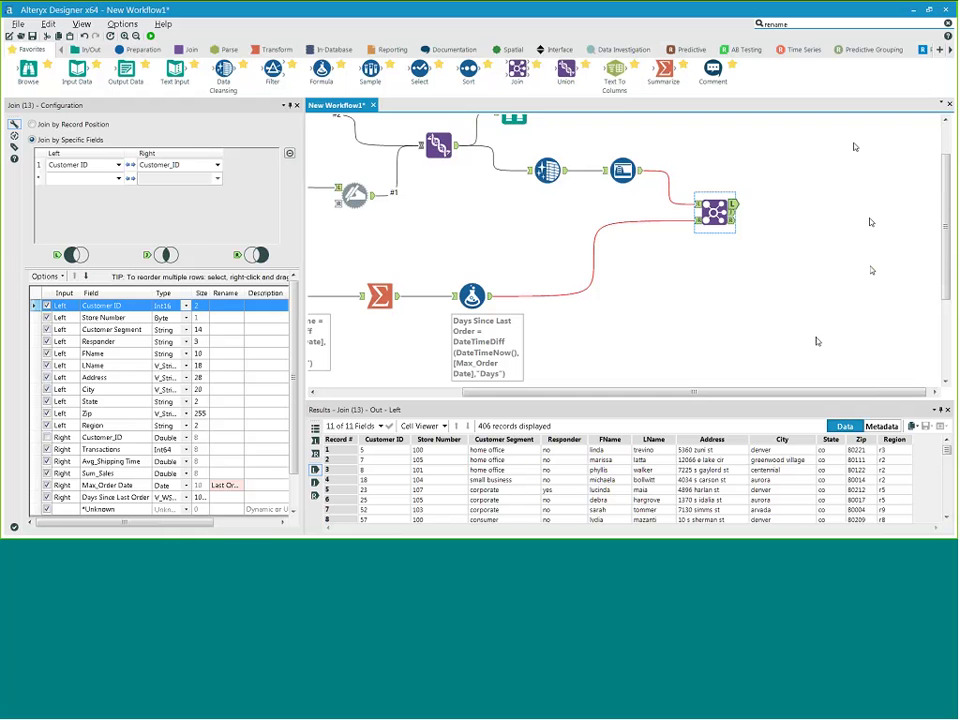
left_click_drag(836, 390, 841, 390)
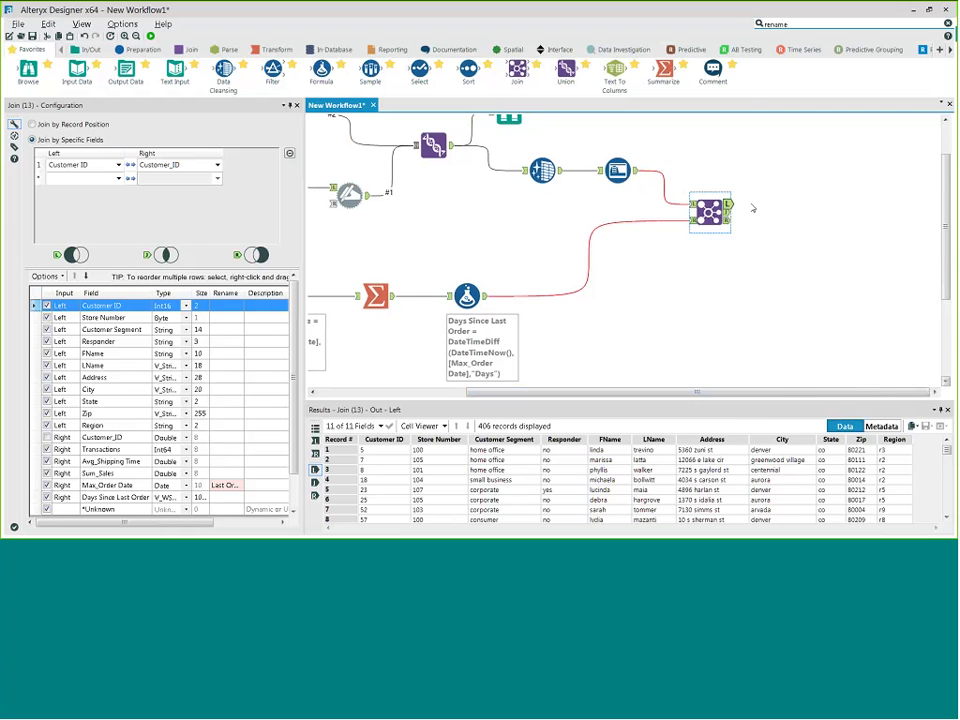
left_click(805, 23)
type("te")
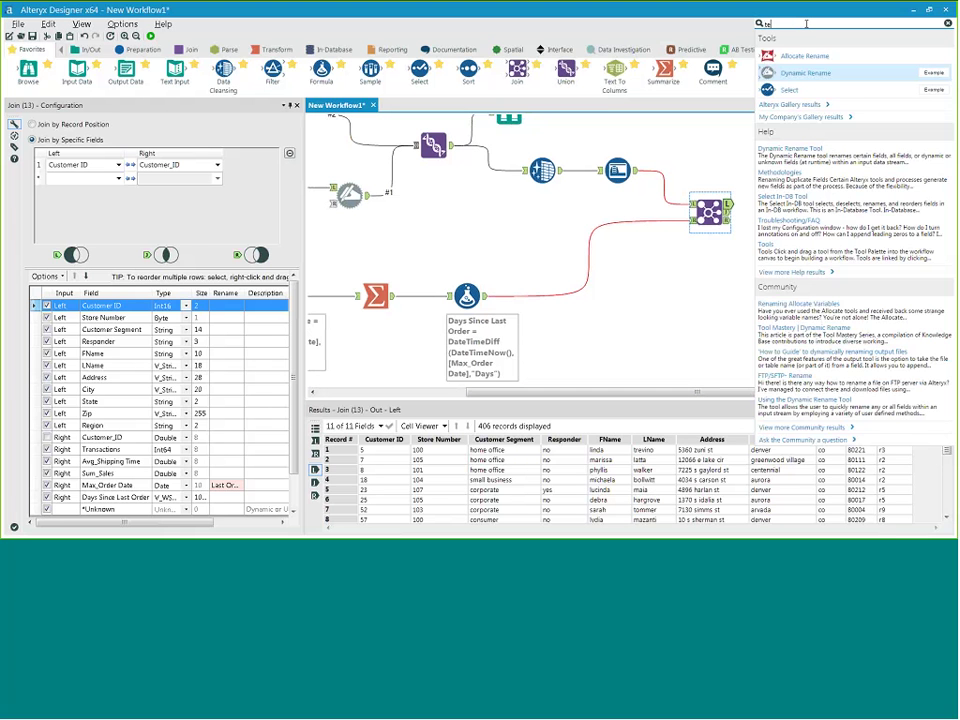
type("st")
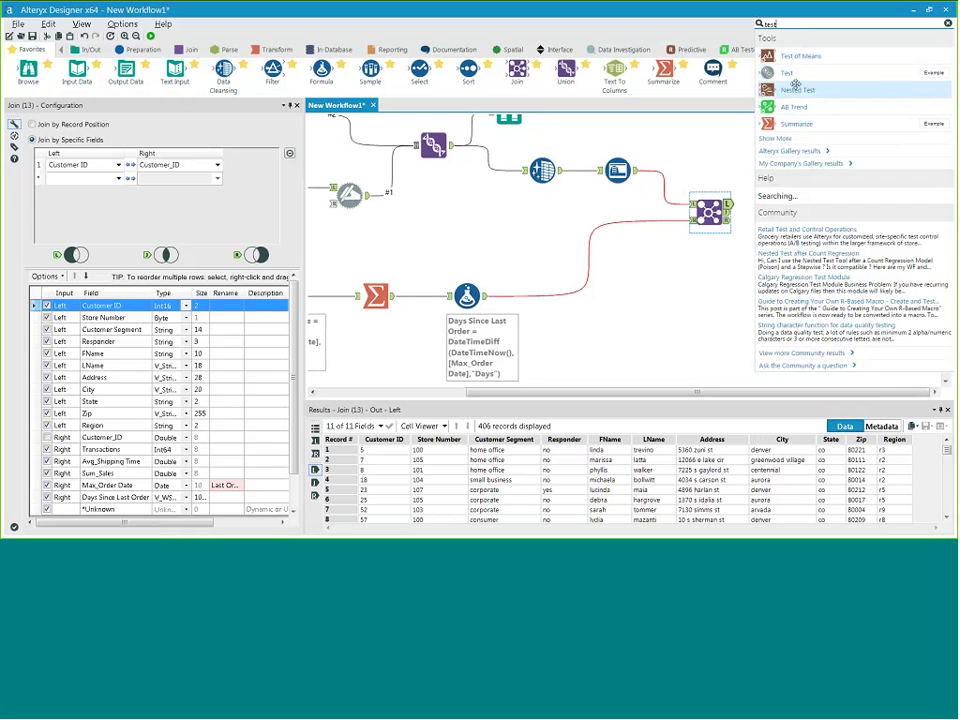
left_click_drag(795, 86, 800, 207)
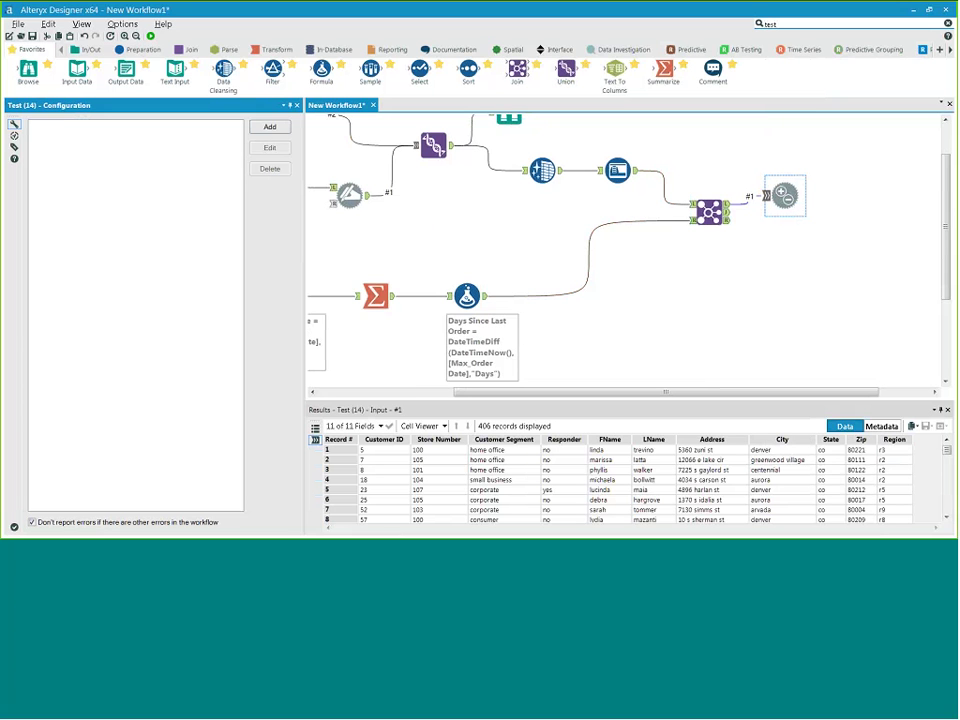
Add a test named NoTrans on connection #1, using Record Count Matches Specific Value with the test value >0
left_click(269, 127)
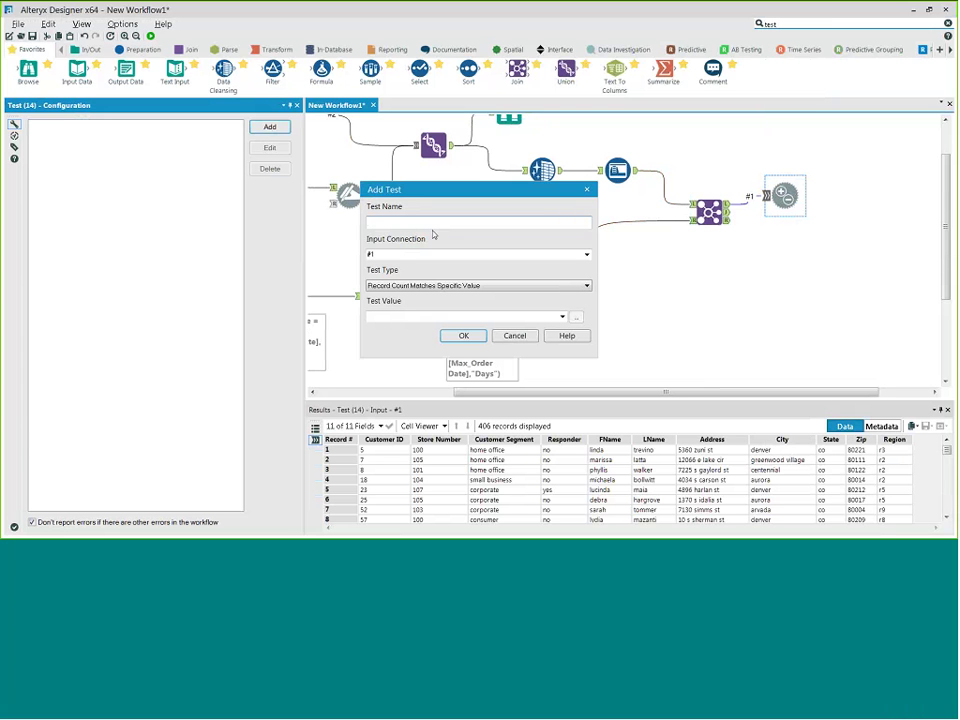
type("NoTrans")
left_click(407, 317)
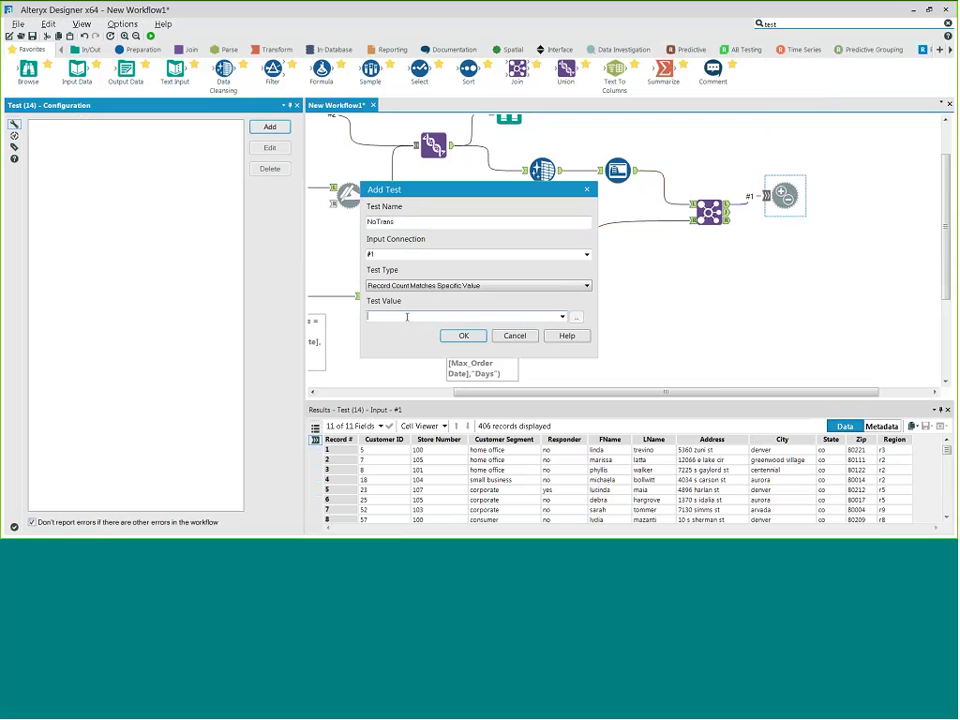
type(">0")
key("Return")
Run the workflow and review the NoTrans test's messages on the Test tool
left_click(151, 36)
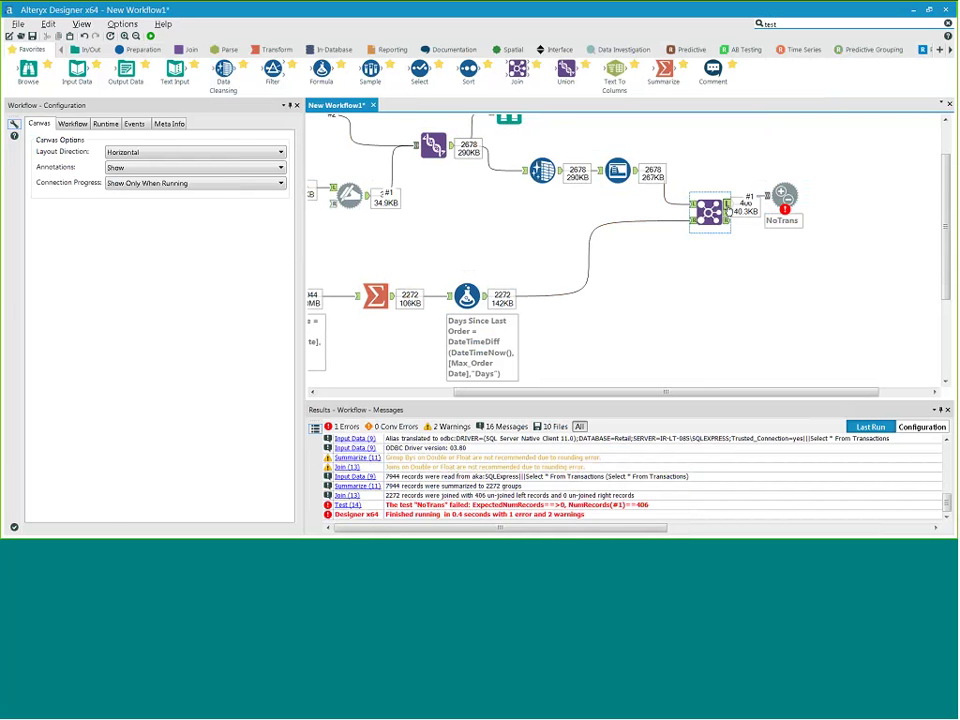
left_click(784, 196)
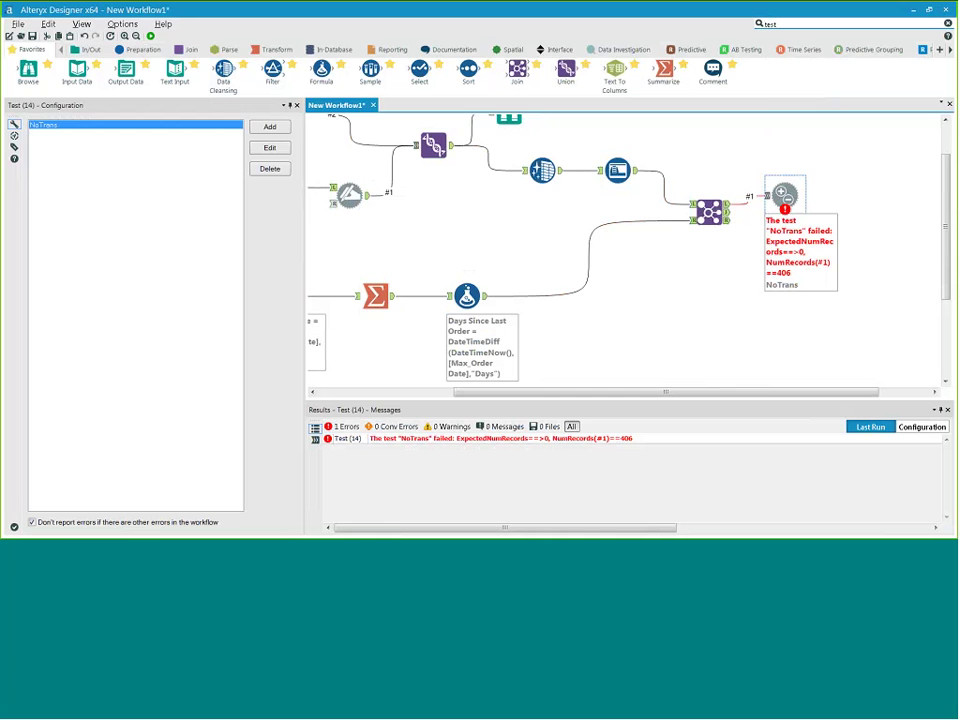
left_click_drag(784, 196, 792, 196)
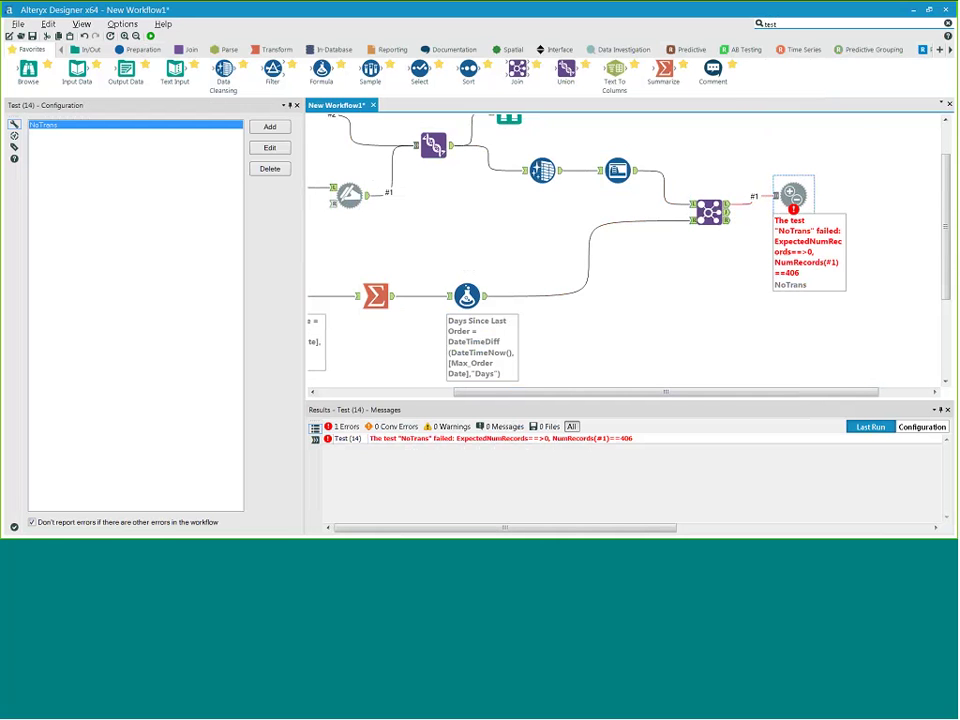
scroll(792, 196, "right", 3)
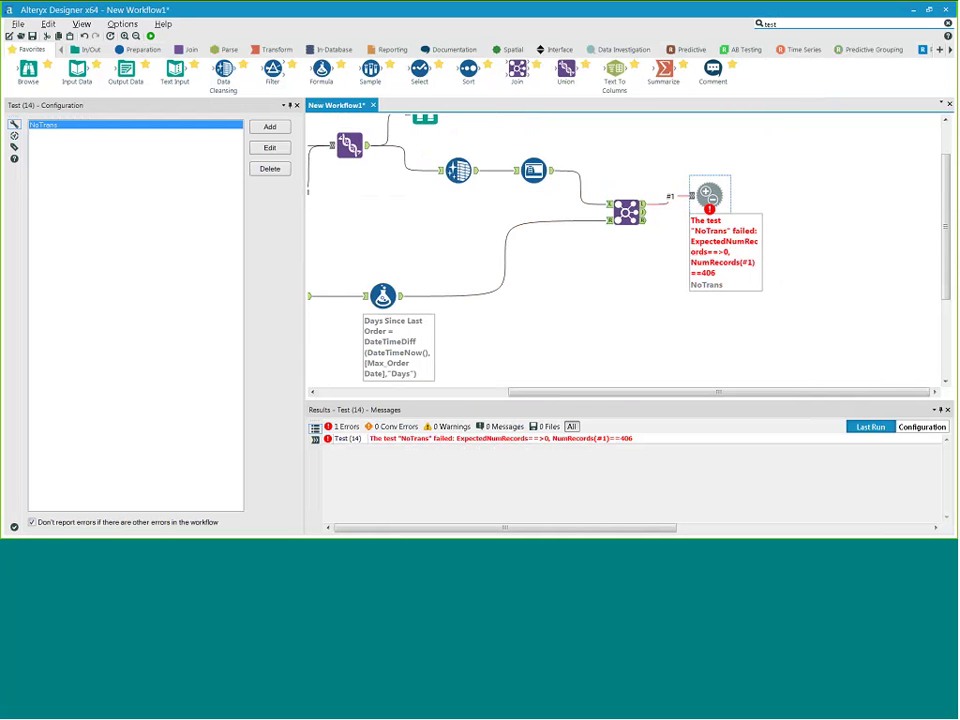
Try setting up a workflow email event that runs After Run With Errors, and cancel it without adding it
left_click(613, 330)
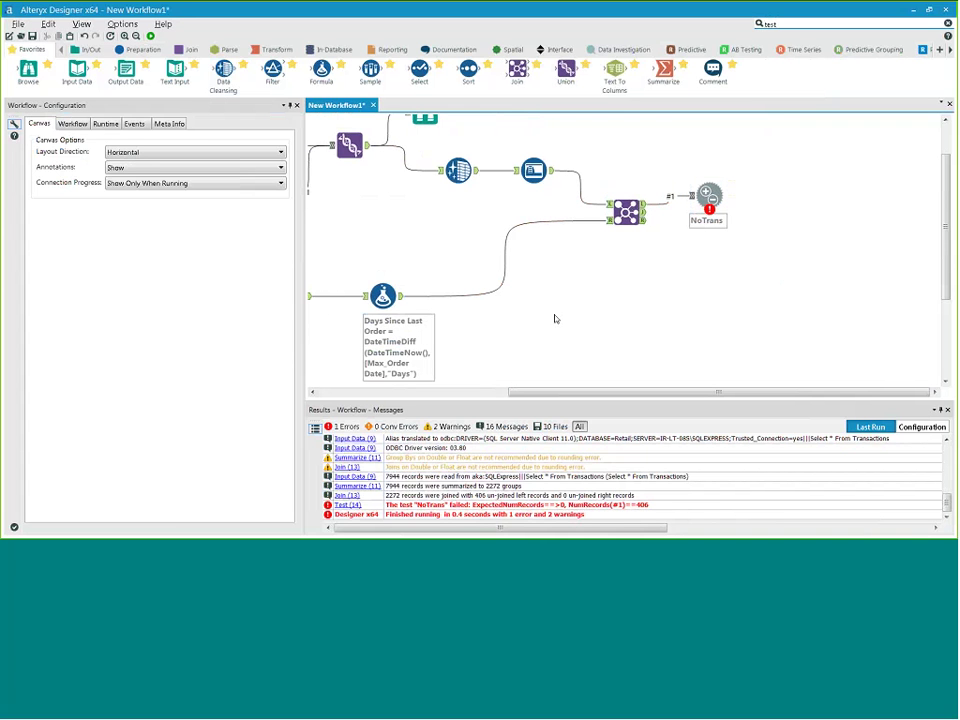
left_click(134, 123)
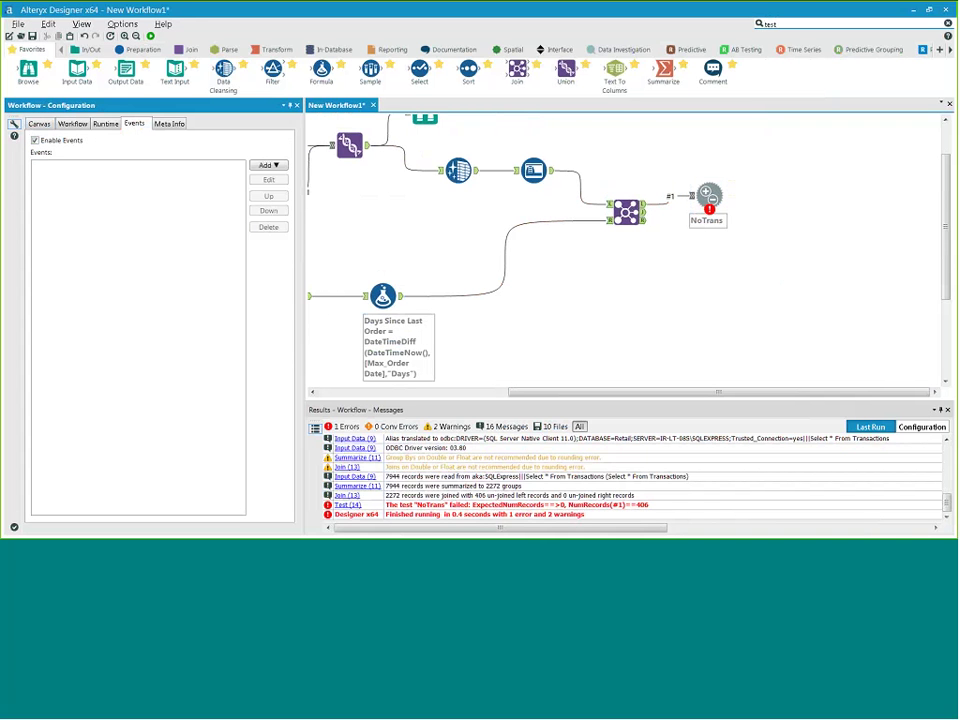
left_click(266, 165)
left_click(280, 189)
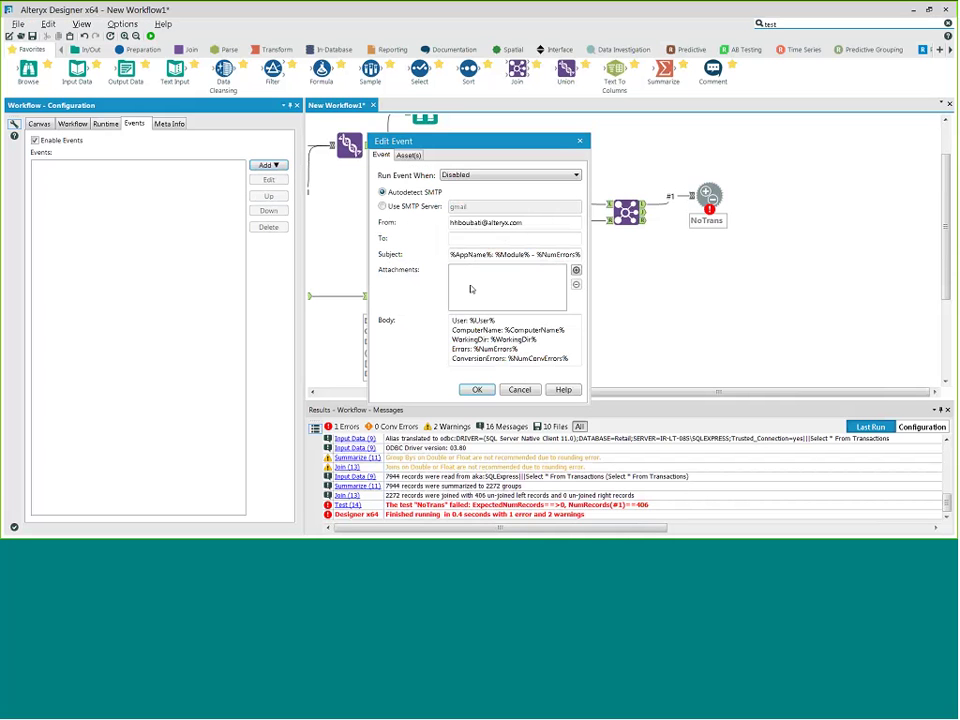
left_click(510, 175)
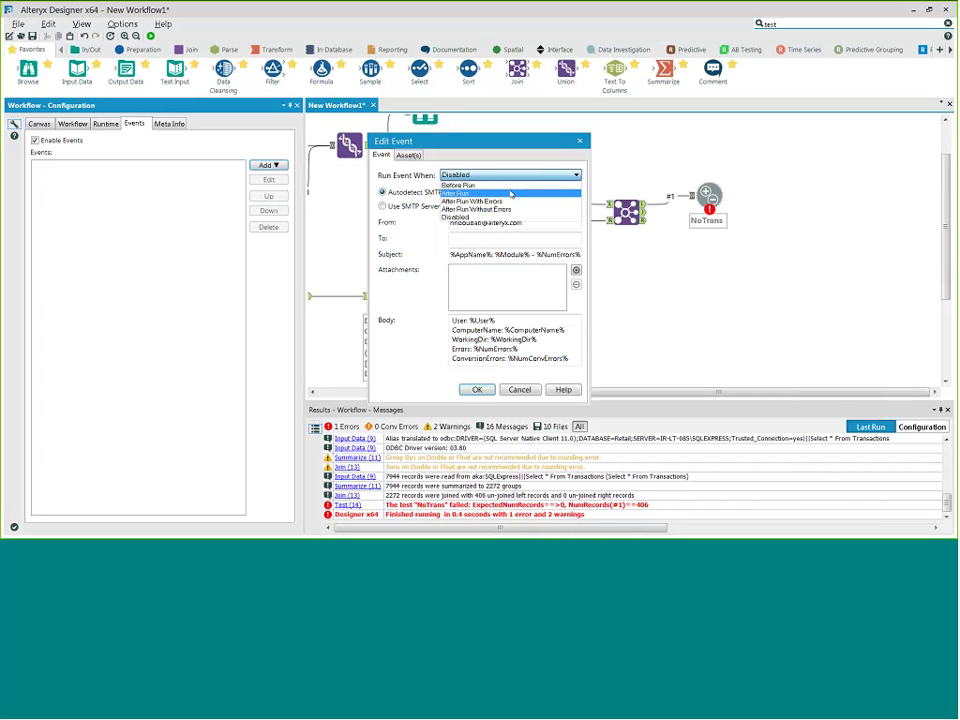
left_click(480, 203)
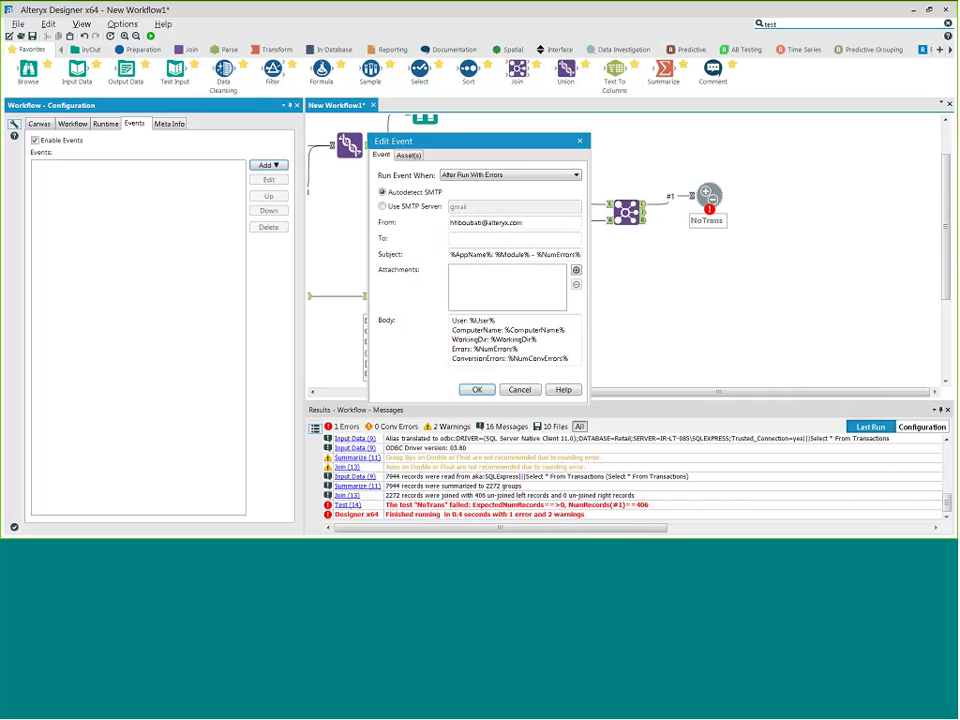
left_click(465, 236)
left_click(519, 389)
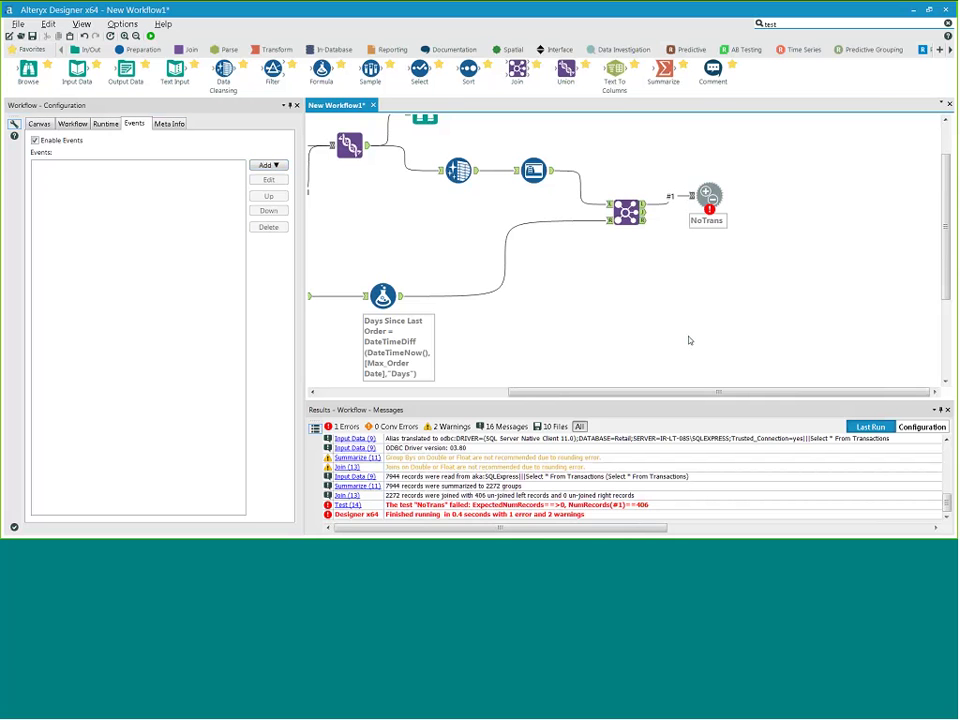
Delete the NoTrans Test tool from the canvas
left_click(708, 195)
key("Delete")
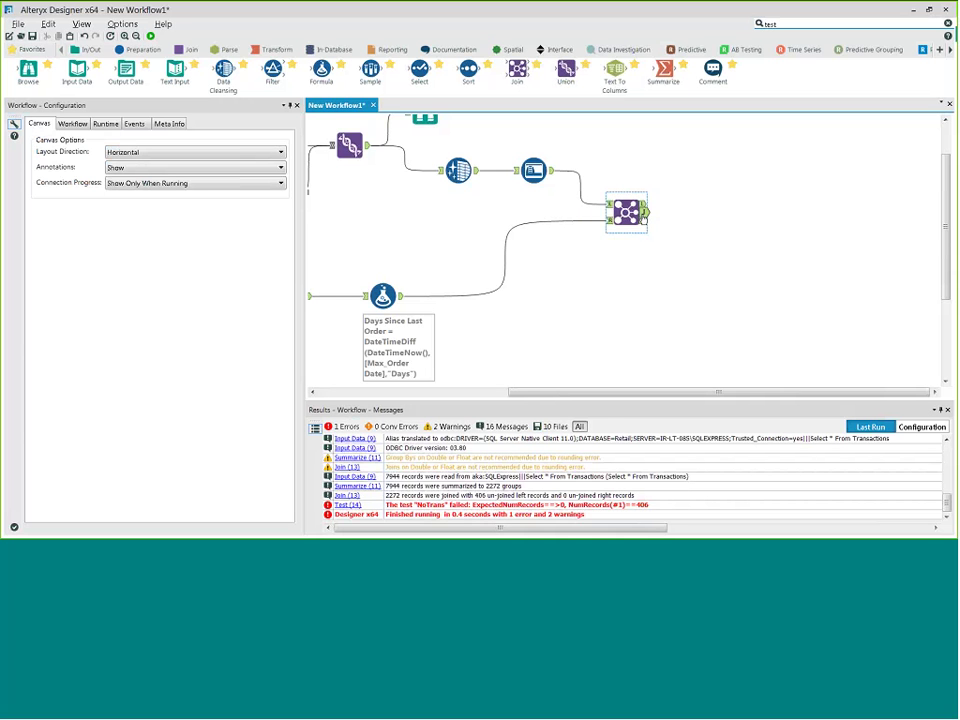
Display the Join tool's joined records and connect an Output Data tool to that joined output
left_click(648, 213)
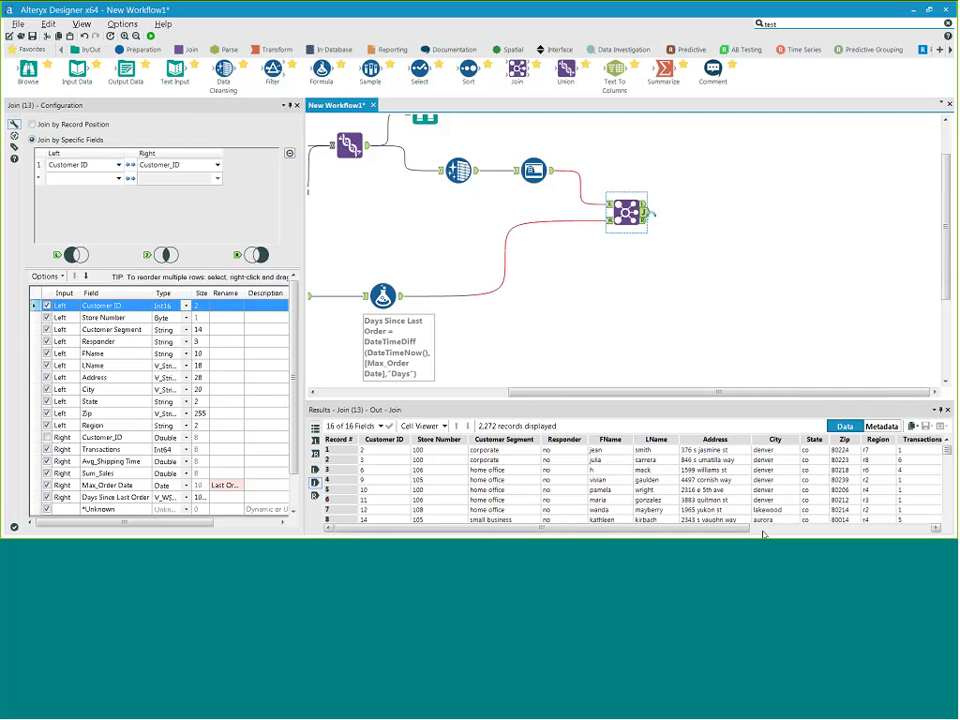
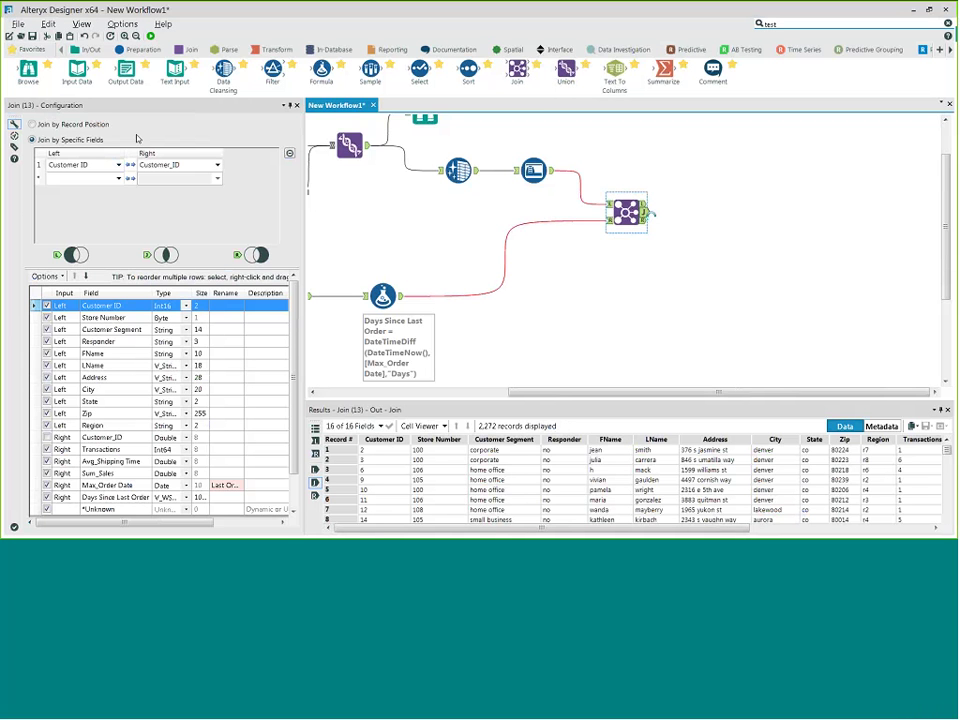
left_click_drag(125, 70, 289, 136)
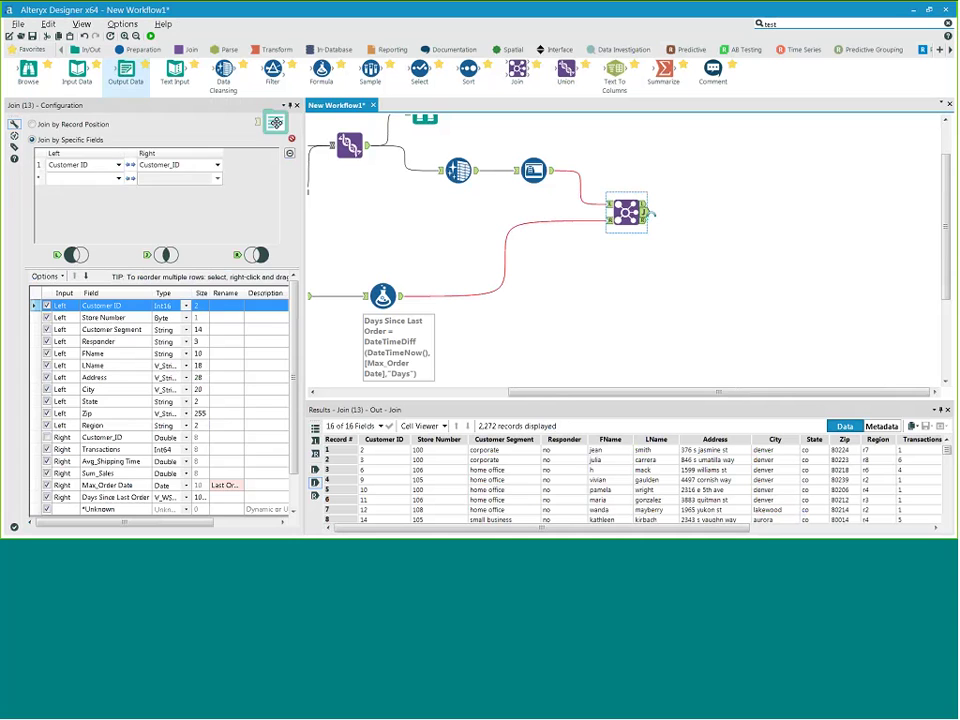
left_click_drag(650, 212, 726, 212)
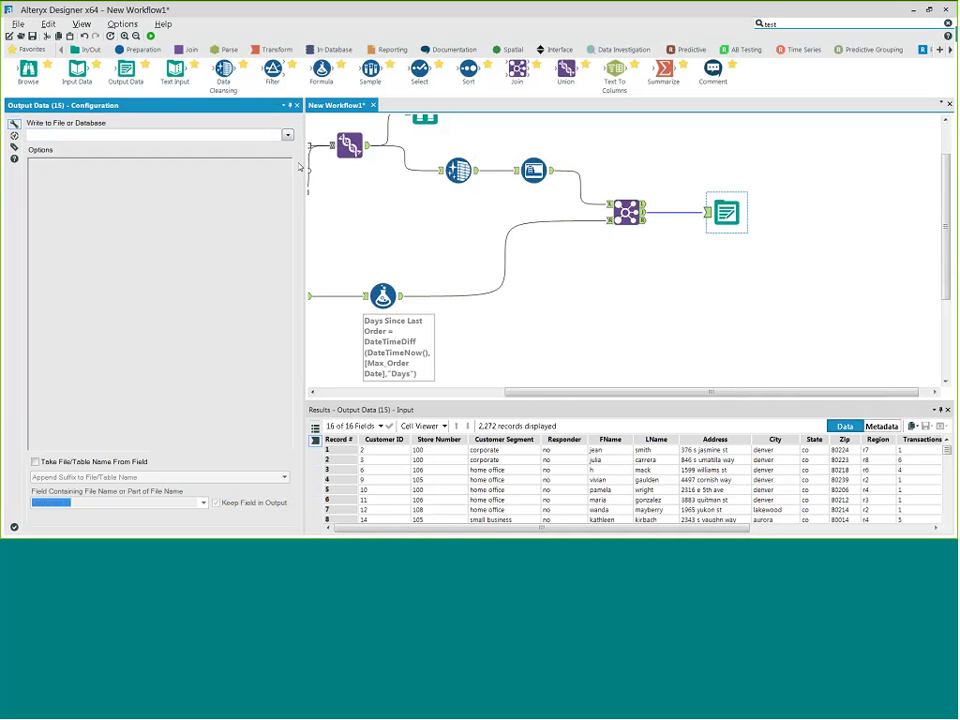
Set the output file to "Webineouput" in the Output folder as Microsoft Excel Legacy (*.xlsx), with the worksheet name Sheet1
left_click(286, 134)
left_click(140, 151)
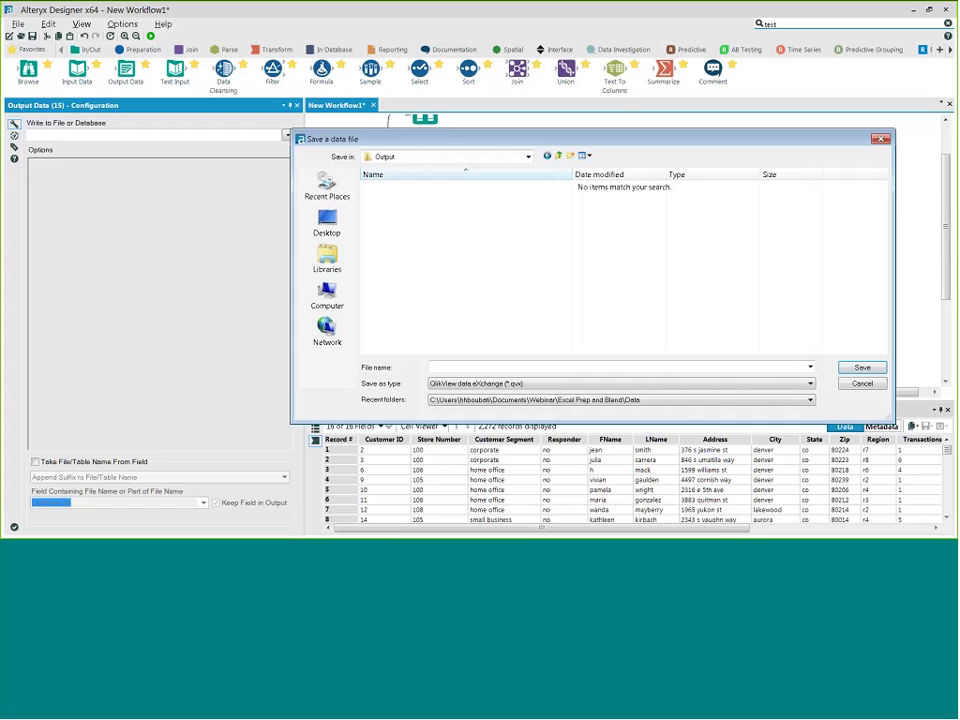
left_click(453, 368)
type("Webinar")
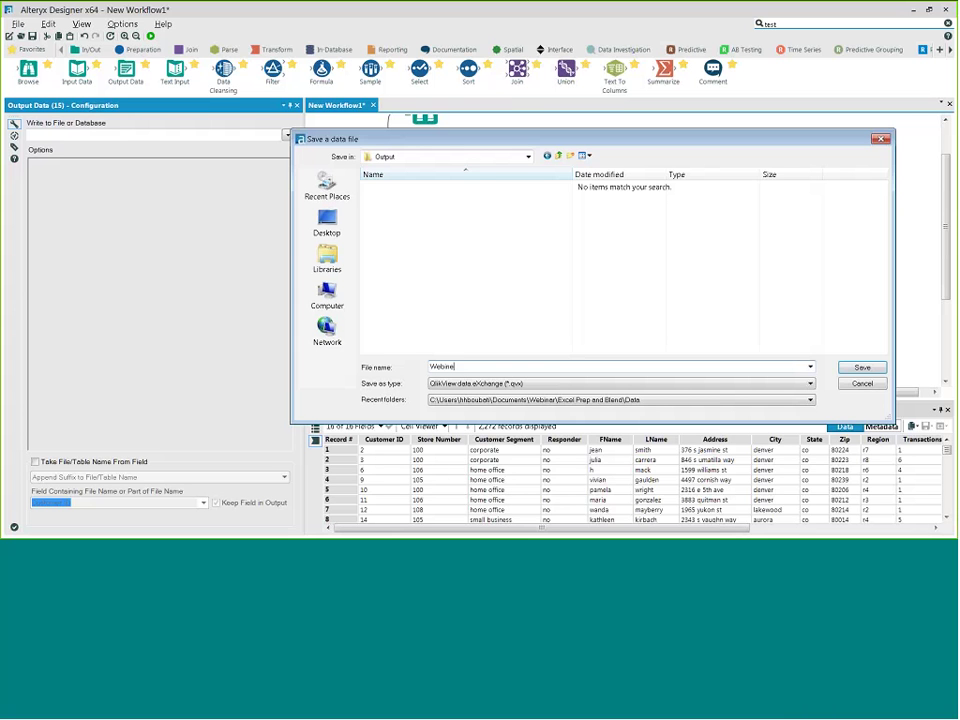
type("output")
left_click(810, 384)
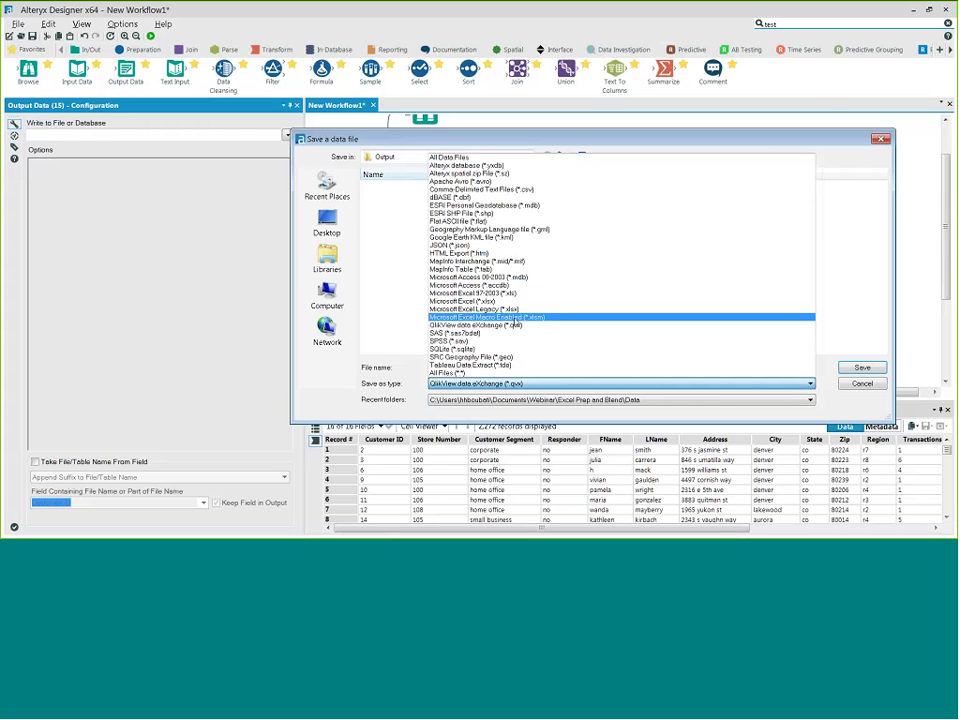
left_click(500, 310)
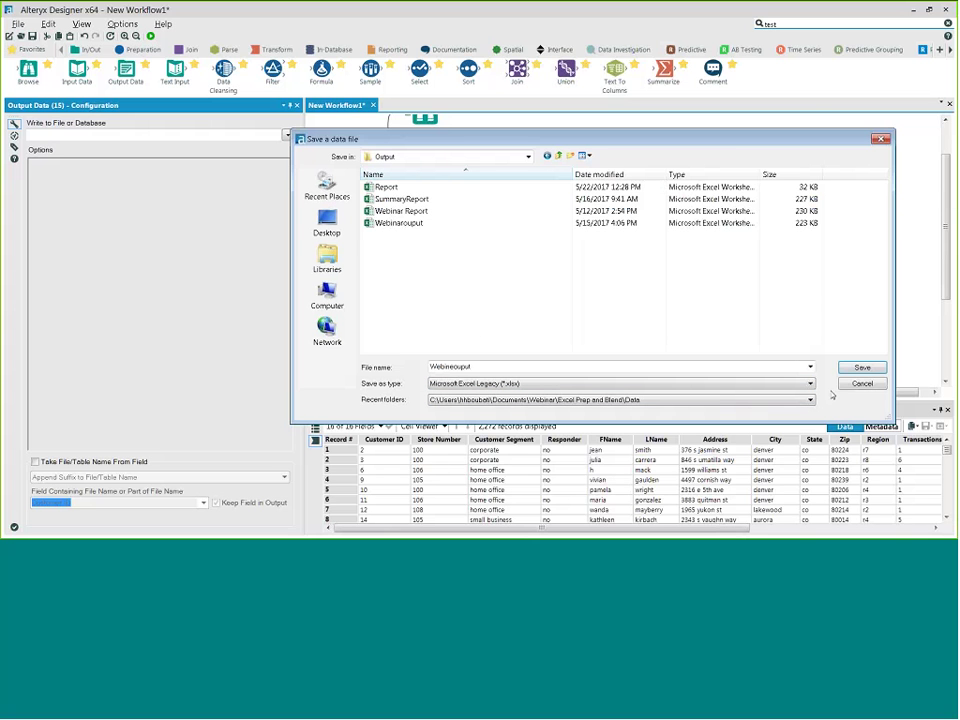
left_click(857, 368)
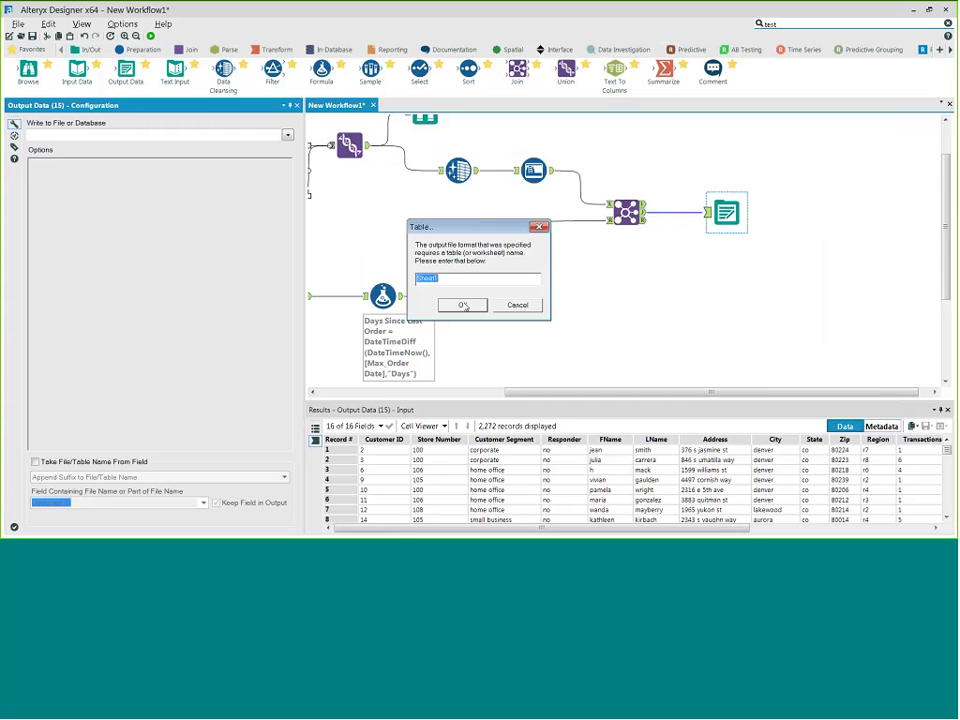
left_click(463, 305)
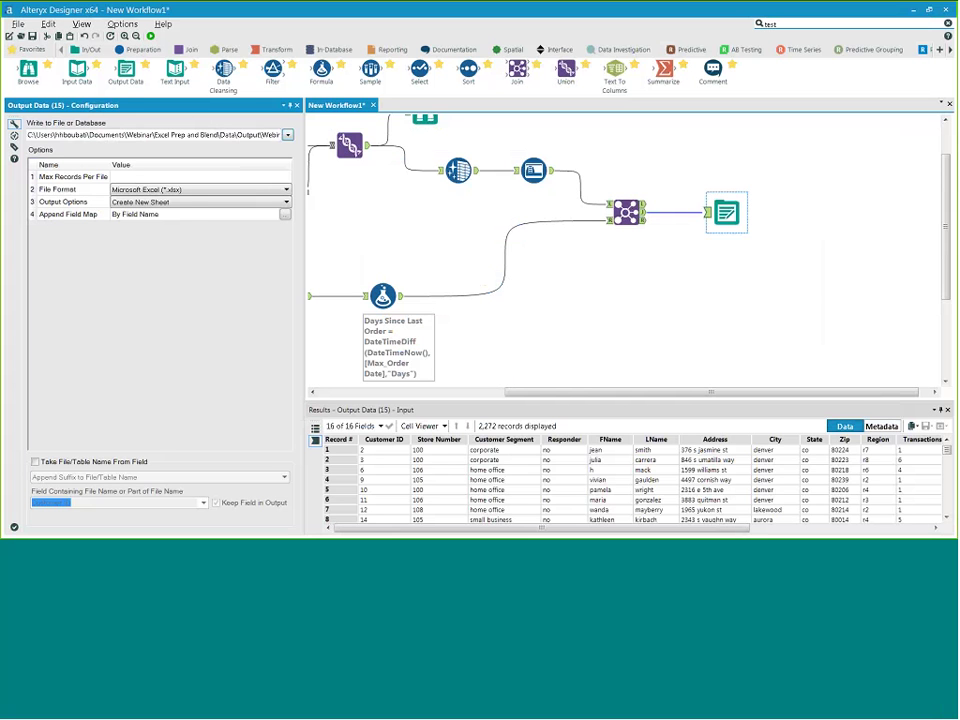
Set the output options to Overwrite File (Remove) and change the file/table name using values from the Region field
left_click(195, 202)
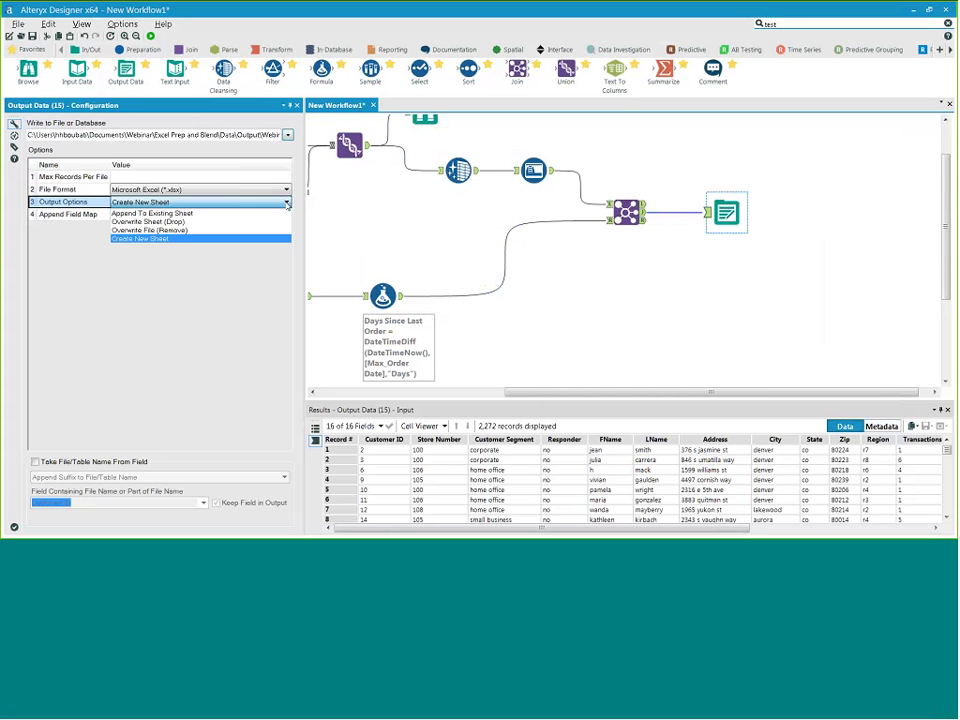
left_click(194, 231)
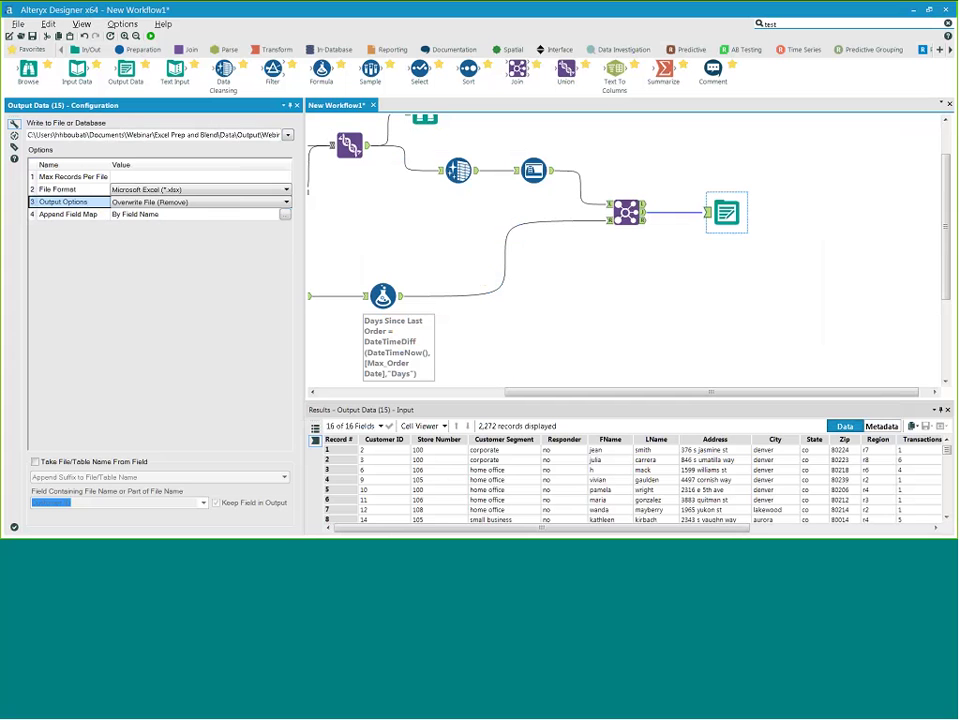
left_click(35, 462)
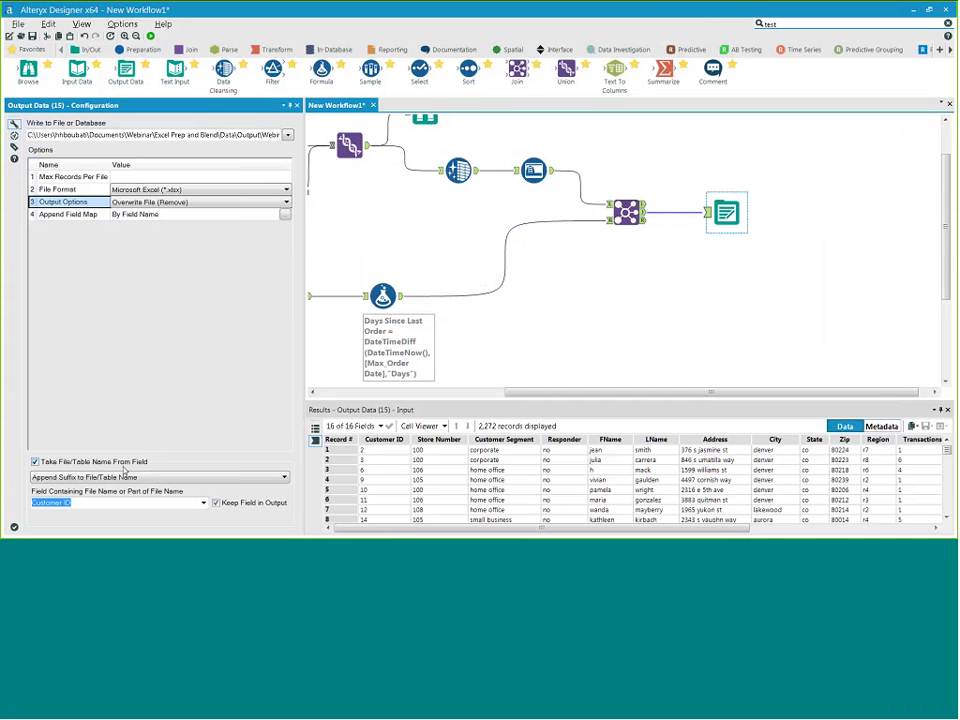
left_click(284, 478)
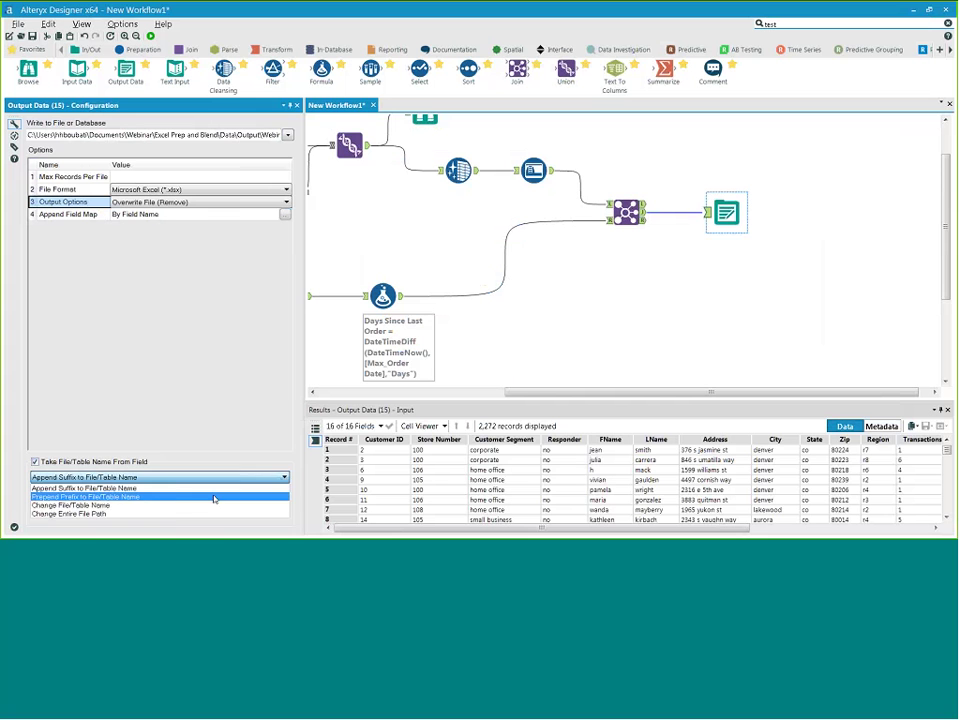
left_click(176, 506)
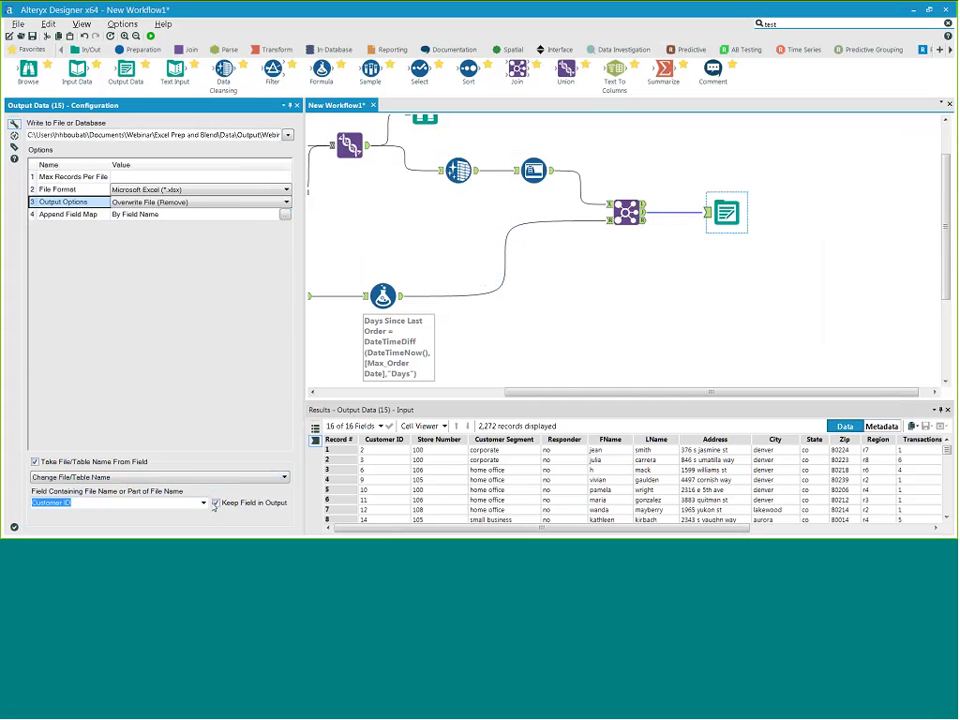
left_click(202, 504)
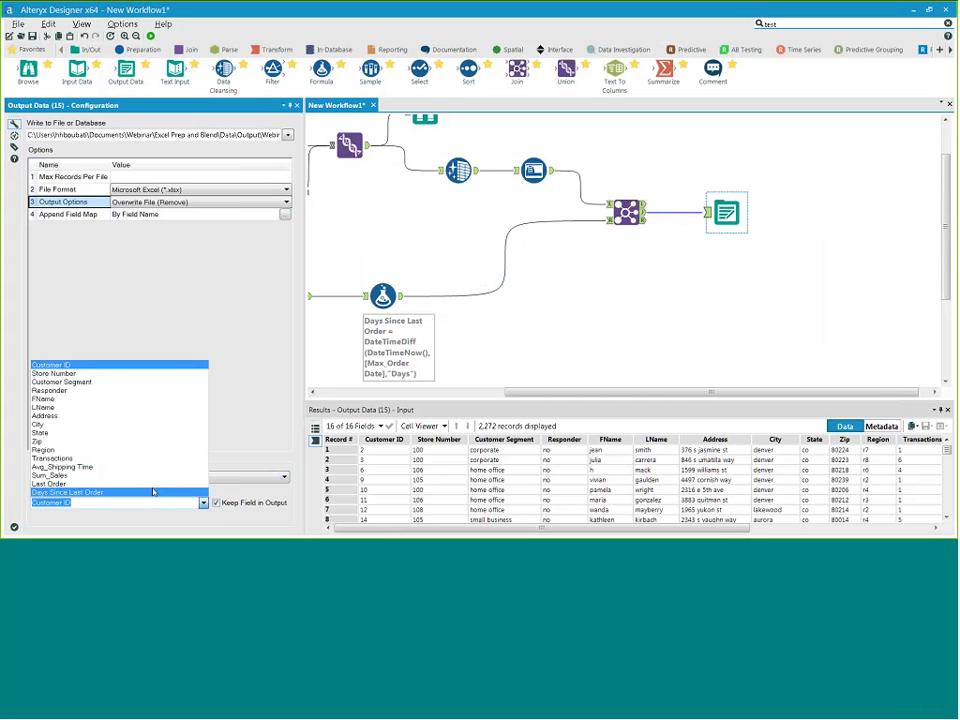
left_click(100, 450)
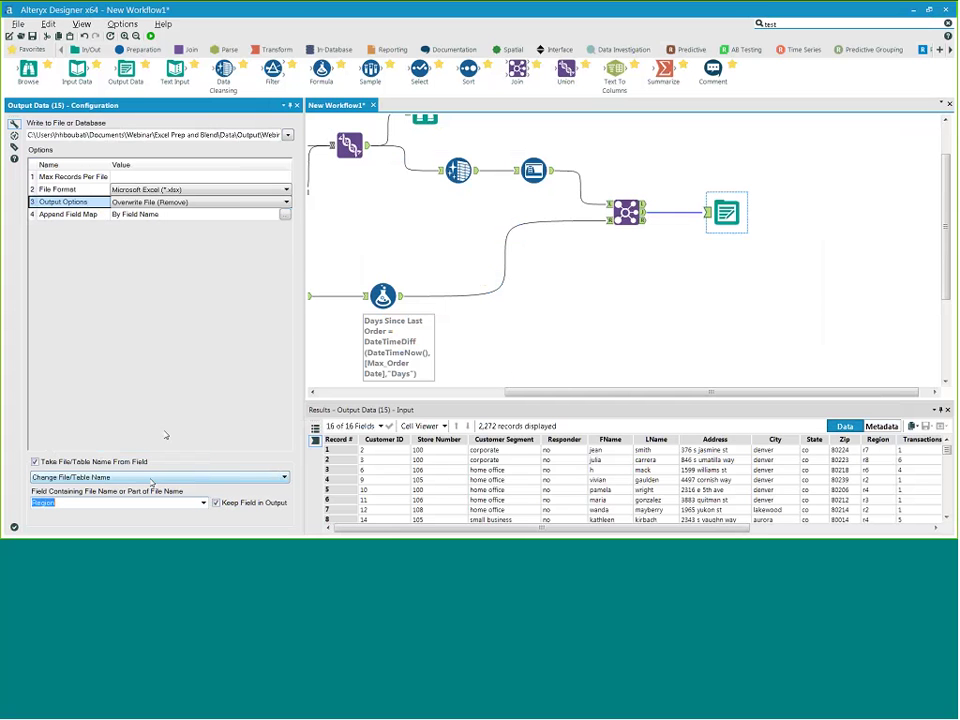
Run the workflow and open the written Webineouput.xlsx from the results messages to check its region sheets in Excel
left_click(150, 36)
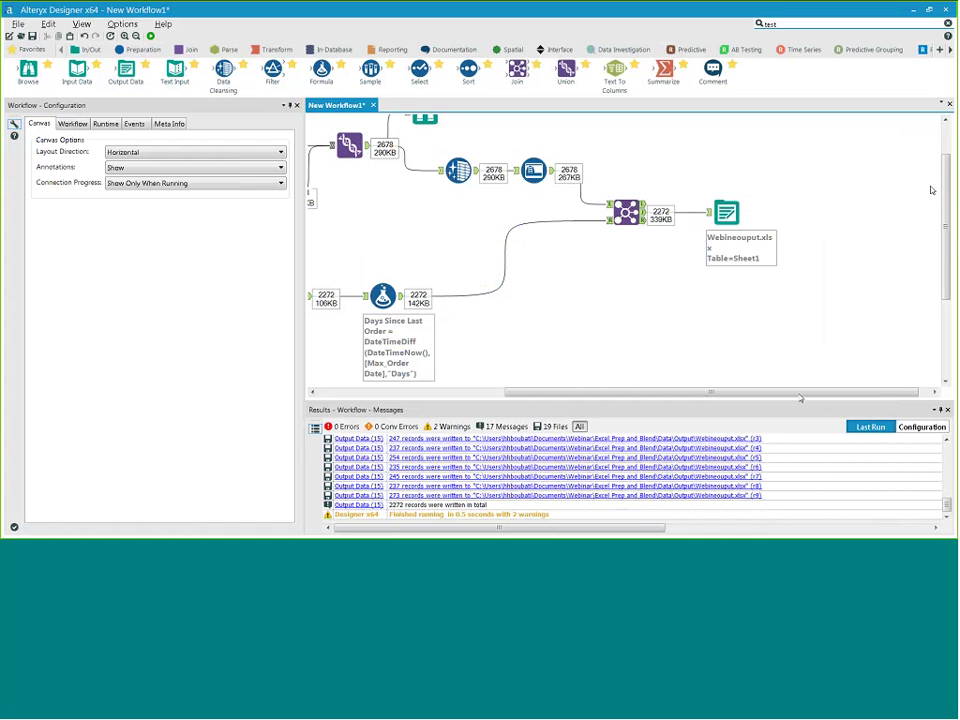
left_click_drag(631, 400, 514, 362)
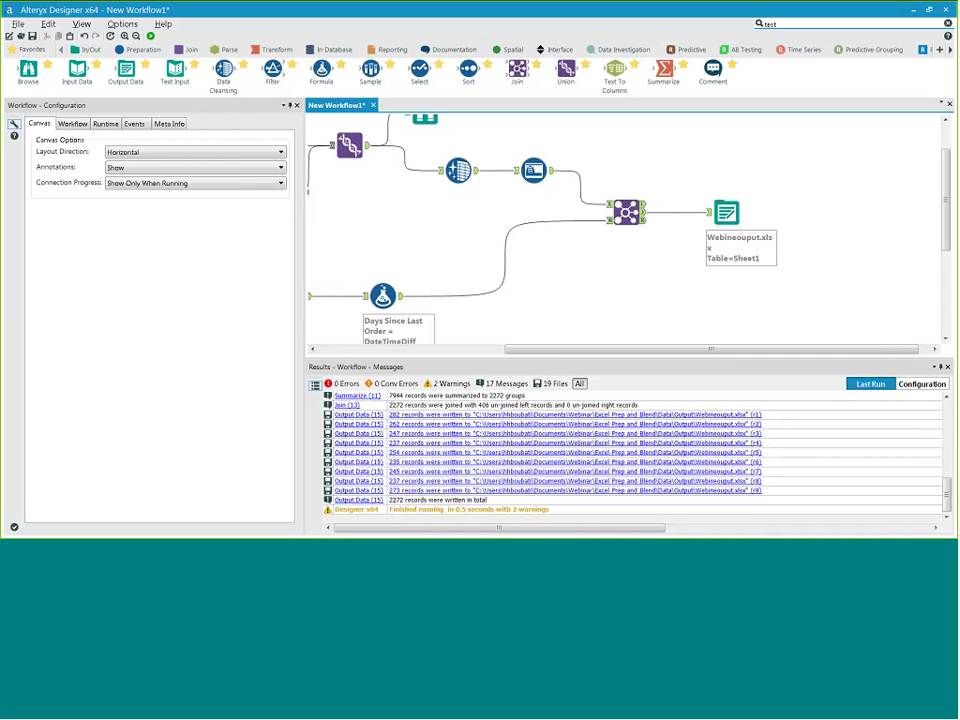
left_click(925, 414)
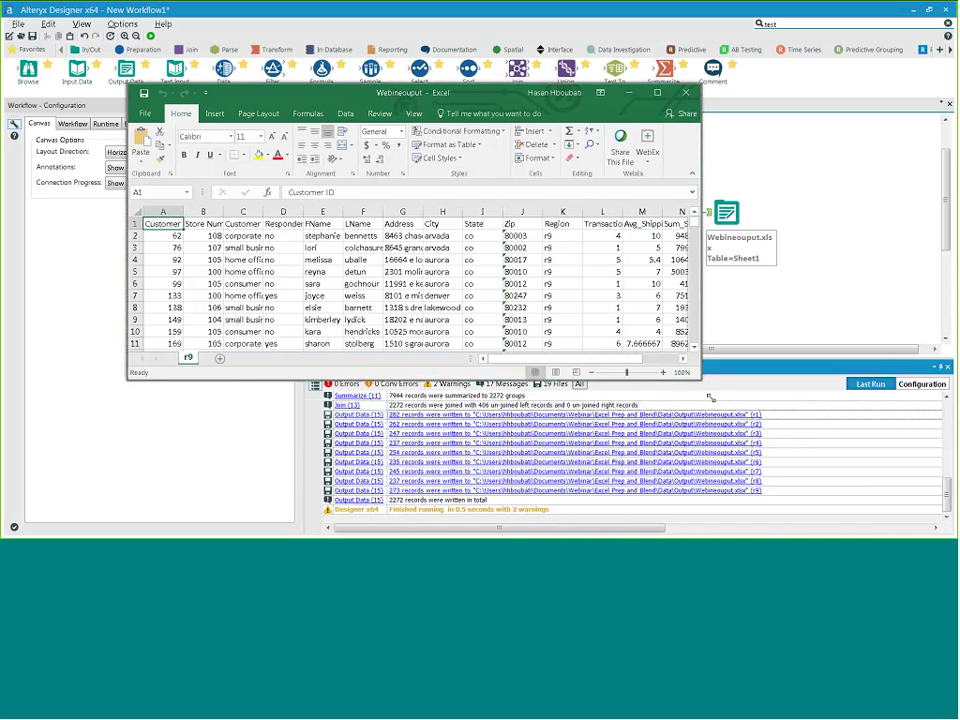
left_click_drag(710, 398, 828, 450)
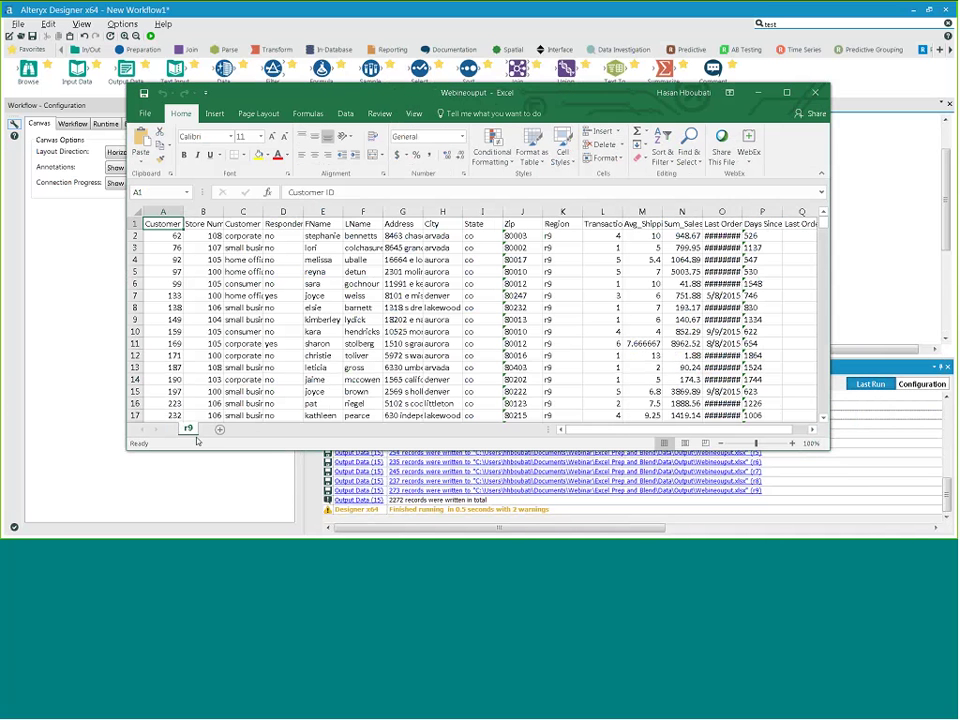
left_click(815, 92)
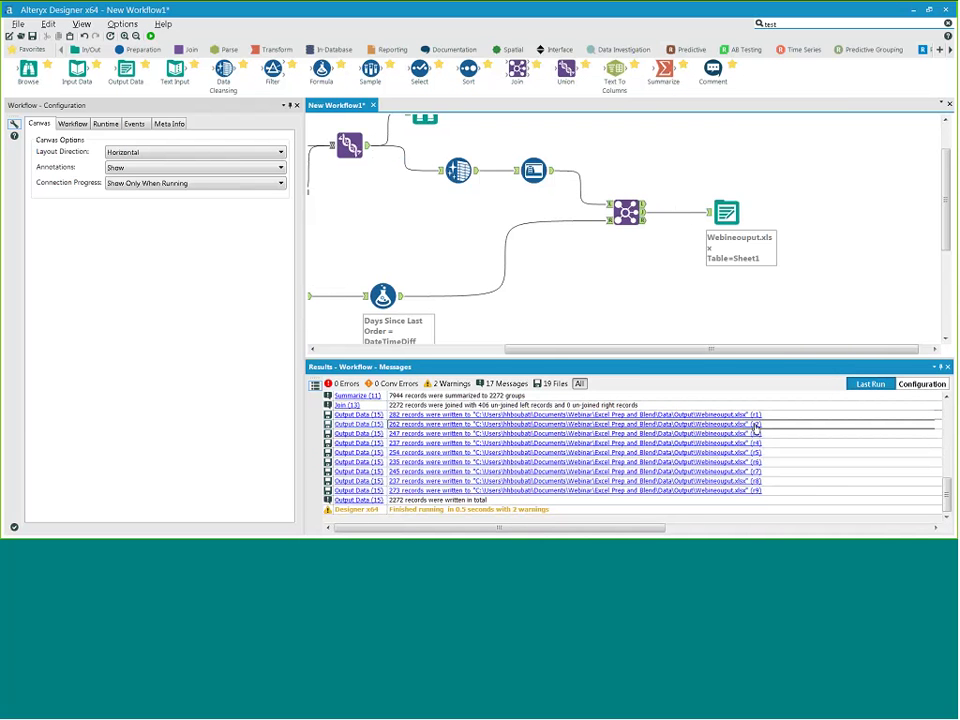
left_click(757, 430)
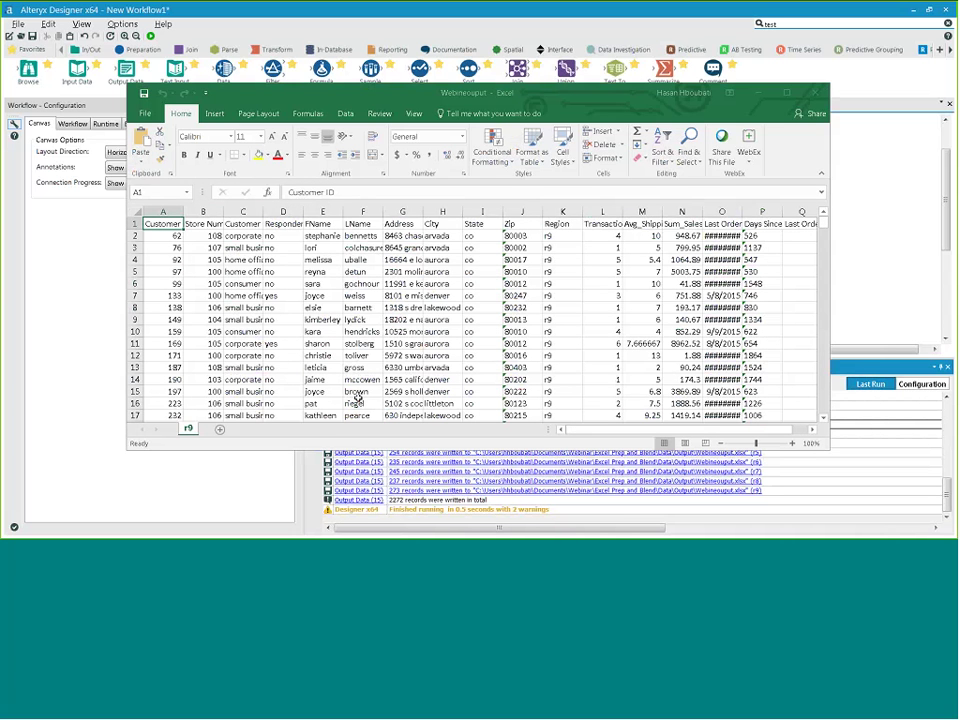
left_click(815, 92)
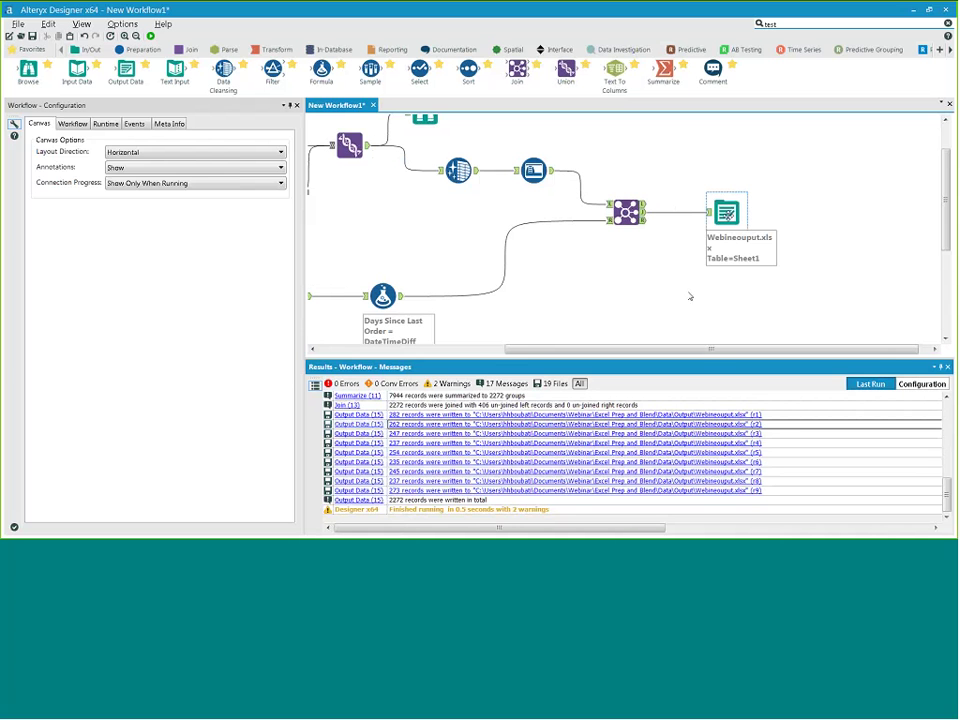
Recheck the Output Data tool's naming mode, keeping Change File/Table Name with the Region field, and rerun the workflow
left_click(726, 212)
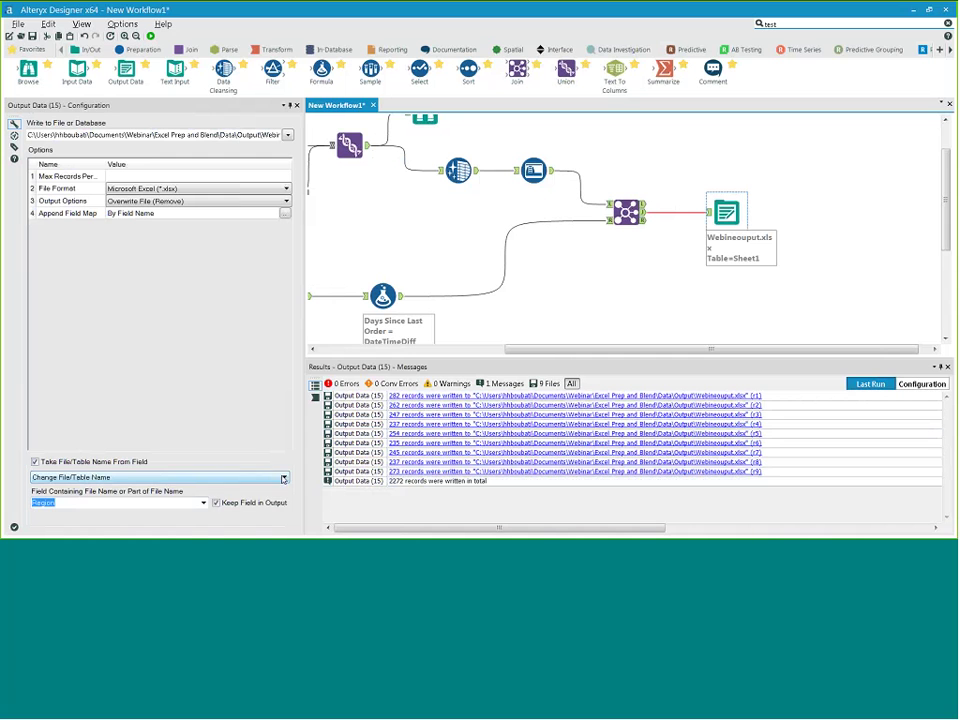
left_click(210, 477)
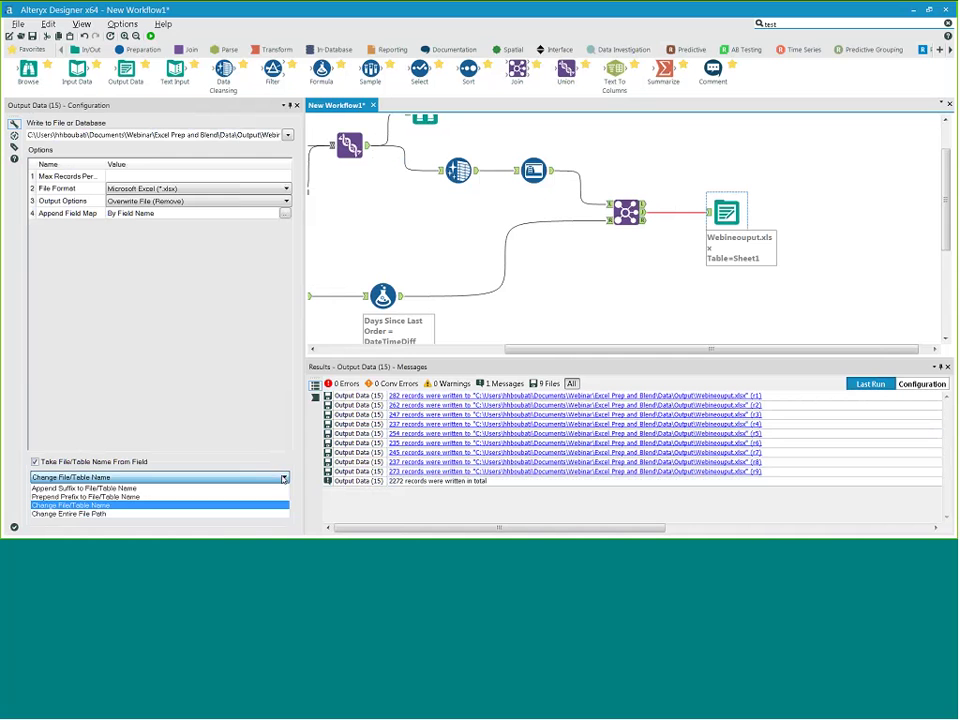
left_click(122, 506)
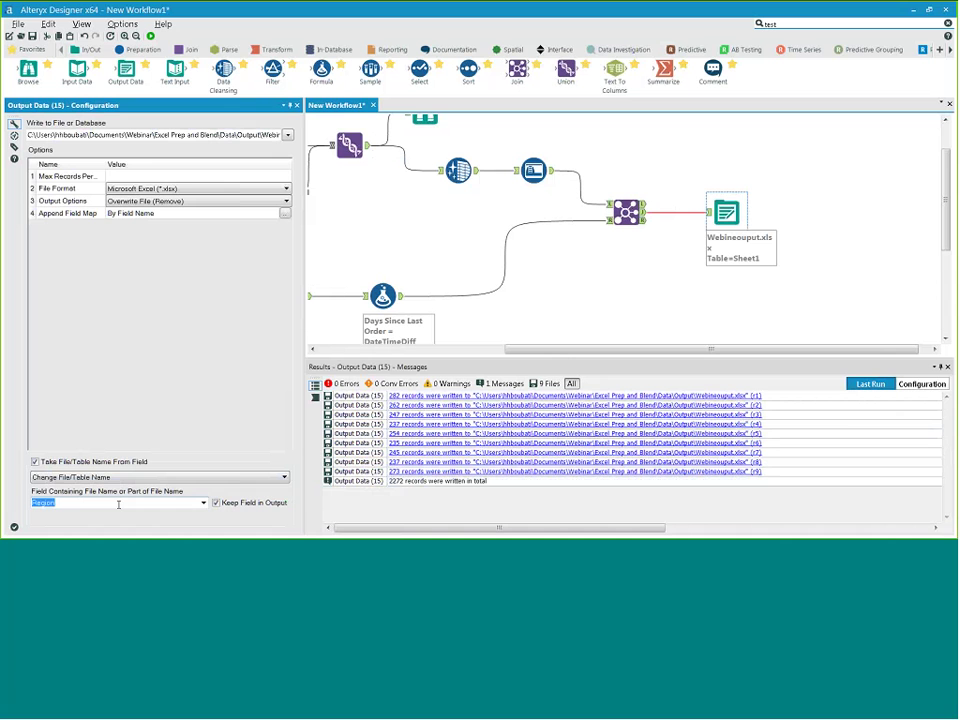
left_click(150, 36)
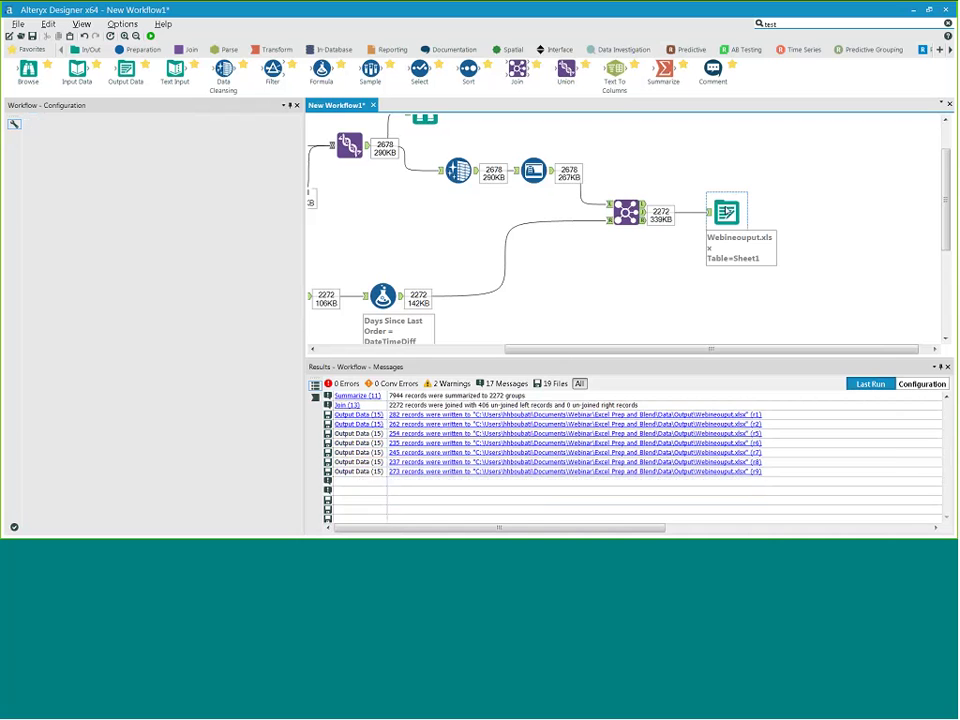
Try running the workflow with the Output Data tool's output options set to Append To Existing Sheet
left_click(726, 212)
left_click(286, 201)
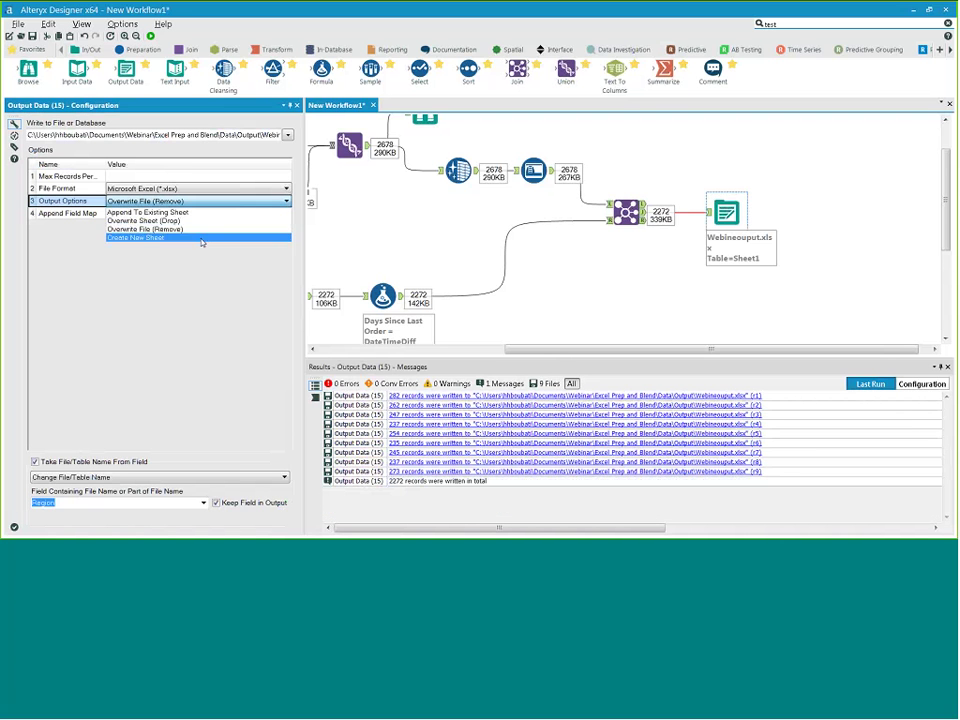
left_click(197, 214)
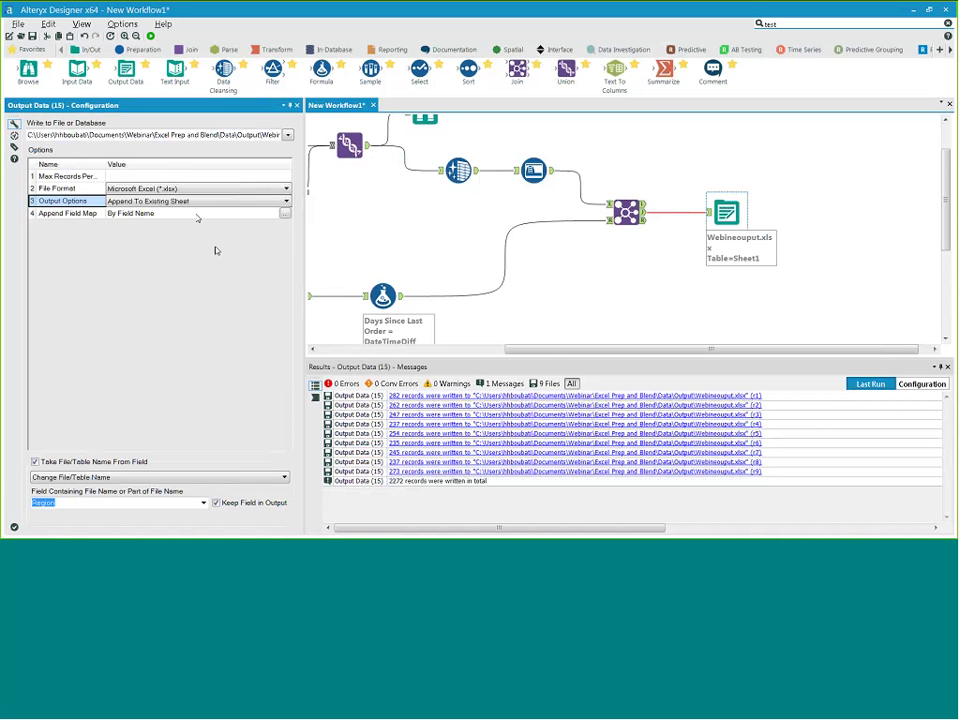
left_click(150, 36)
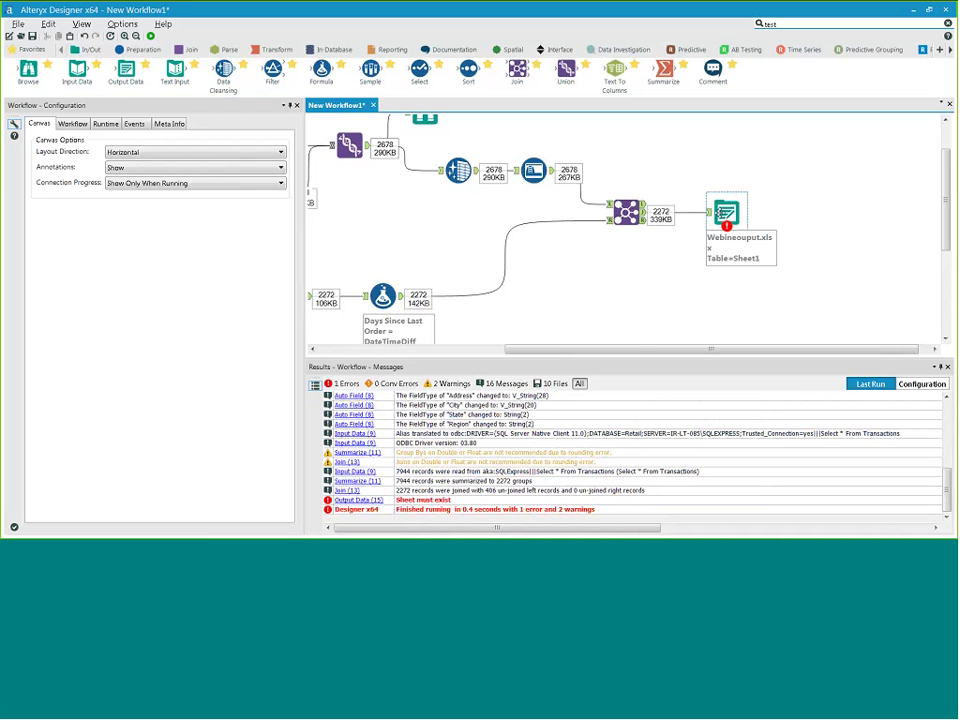
Redirect the Output Data tool to a new Excel file "MyReport" in the Output folder with worksheet Sheet1, and run the workflow
left_click(726, 212)
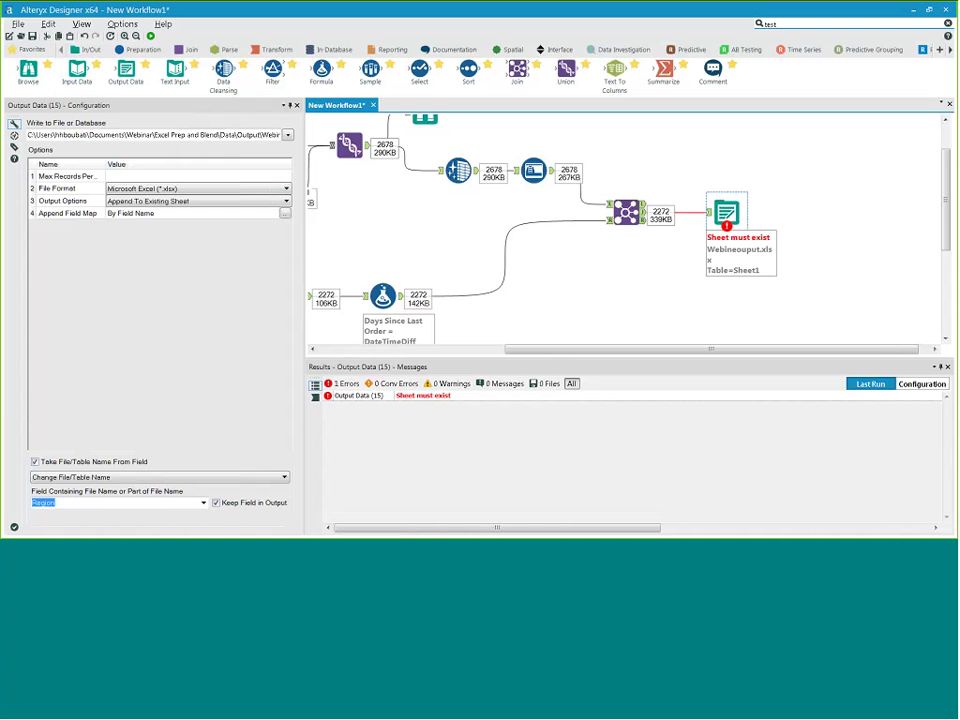
left_click(268, 134)
left_click(287, 134)
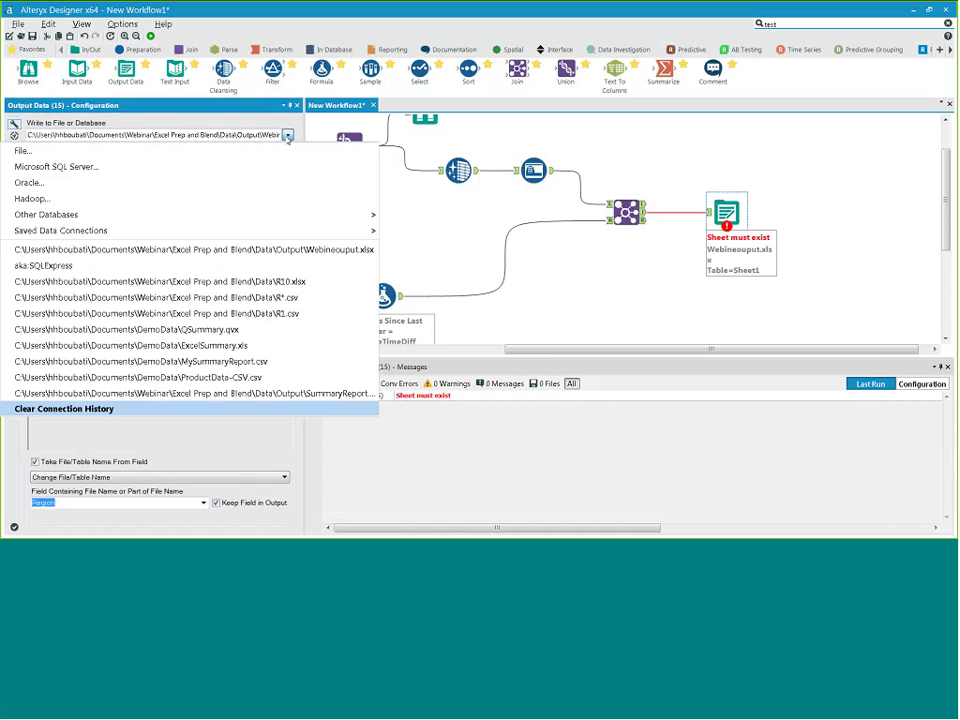
left_click(199, 152)
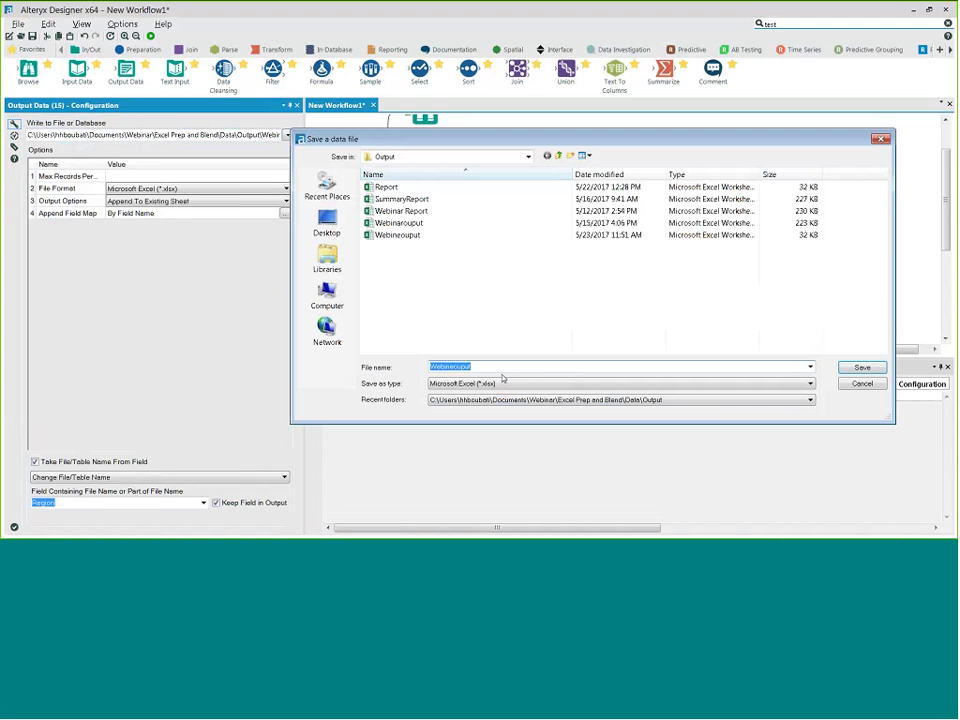
type("MyReport")
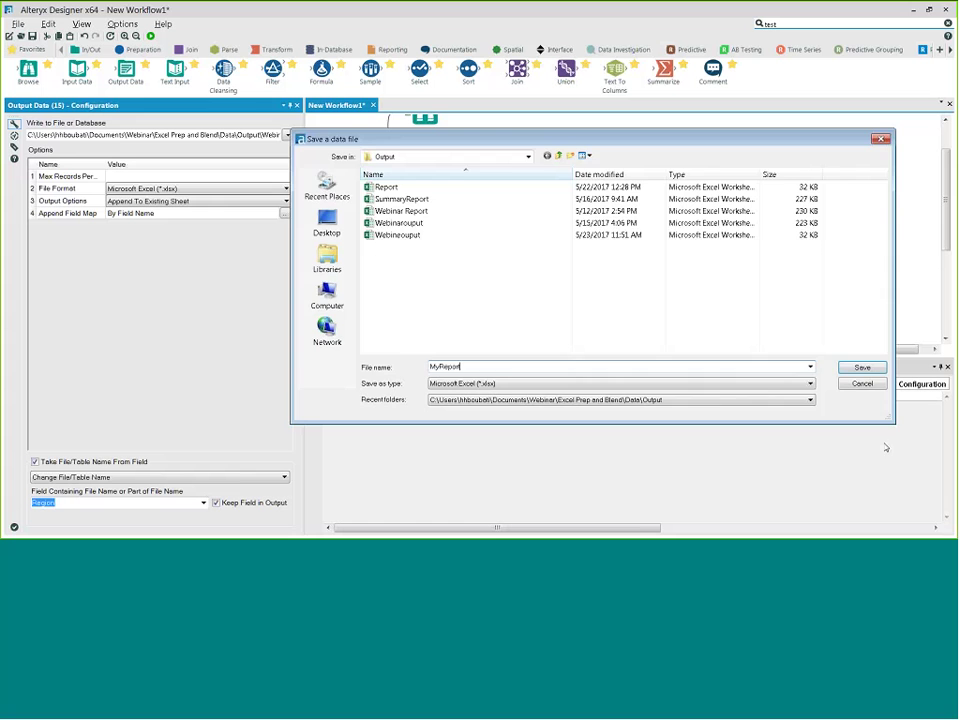
left_click(866, 368)
left_click(460, 304)
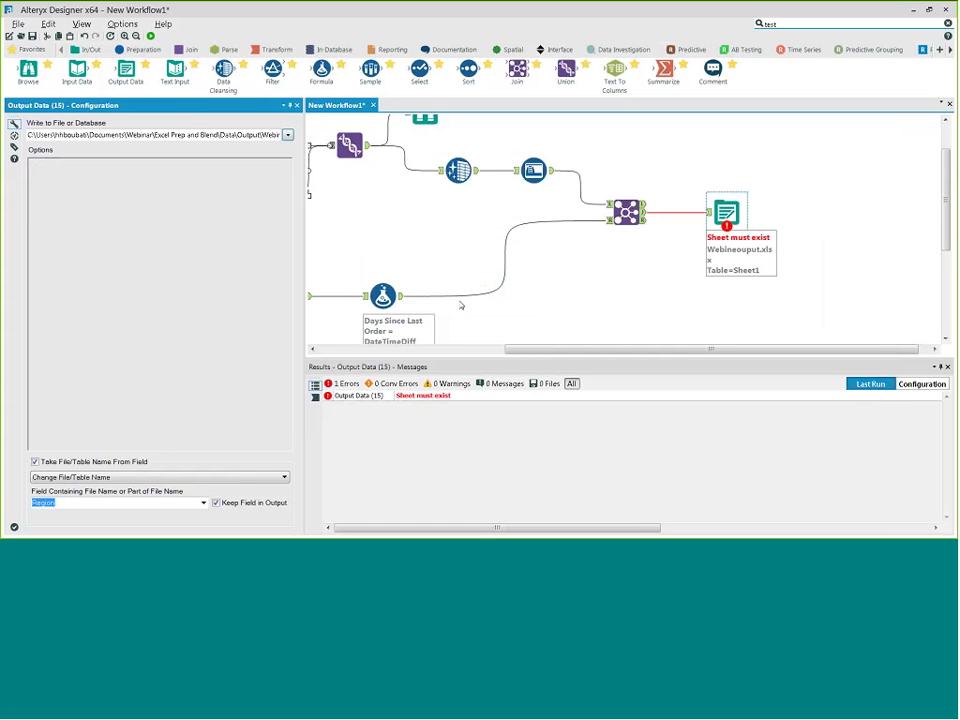
left_click(150, 36)
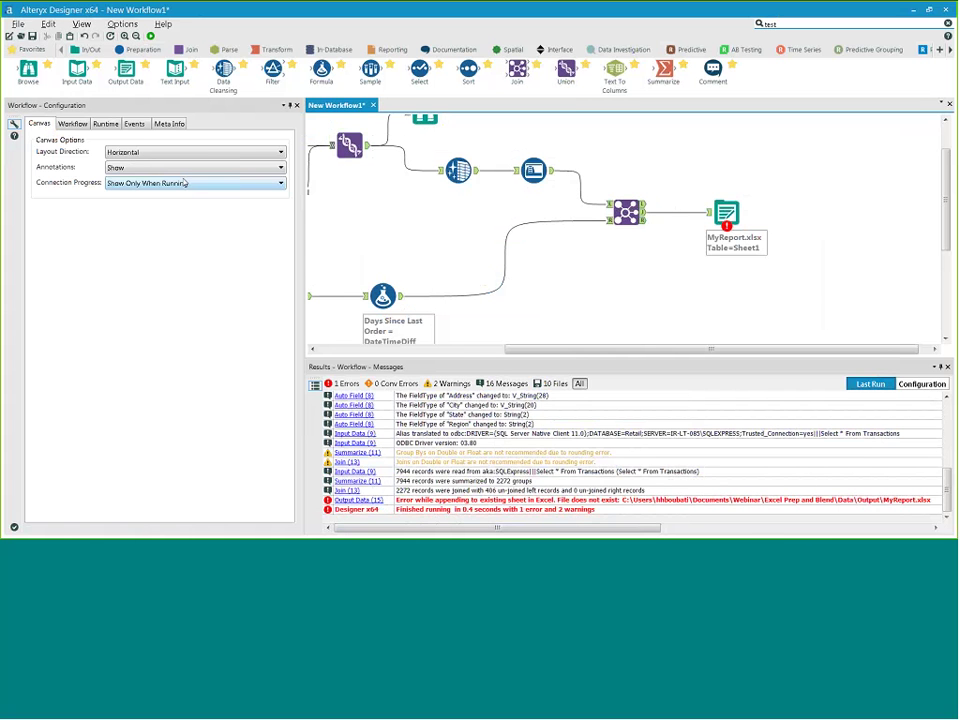
Set the MyReport output's options to Overwrite Sheet (Drop) and rerun the workflow
left_click(281, 184)
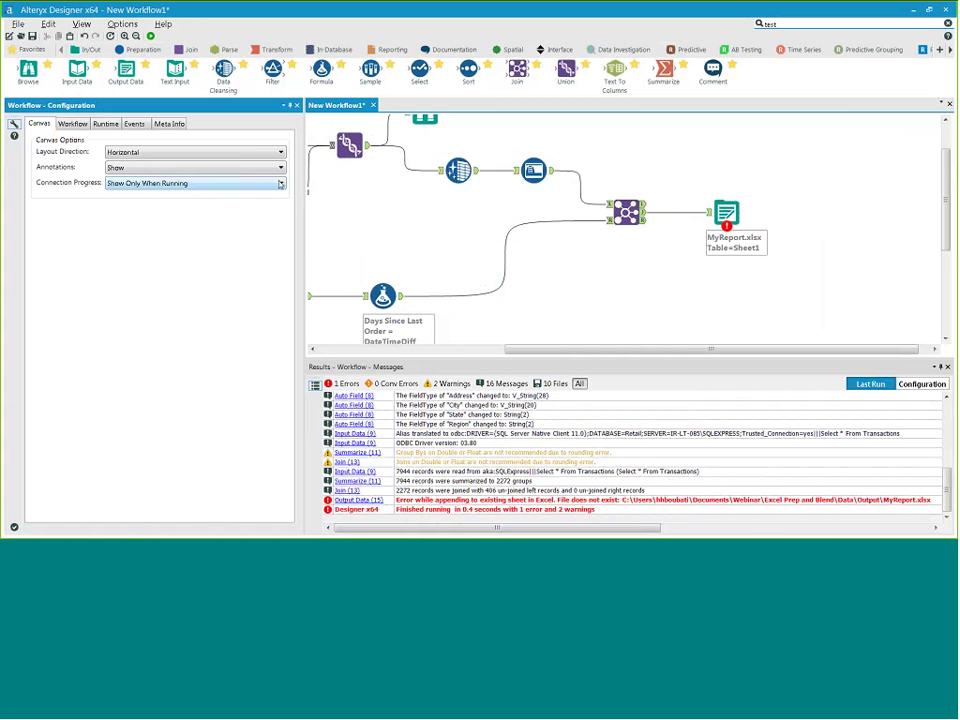
left_click(281, 184)
left_click(150, 216)
left_click(726, 212)
left_click(255, 201)
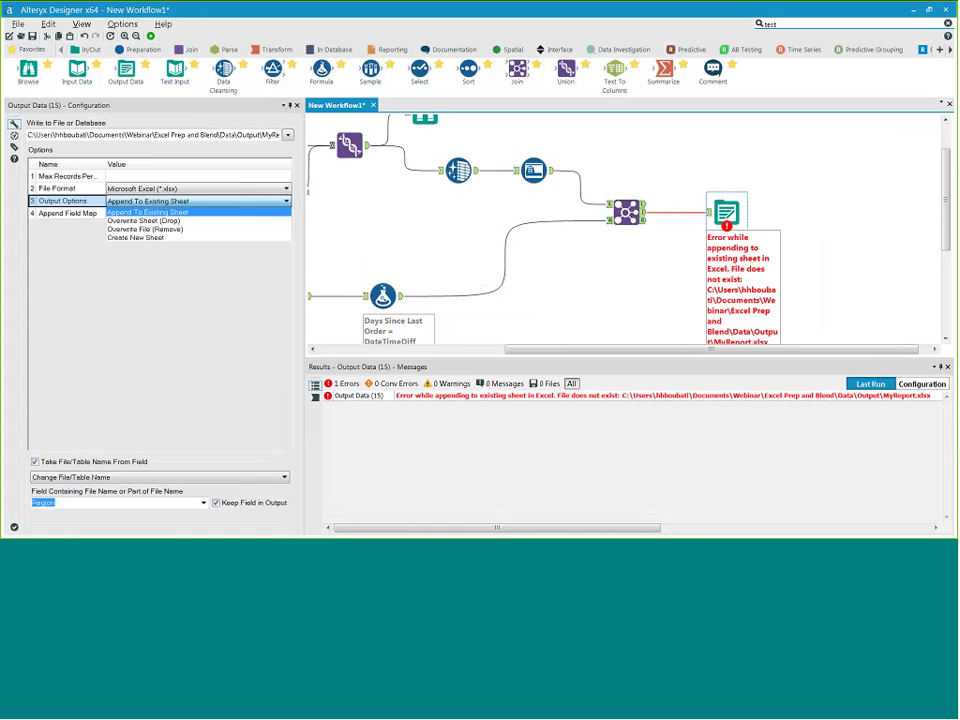
left_click(186, 222)
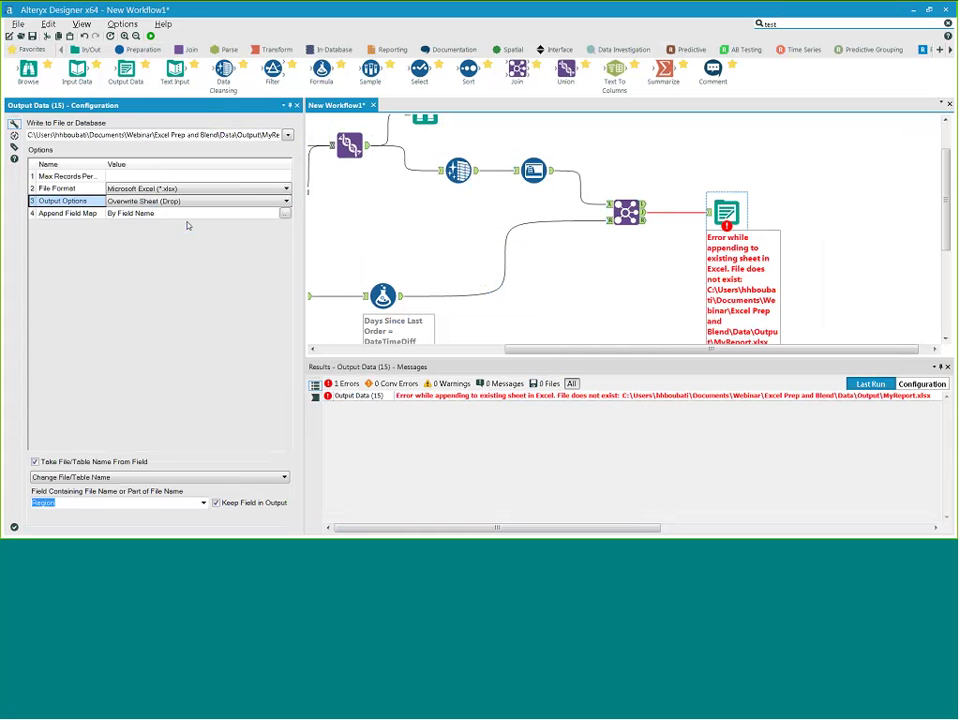
left_click(151, 36)
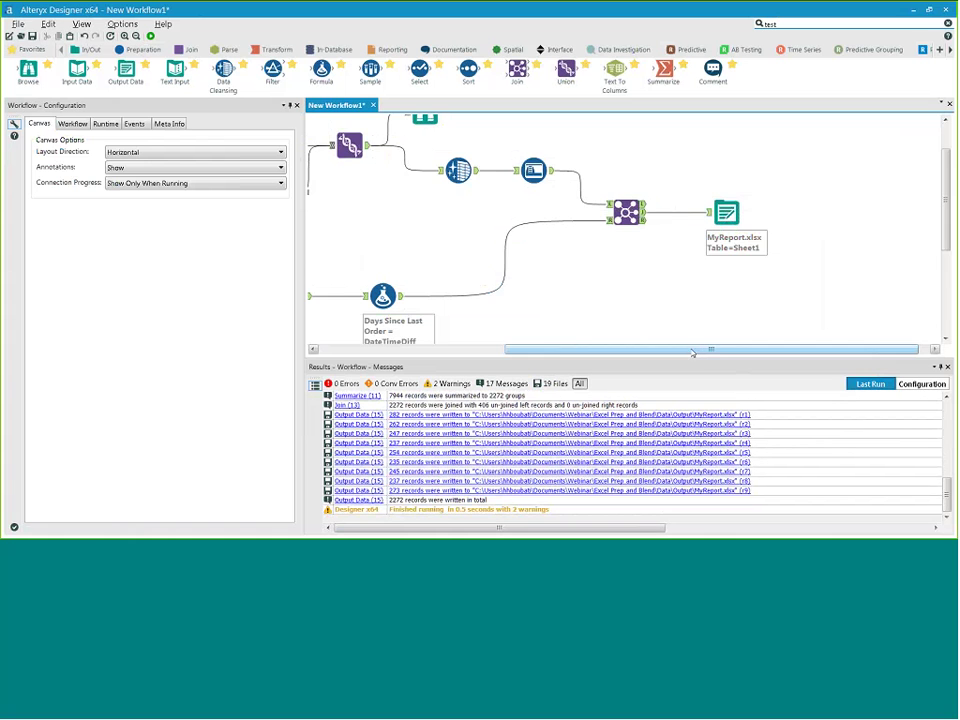
Add a second Output Data tool below the MyReport output and connect it to the Join tool's J output
left_click_drag(740, 350, 752, 352)
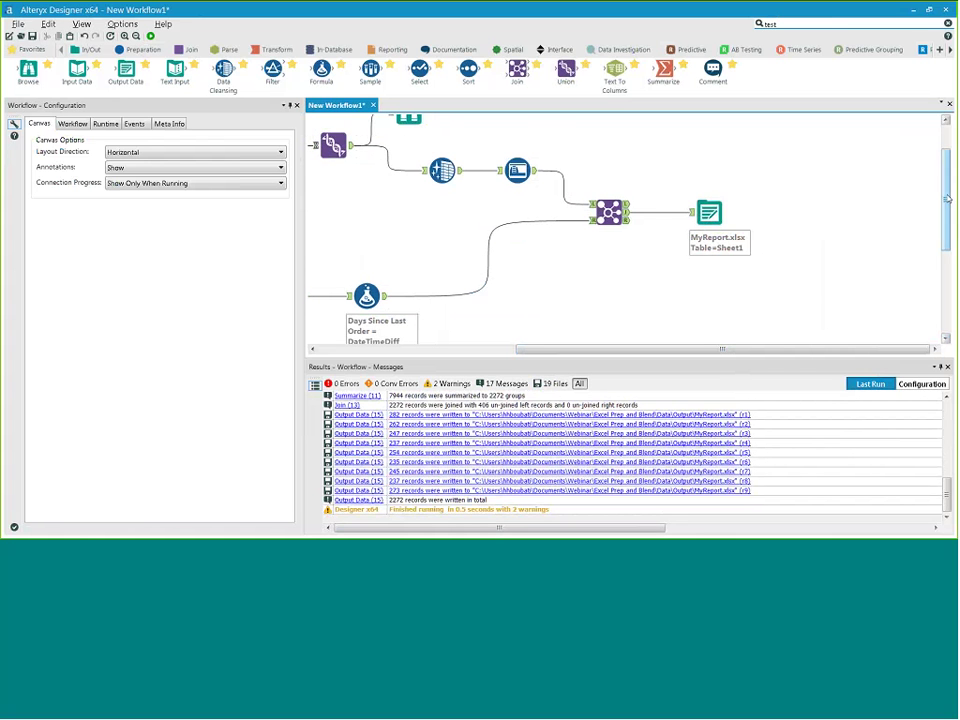
left_click_drag(946, 199, 946, 224)
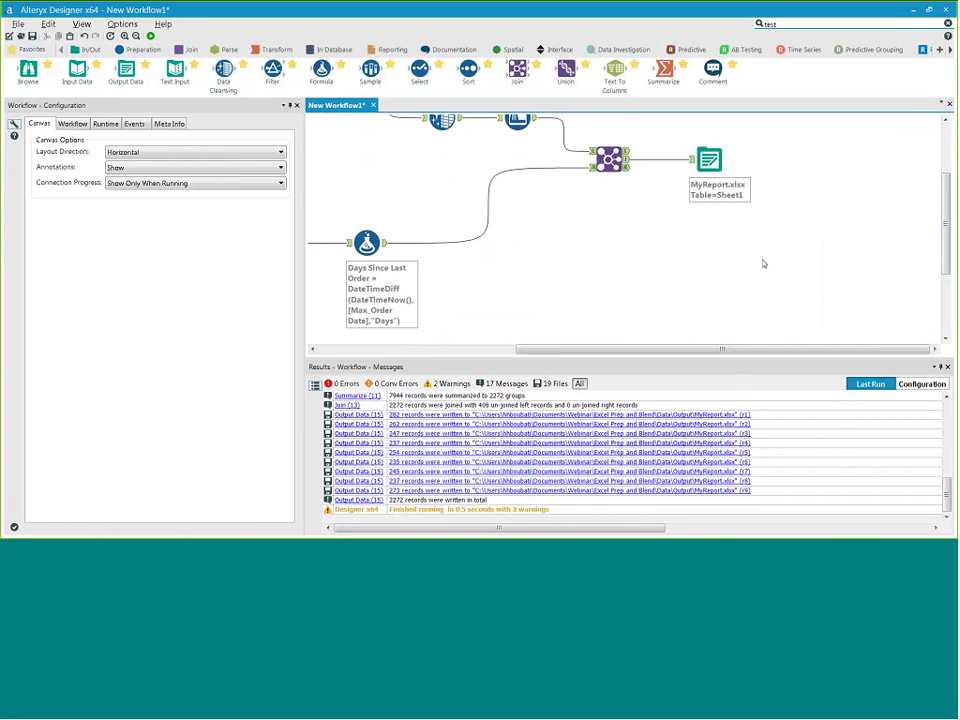
scroll(789, 261, "up", 1)
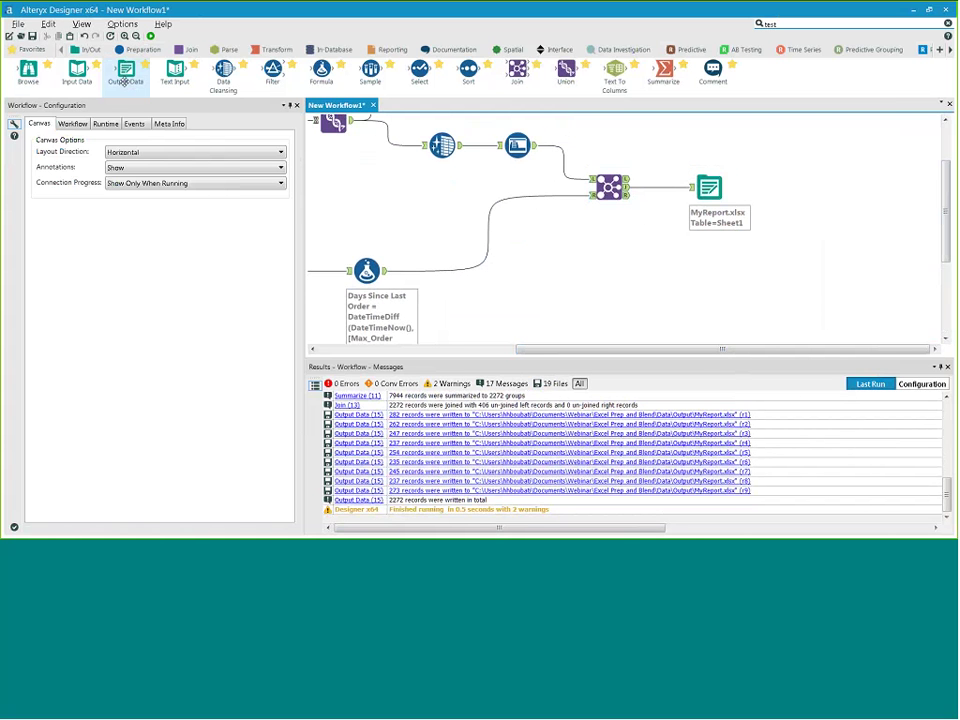
left_click_drag(126, 70, 739, 279)
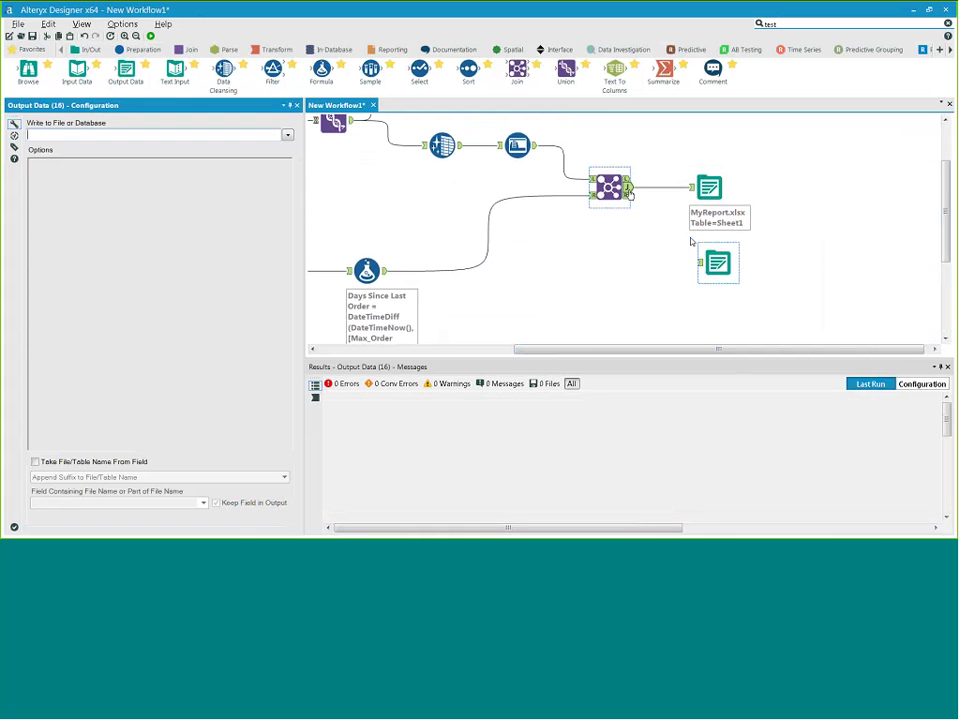
left_click_drag(628, 187, 695, 262)
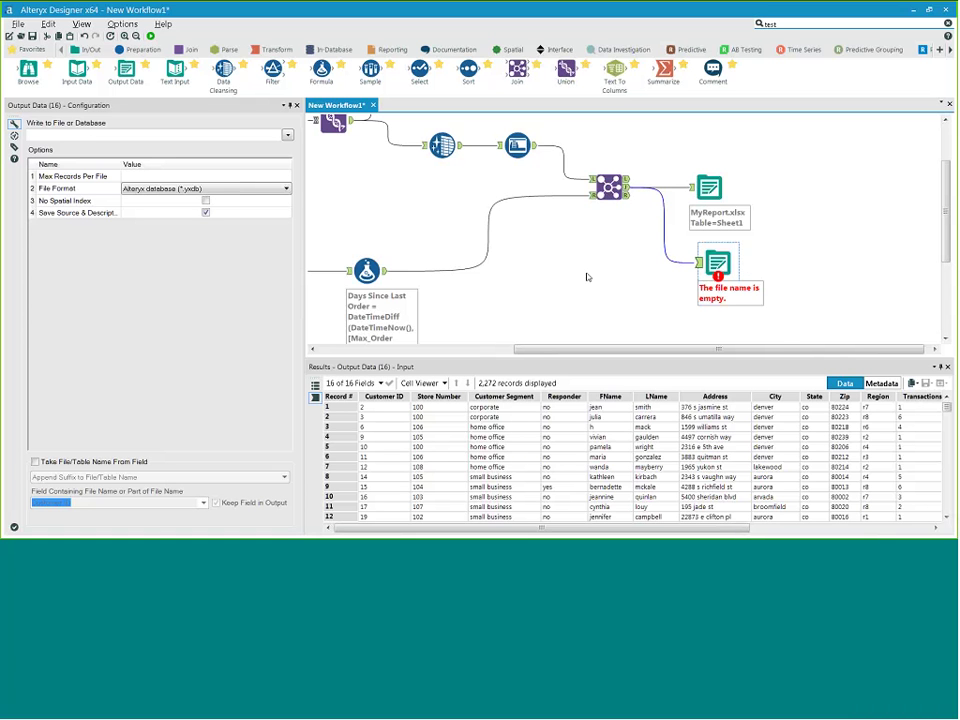
Set the new output to write a Tableau Data Extract (*.tde) named "Touput" in the Output folder, and run the workflow
left_click(287, 135)
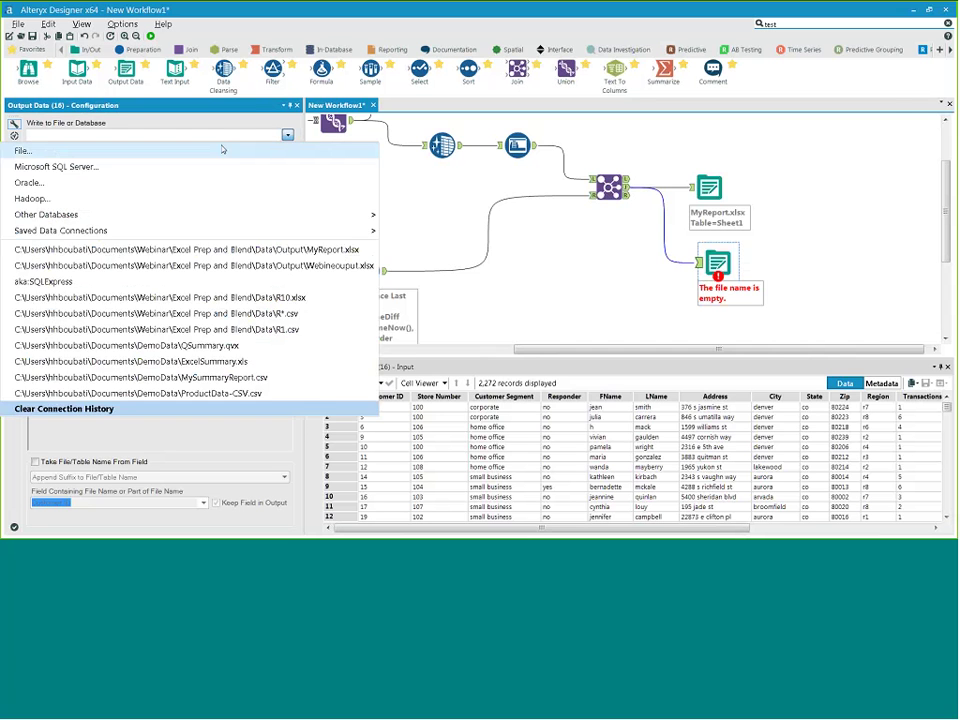
left_click(223, 150)
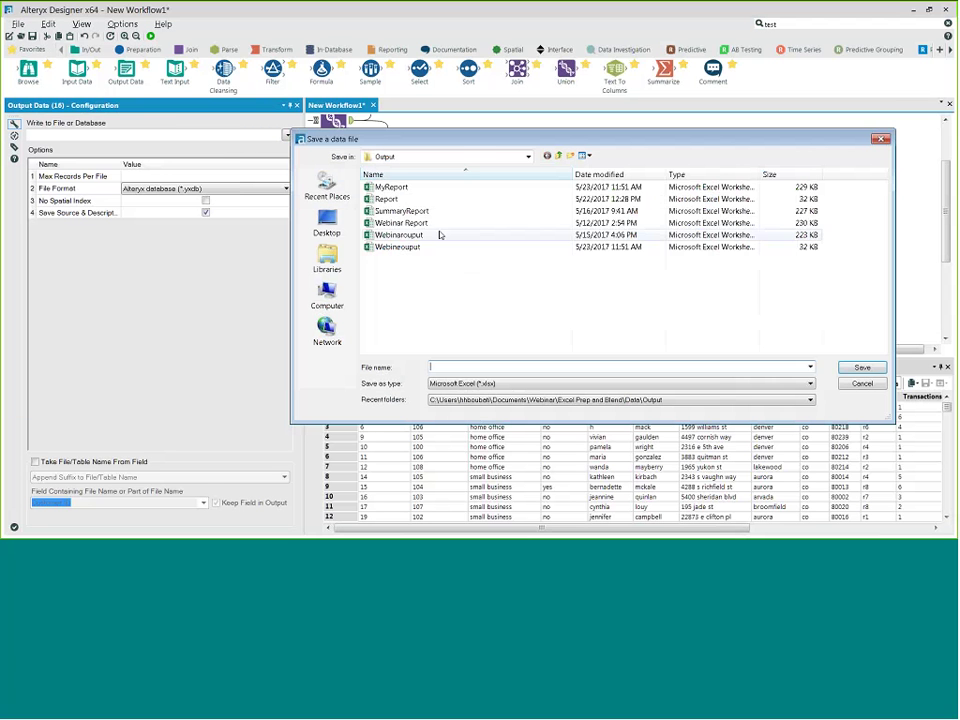
left_click(811, 385)
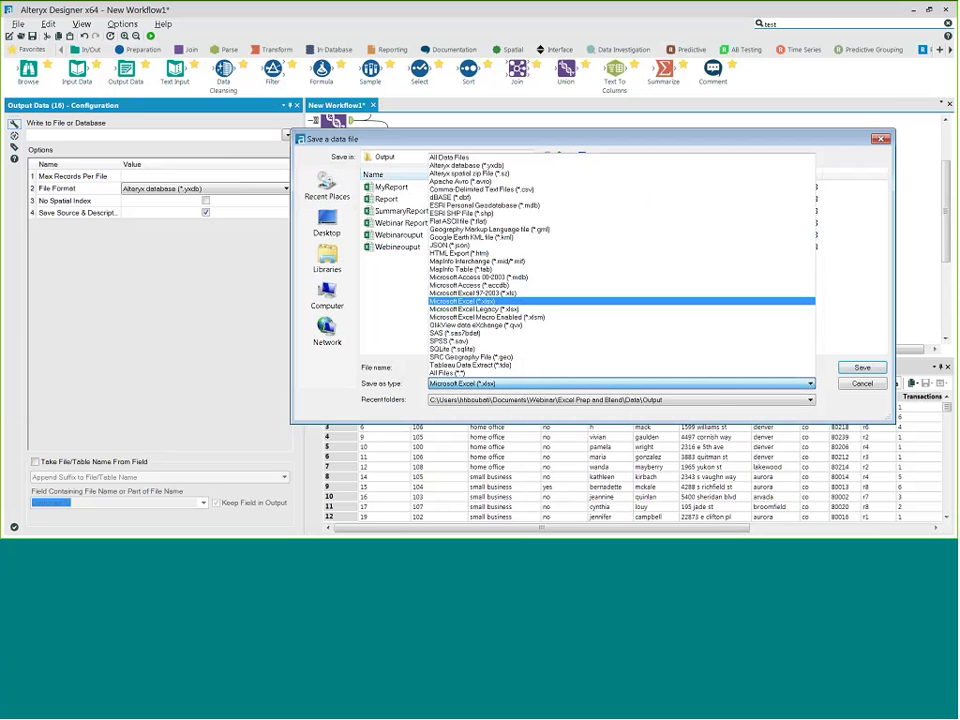
left_click(548, 366)
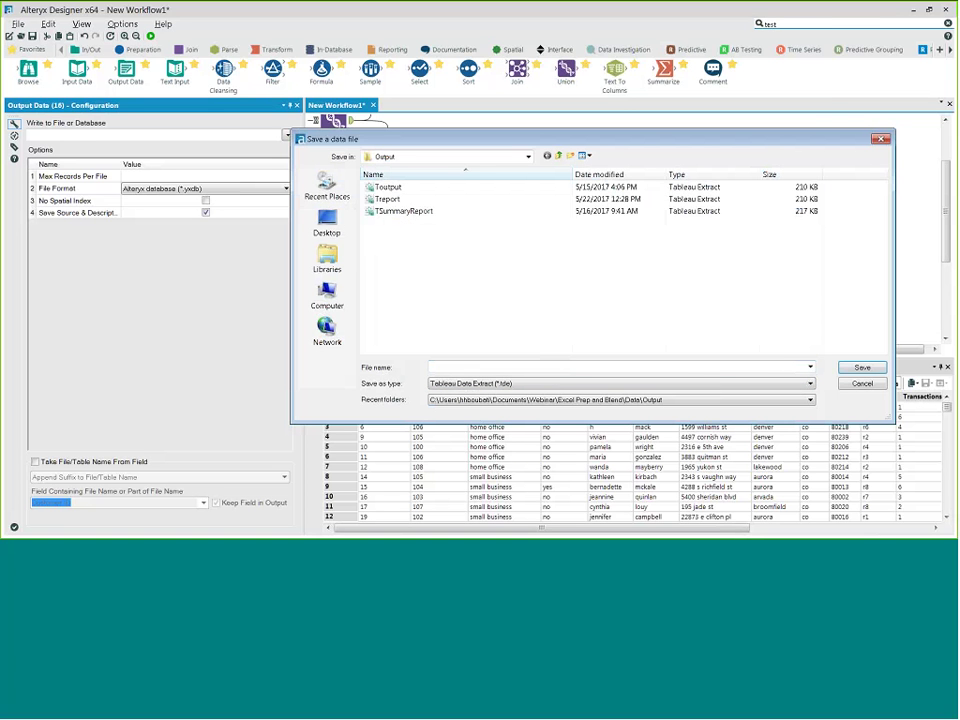
left_click(678, 367)
type("Touput")
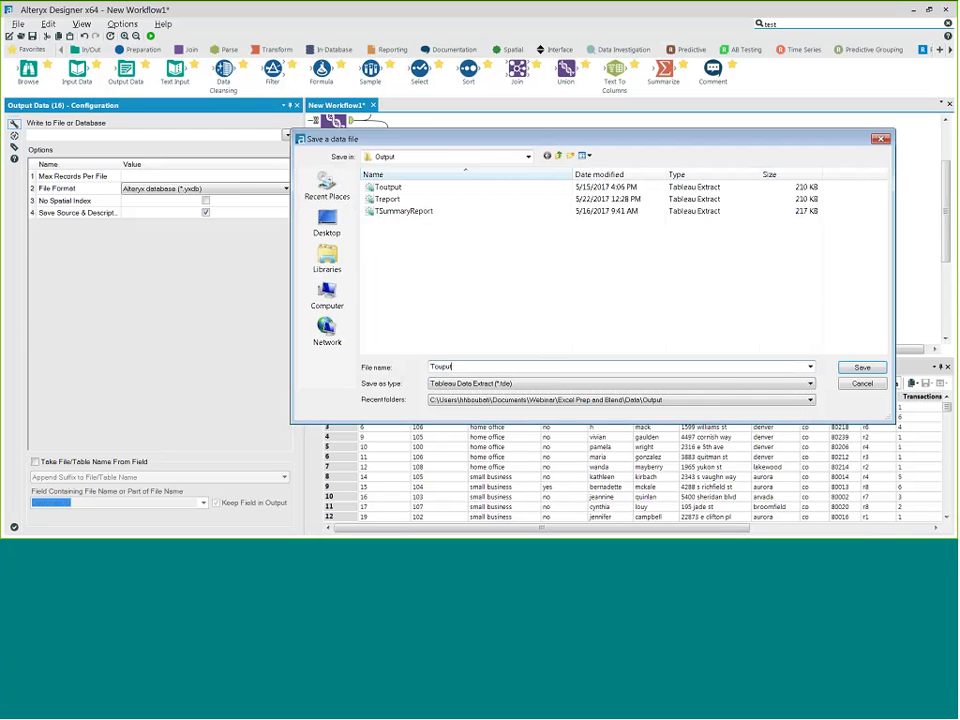
left_click(862, 368)
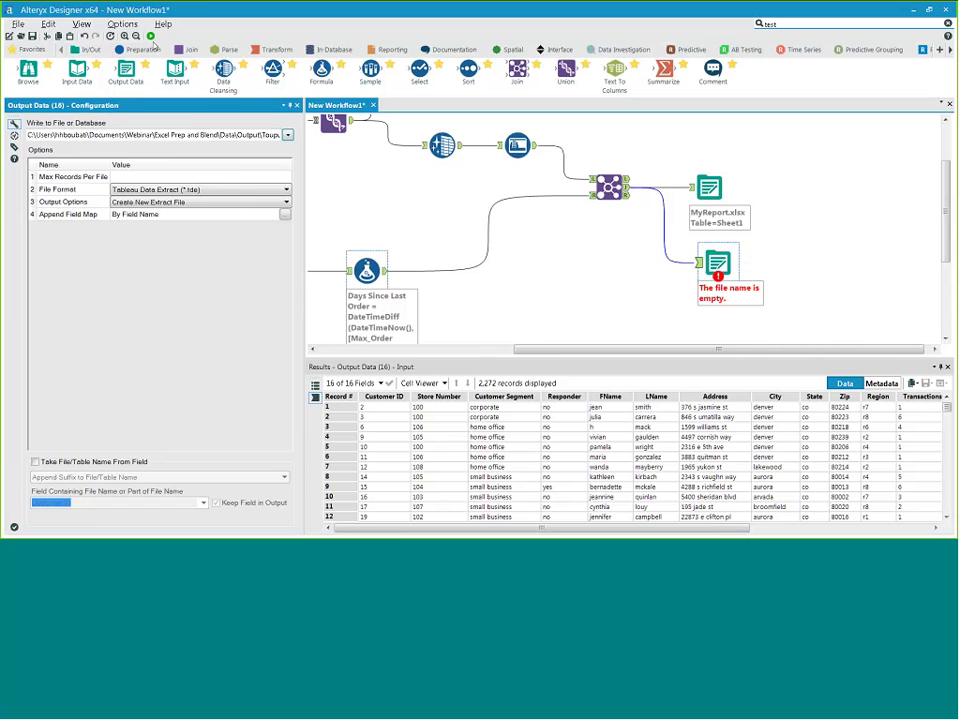
left_click(150, 36)
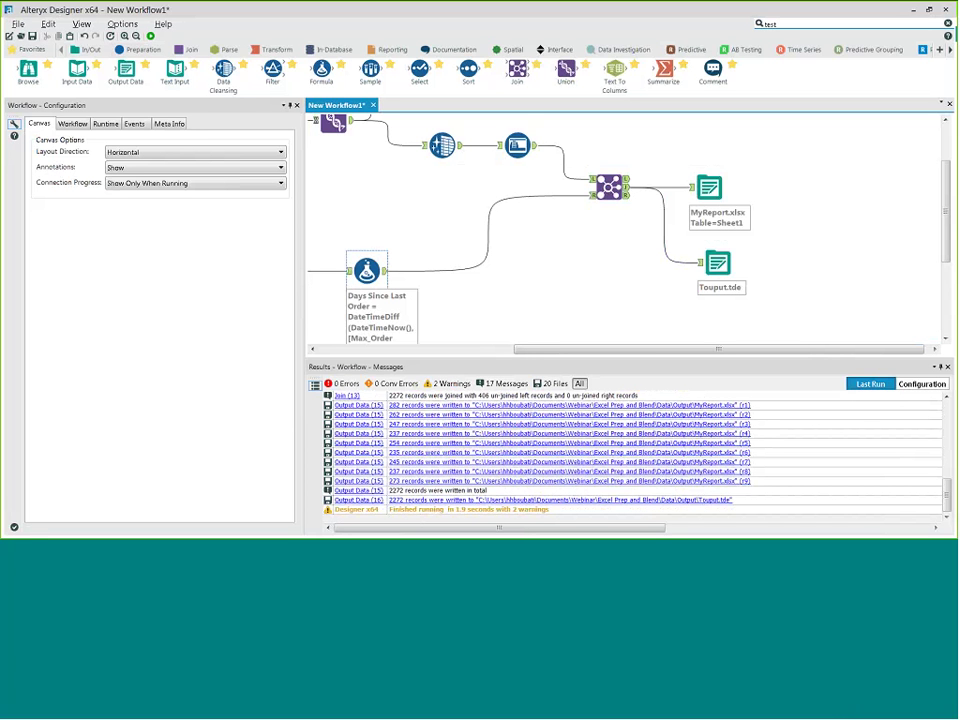
Show the Predictive tool category and enlarge the workflow canvas by shrinking the results area
left_click(749, 297)
left_click_drag(718, 349, 724, 349)
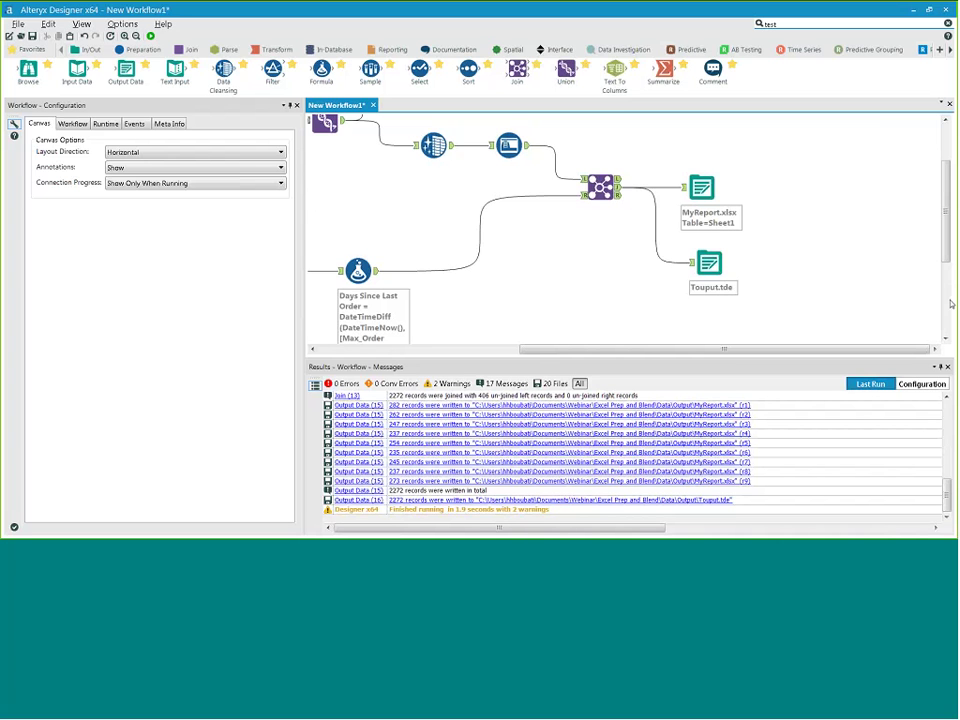
left_click(688, 50)
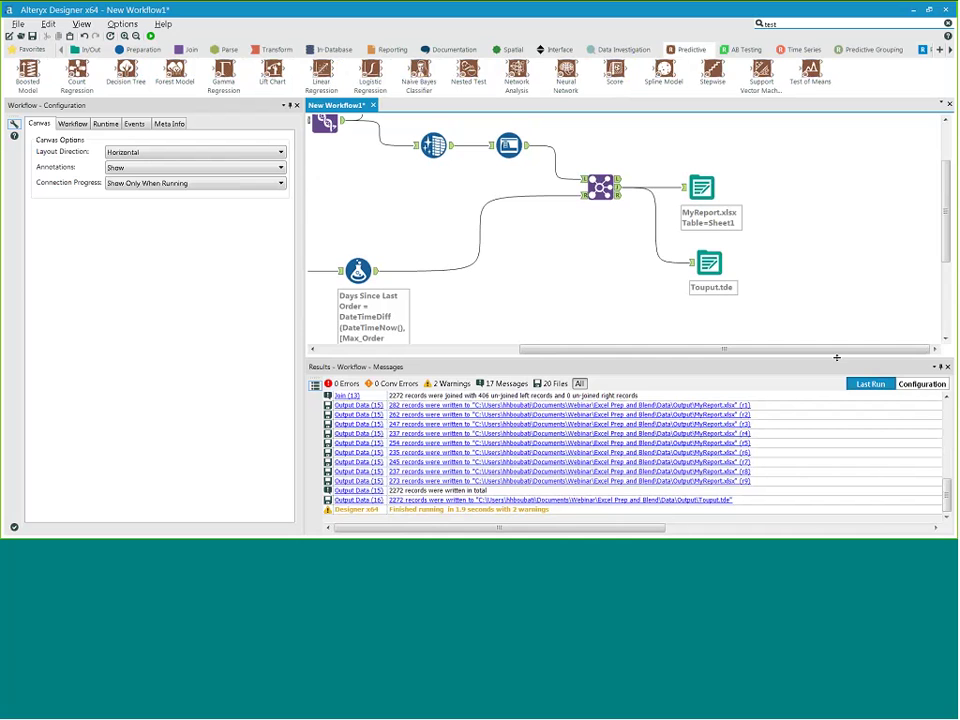
left_click_drag(836, 357, 843, 411)
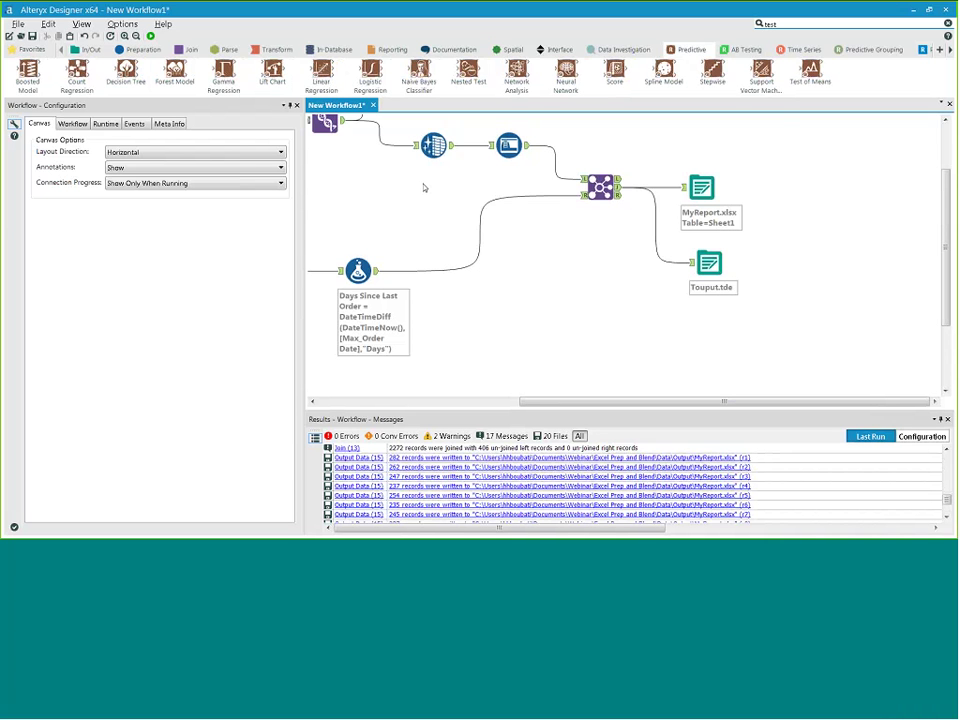
Examine the Responder values in the Join tool's joined output
left_click(618, 189)
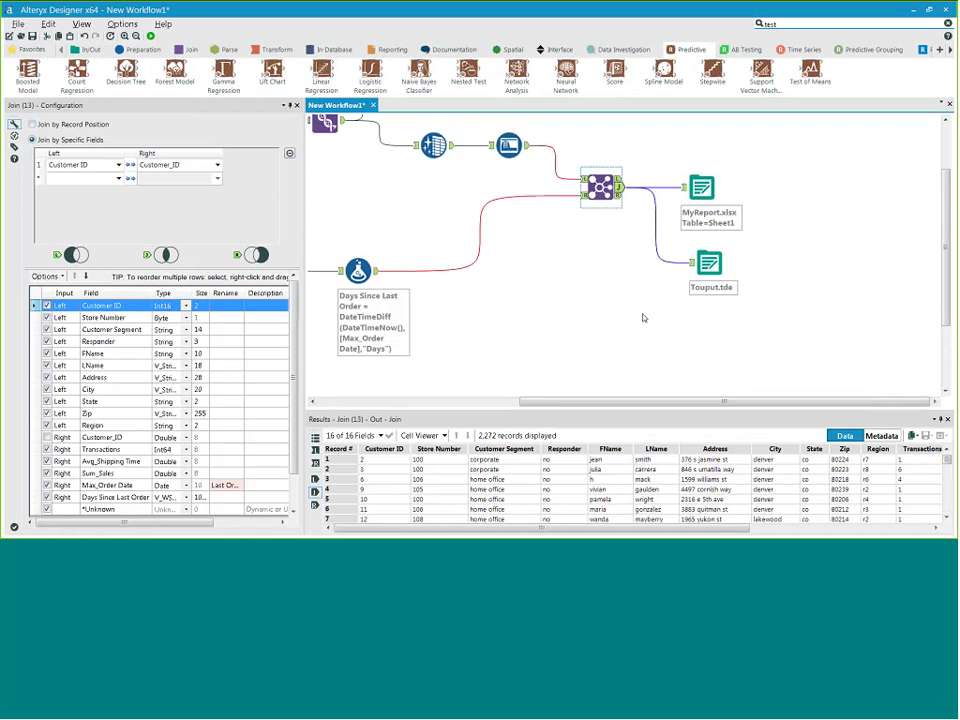
left_click_drag(563, 459, 571, 525)
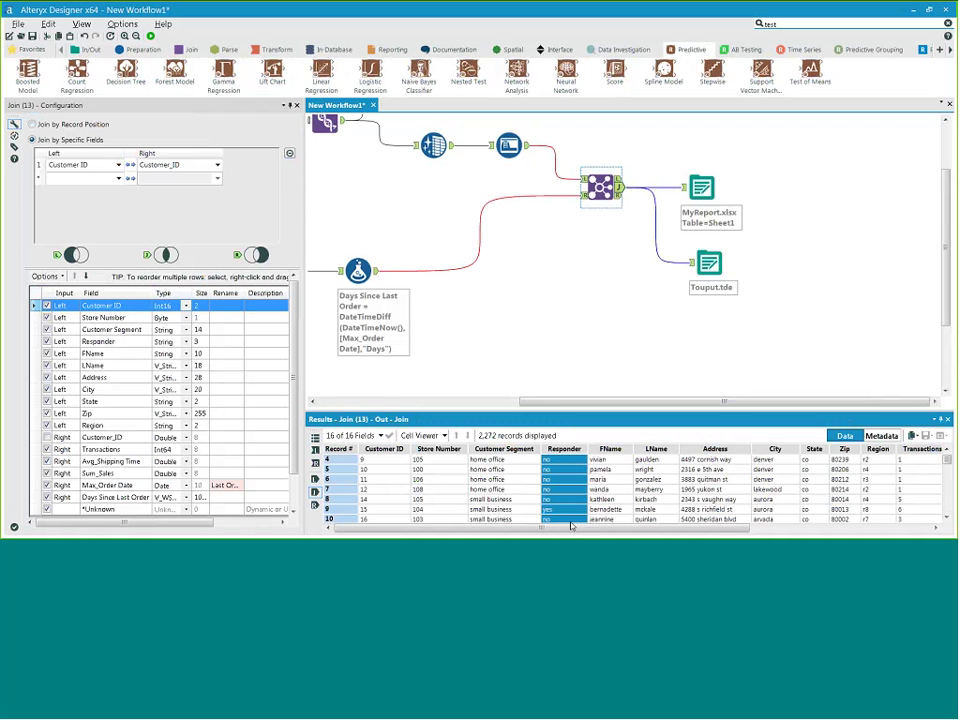
left_click(562, 480)
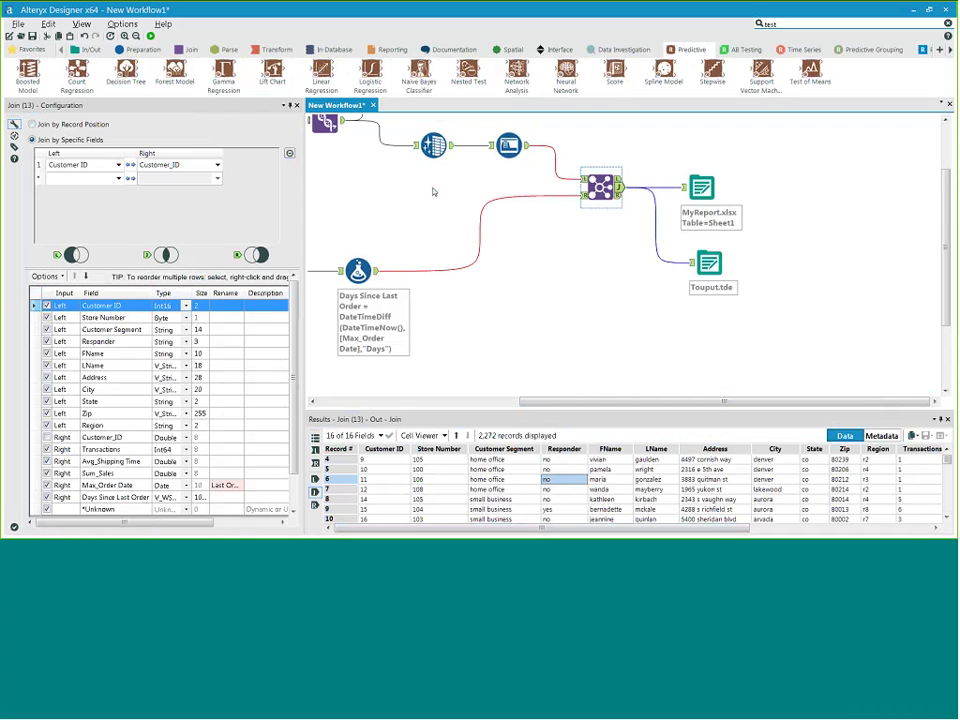
Add a Logistic Regression tool below the Tableau output and connect it to the Join tool's J output
left_click(508, 145)
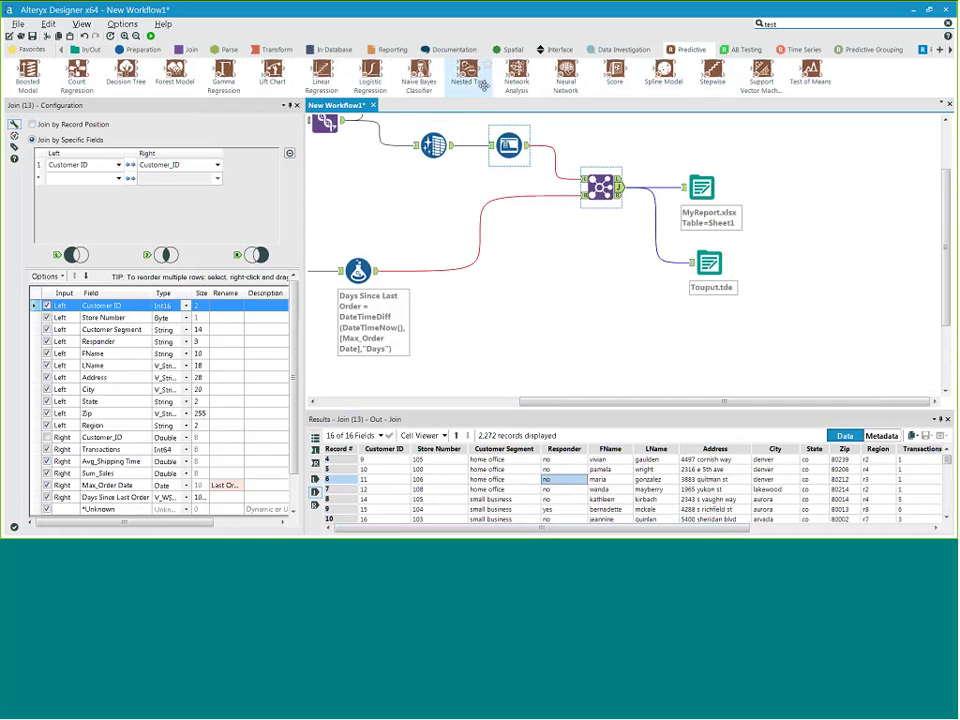
left_click_drag(385, 87, 737, 352)
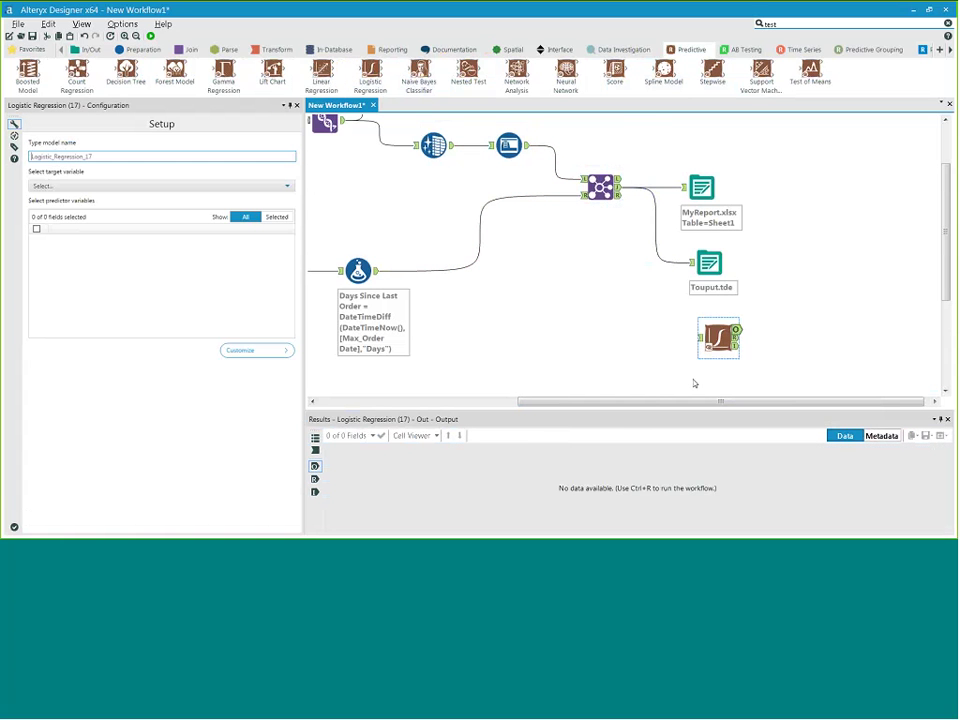
left_click_drag(619, 185, 694, 343)
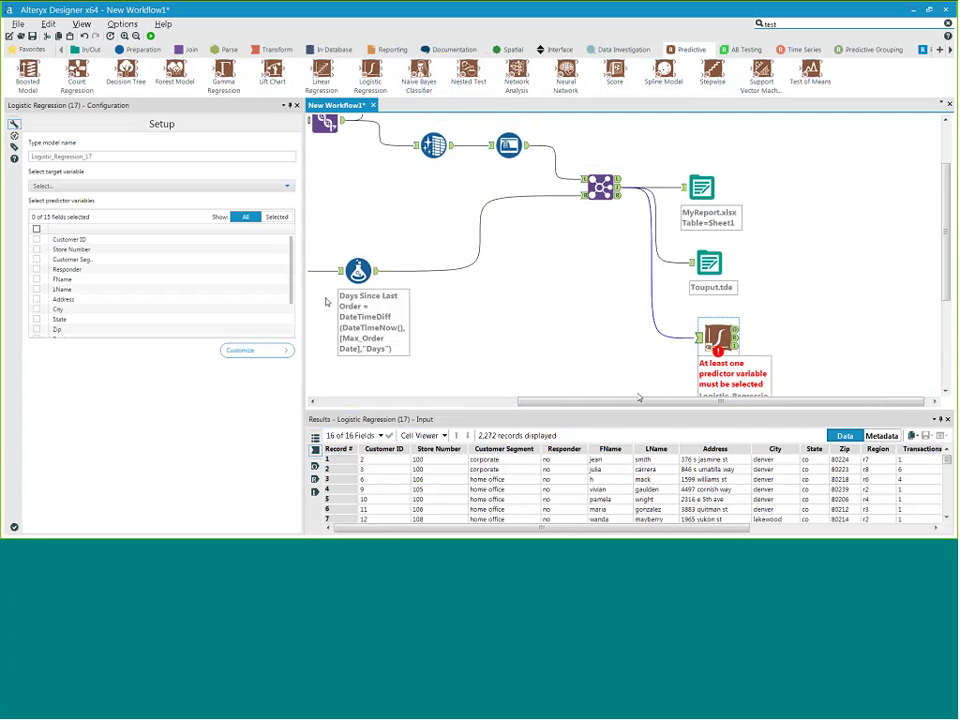
Name the logistic regression model "MarkingMDL" and set its target variable to Responder
left_click(4, 168)
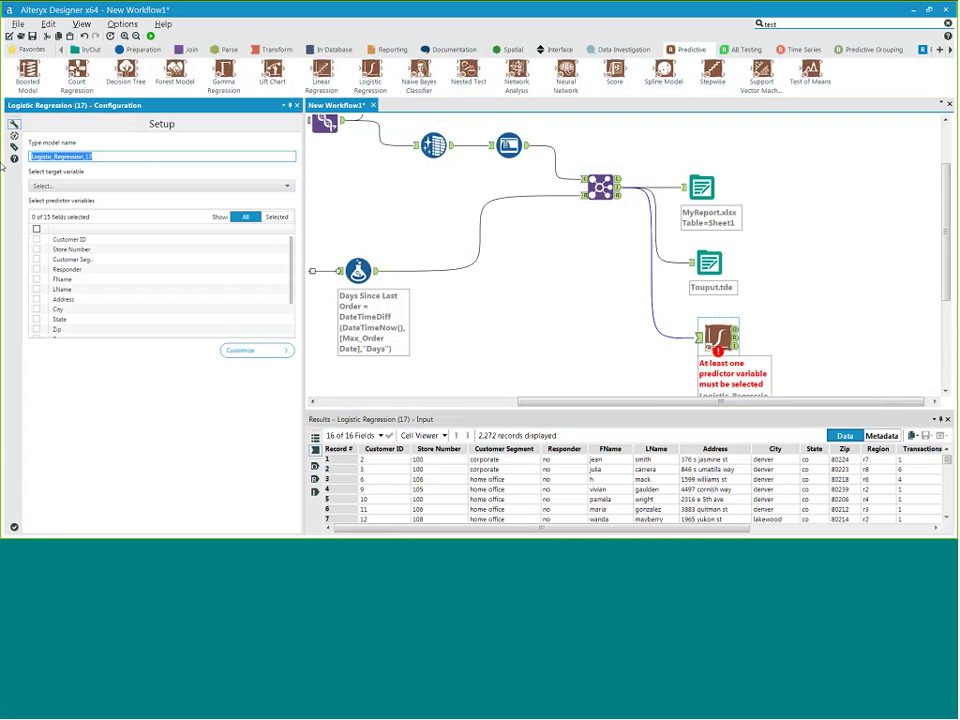
type("MarketingMDL")
left_click(150, 186)
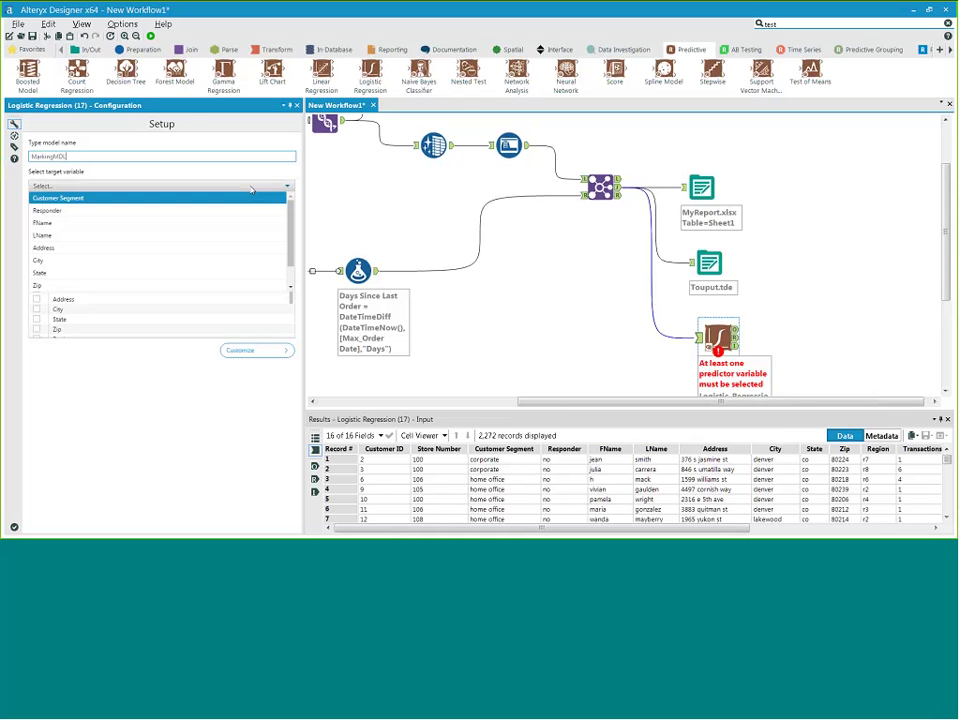
left_click(184, 211)
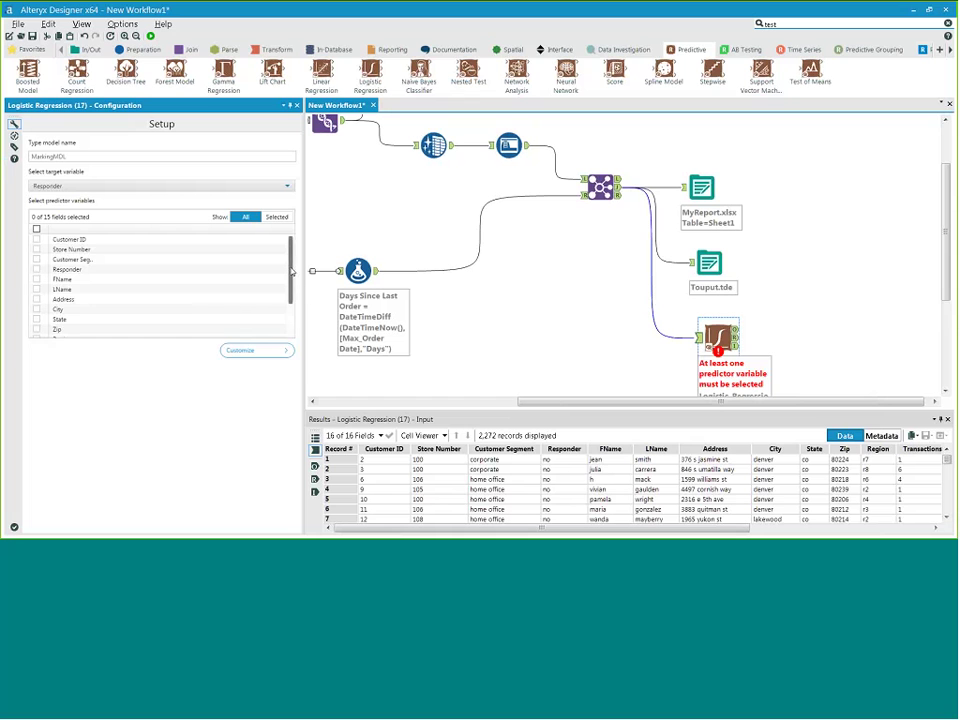
Select Transactions, Avg_Shipping Time and Sum_Sales as the model's predictor variables, and run the workflow
scroll(292, 270, "down", 3)
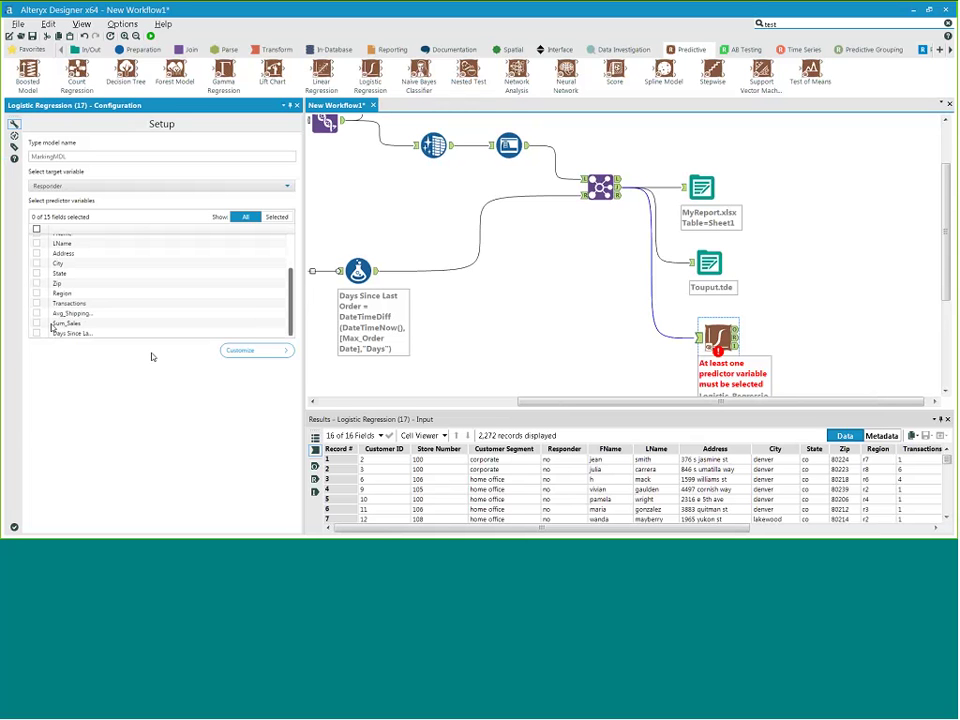
left_click(36, 303)
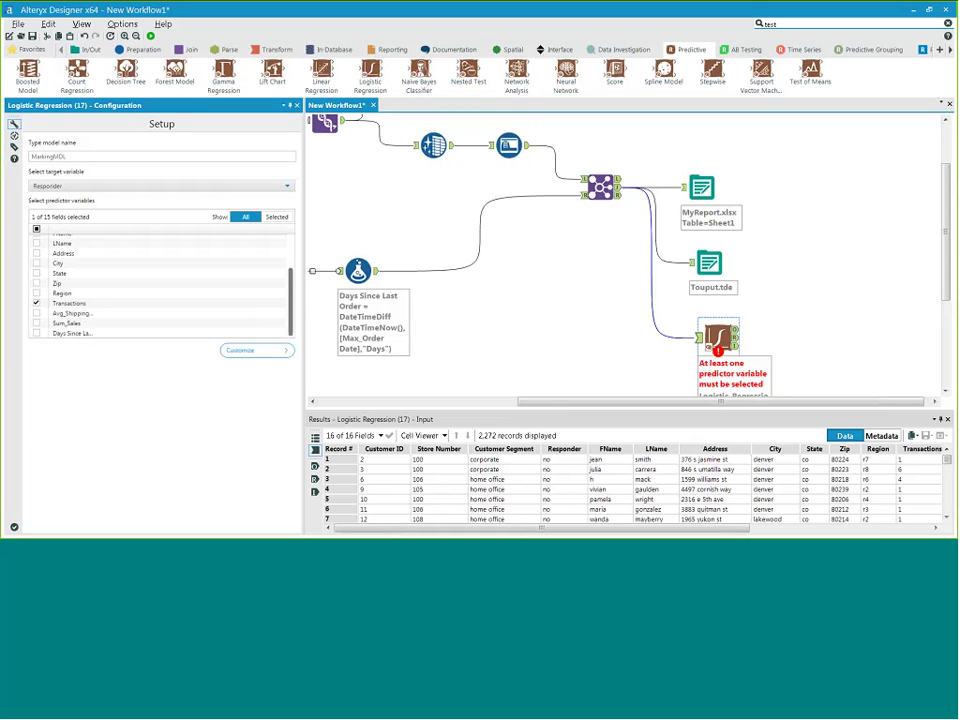
left_click(37, 313)
left_click(36, 323)
left_click(151, 37)
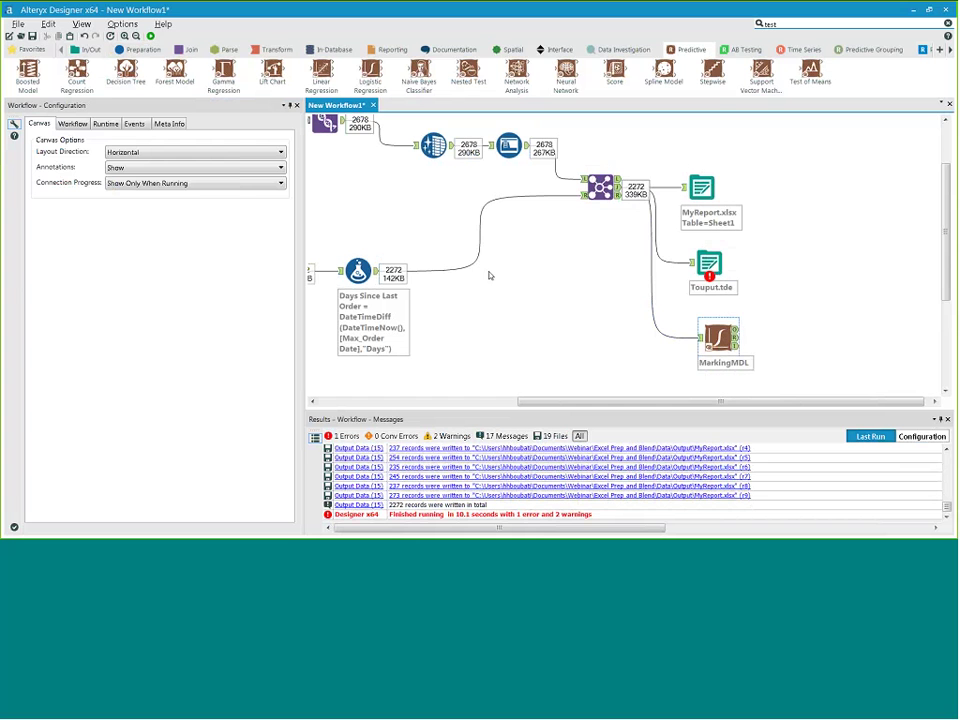
Set the Touput.tde output's options to Overwrite Existing Extract File (Create if does not Exist)
left_click(697, 265)
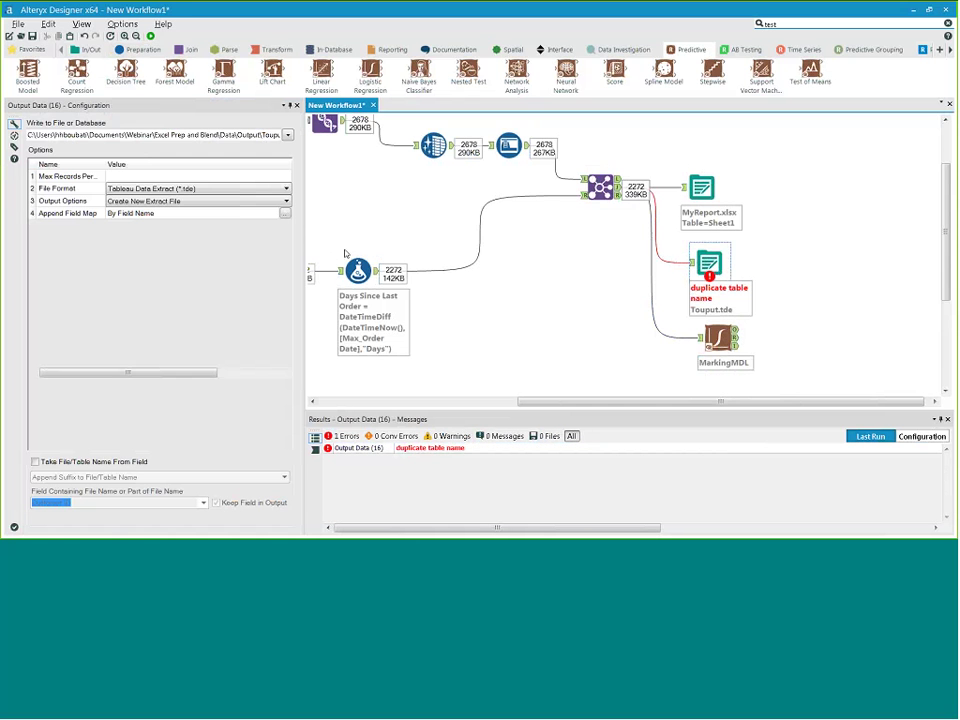
left_click(285, 202)
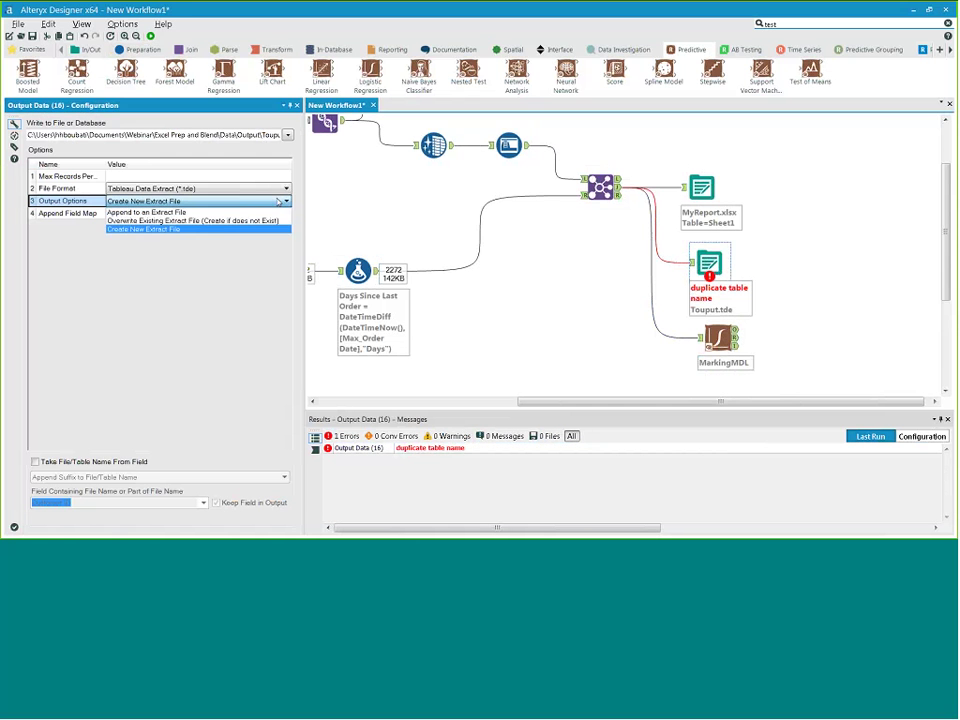
left_click(240, 219)
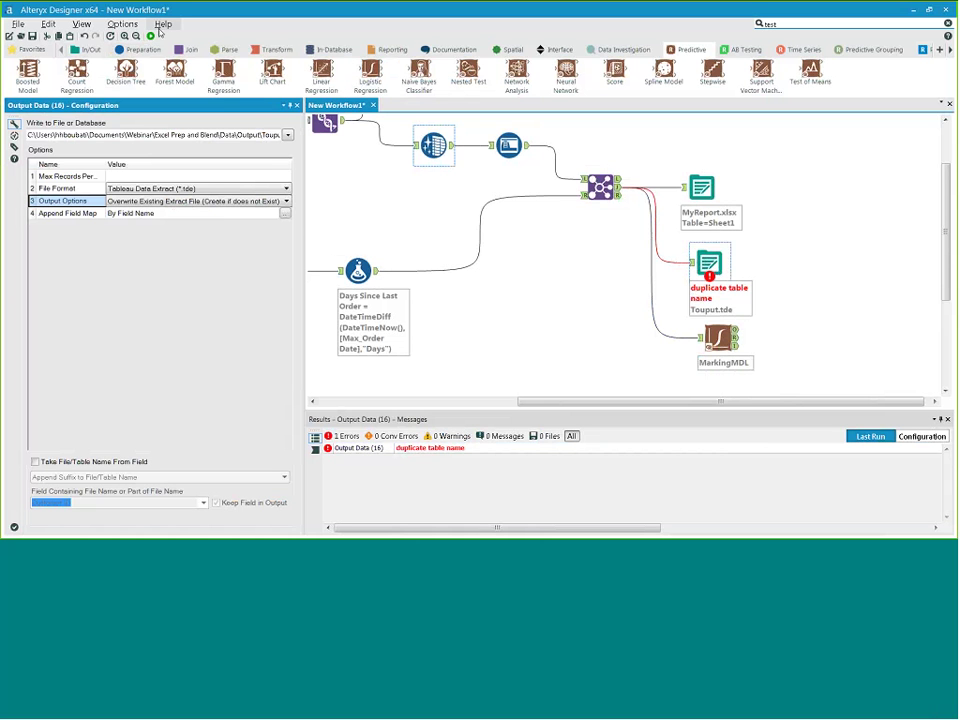
Browse the built-in sample workflows, including the Predictive Analytics and Prescriptive Analytics examples, without opening one
left_click(161, 26)
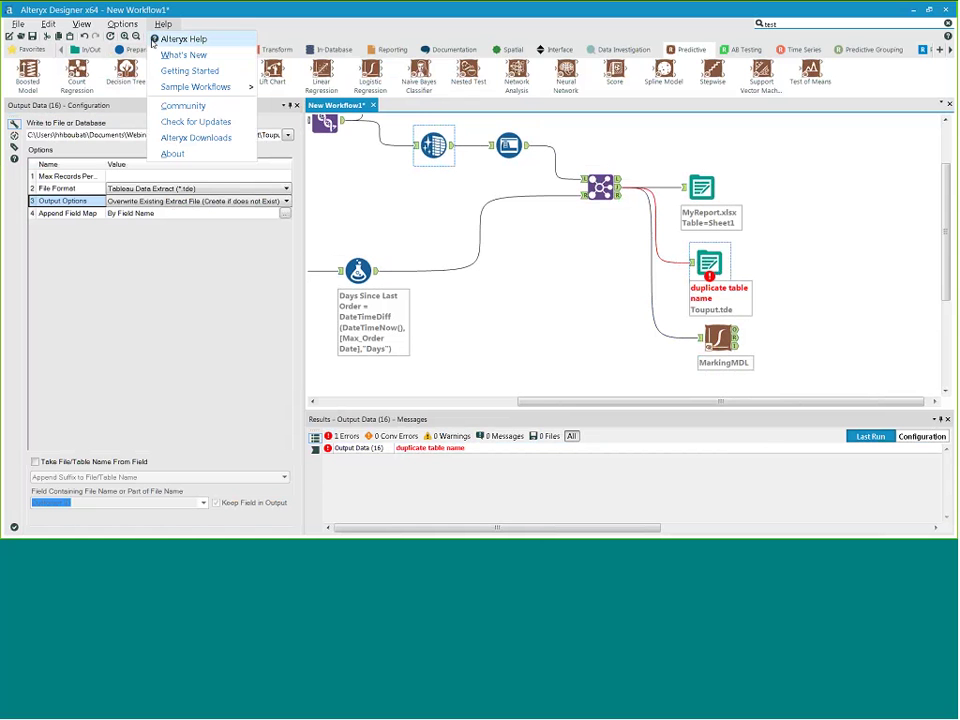
mouse_move(172, 88)
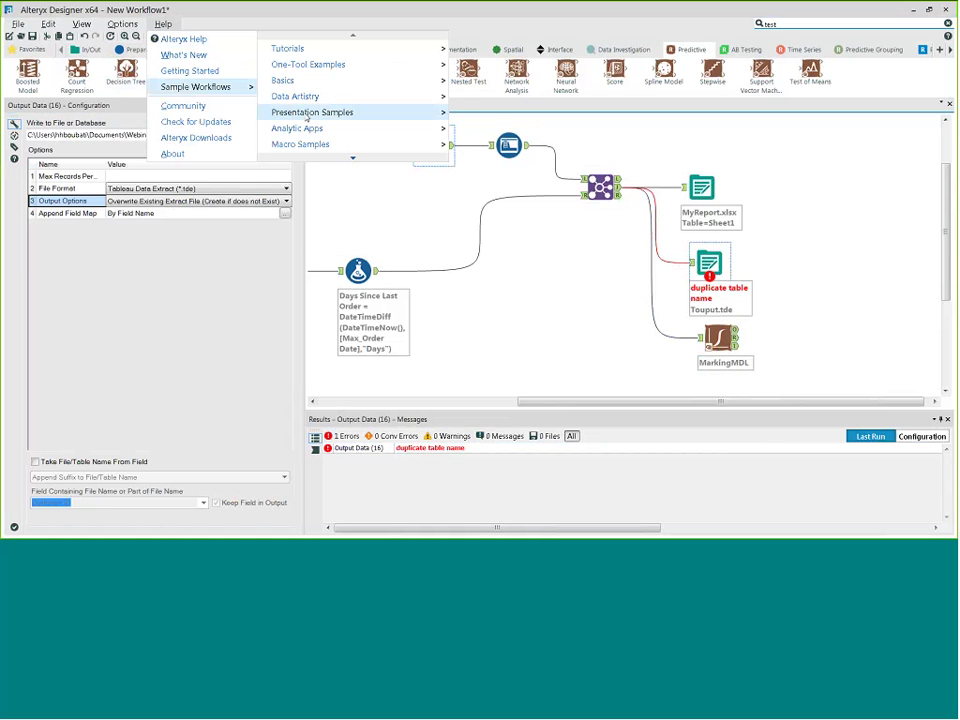
mouse_move(355, 160)
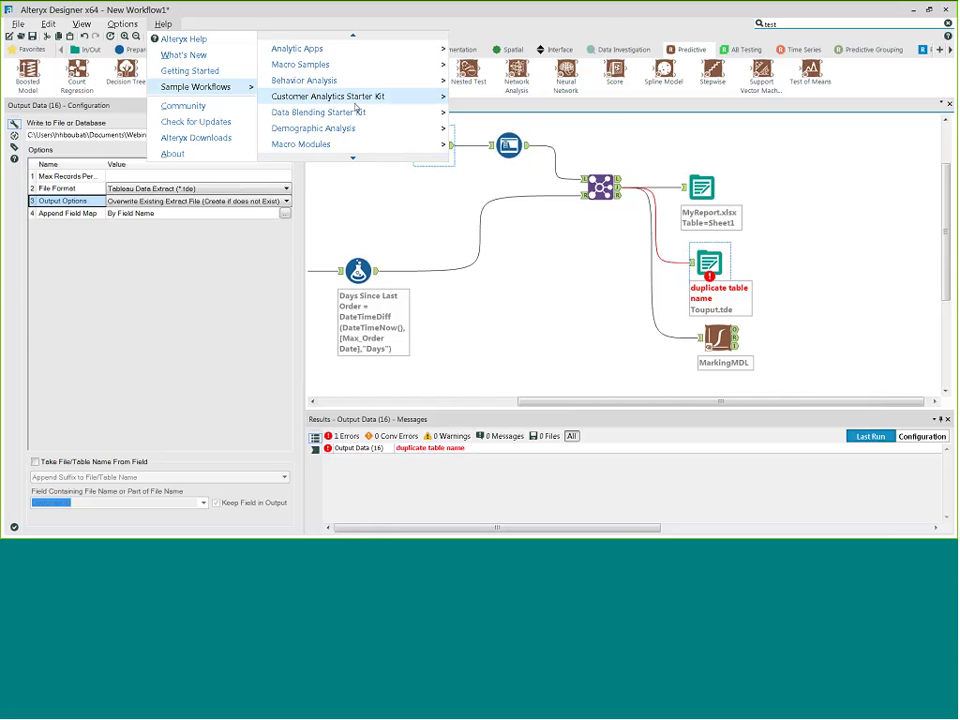
mouse_move(353, 100)
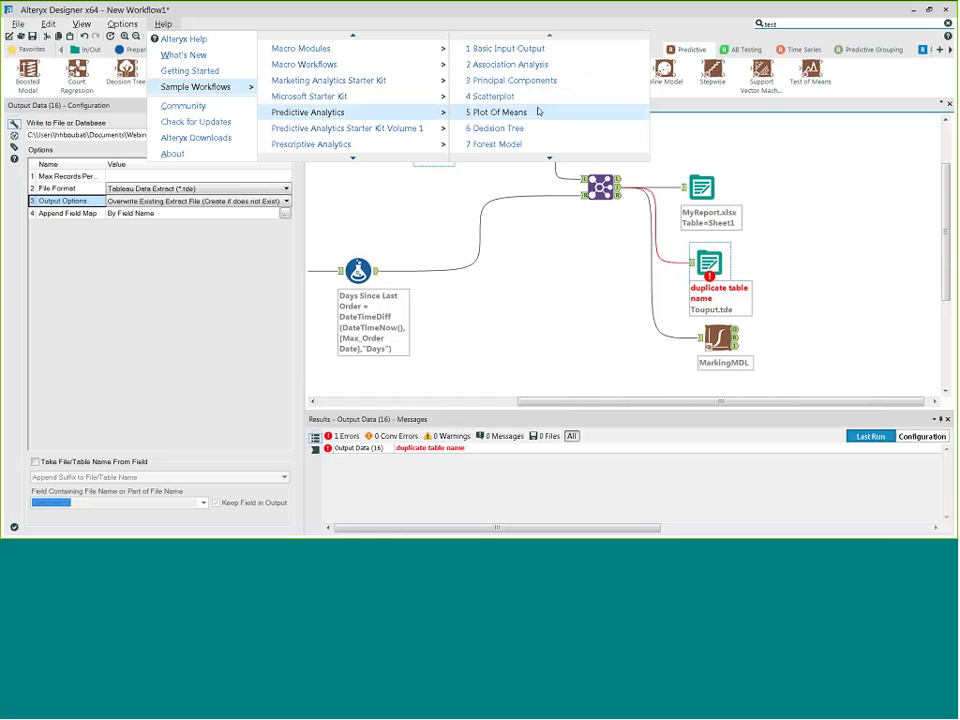
mouse_move(548, 158)
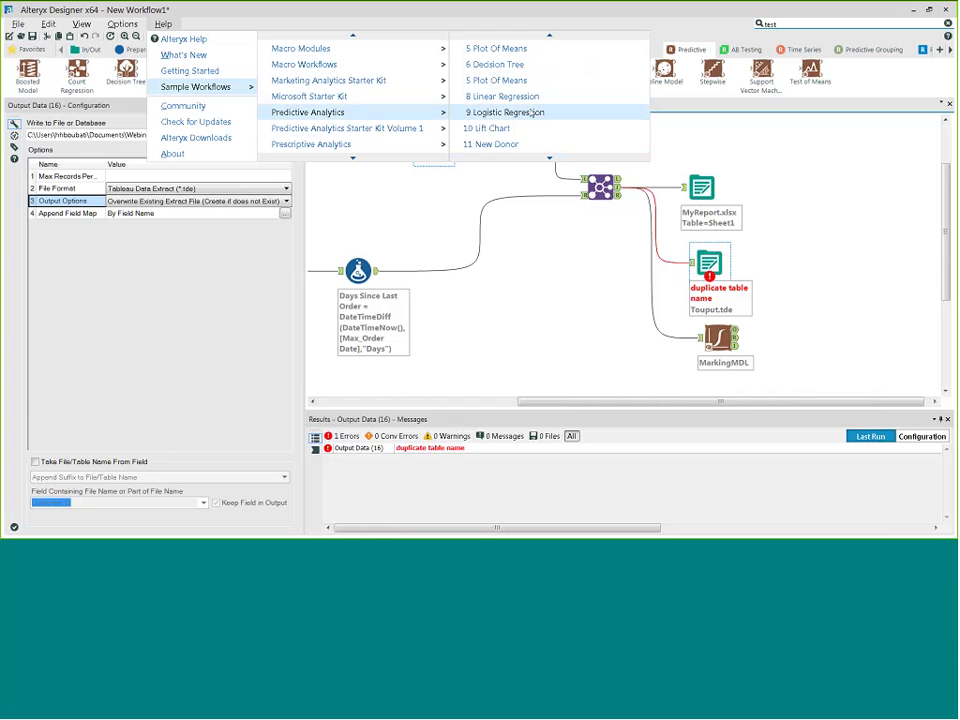
mouse_move(378, 147)
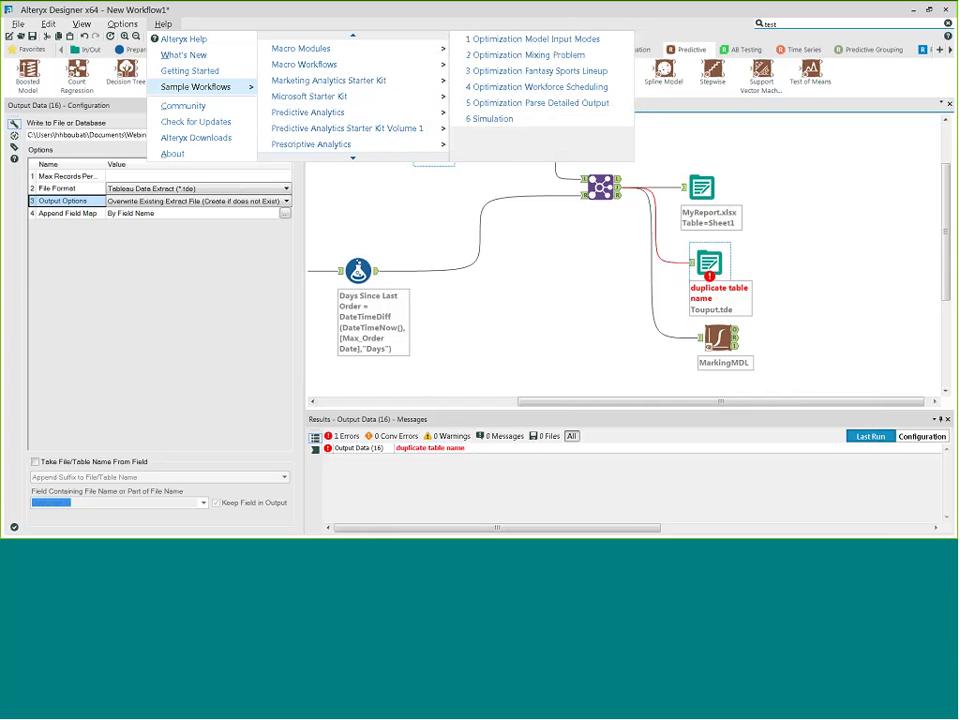
left_click(371, 193)
left_click(604, 328)
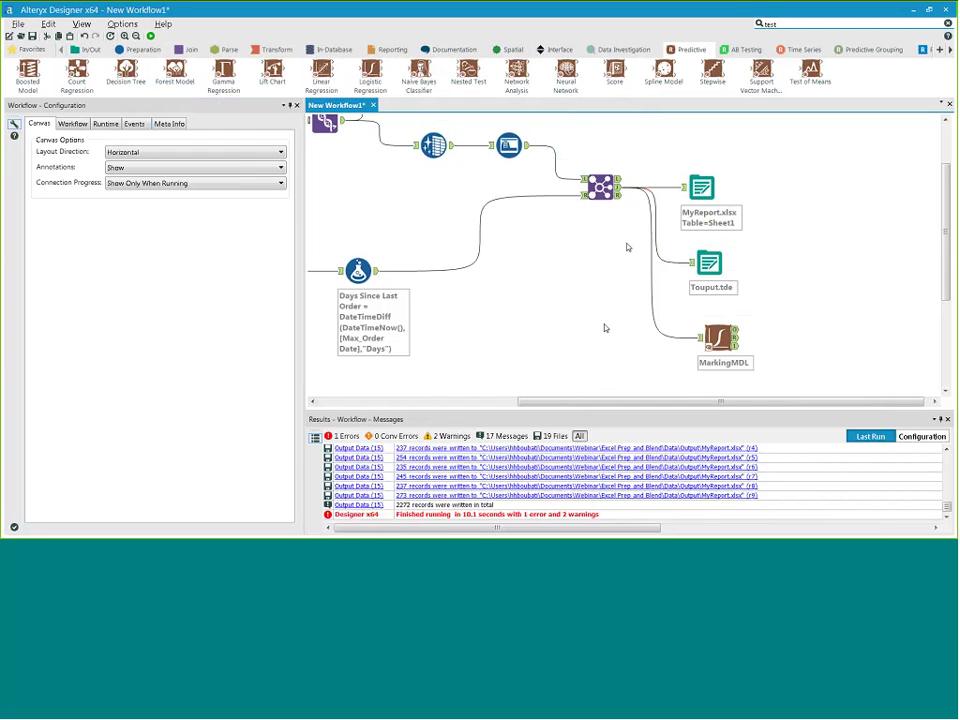
scroll(604, 328, "right", 1)
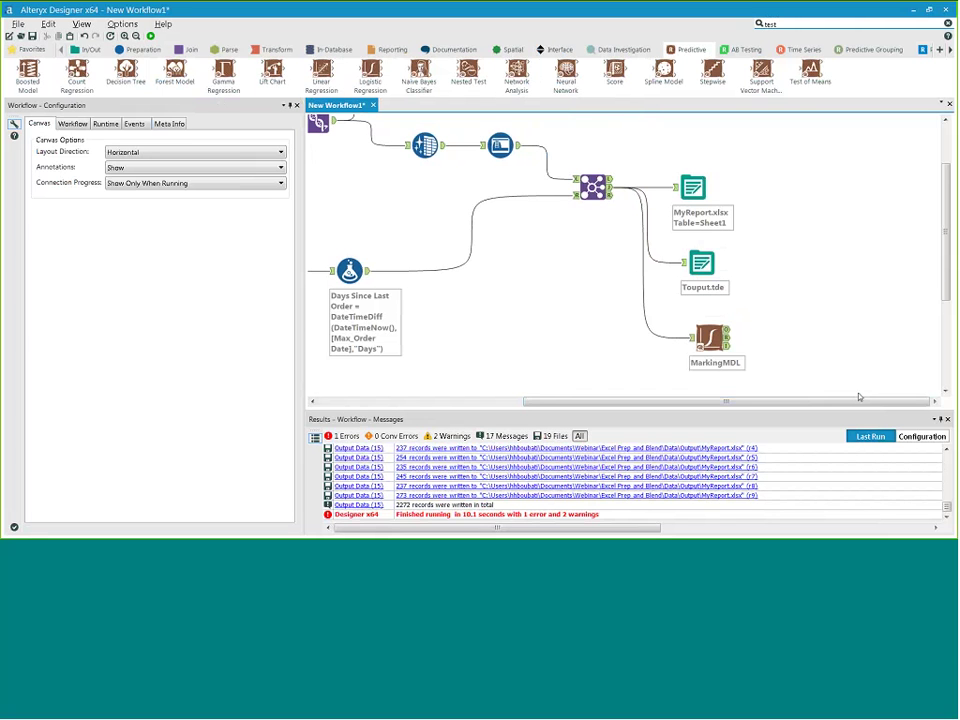
mouse_move(859, 400)
left_mouse_down()
mouse_move(801, 400)
mouse_move(858, 400)
left_mouse_up()
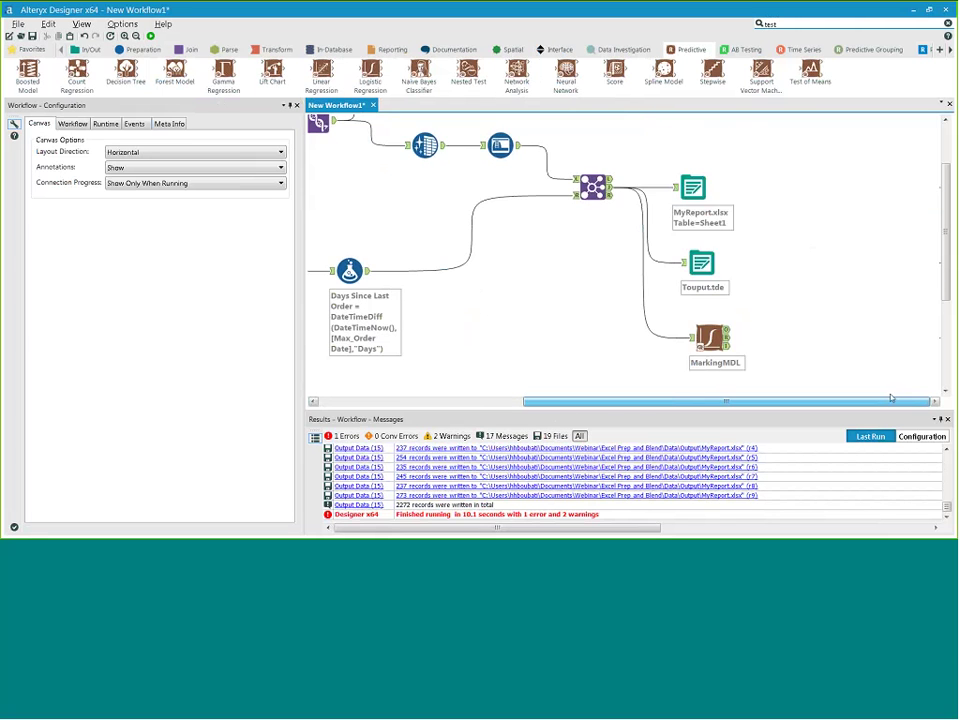